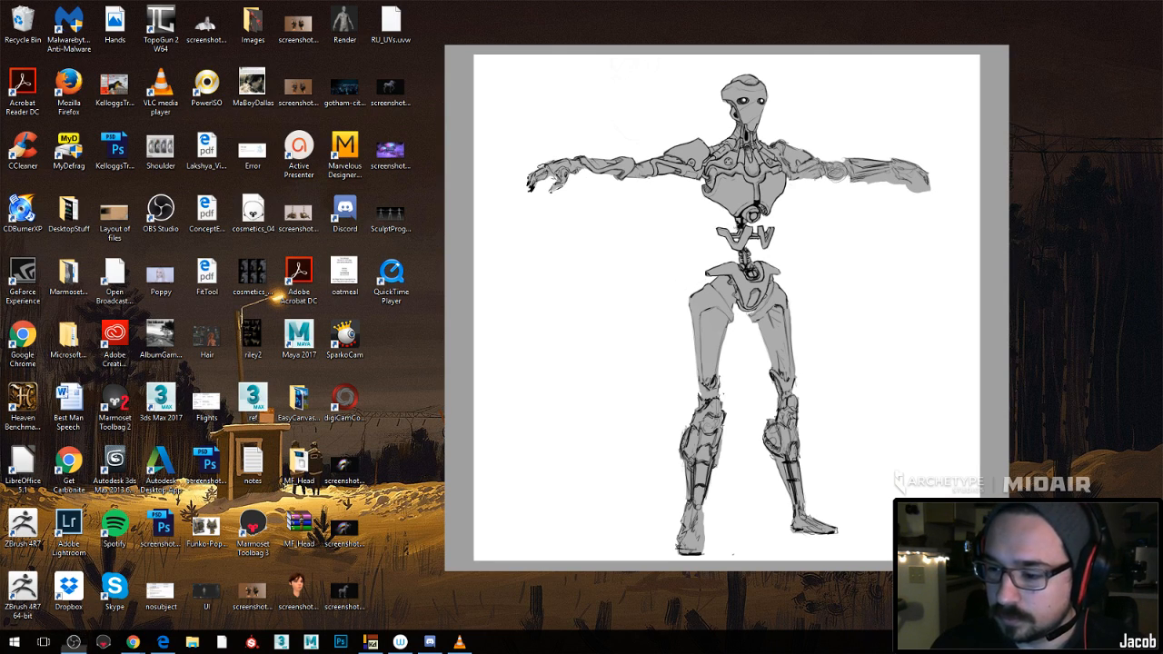
Show the robot reference sketch on the desktop, reposition it and launch ZBrush 4R7 64-bit
{"action": "mouse_move", "coordinate": [458, 641]}
{"action": "mouse_move", "coordinate": [461, 602]}
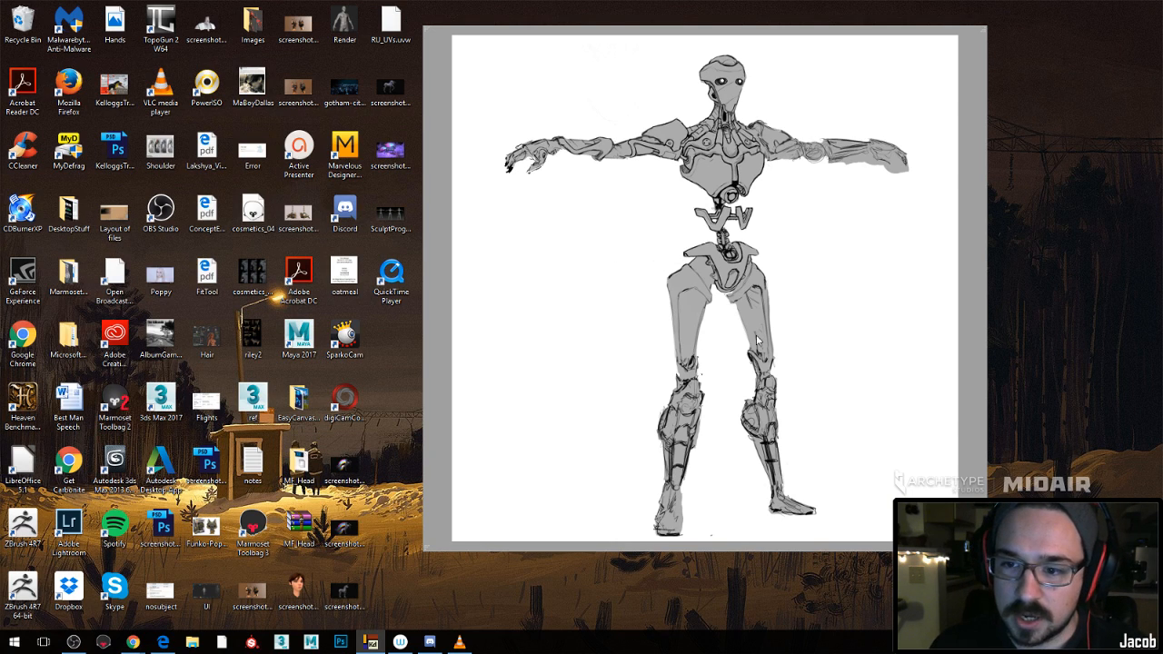
{"action": "left_click_drag", "start_coordinate": [984, 548], "coordinate": [977, 567]}
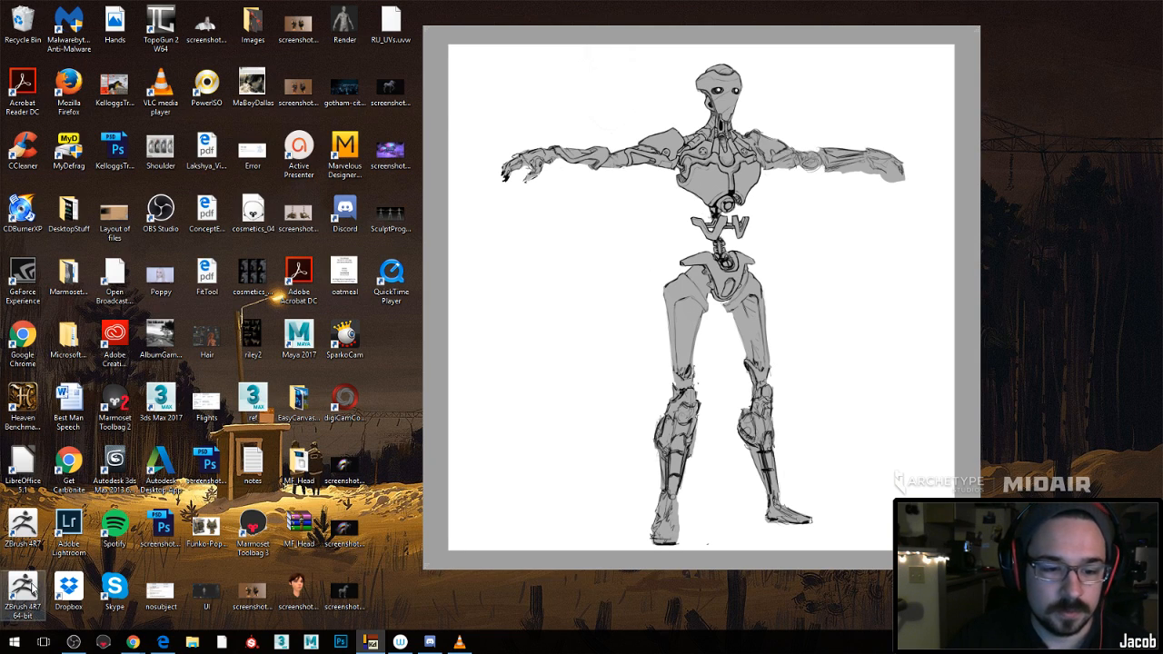
{"action": "double_click", "coordinate": [23, 592]}
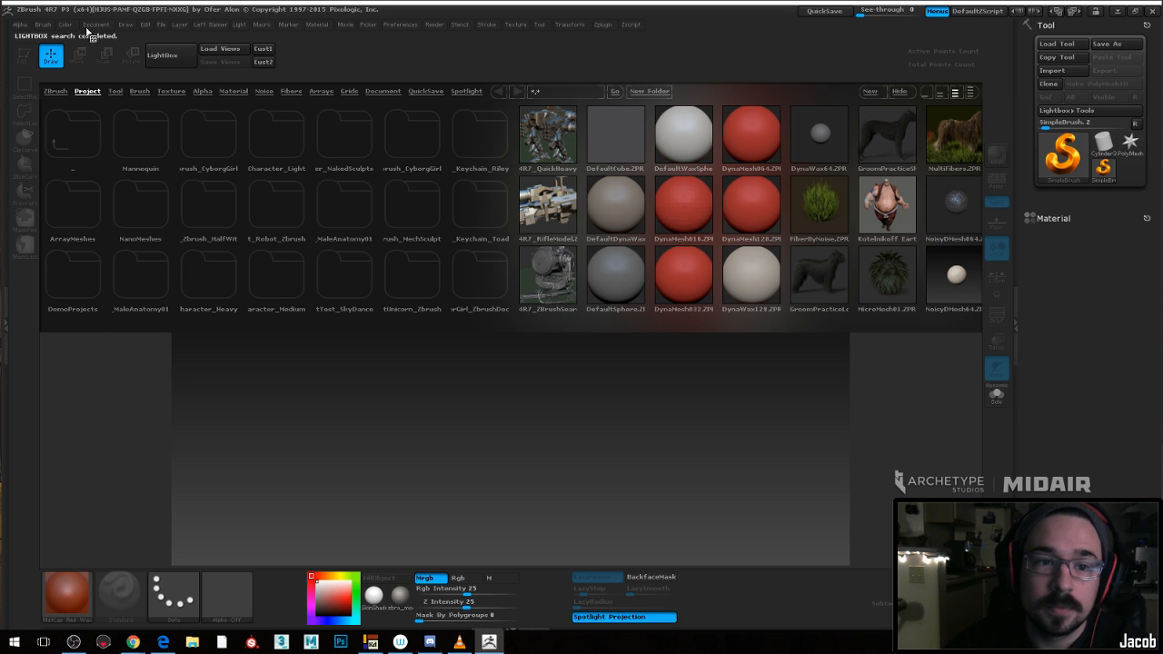
Look through the Archetype folder and its Character > Light > Robot > Zbrush subfolder for a project to load
{"action": "left_click", "coordinate": [166, 26]}
{"action": "left_click", "coordinate": [188, 48]}
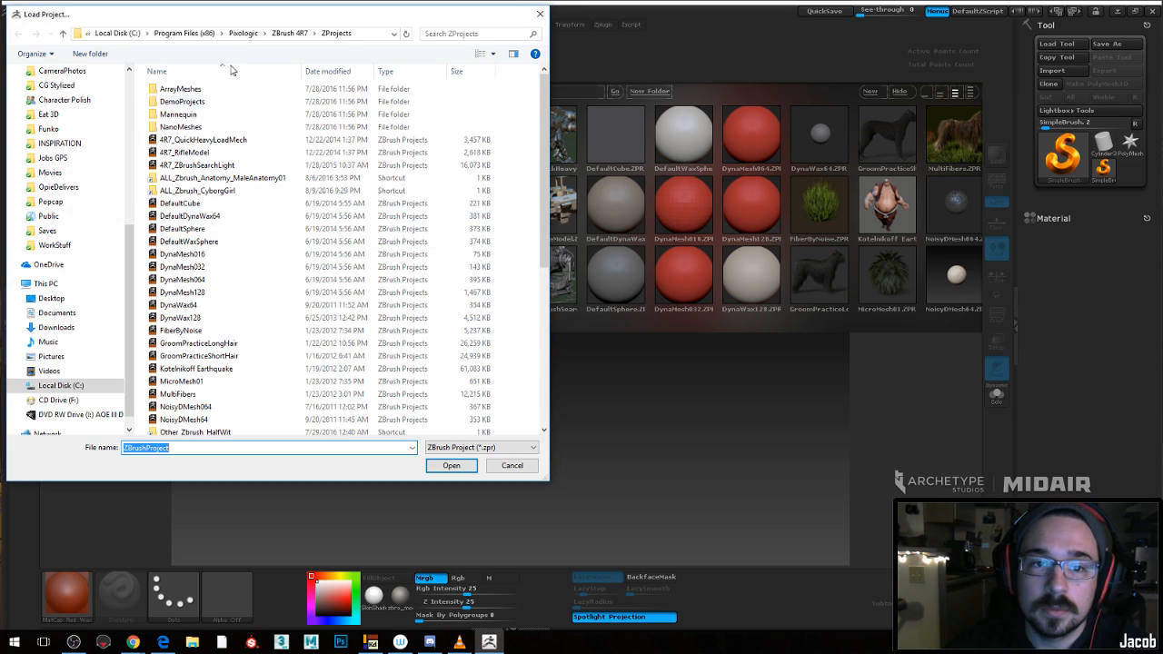
{"action": "left_click", "coordinate": [278, 35]}
{"action": "scroll", "coordinate": [112, 138], "scroll_direction": "up", "scroll_amount": 6}
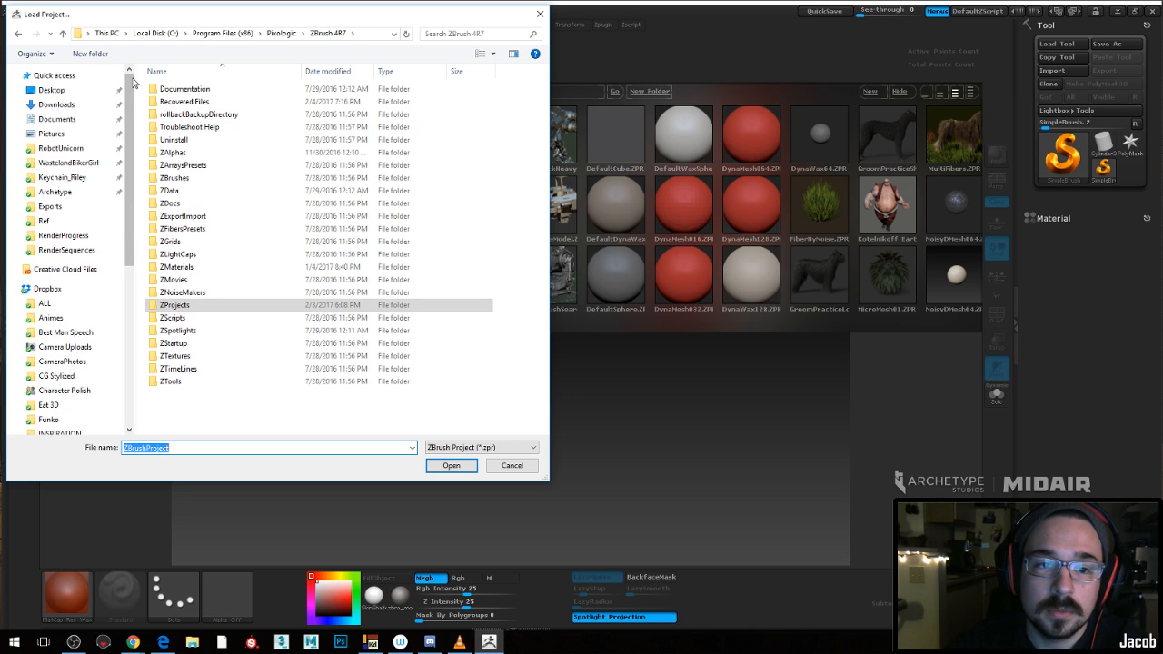
{"action": "left_click", "coordinate": [57, 192]}
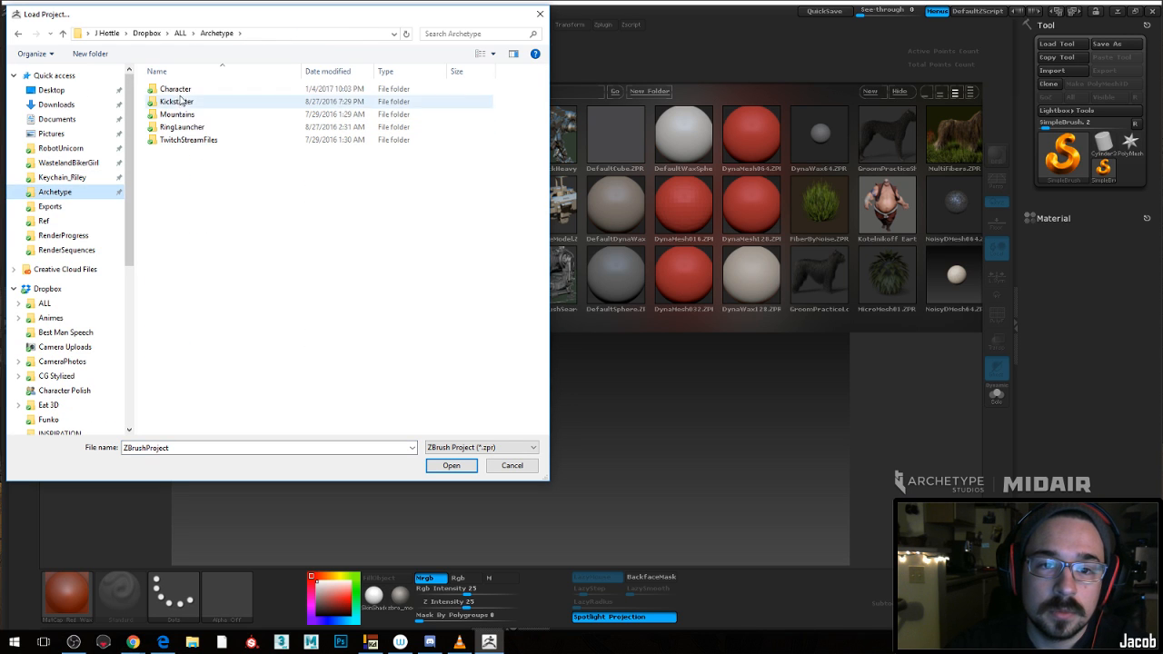
{"action": "double_click", "coordinate": [171, 89]}
{"action": "left_click", "coordinate": [169, 116]}
{"action": "double_click", "coordinate": [169, 116]}
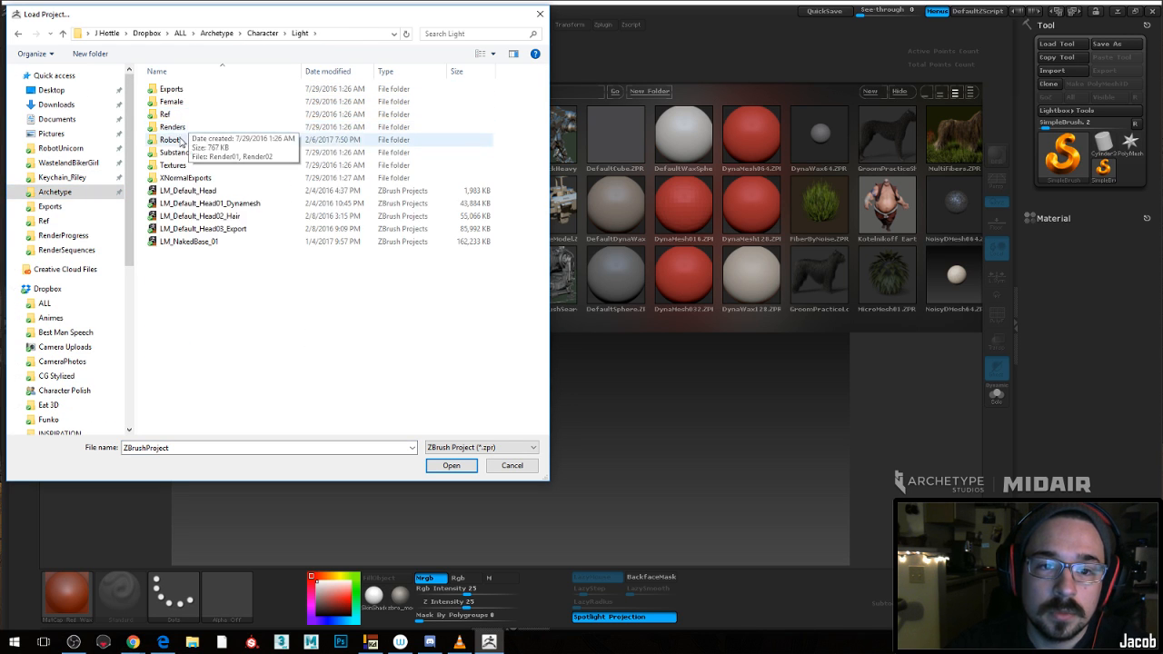
{"action": "double_click", "coordinate": [178, 141]}
{"action": "left_click", "coordinate": [195, 130]}
{"action": "double_click", "coordinate": [197, 133]}
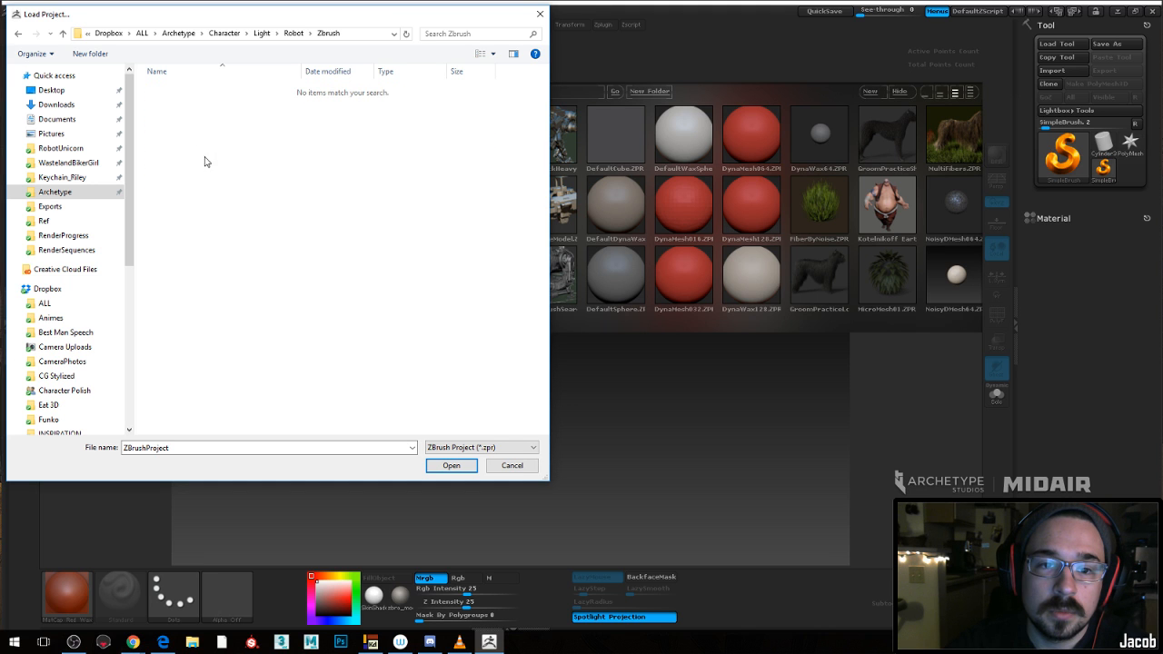
{"action": "left_click_drag", "start_coordinate": [299, 20], "coordinate": [330, 75]}
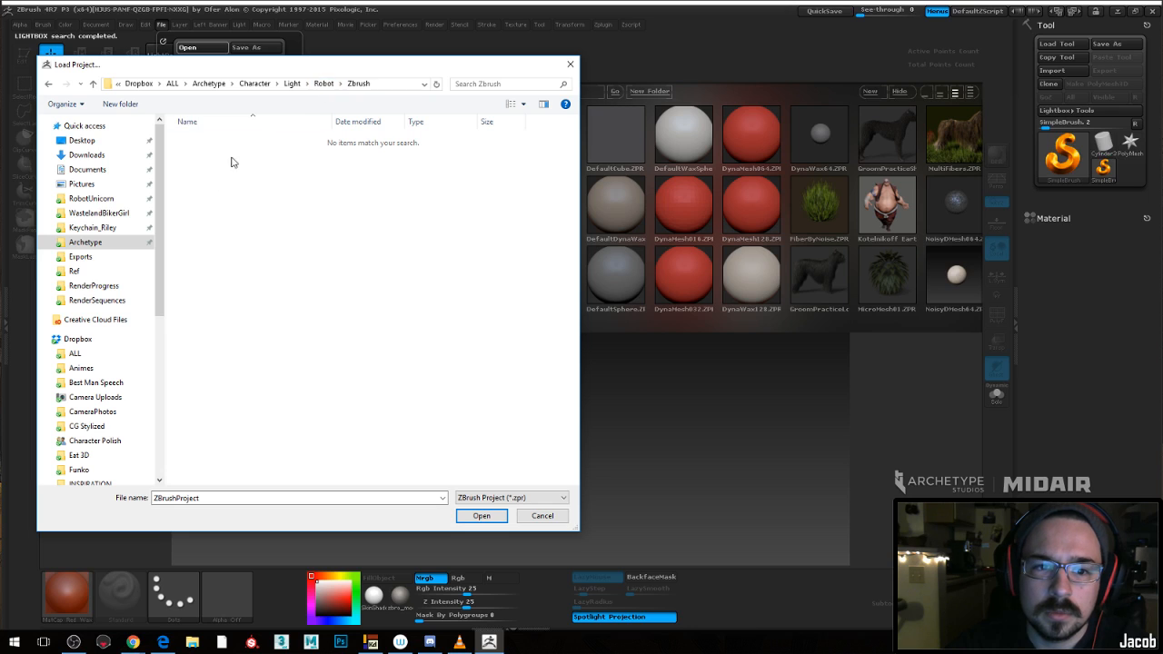
{"action": "scroll", "coordinate": [161, 196], "scroll_direction": "down", "scroll_amount": 1}
{"action": "scroll", "coordinate": [162, 196], "scroll_direction": "up", "scroll_amount": 1}
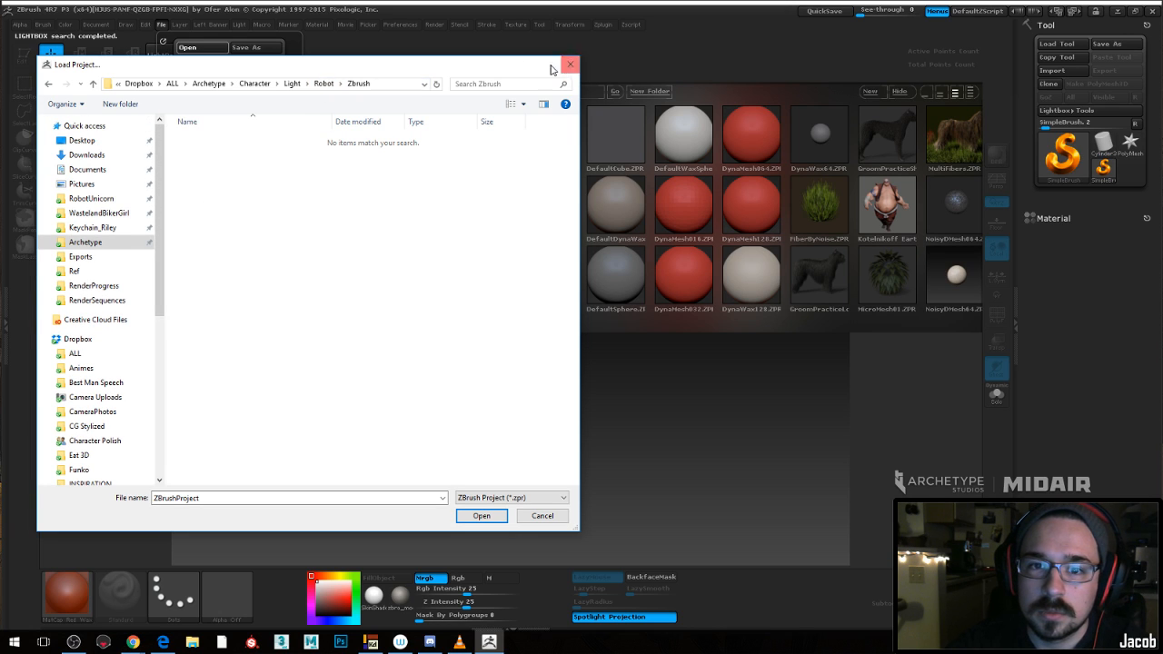
{"action": "left_click", "coordinate": [107, 244]}
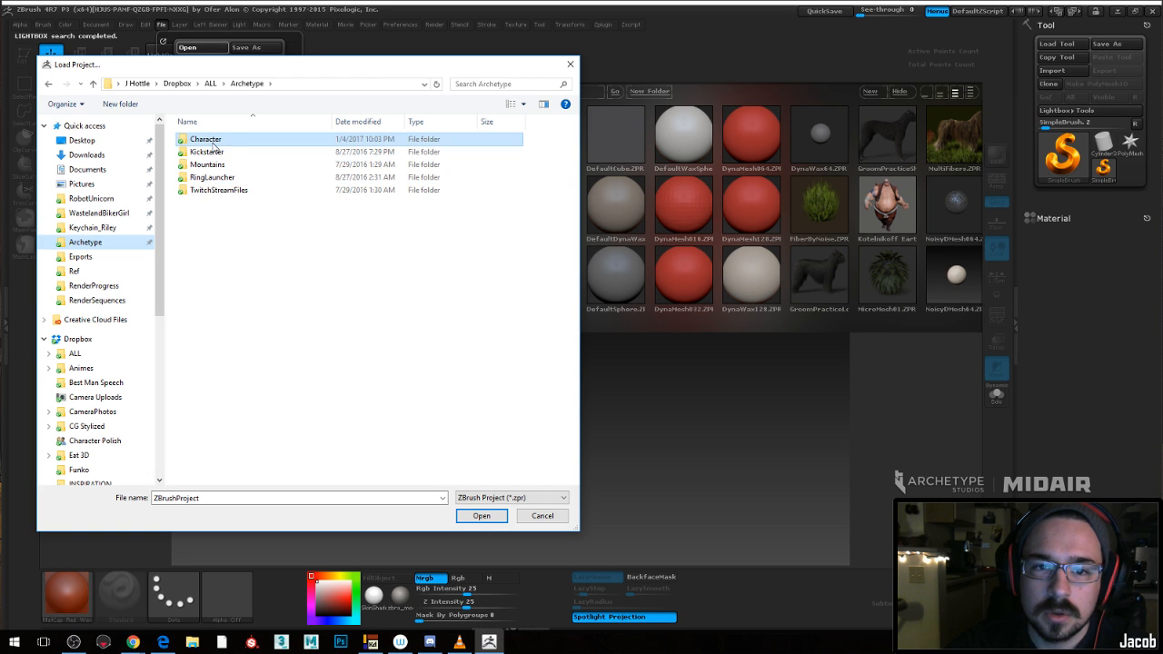
{"action": "left_click", "coordinate": [569, 63]}
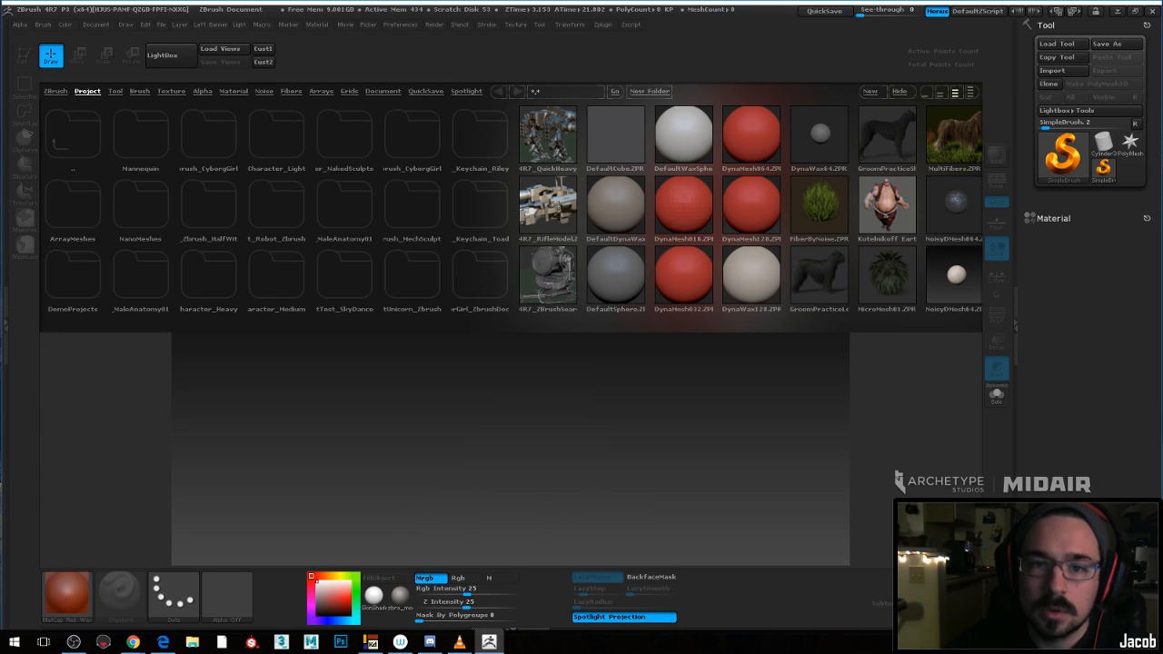
Restore the QS_3577 quick save containing the robot body sculpt
{"action": "left_click", "coordinate": [163, 26]}
{"action": "left_click", "coordinate": [440, 48]}
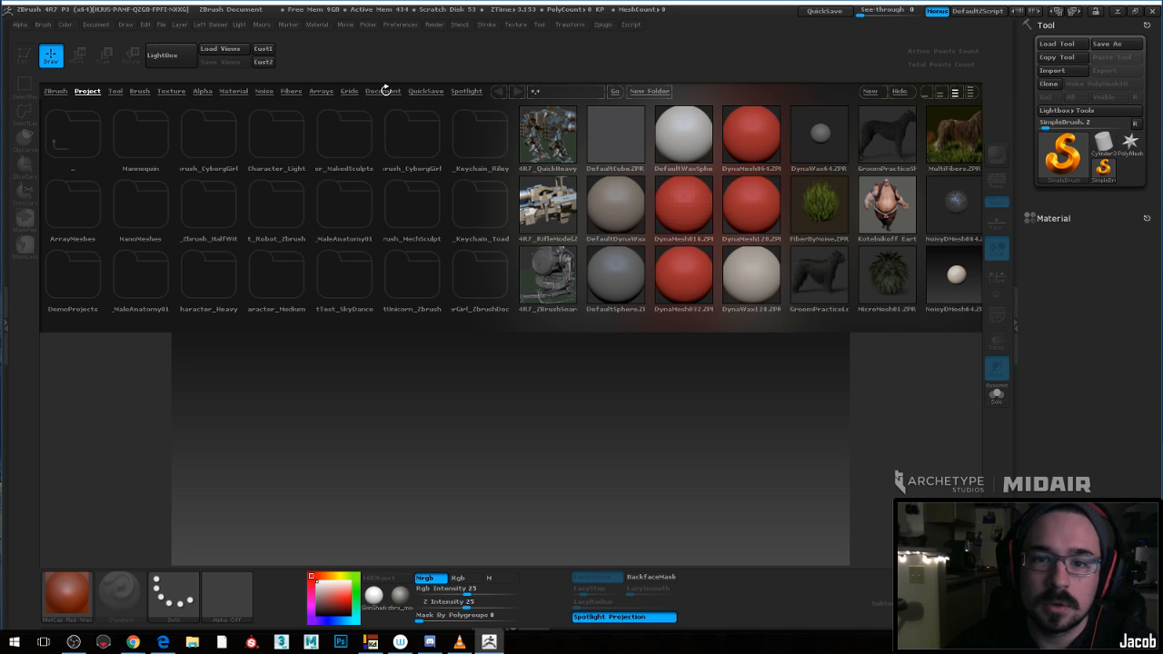
{"action": "left_click", "coordinate": [423, 91]}
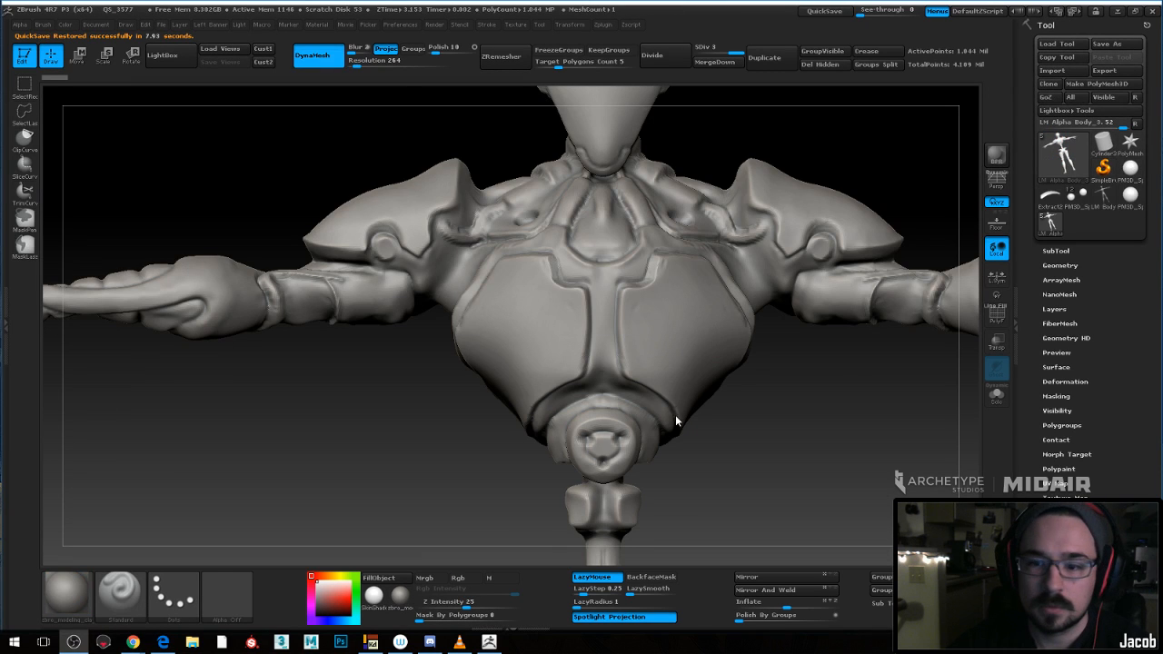
{"action": "left_click_drag", "start_coordinate": [806, 426], "coordinate": [810, 423]}
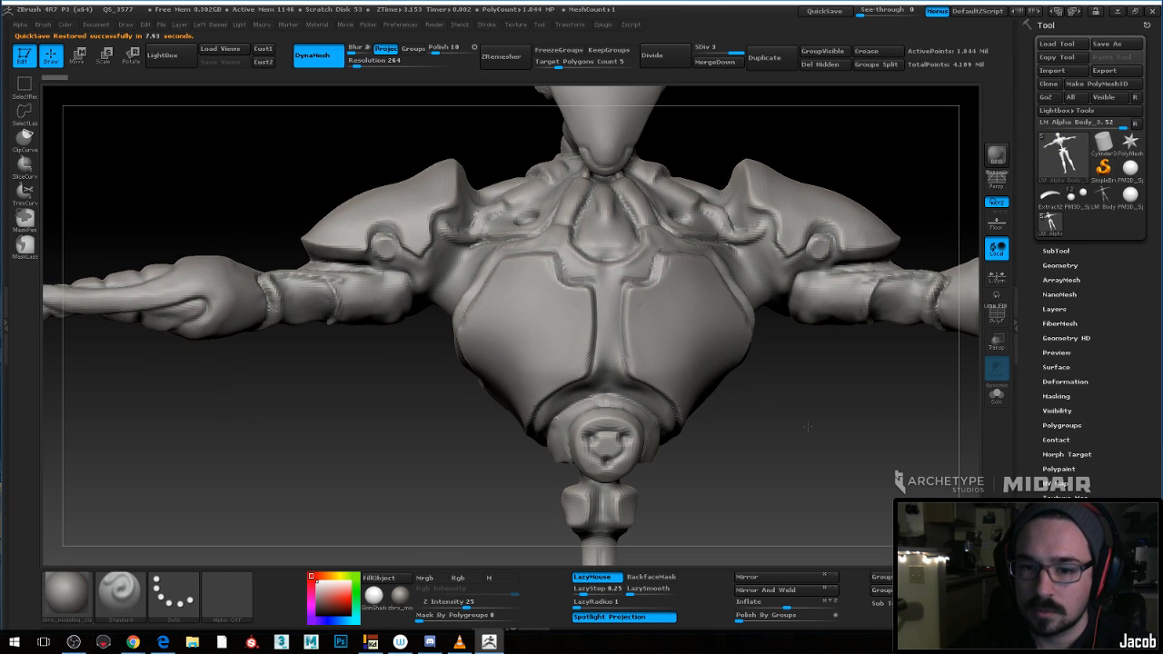
{"action": "key", "text": "f"}
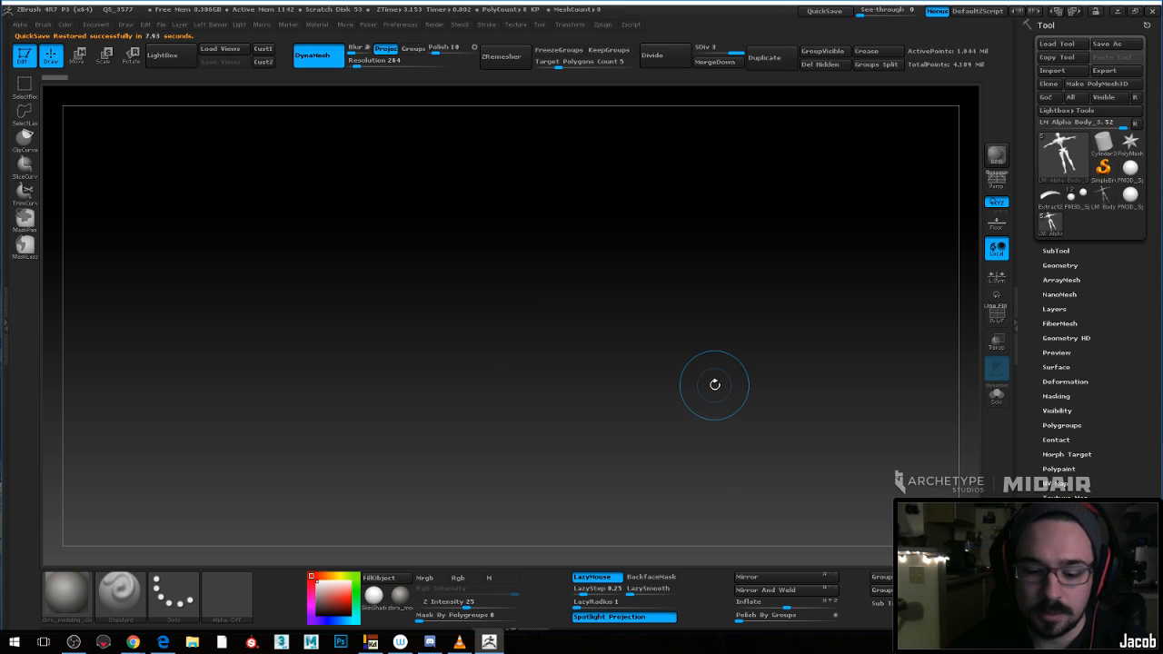
{"action": "mouse_move", "coordinate": [659, 296]}
{"action": "left_mouse_down"}
{"action": "mouse_move", "coordinate": [808, 303]}
{"action": "mouse_move", "coordinate": [668, 303]}
{"action": "mouse_move", "coordinate": [678, 289]}
{"action": "mouse_move", "coordinate": [662, 306]}
{"action": "mouse_move", "coordinate": [694, 307]}
{"action": "mouse_move", "coordinate": [660, 303]}
{"action": "left_mouse_up"}
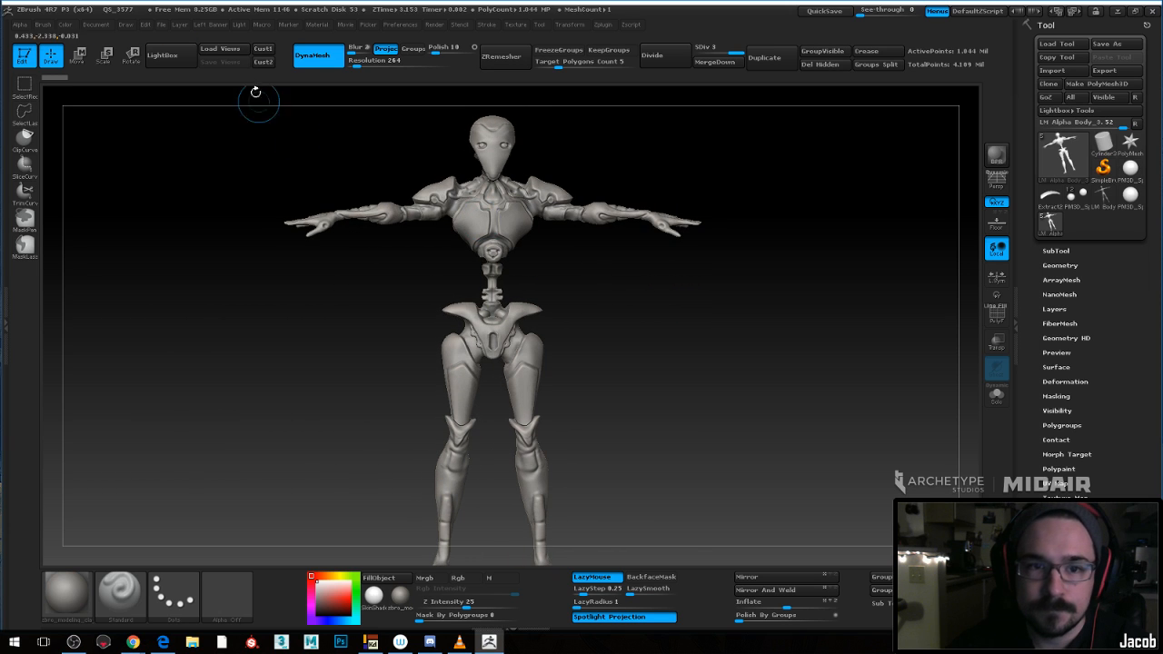
{"action": "left_click", "coordinate": [218, 24]}
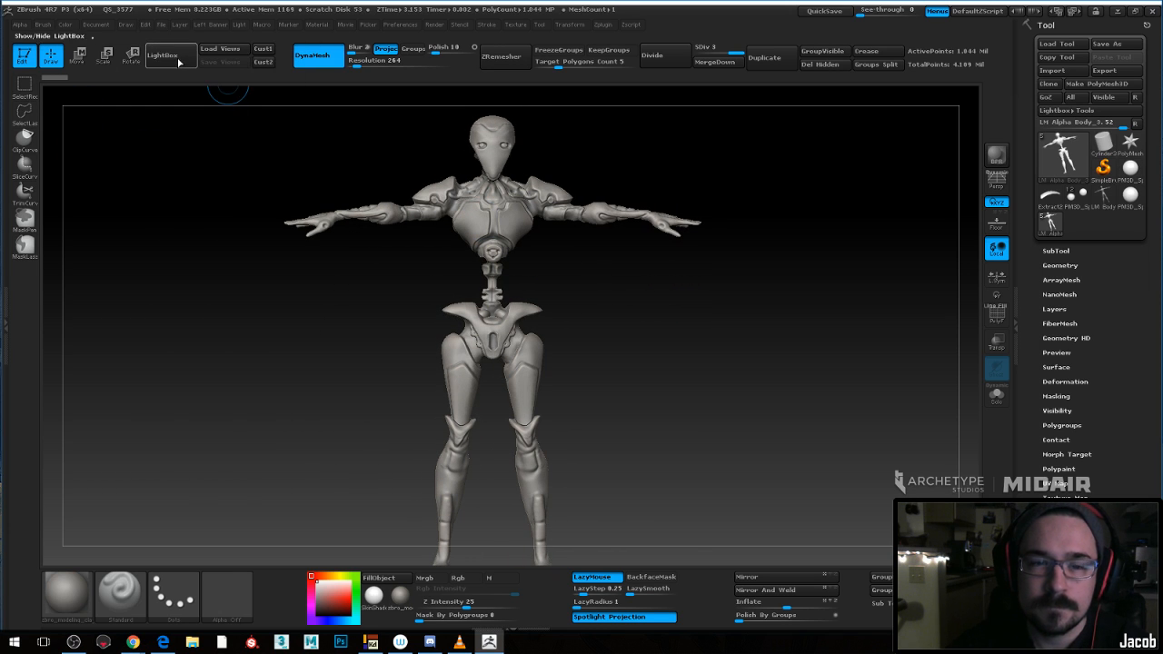
{"action": "left_click", "coordinate": [165, 57]}
{"action": "double_click", "coordinate": [280, 209]}
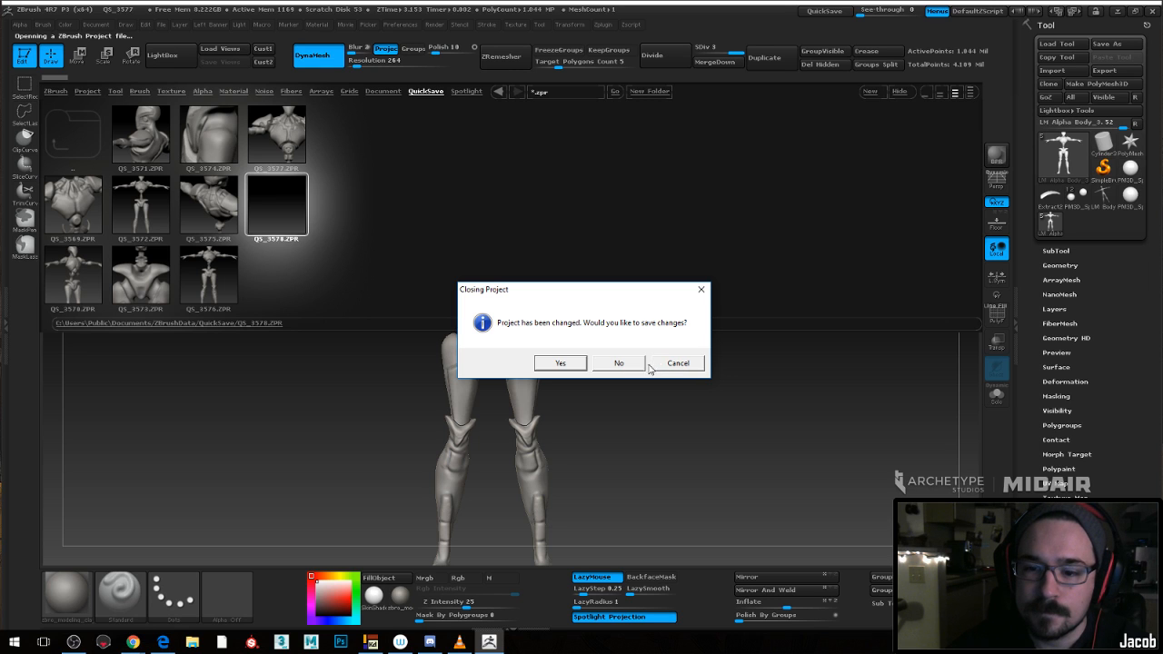
{"action": "left_click", "coordinate": [618, 363]}
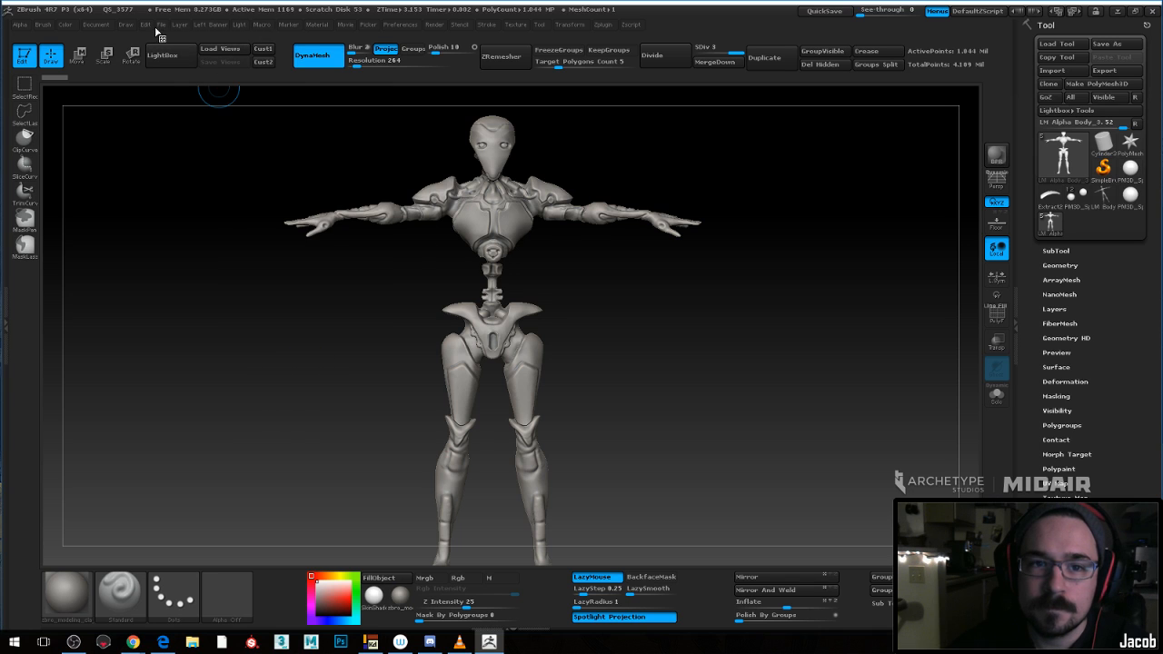
Start opening another project and choose to save the changes to the current one first
{"action": "left_click", "coordinate": [160, 25]}
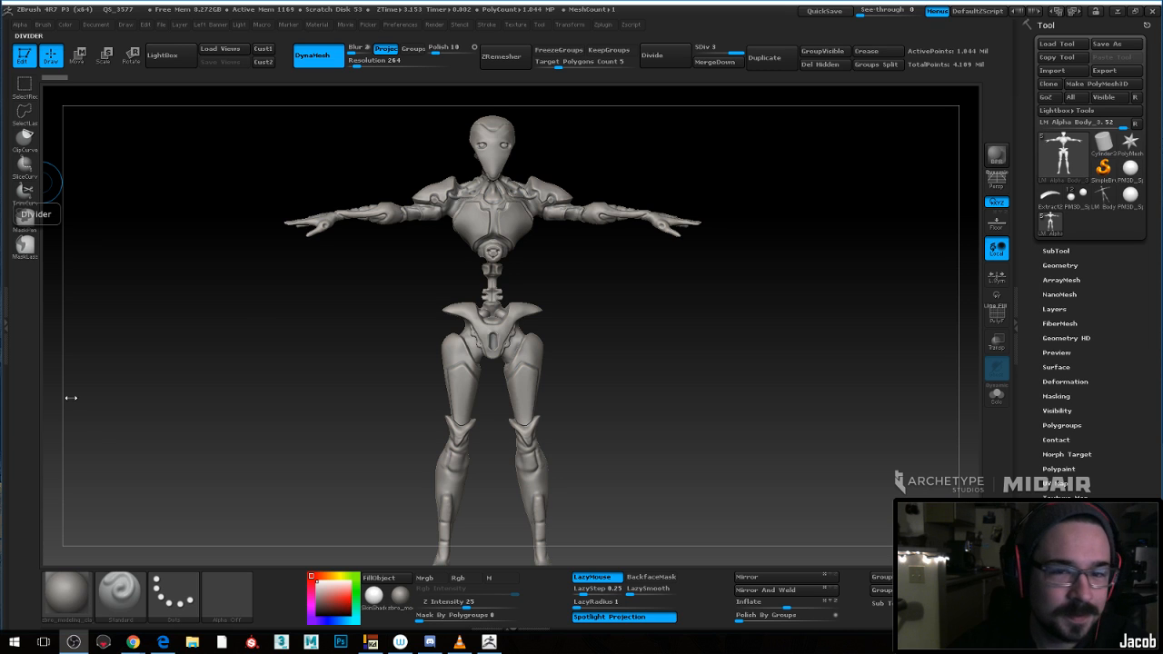
{"action": "left_click", "coordinate": [180, 25]}
{"action": "left_click", "coordinate": [161, 24]}
{"action": "left_click", "coordinate": [187, 47]}
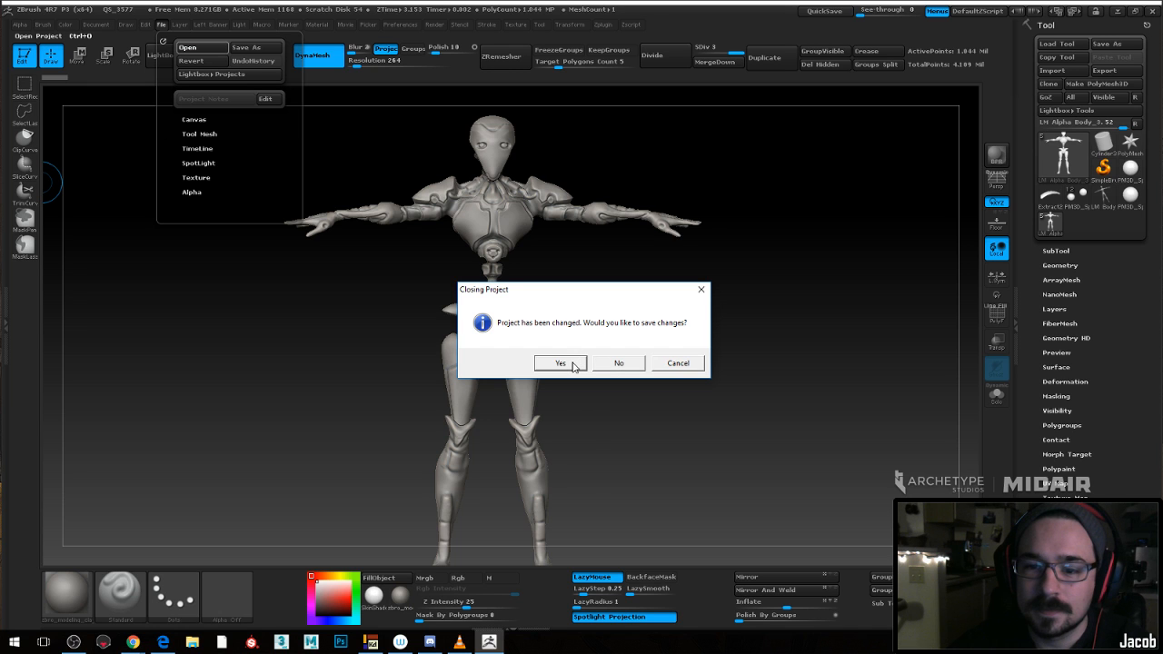
{"action": "left_click", "coordinate": [572, 366]}
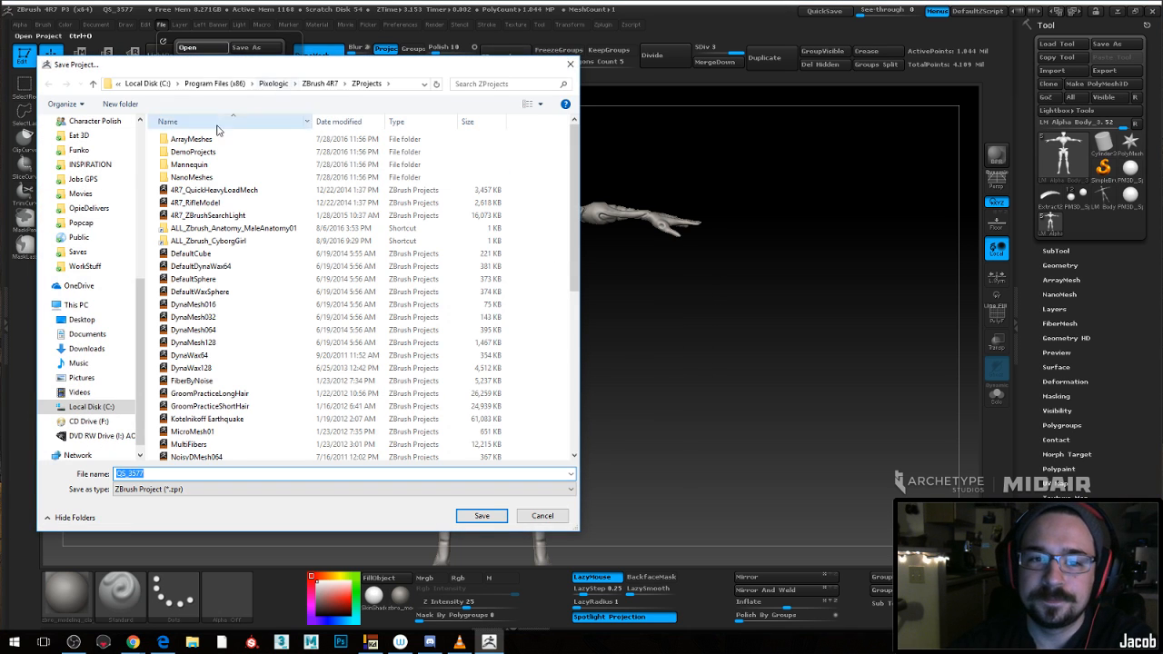
Set the save location to the Archetype > Character > Light > Robot > Zbrush folder
{"action": "scroll", "coordinate": [121, 186], "scroll_direction": "up", "scroll_amount": 6}
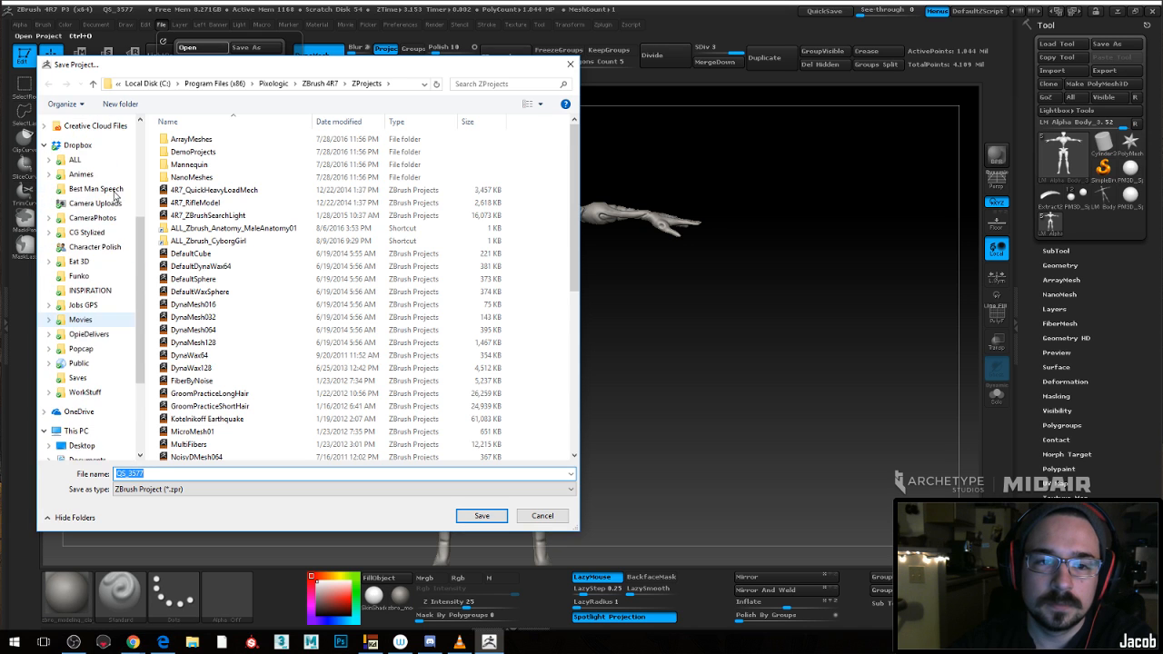
{"action": "scroll", "coordinate": [121, 207], "scroll_direction": "up", "scroll_amount": 1}
{"action": "left_click", "coordinate": [100, 242]}
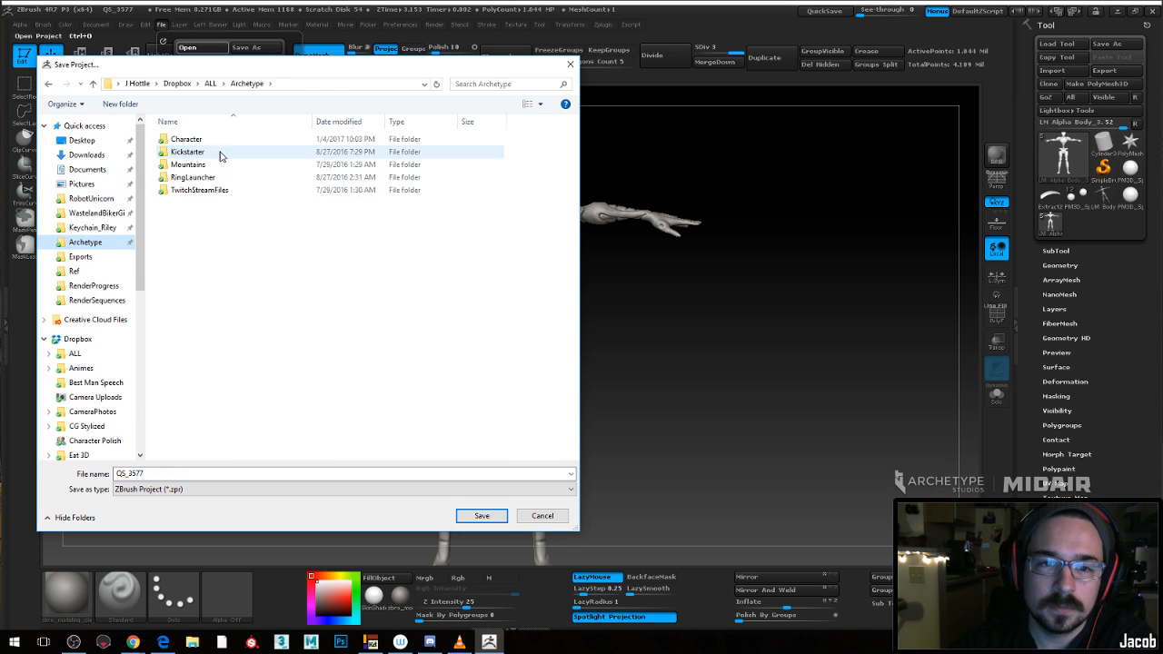
{"action": "double_click", "coordinate": [187, 139]}
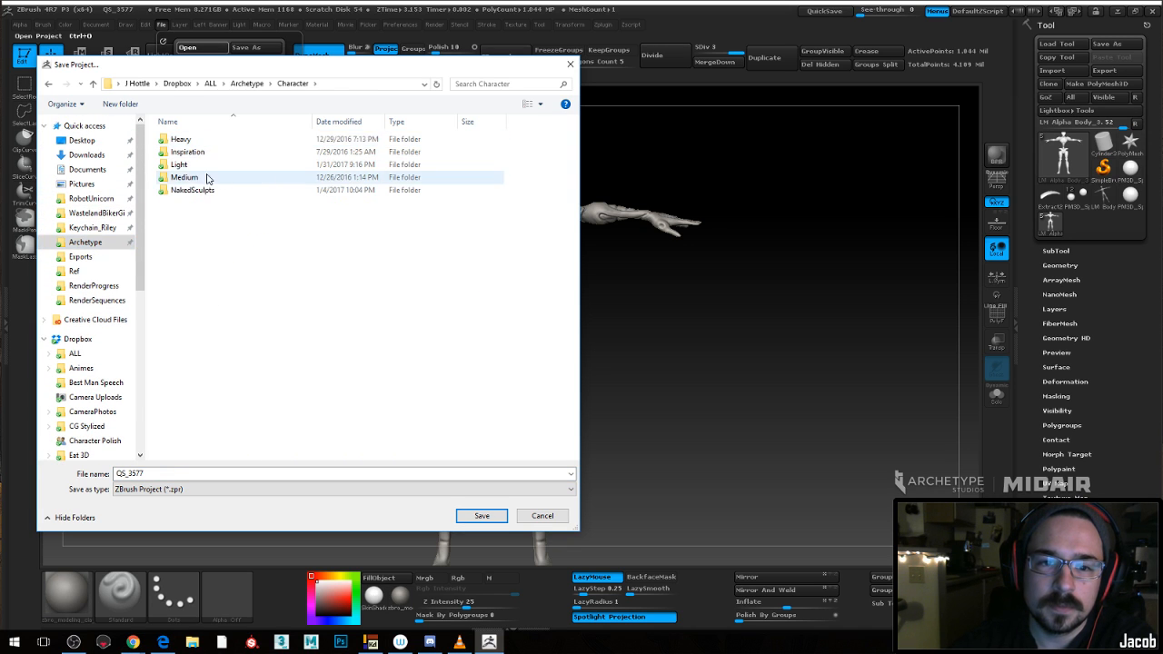
{"action": "left_click", "coordinate": [193, 165]}
{"action": "double_click", "coordinate": [192, 166]}
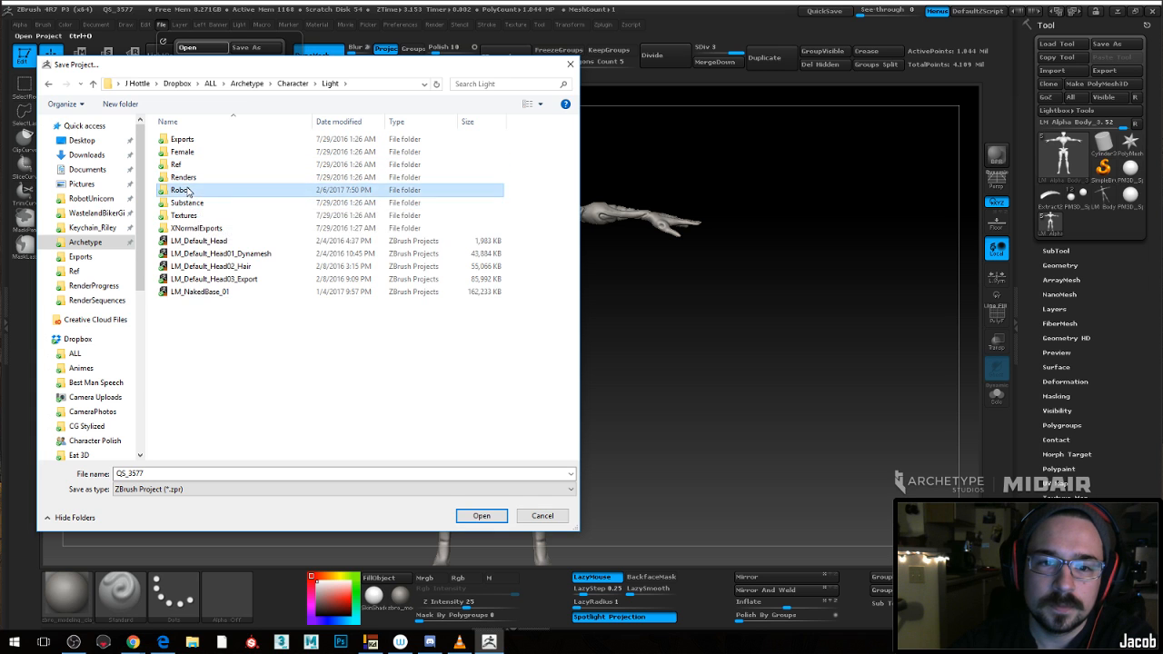
{"action": "double_click", "coordinate": [182, 190]}
{"action": "double_click", "coordinate": [215, 178]}
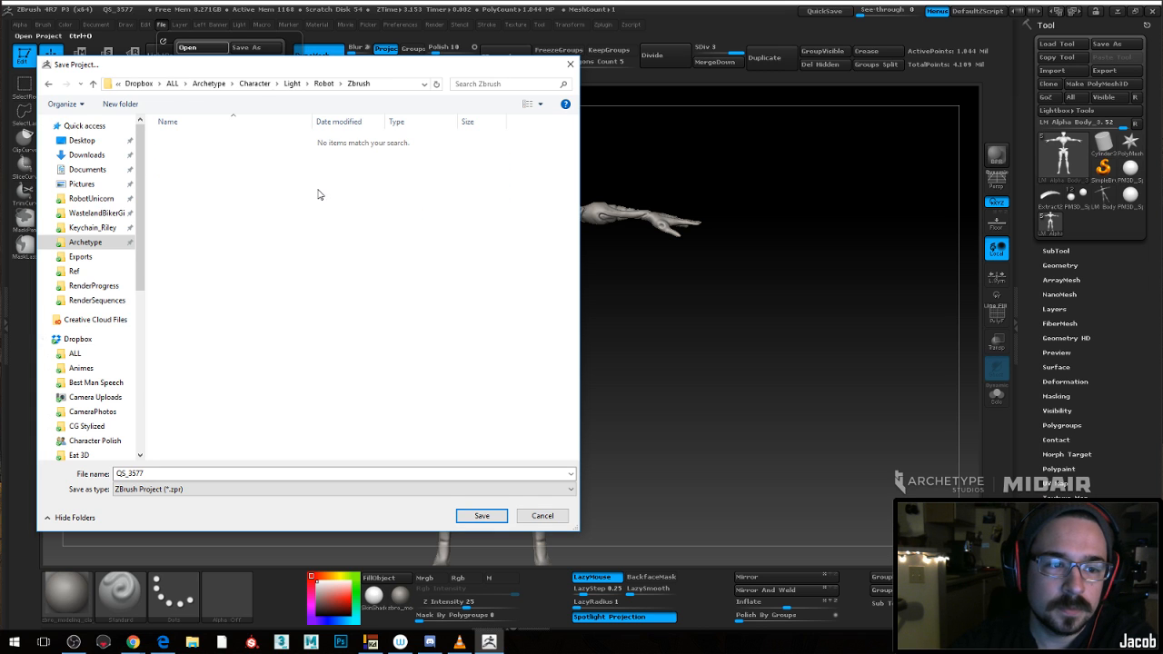
Save the project as LightRobot01_Blockout and leave the project loading dialog without opening a file
{"action": "double_click", "coordinate": [210, 470]}
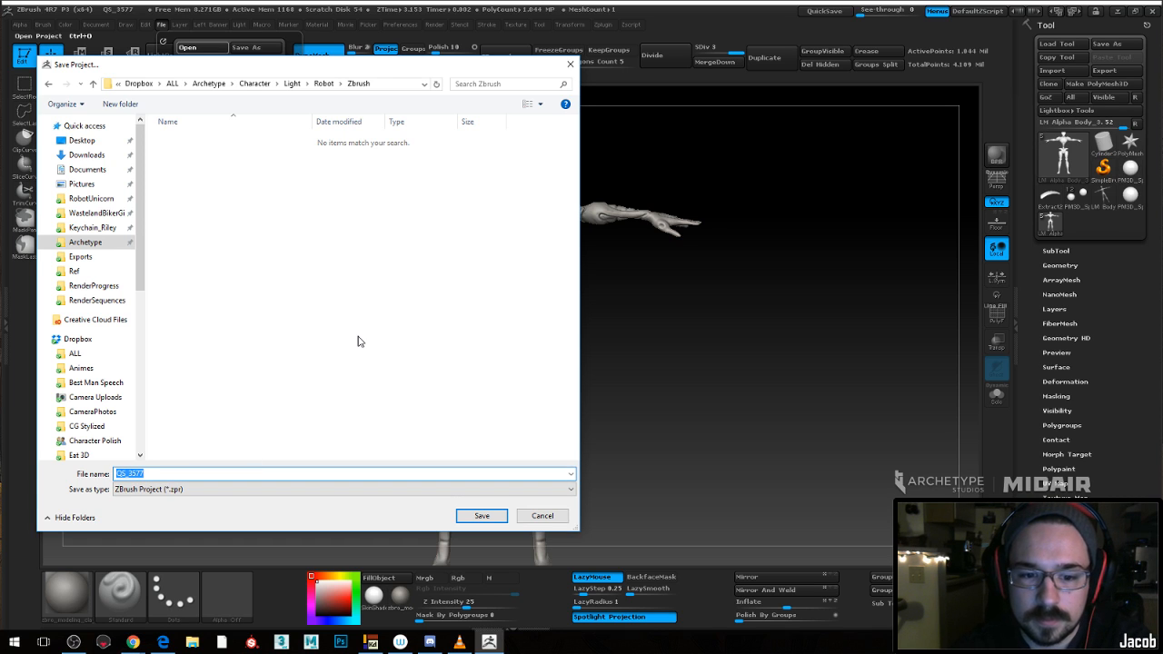
{"action": "type", "text": "LR_Blockout01"}
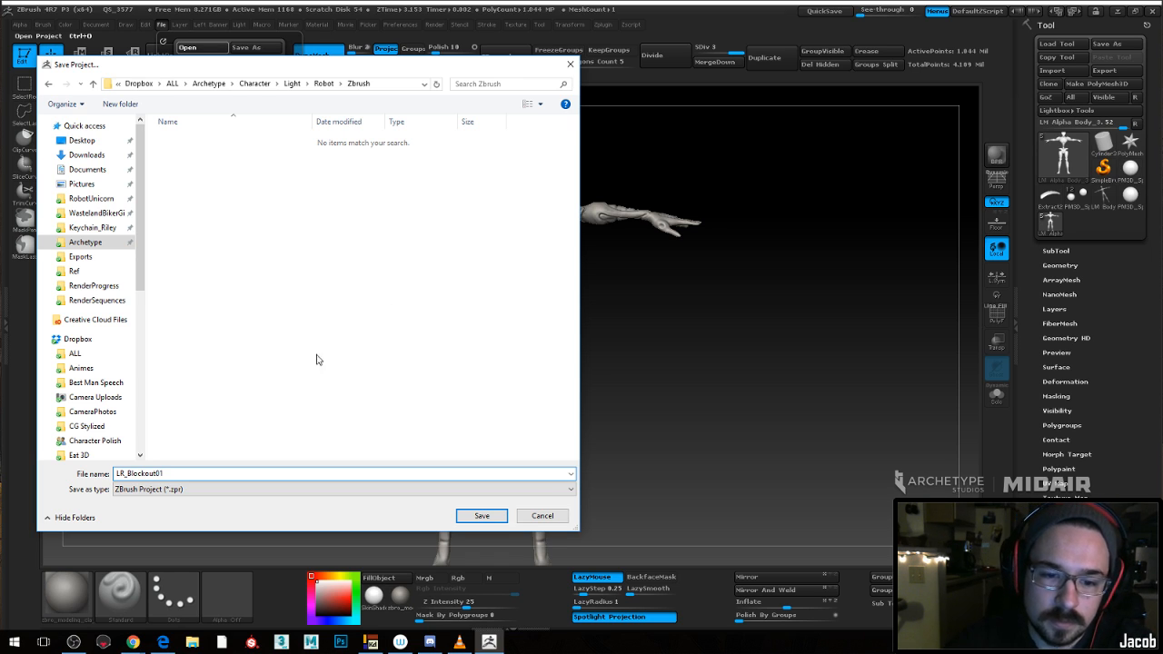
{"action": "double_click", "coordinate": [138, 473]}
{"action": "type", "text": "L"}
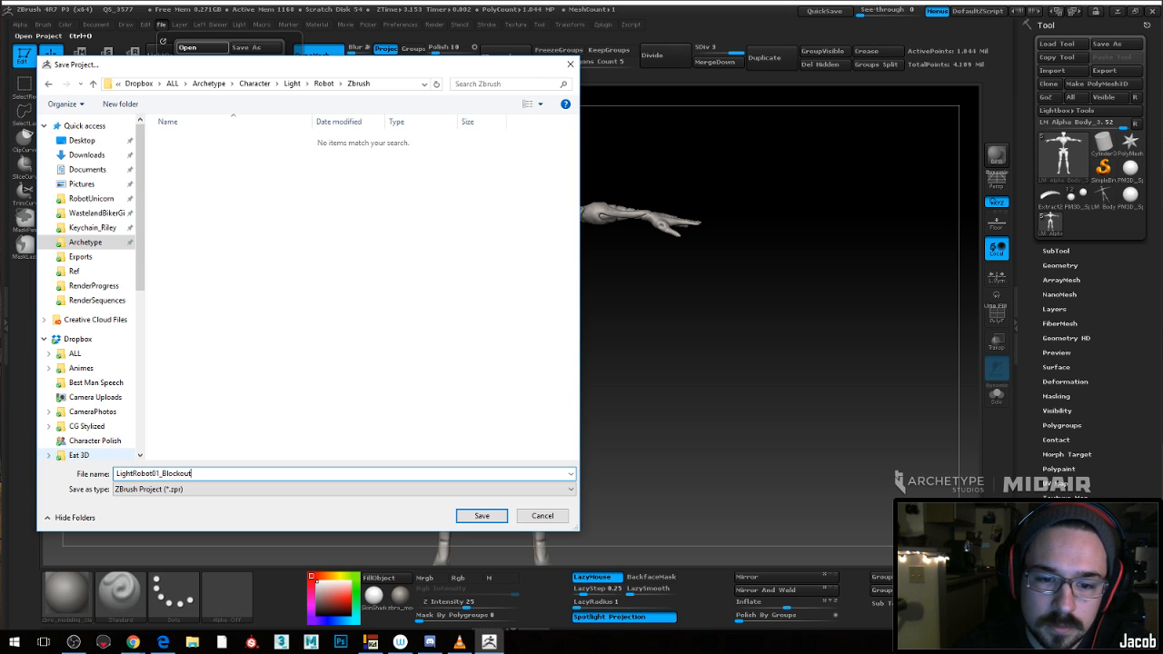
{"action": "key", "text": "Return"}
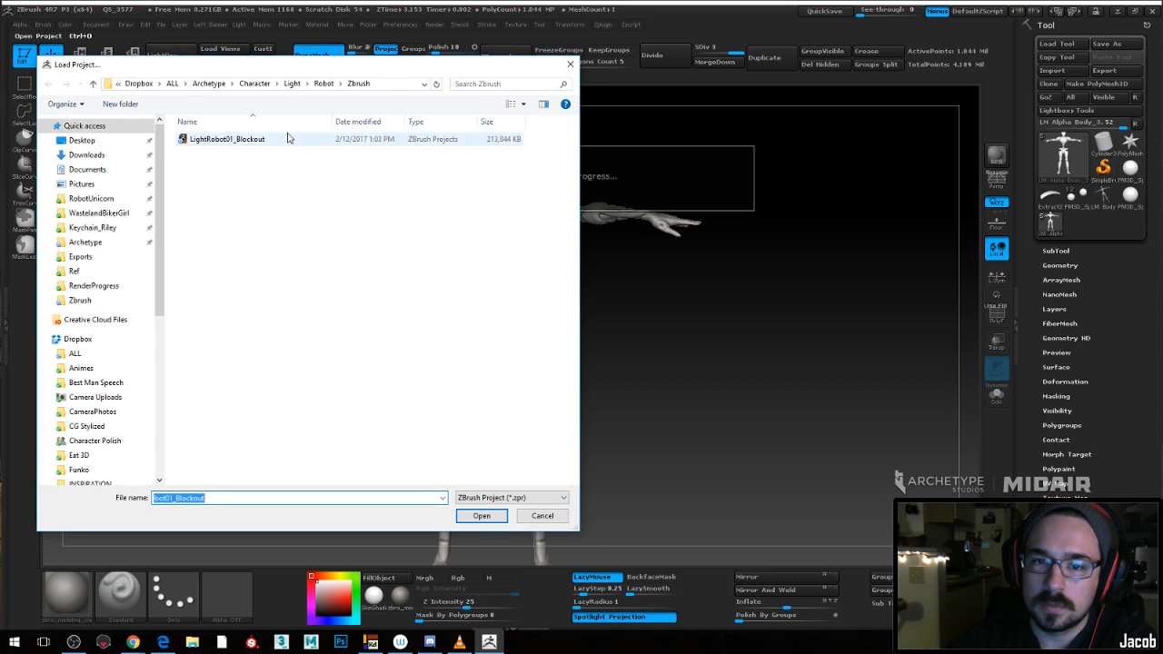
{"action": "left_click_drag", "start_coordinate": [328, 73], "coordinate": [411, 92]}
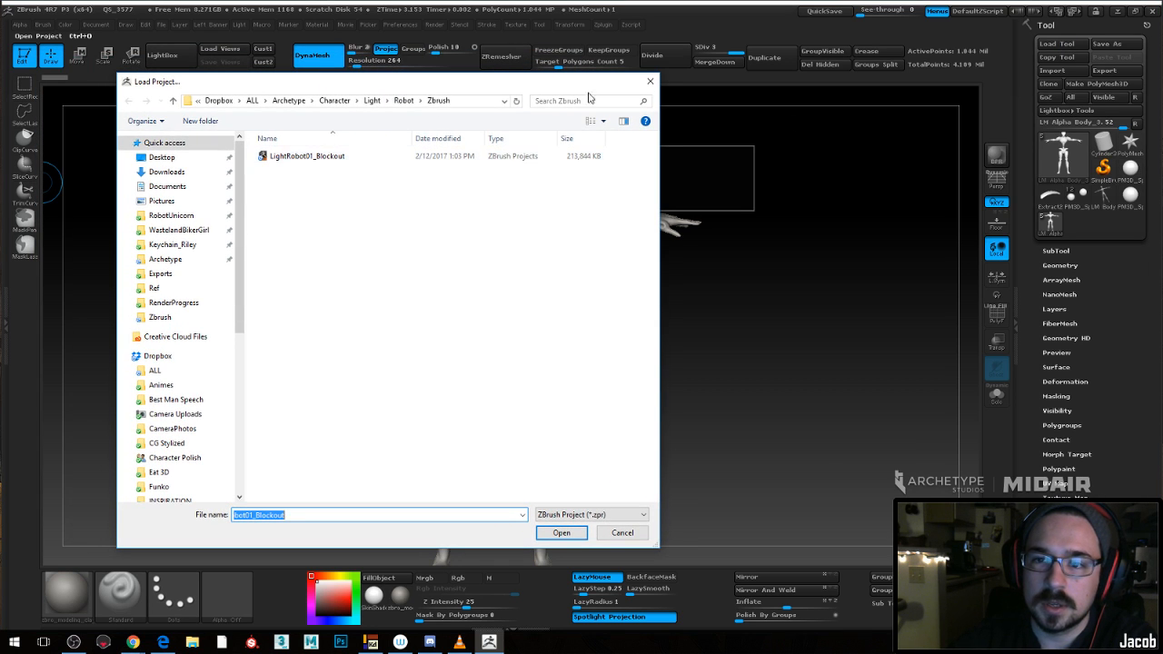
{"action": "left_click", "coordinate": [644, 86]}
{"action": "left_click", "coordinate": [1065, 44]}
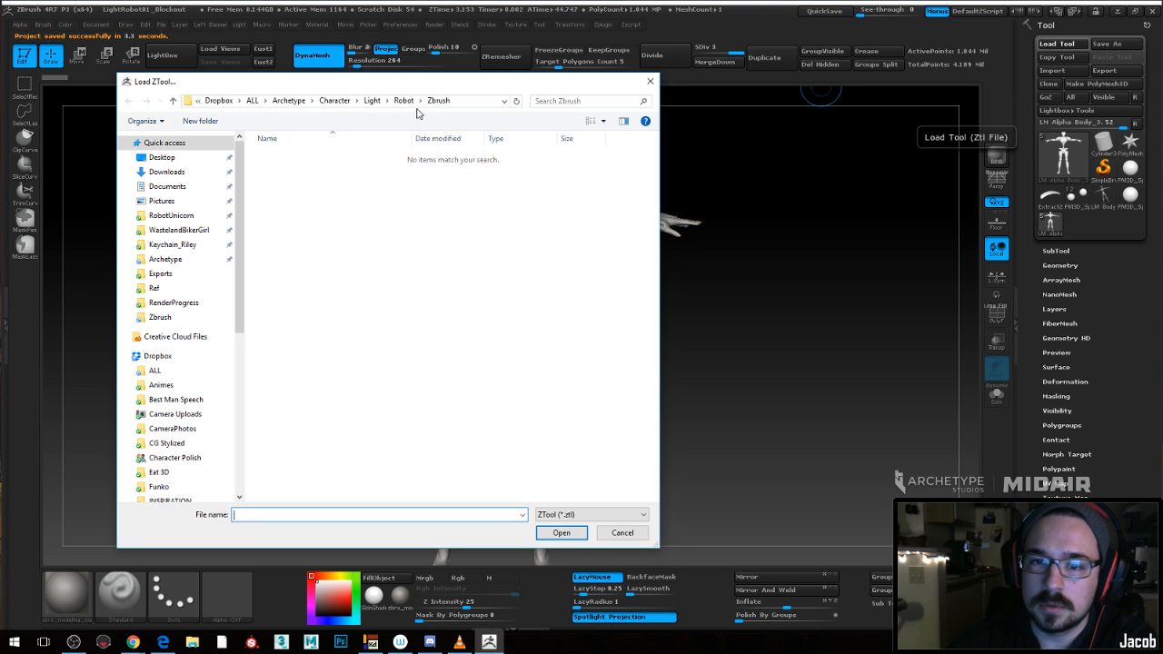
{"action": "left_click", "coordinate": [415, 102]}
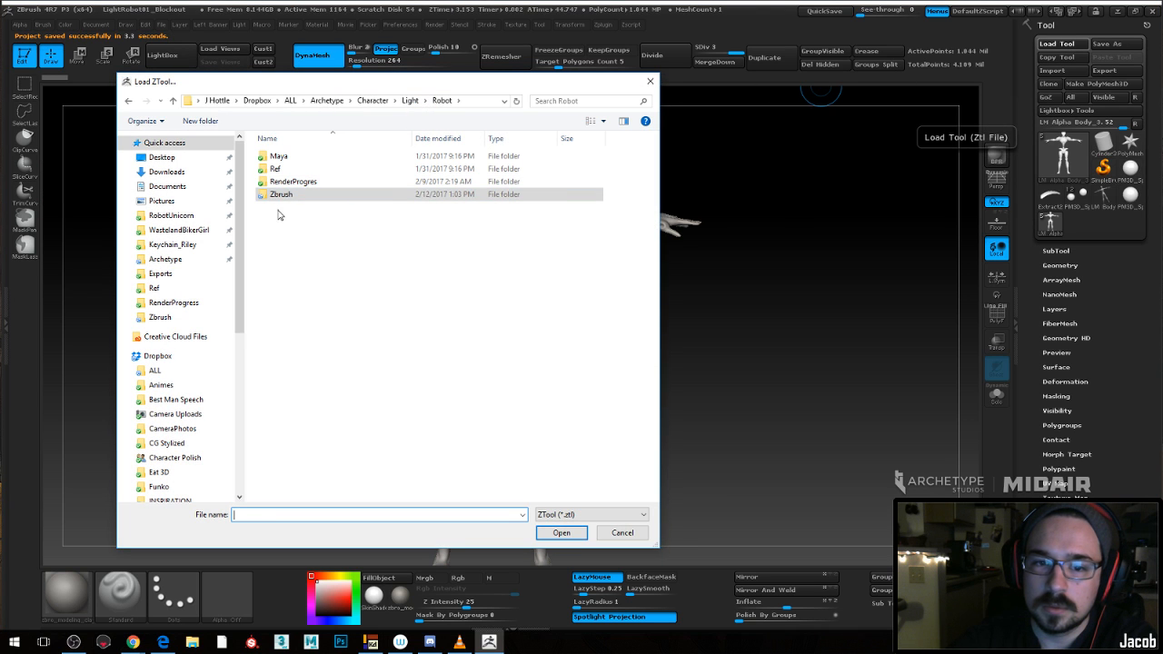
{"action": "left_click", "coordinate": [229, 259]}
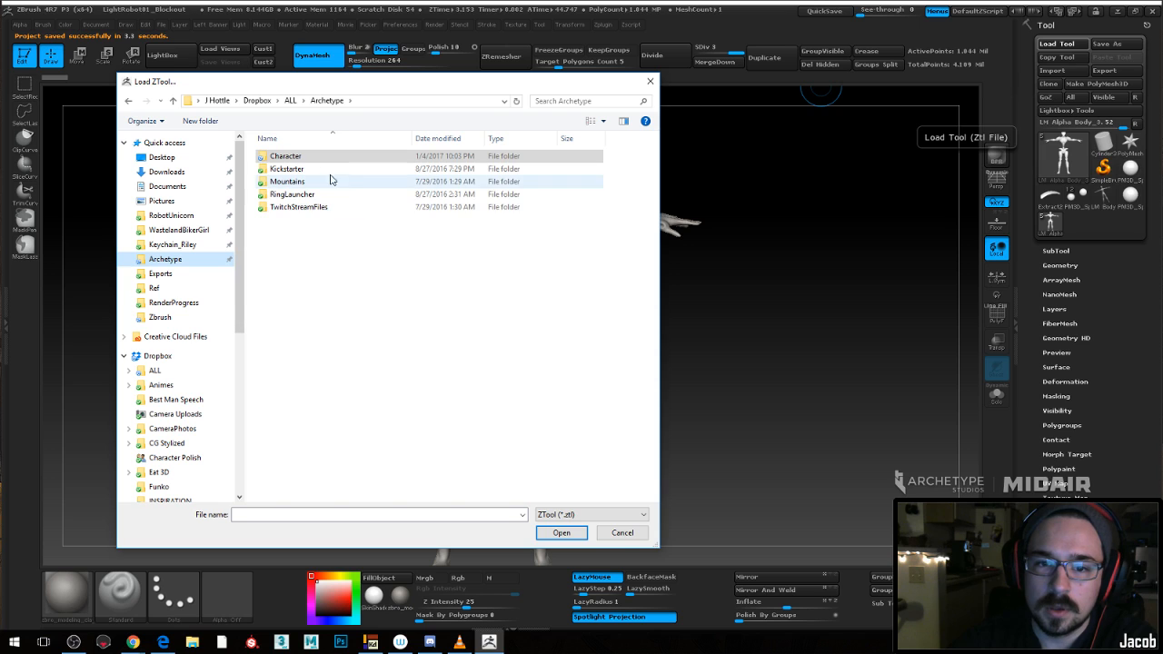
{"action": "double_click", "coordinate": [308, 159]}
{"action": "double_click", "coordinate": [334, 195]}
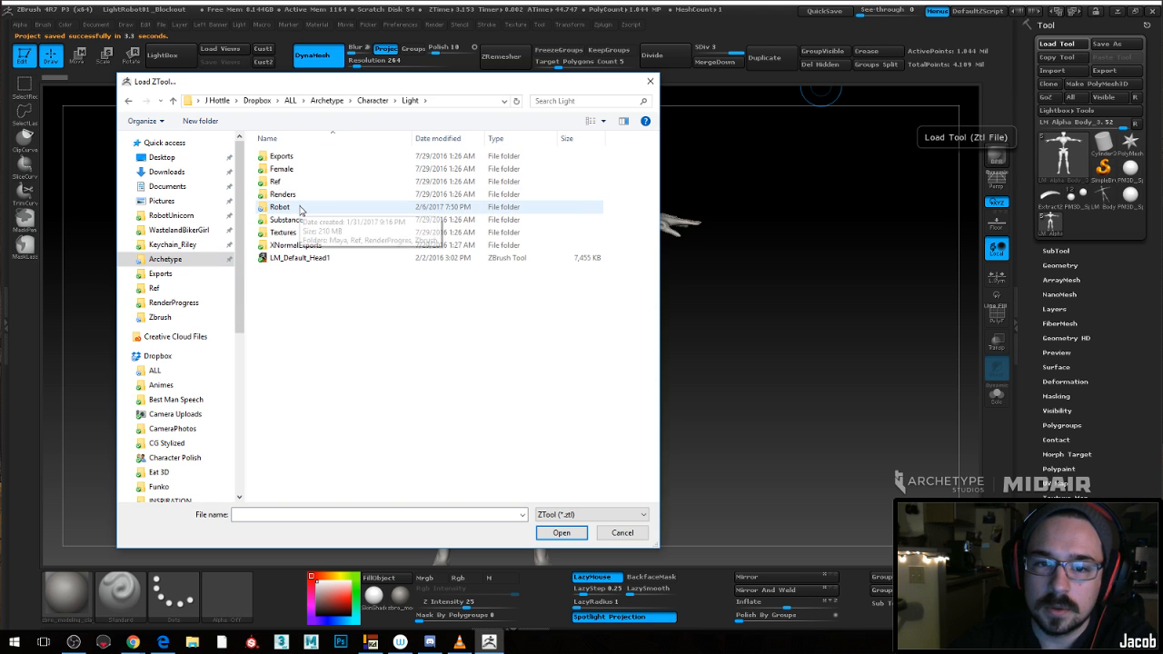
{"action": "left_click", "coordinate": [301, 208]}
{"action": "double_click", "coordinate": [301, 208]}
{"action": "double_click", "coordinate": [304, 200]}
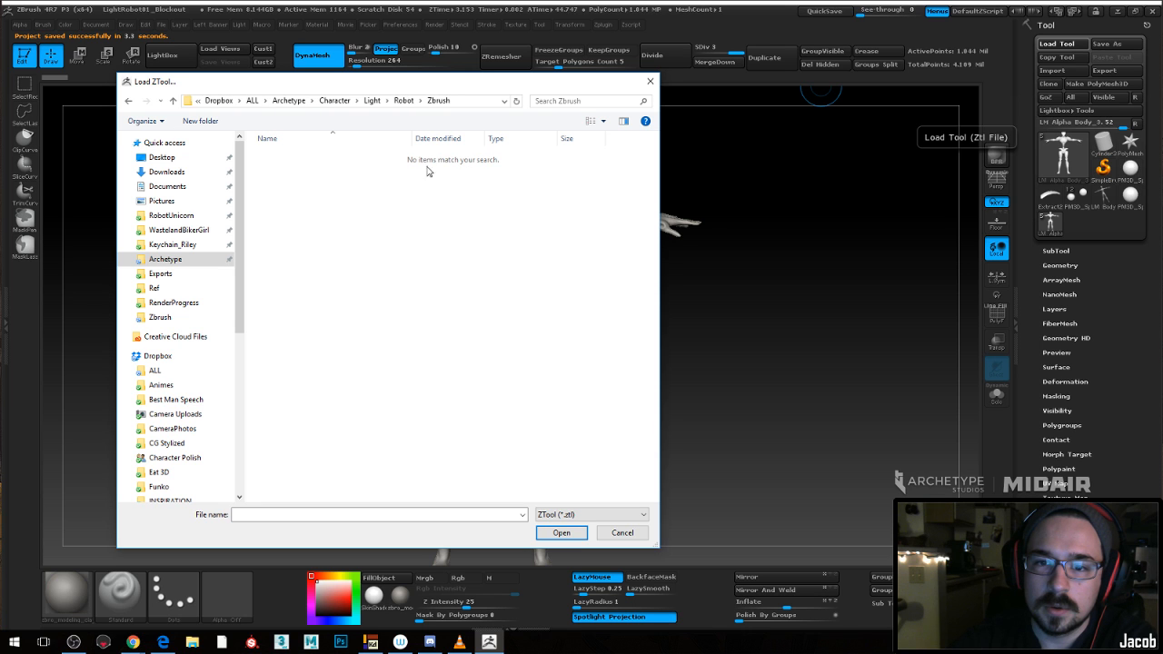
{"action": "left_click", "coordinate": [409, 101]}
{"action": "left_click", "coordinate": [652, 83]}
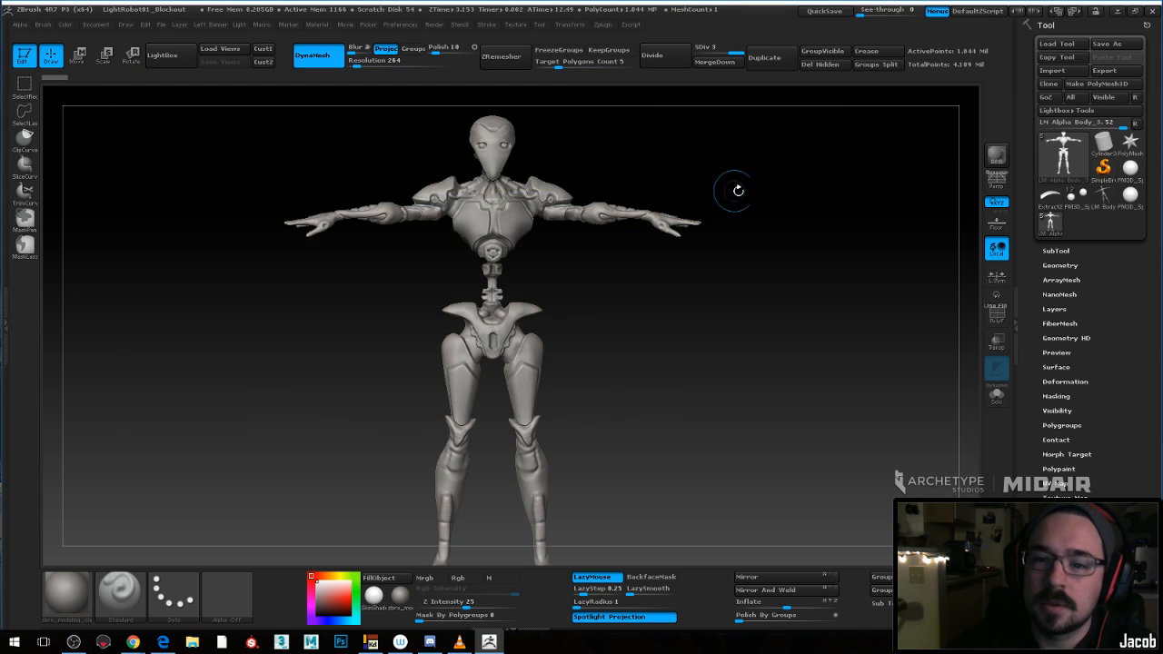
Check the subtool list of the robot tool
{"action": "left_click_drag", "start_coordinate": [690, 454], "coordinate": [655, 323]}
{"action": "left_click", "coordinate": [1061, 264]}
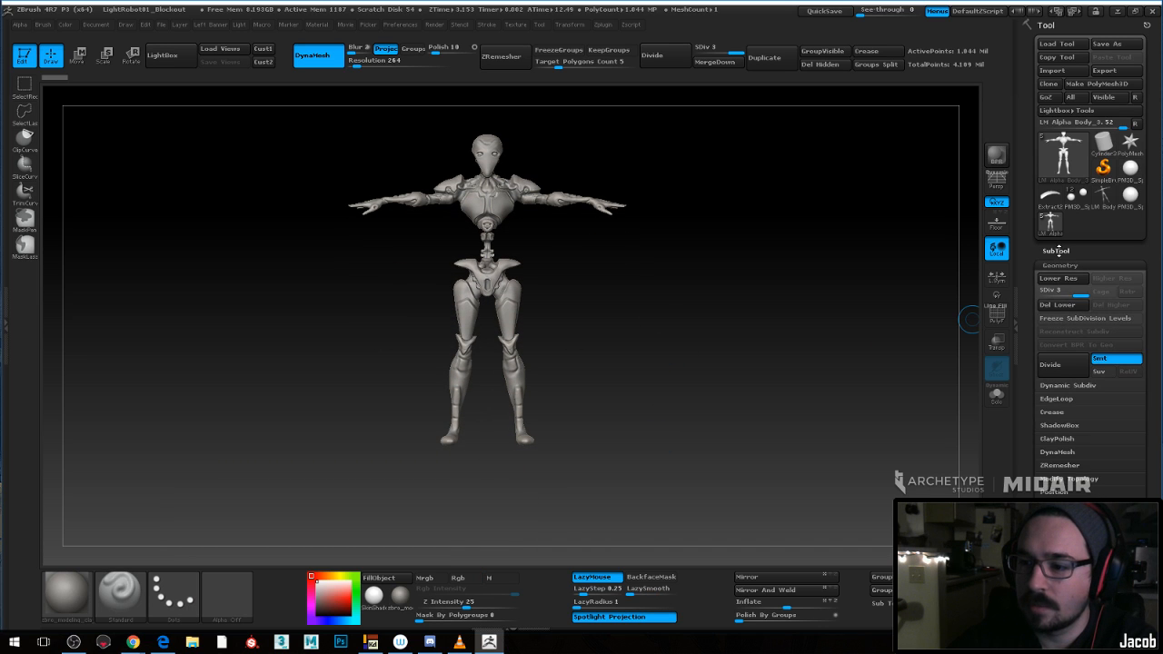
{"action": "left_click", "coordinate": [1065, 265]}
{"action": "left_click", "coordinate": [1056, 251]}
{"action": "left_click_drag", "start_coordinate": [1053, 293], "coordinate": [1054, 223]}
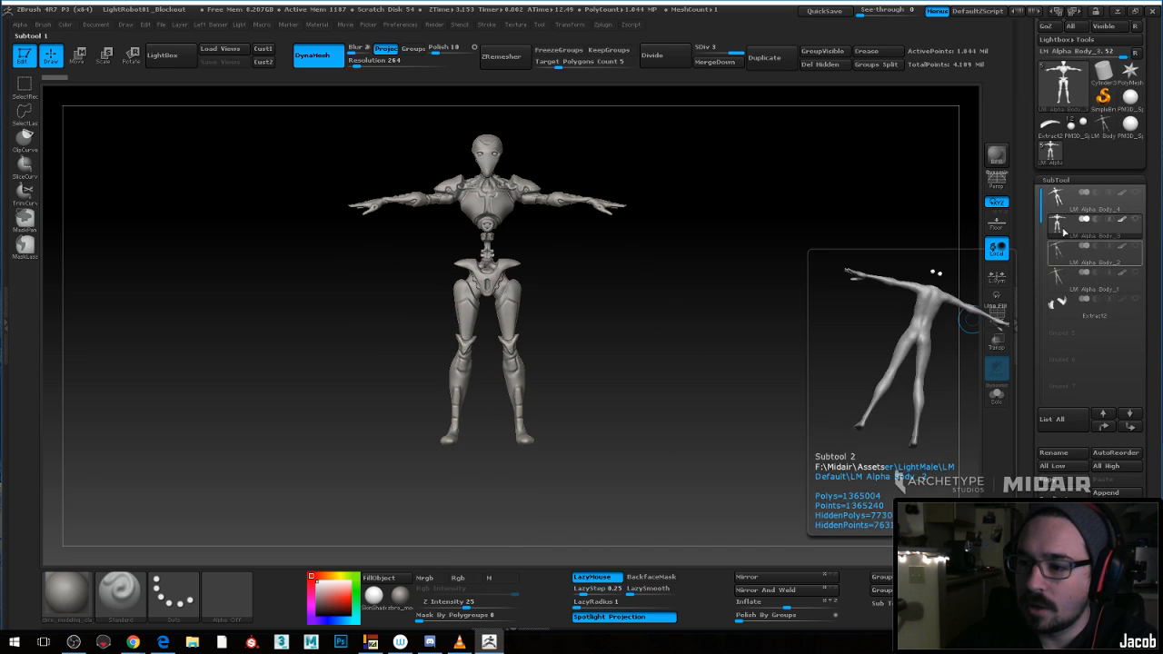
{"action": "left_click", "coordinate": [1056, 180]}
{"action": "left_click_drag", "start_coordinate": [681, 280], "coordinate": [766, 306], "text": "alt"}
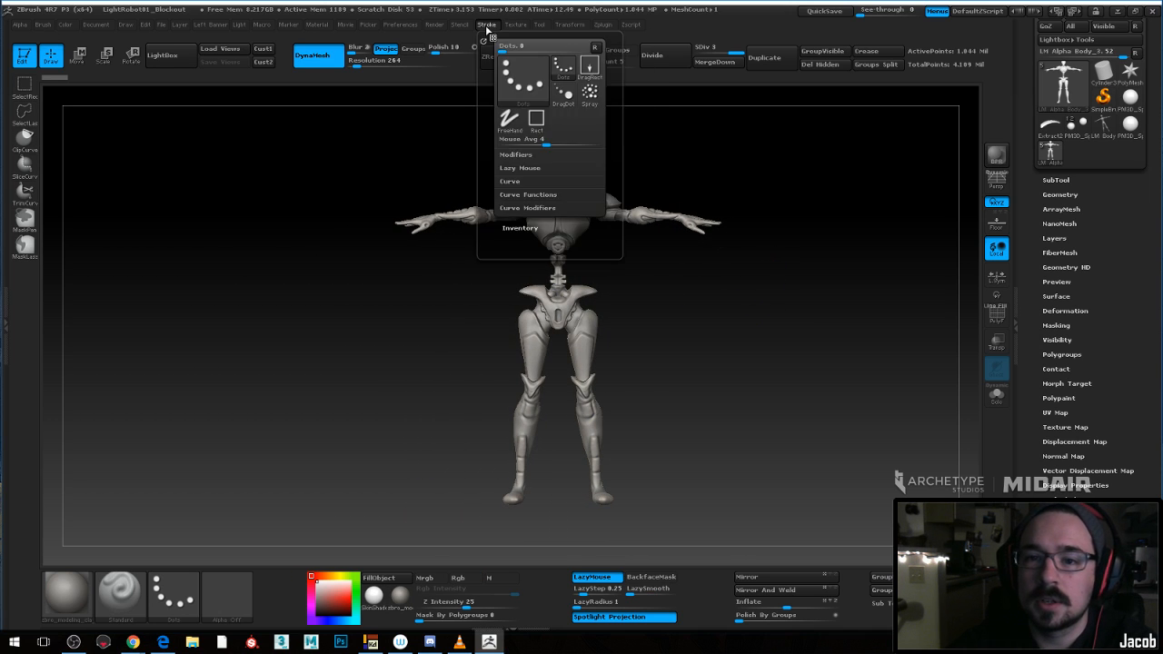
Import the Light_Robot reference image from the Robot > Ref folder as a texture
{"action": "mouse_move", "coordinate": [560, 33]}
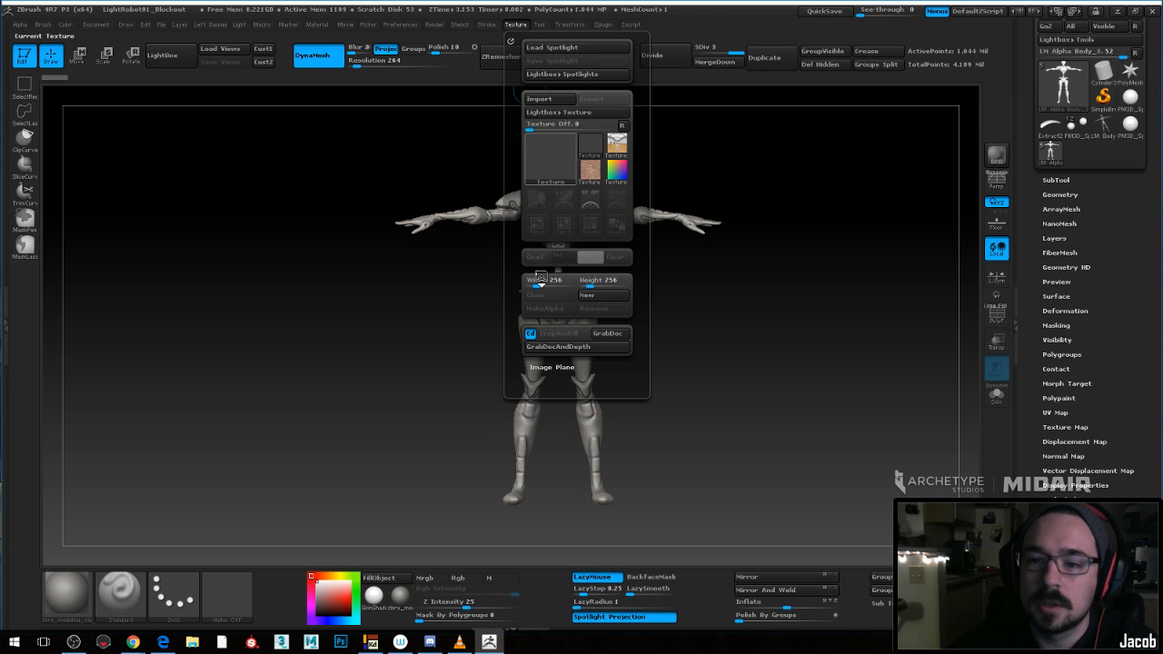
{"action": "left_click", "coordinate": [551, 178]}
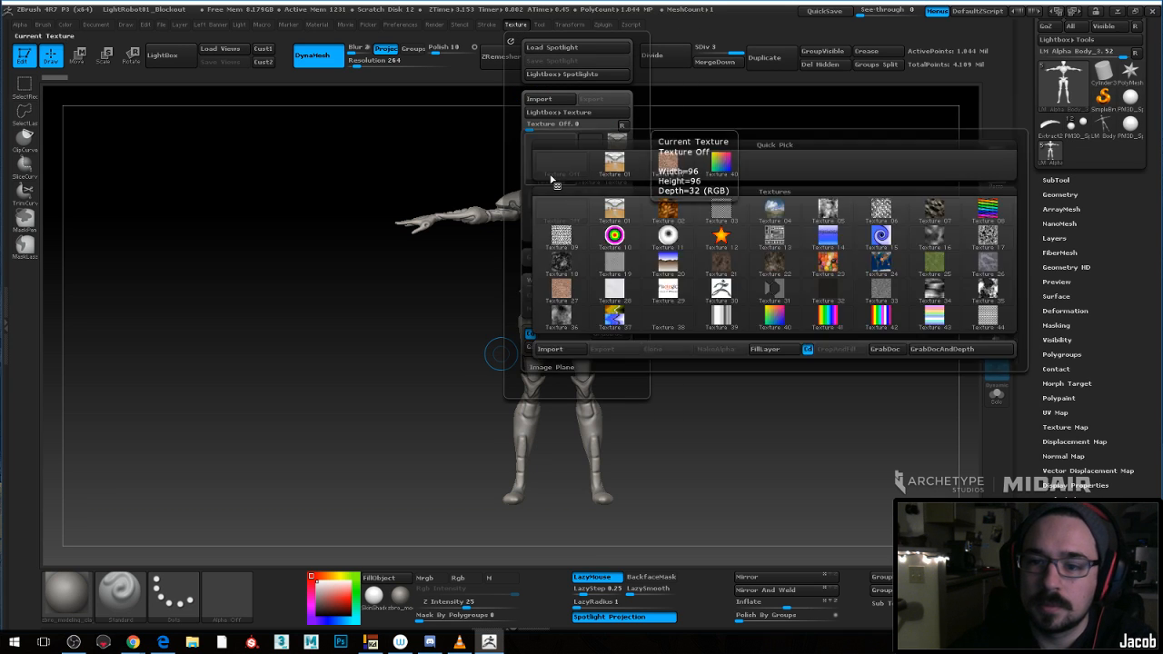
{"action": "left_click", "coordinate": [550, 349]}
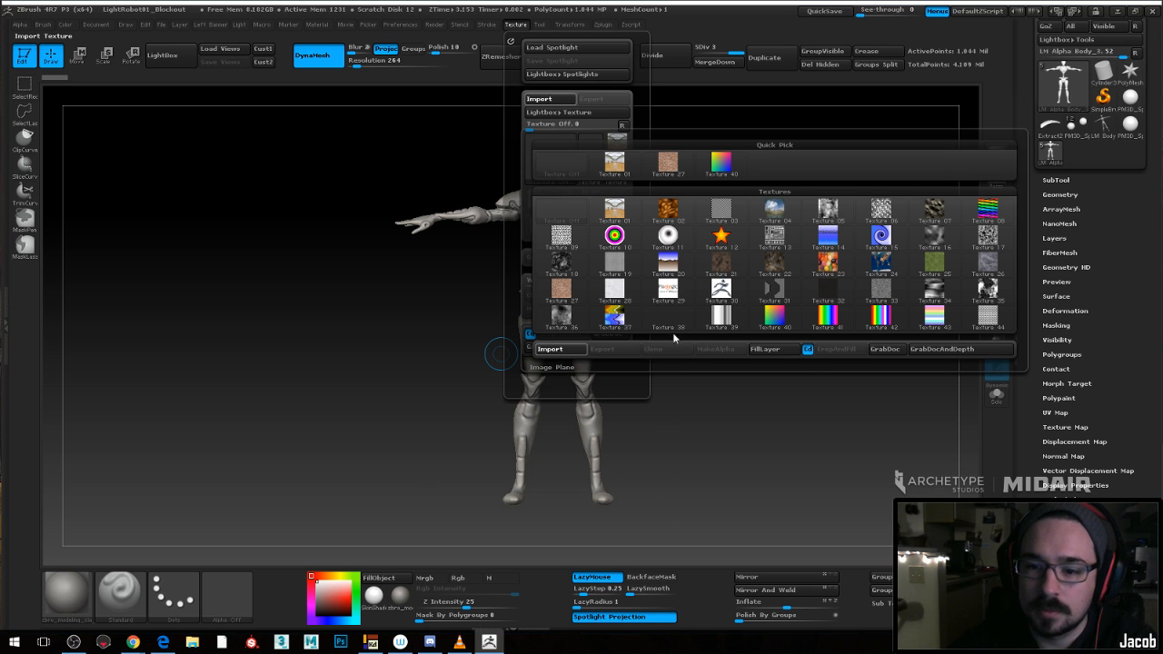
{"action": "left_click", "coordinate": [407, 103]}
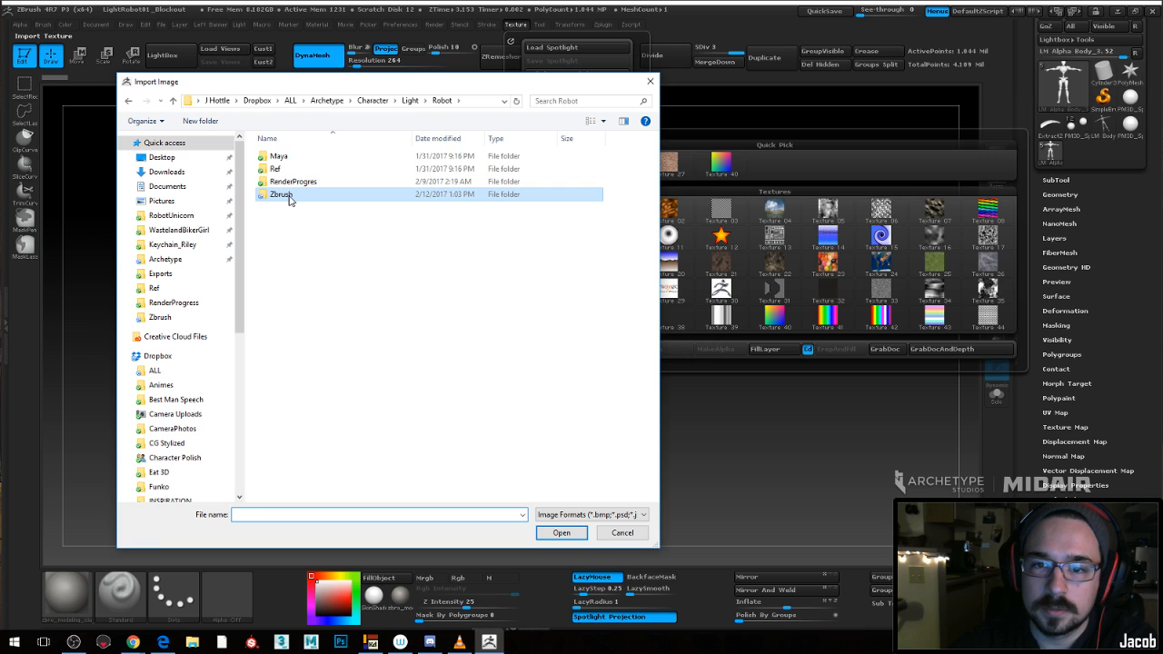
{"action": "double_click", "coordinate": [273, 169]}
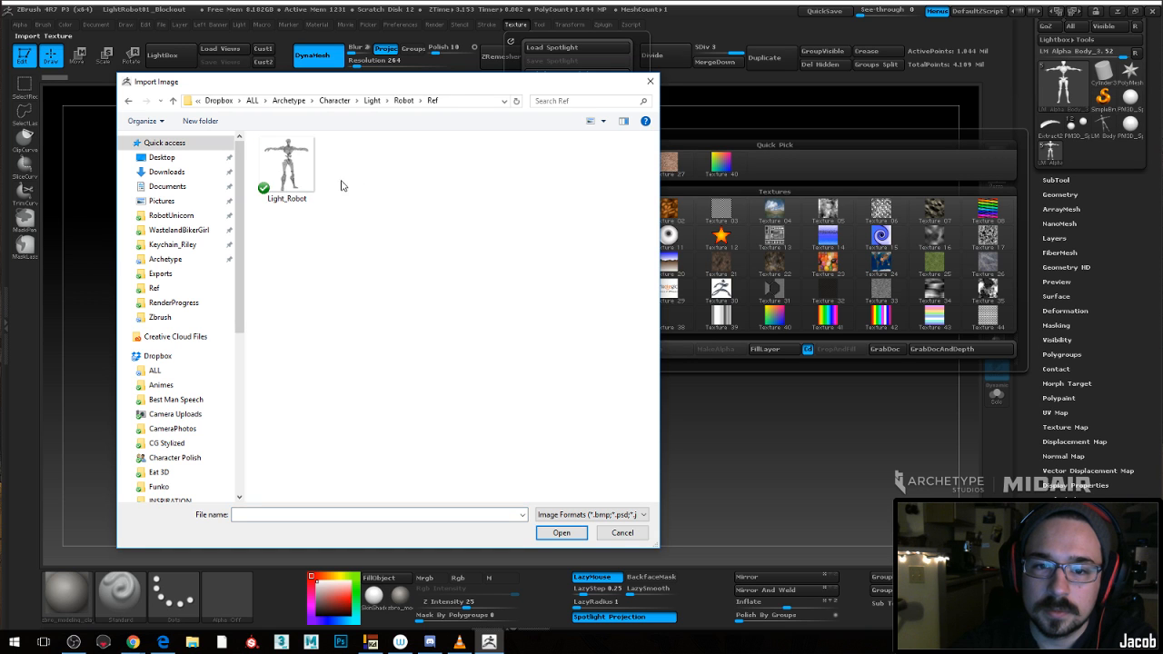
{"action": "double_click", "coordinate": [287, 168]}
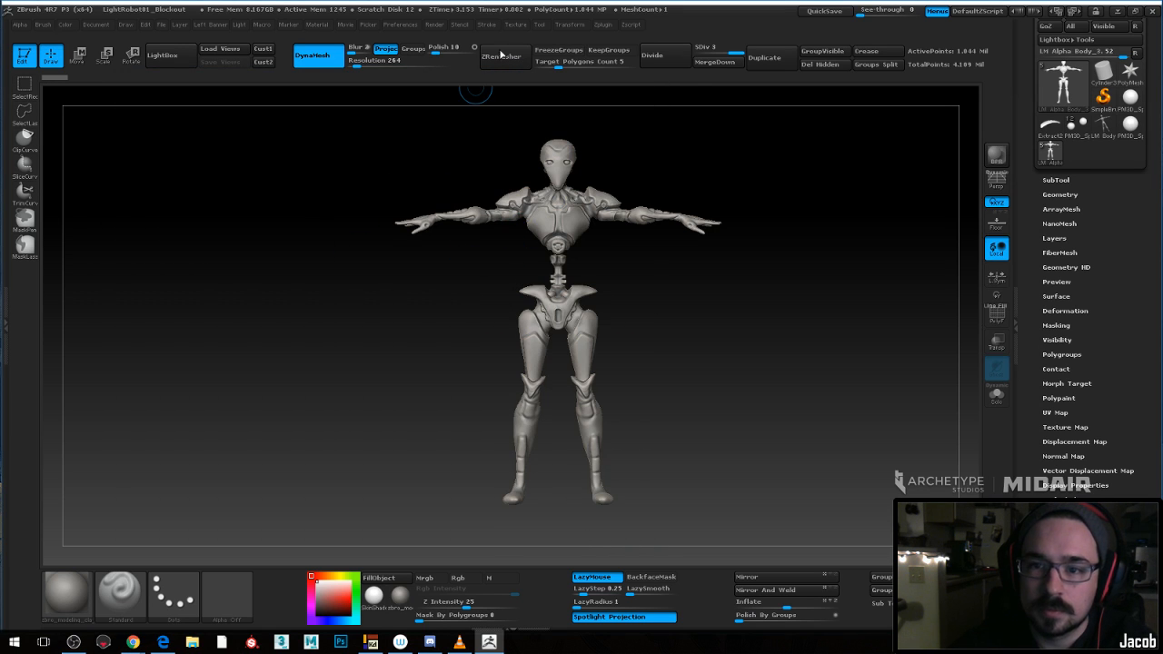
Add the Light_Robot texture to Spotlight and hide LightBox
{"action": "left_click", "coordinate": [518, 25]}
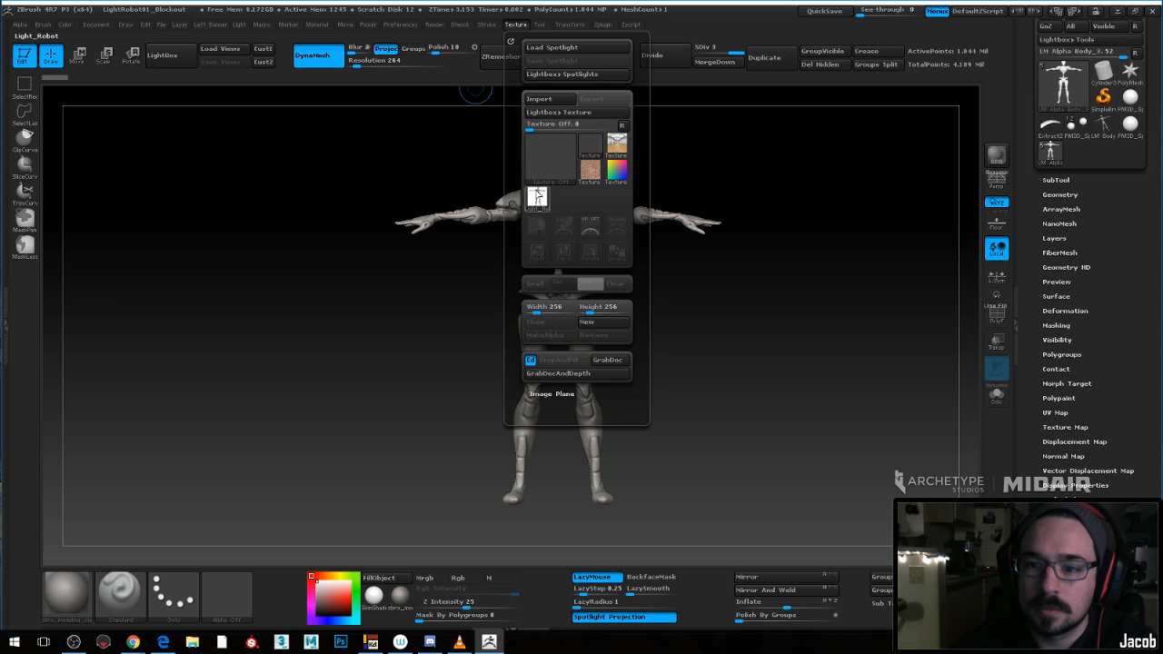
{"action": "left_click", "coordinate": [552, 156]}
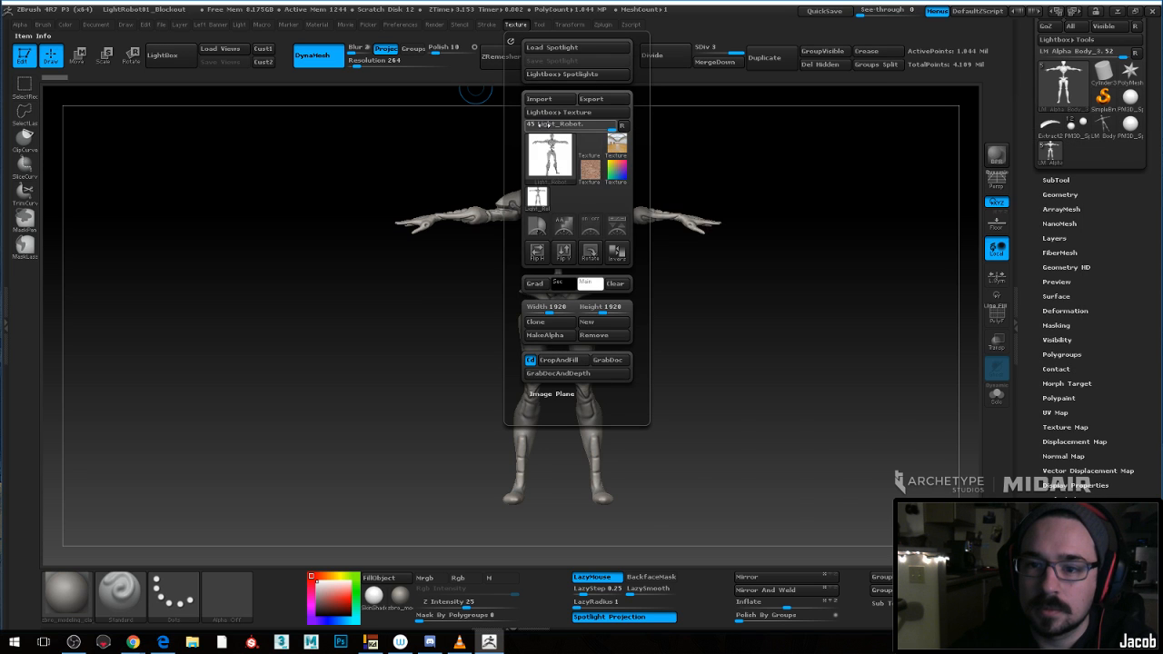
{"action": "left_click", "coordinate": [504, 236]}
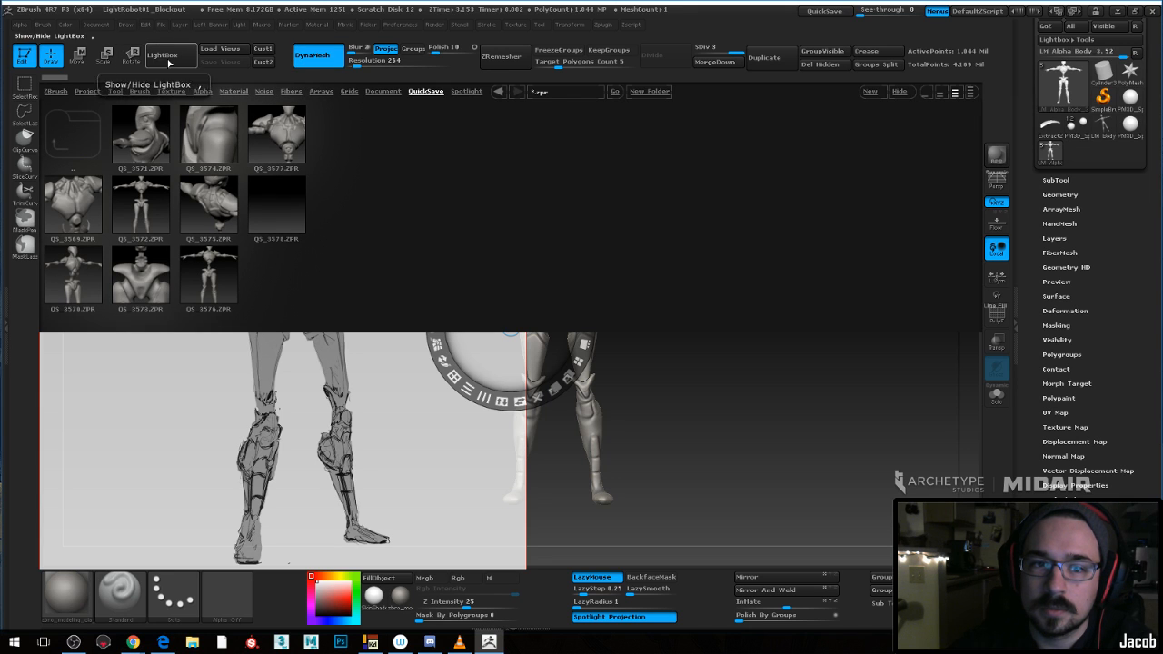
{"action": "left_click", "coordinate": [161, 54]}
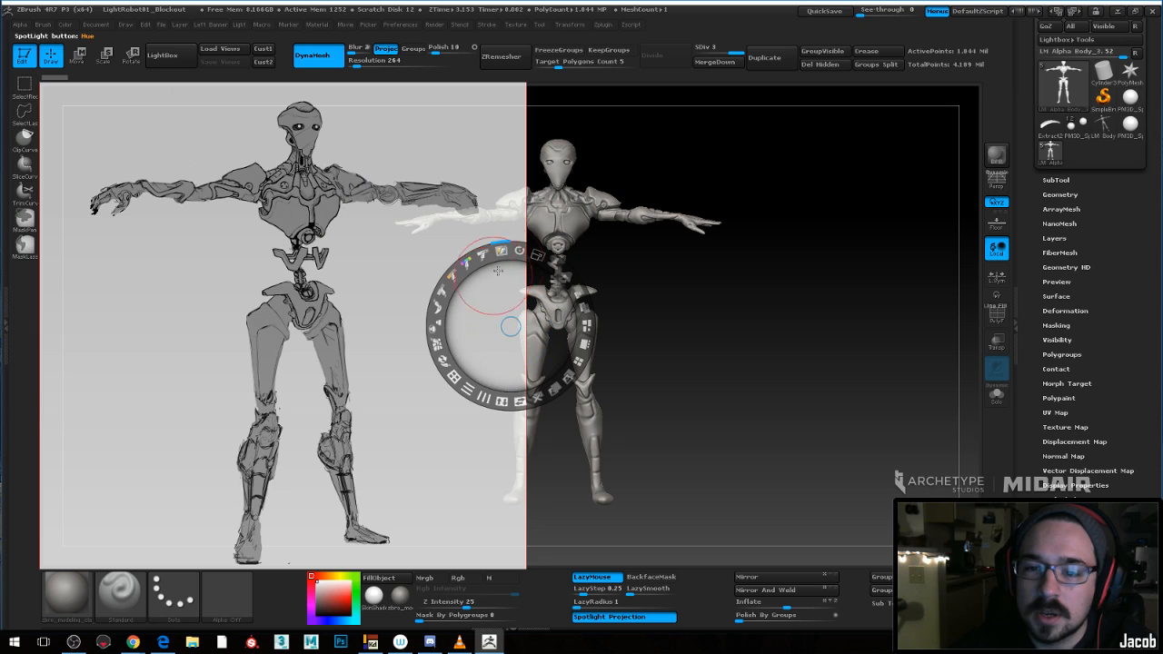
Make the white background of the Light_Robot reference sketch transparent in Spotlight
{"action": "left_click", "coordinate": [515, 26]}
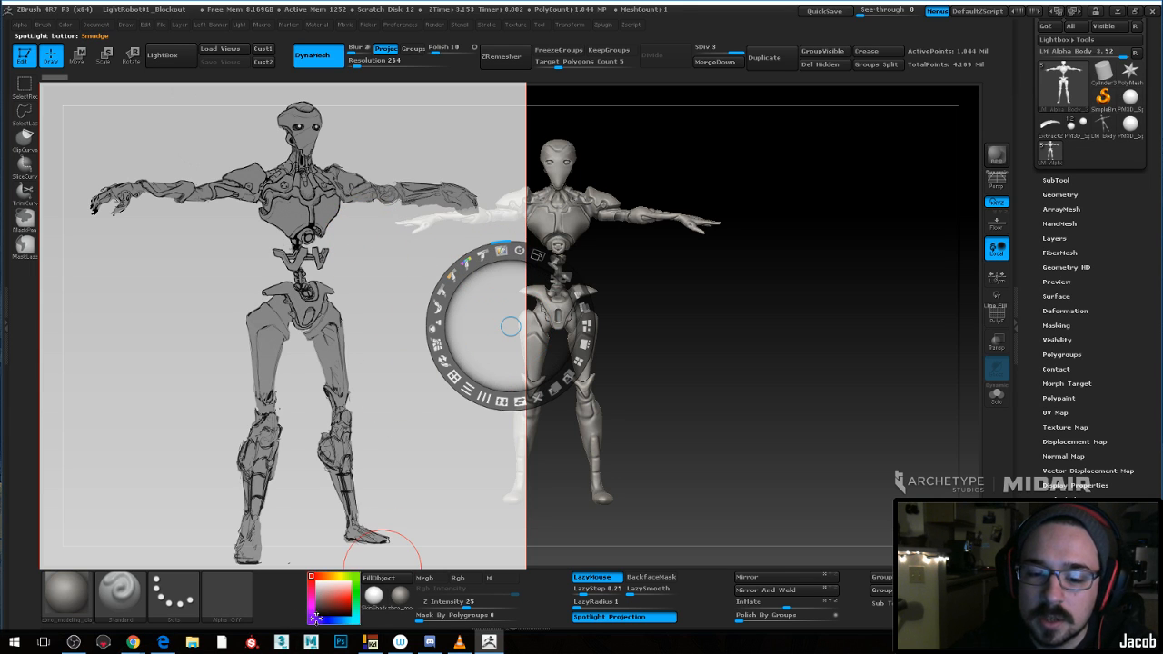
{"action": "key", "text": "z"}
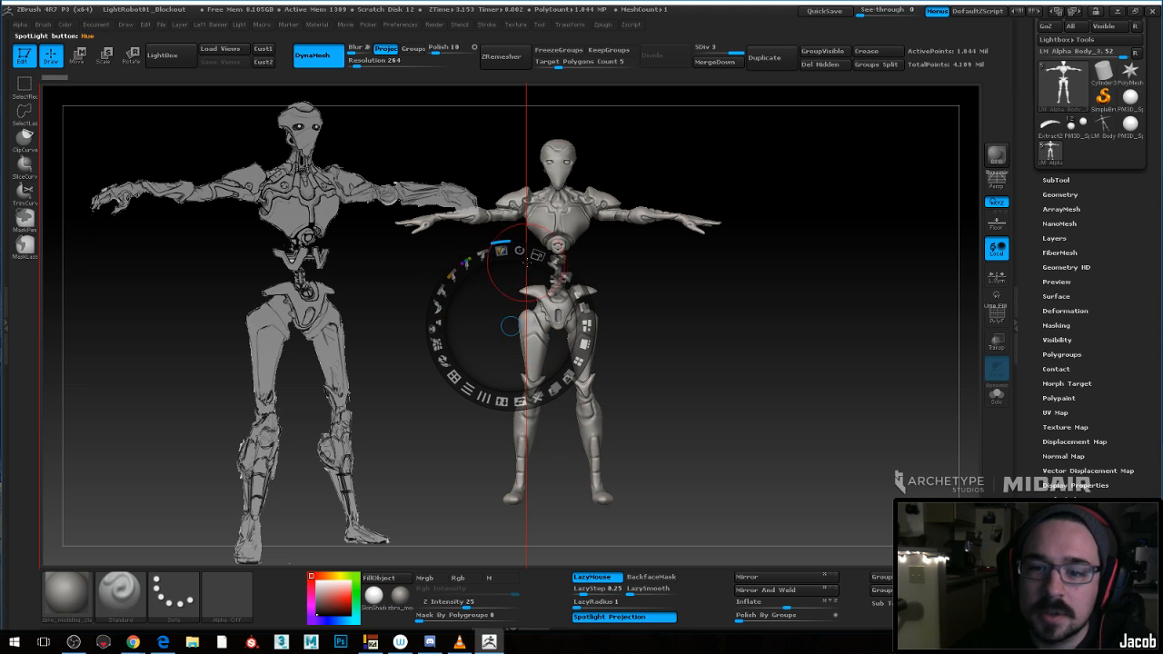
{"action": "key", "text": "z"}
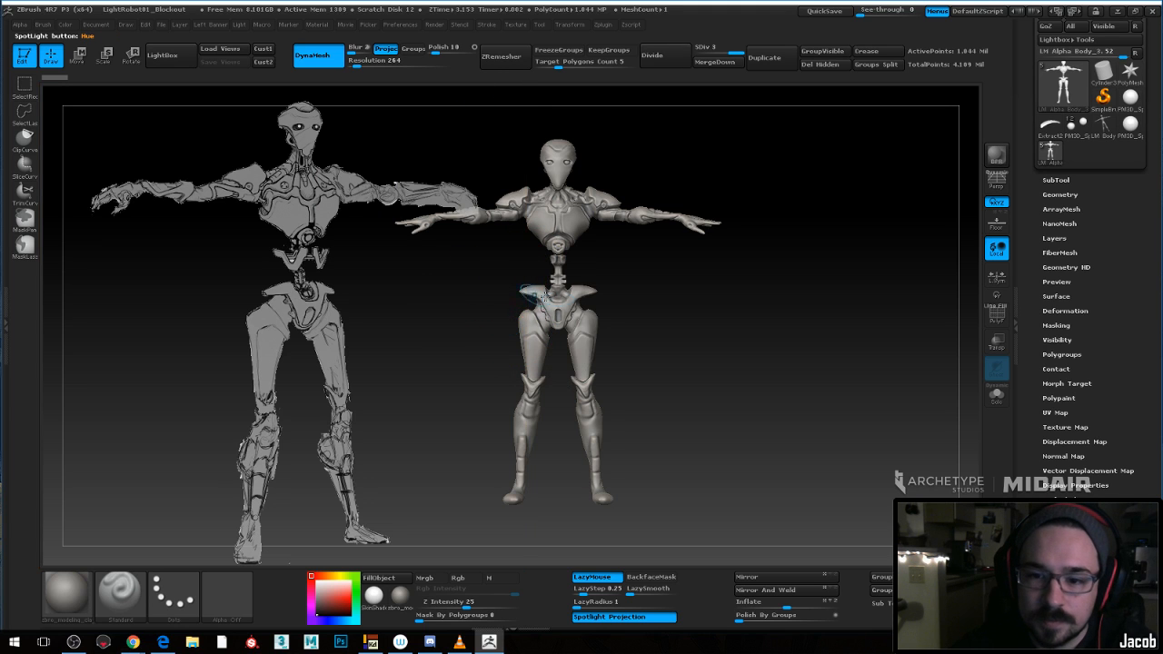
{"action": "key", "text": "z"}
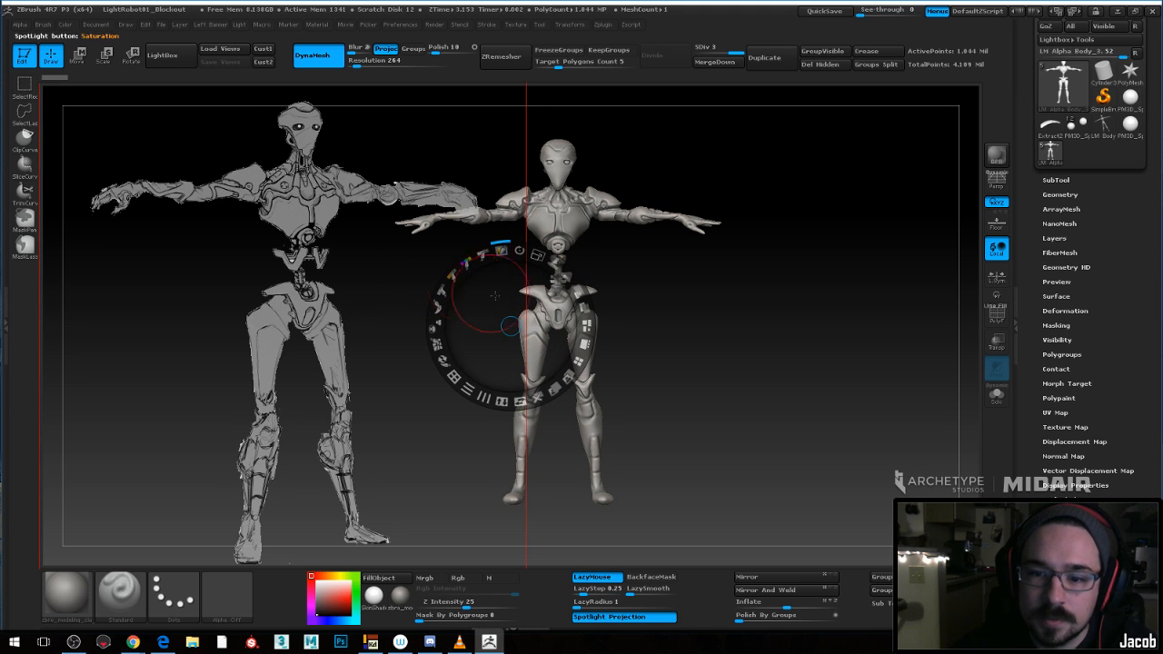
Scale the reference sketch down slightly, place it clear of the robot model and leave Spotlight editing
{"action": "left_click_drag", "start_coordinate": [501, 302], "coordinate": [468, 279]}
{"action": "left_click_drag", "start_coordinate": [505, 234], "coordinate": [479, 226]}
{"action": "left_click_drag", "start_coordinate": [484, 279], "coordinate": [446, 255]}
{"action": "key", "text": "z"}
Switch to the Move brush for reshaping the robot
{"action": "left_click_drag", "start_coordinate": [718, 276], "coordinate": [746, 294], "text": "alt"}
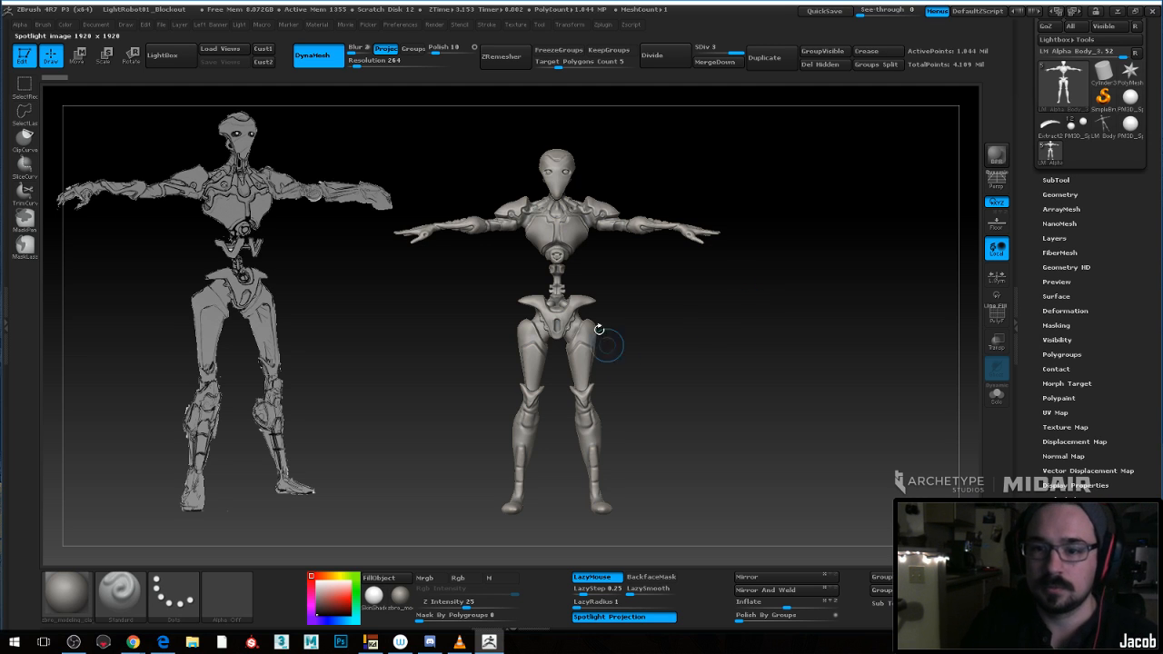
{"action": "mouse_move", "coordinate": [742, 298]}
{"action": "left_mouse_down"}
{"action": "mouse_move", "coordinate": [727, 291]}
{"action": "mouse_move", "coordinate": [739, 294]}
{"action": "left_mouse_up"}
{"action": "key", "text": "space"}
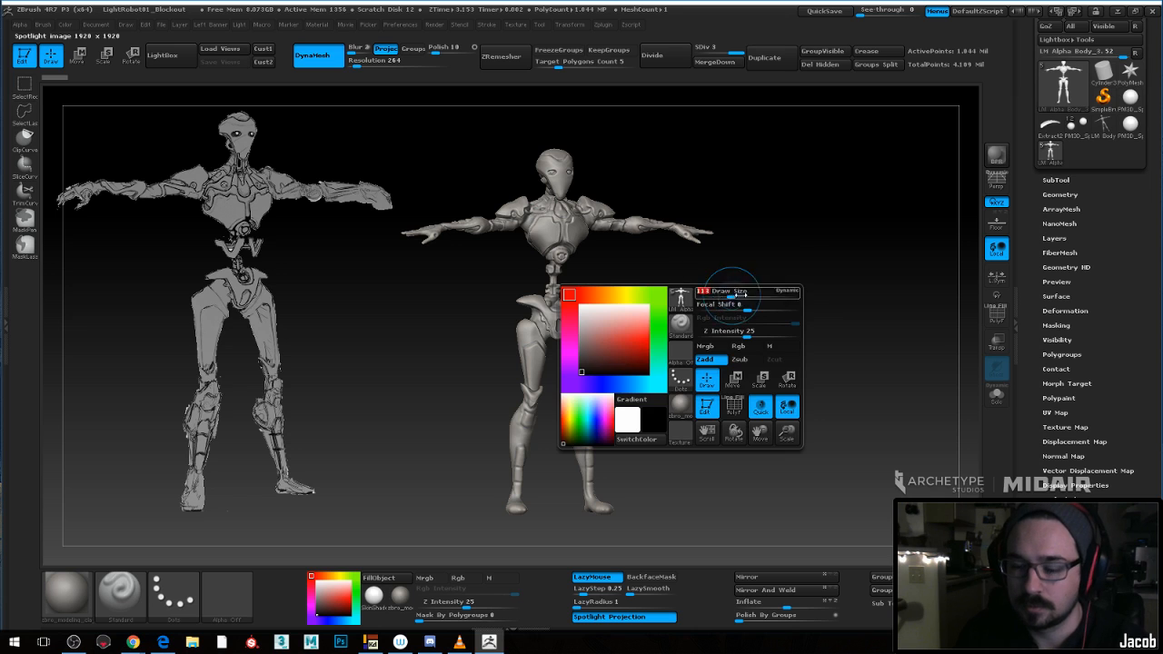
{"action": "key", "text": "b"}
{"action": "key", "text": "m"}
{"action": "key", "text": "v"}
{"action": "mouse_move", "coordinate": [825, 224]}
{"action": "left_mouse_down"}
{"action": "mouse_move", "coordinate": [773, 275]}
{"action": "mouse_move", "coordinate": [731, 240]}
{"action": "mouse_move", "coordinate": [742, 200]}
{"action": "left_mouse_up"}
{"action": "mouse_move", "coordinate": [744, 202]}
{"action": "left_mouse_down", "text": "alt"}
{"action": "mouse_move", "coordinate": [754, 382]}
{"action": "mouse_move", "coordinate": [734, 297]}
{"action": "left_mouse_up", "text": "alt"}
{"action": "left_click_drag", "start_coordinate": [646, 314], "coordinate": [676, 320]}
{"action": "right_click_drag", "start_coordinate": [654, 324], "coordinate": [669, 296], "text": "ctrl"}
{"action": "mouse_move", "coordinate": [634, 359]}
{"action": "left_mouse_down"}
{"action": "mouse_move", "coordinate": [706, 358]}
{"action": "mouse_move", "coordinate": [645, 345]}
{"action": "left_mouse_up"}
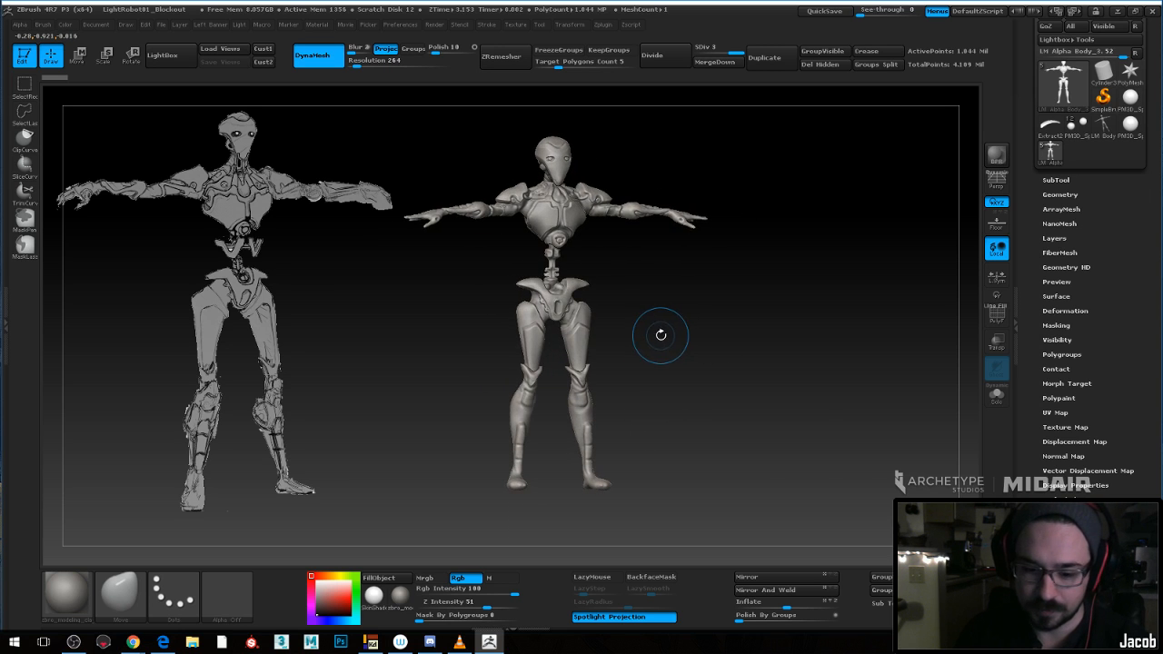
{"action": "key", "text": "b"}
{"action": "key", "text": "m"}
{"action": "key", "text": "v"}
Try pulling the robot's shoulder area with an enlarged Move brush and undo the stroke
{"action": "key", "text": "space"}
{"action": "left_click_drag", "start_coordinate": [772, 303], "coordinate": [713, 303], "text": "shift"}
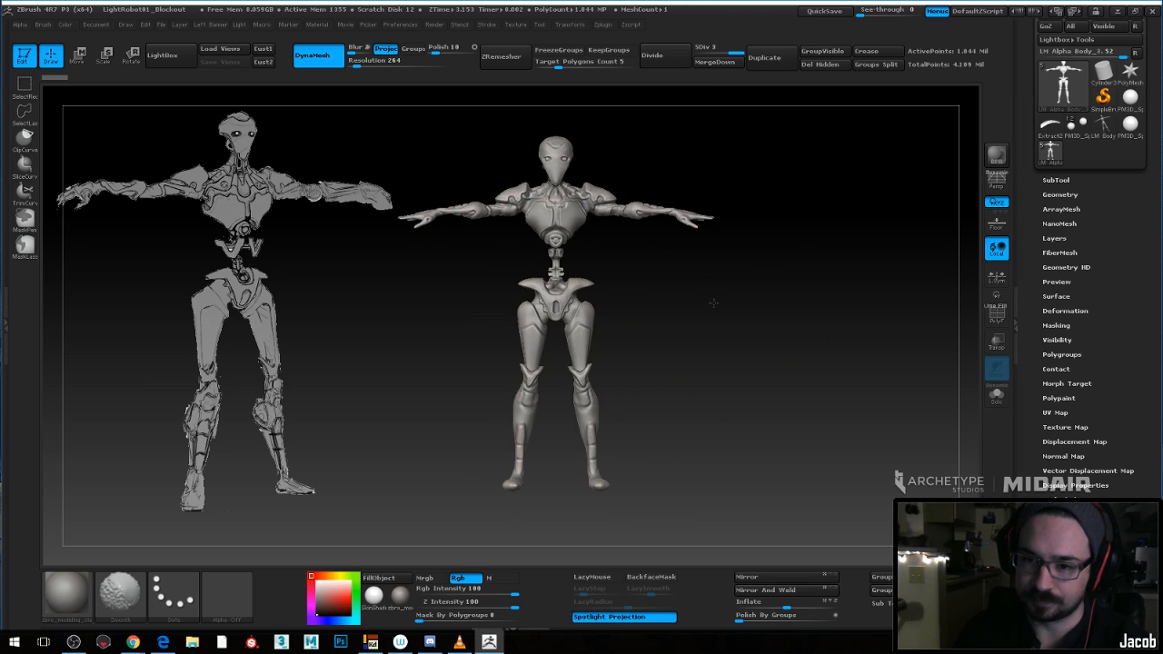
{"action": "mouse_move", "coordinate": [594, 191]}
{"action": "left_mouse_down"}
{"action": "mouse_move", "coordinate": [545, 239]}
{"action": "mouse_move", "coordinate": [748, 260]}
{"action": "left_mouse_up"}
{"action": "key", "text": "ctrl+z"}
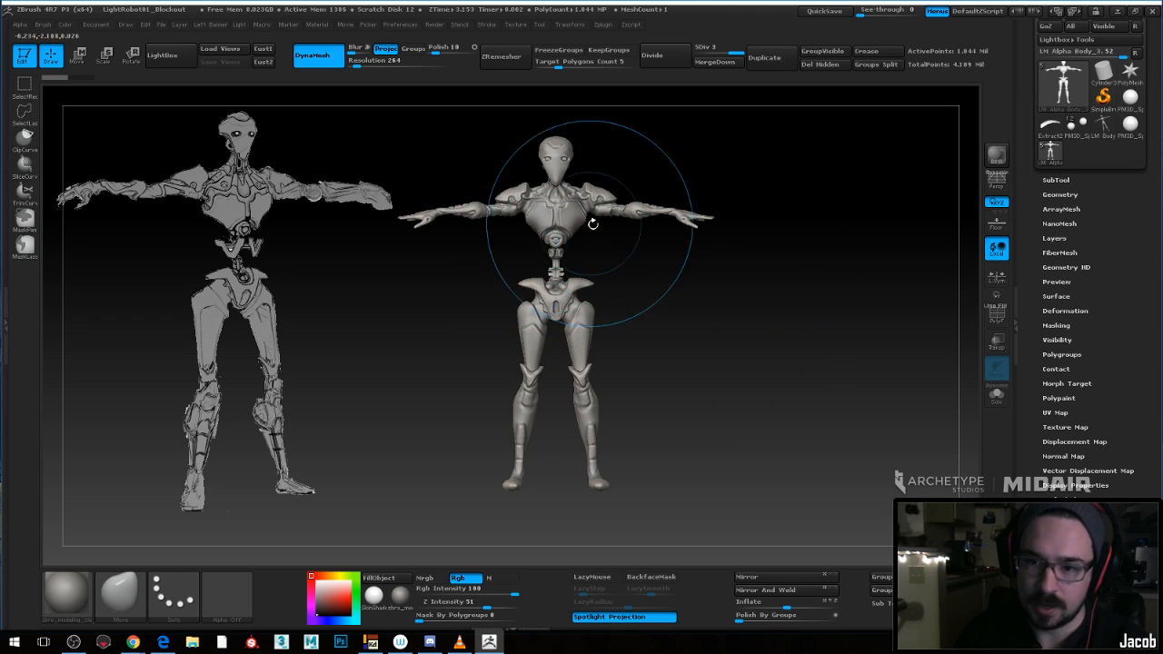
Reduce the draw size of the Move brush
{"action": "key", "text": "space"}
{"action": "left_click_drag", "start_coordinate": [592, 223], "coordinate": [576, 225]}
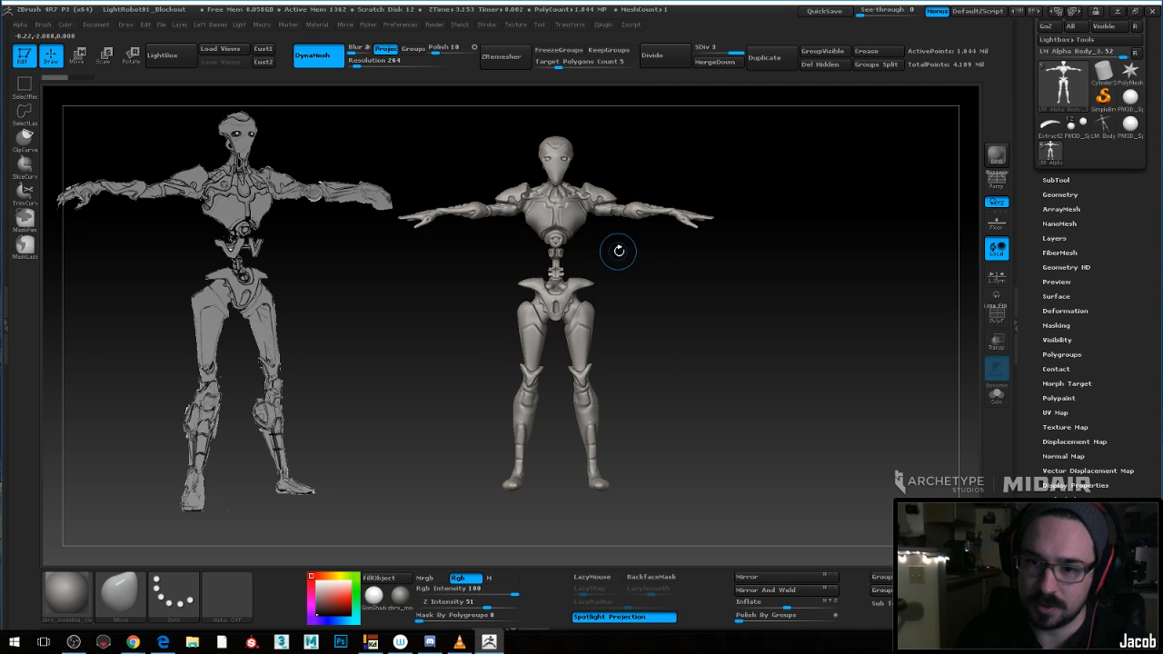
{"action": "key", "text": "space"}
{"action": "left_click_drag", "start_coordinate": [601, 247], "coordinate": [685, 317]}
Turn off Spotlight Projection so sculpting strokes do not project the reference image
{"action": "left_click_drag", "start_coordinate": [776, 309], "coordinate": [904, 298], "text": "alt"}
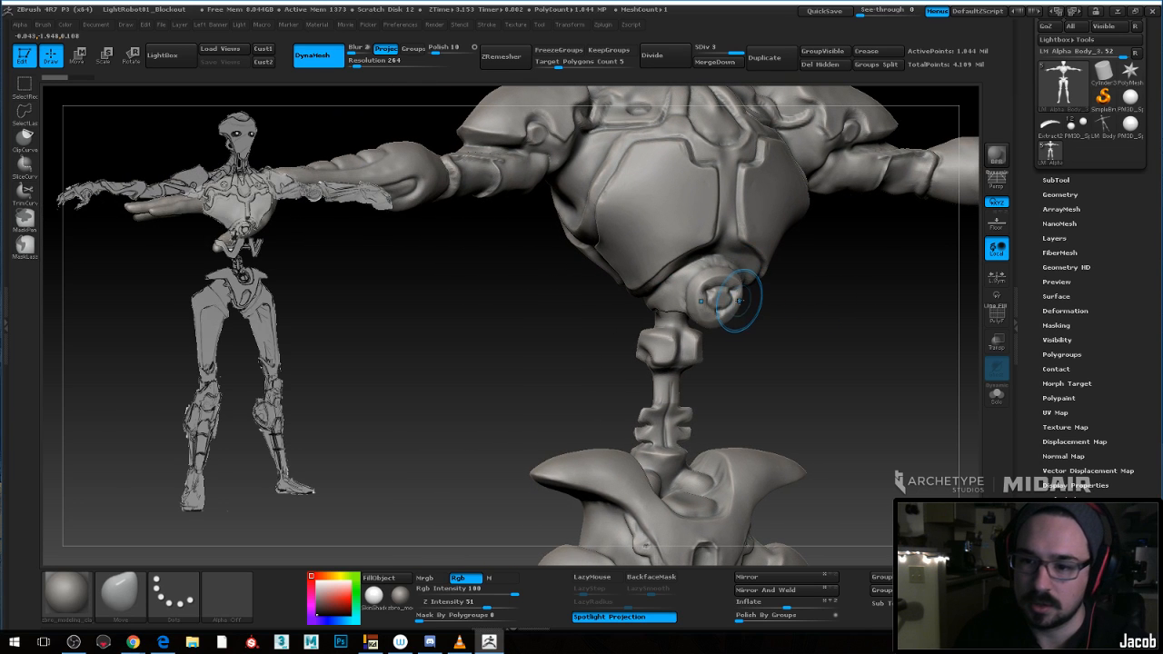
{"action": "key", "text": "space"}
{"action": "key", "text": "ctrl"}
{"action": "mouse_move", "coordinate": [697, 303]}
{"action": "left_mouse_down", "text": "ctrl"}
{"action": "mouse_move", "coordinate": [724, 278]}
{"action": "mouse_move", "coordinate": [752, 316]}
{"action": "mouse_move", "coordinate": [683, 326]}
{"action": "mouse_move", "coordinate": [737, 296]}
{"action": "mouse_move", "coordinate": [772, 309]}
{"action": "mouse_move", "coordinate": [727, 291]}
{"action": "mouse_move", "coordinate": [768, 276]}
{"action": "mouse_move", "coordinate": [778, 246]}
{"action": "mouse_move", "coordinate": [755, 301]}
{"action": "mouse_move", "coordinate": [669, 318]}
{"action": "left_mouse_up", "text": "ctrl"}
{"action": "left_click_drag", "start_coordinate": [808, 215], "coordinate": [724, 290]}
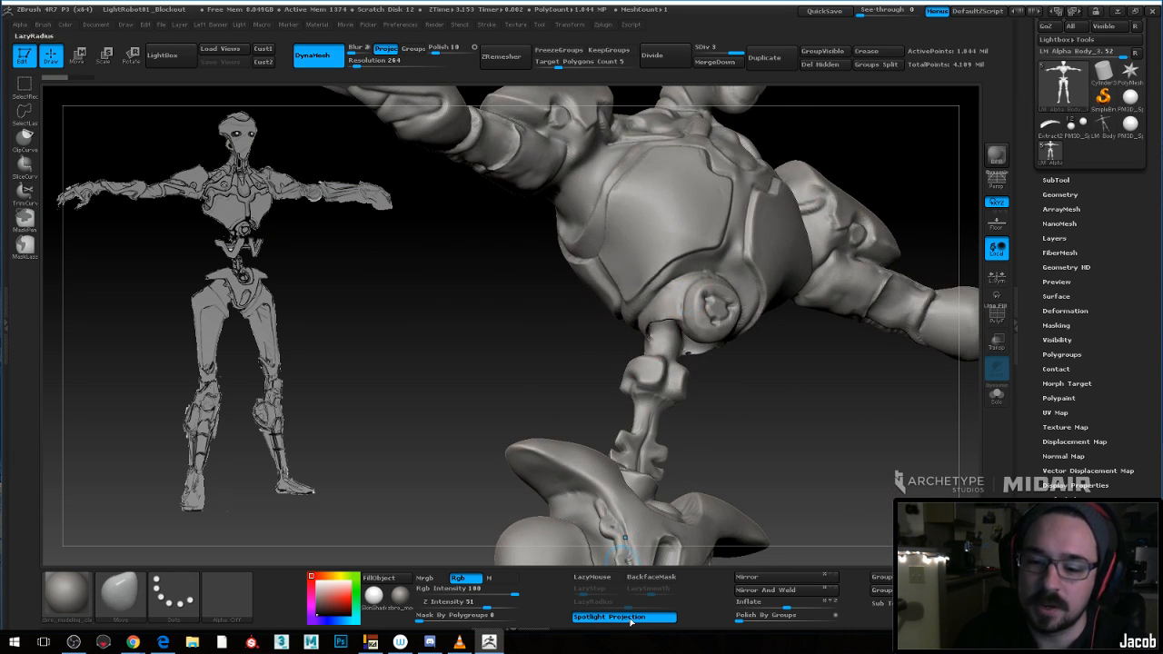
{"action": "mouse_move", "coordinate": [727, 395]}
{"action": "left_mouse_down", "text": "shift"}
{"action": "mouse_move", "coordinate": [795, 361]}
{"action": "mouse_move", "coordinate": [776, 335]}
{"action": "mouse_move", "coordinate": [708, 483]}
{"action": "left_mouse_up", "text": "shift"}
Adjust the draw size and switch to the Dam_Standard brush
{"action": "key", "text": "space"}
{"action": "left_click_drag", "start_coordinate": [740, 409], "coordinate": [734, 408]}
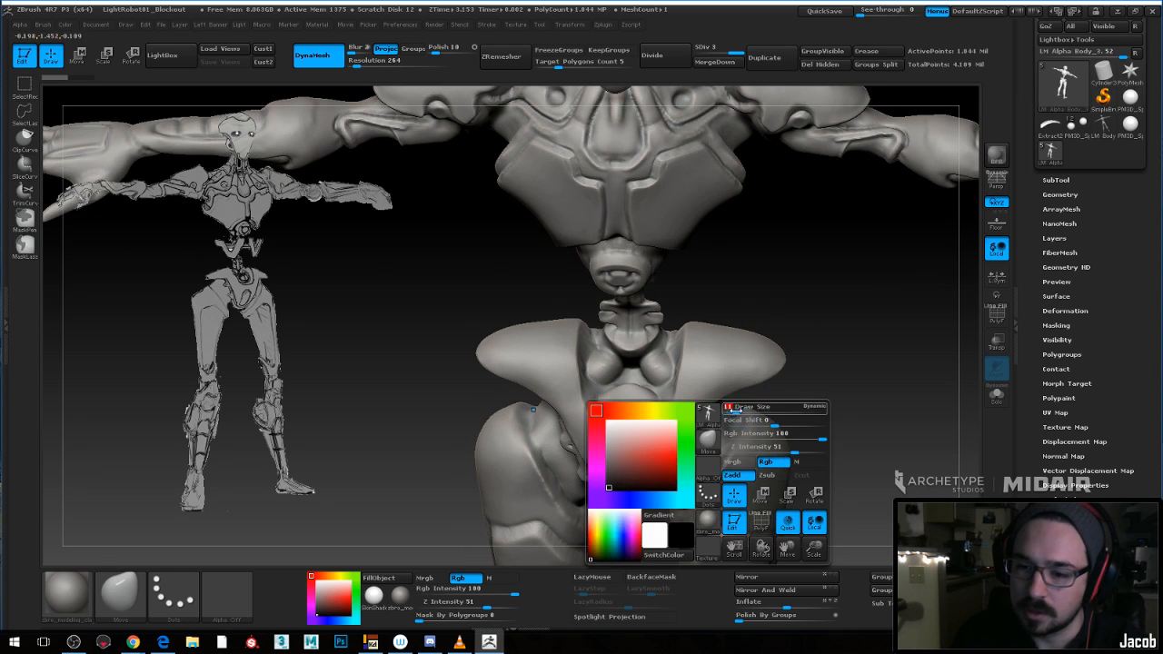
{"action": "key", "text": "b"}
{"action": "key", "text": "d"}
{"action": "key", "text": "s"}
Carve the two ball joints above the pelvis into cylinders and cut a vertical line across the round disc between them with Dam_Standard
{"action": "left_click_drag", "start_coordinate": [765, 301], "coordinate": [781, 359], "text": "alt"}
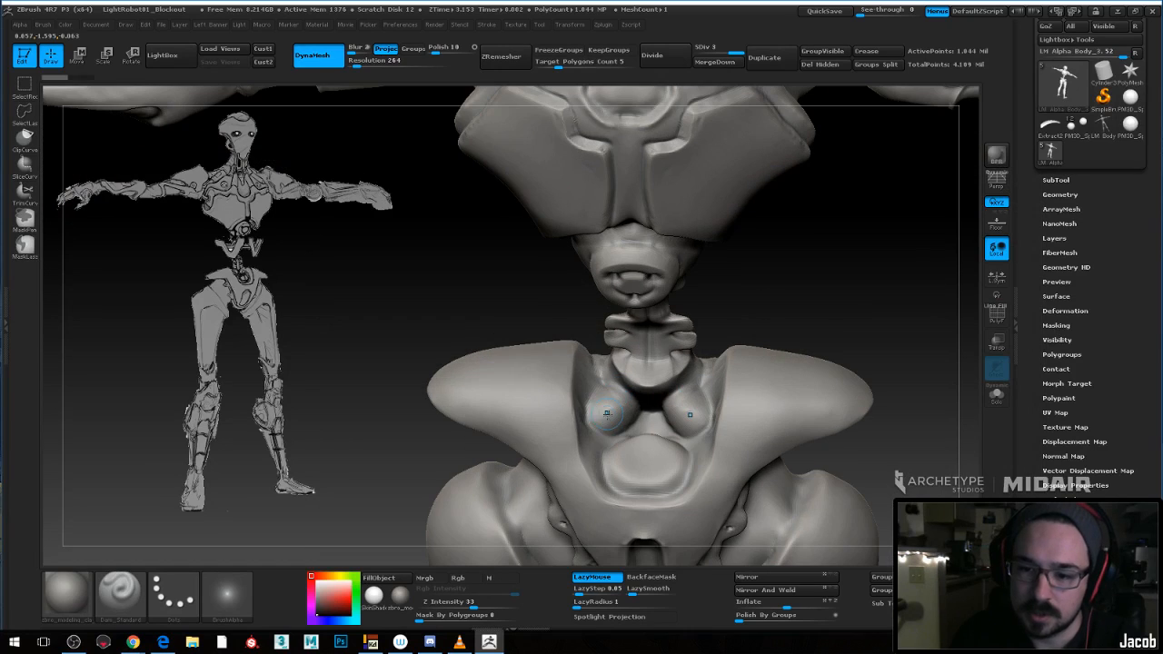
{"action": "mouse_move", "coordinate": [620, 420]}
{"action": "left_mouse_down", "text": "shift"}
{"action": "mouse_move", "coordinate": [602, 402]}
{"action": "mouse_move", "coordinate": [596, 414]}
{"action": "left_mouse_up", "text": "shift"}
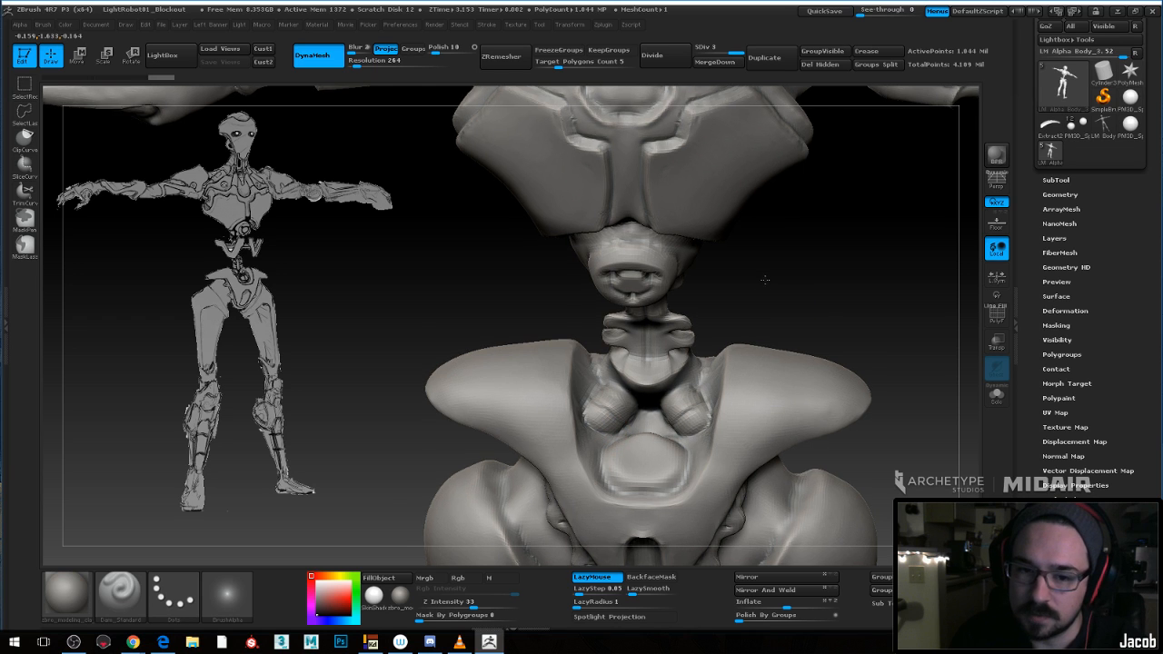
{"action": "left_click_drag", "start_coordinate": [766, 280], "coordinate": [788, 307], "text": "alt"}
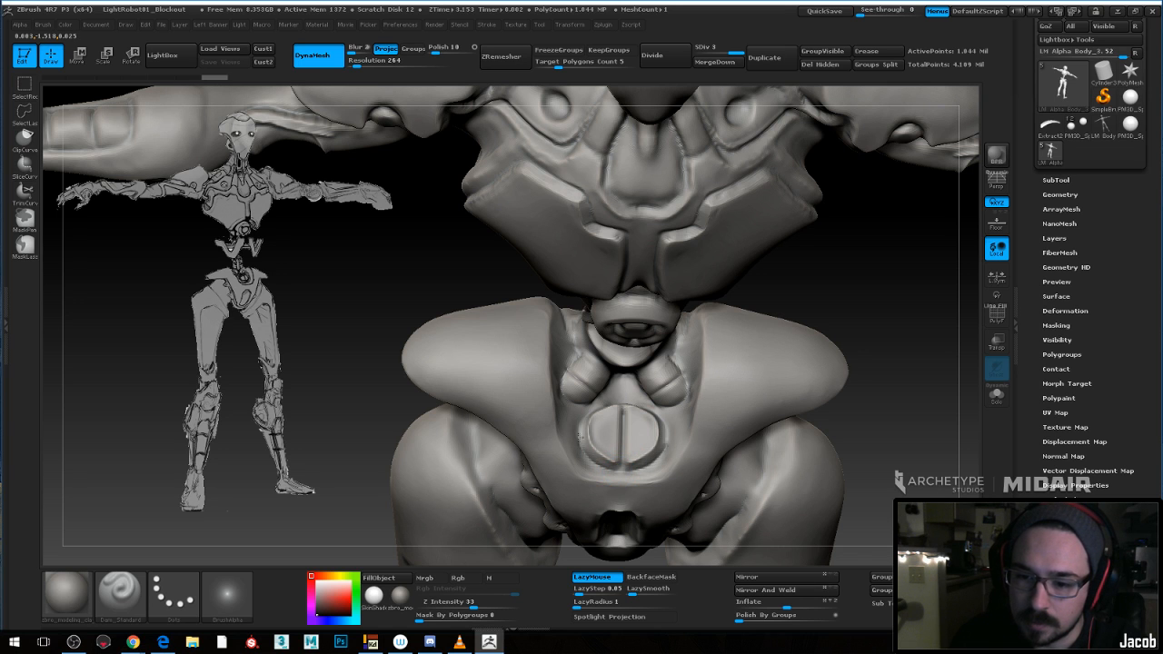
Reshape the pelvis's front plate and scalloped side edges with the Move brush at a reduced draw size
{"action": "mouse_move", "coordinate": [791, 278]}
{"action": "left_mouse_down", "text": "alt"}
{"action": "mouse_move", "coordinate": [776, 406]}
{"action": "mouse_move", "coordinate": [754, 360]}
{"action": "mouse_move", "coordinate": [787, 368]}
{"action": "mouse_move", "coordinate": [794, 305]}
{"action": "mouse_move", "coordinate": [774, 323]}
{"action": "mouse_move", "coordinate": [809, 366]}
{"action": "mouse_move", "coordinate": [810, 409]}
{"action": "left_mouse_up", "text": "alt"}
{"action": "key", "text": "space"}
{"action": "left_click_drag", "start_coordinate": [692, 356], "coordinate": [706, 368]}
{"action": "key", "text": "b"}
{"action": "key", "text": "m"}
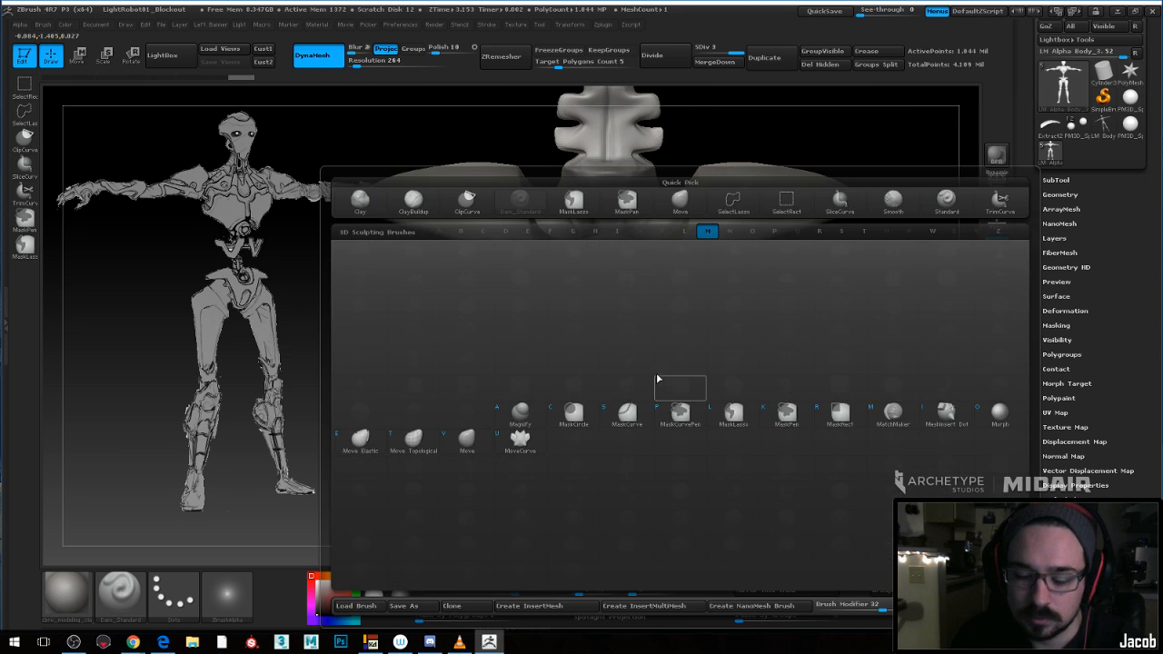
{"action": "key", "text": "v"}
{"action": "key", "text": "space"}
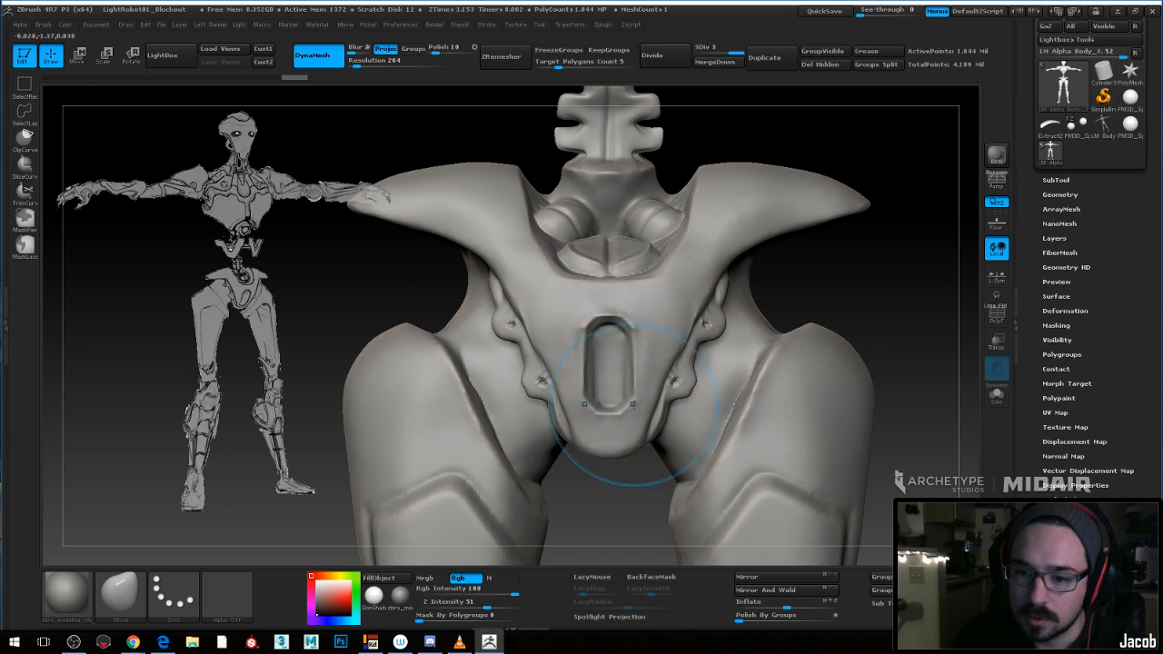
{"action": "key", "text": "space"}
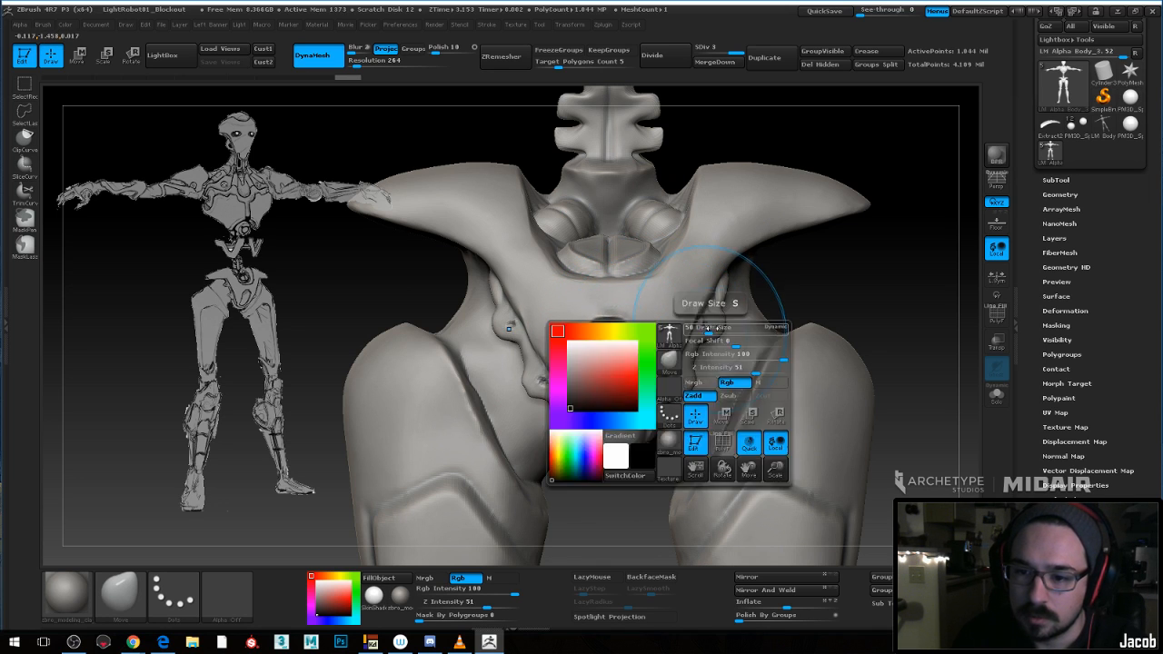
{"action": "mouse_move", "coordinate": [705, 306]}
{"action": "left_mouse_down"}
{"action": "mouse_move", "coordinate": [733, 306]}
{"action": "mouse_move", "coordinate": [690, 306]}
{"action": "left_mouse_up"}
{"action": "left_click_drag", "start_coordinate": [788, 299], "coordinate": [698, 363]}
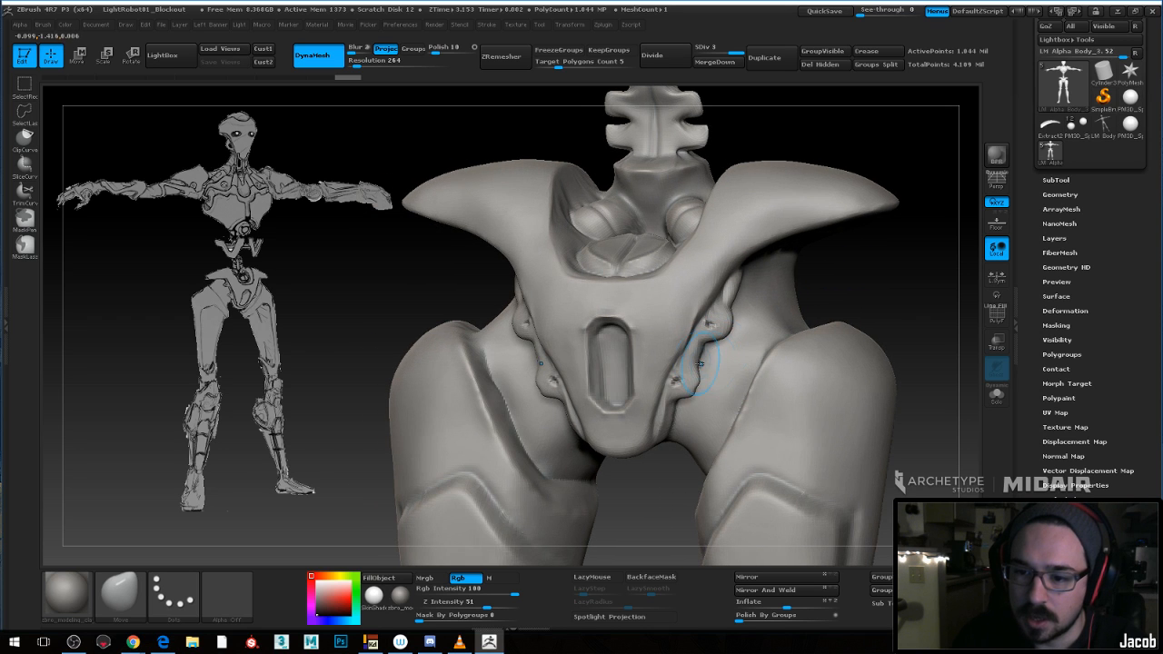
Sharpen the slot recess in the pelvis's front plate with a smaller Dam_Standard brush
{"action": "mouse_move", "coordinate": [846, 267]}
{"action": "left_mouse_down", "text": "alt"}
{"action": "mouse_move", "coordinate": [820, 303]}
{"action": "mouse_move", "coordinate": [781, 291]}
{"action": "mouse_move", "coordinate": [804, 305]}
{"action": "mouse_move", "coordinate": [752, 314]}
{"action": "mouse_move", "coordinate": [818, 348]}
{"action": "mouse_move", "coordinate": [809, 409]}
{"action": "left_mouse_up", "text": "alt"}
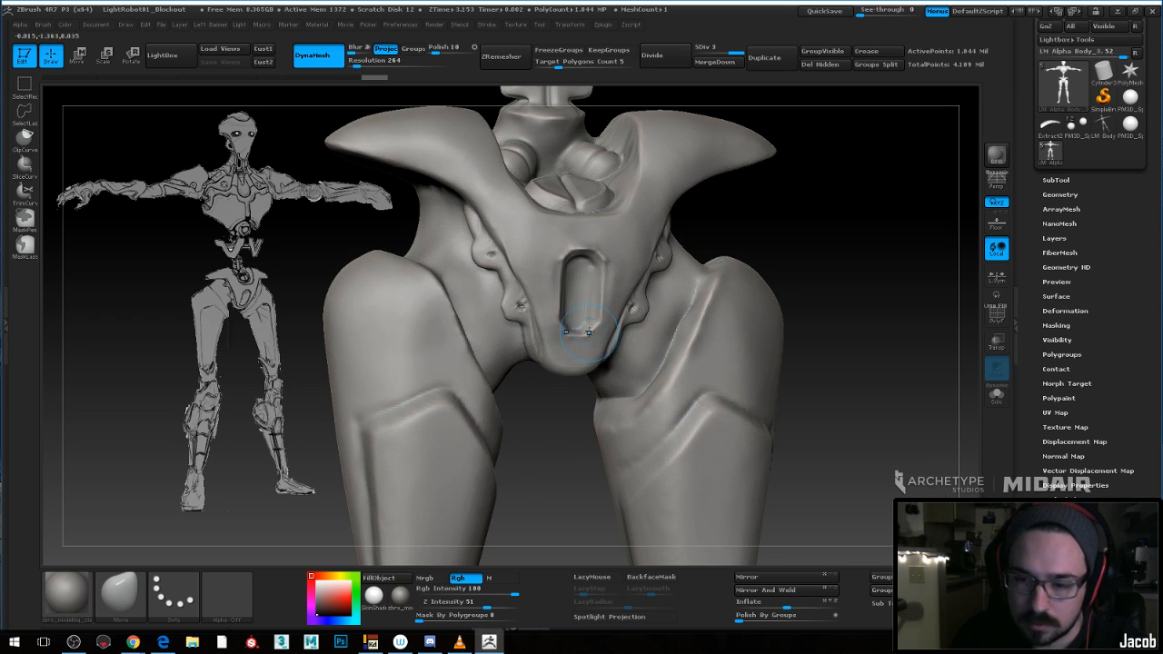
{"action": "key", "text": "b"}
{"action": "key", "text": "d"}
{"action": "key", "text": "s"}
{"action": "key", "text": "space"}
{"action": "left_click_drag", "start_coordinate": [600, 329], "coordinate": [587, 330]}
{"action": "left_click_drag", "start_coordinate": [745, 228], "coordinate": [580, 284]}
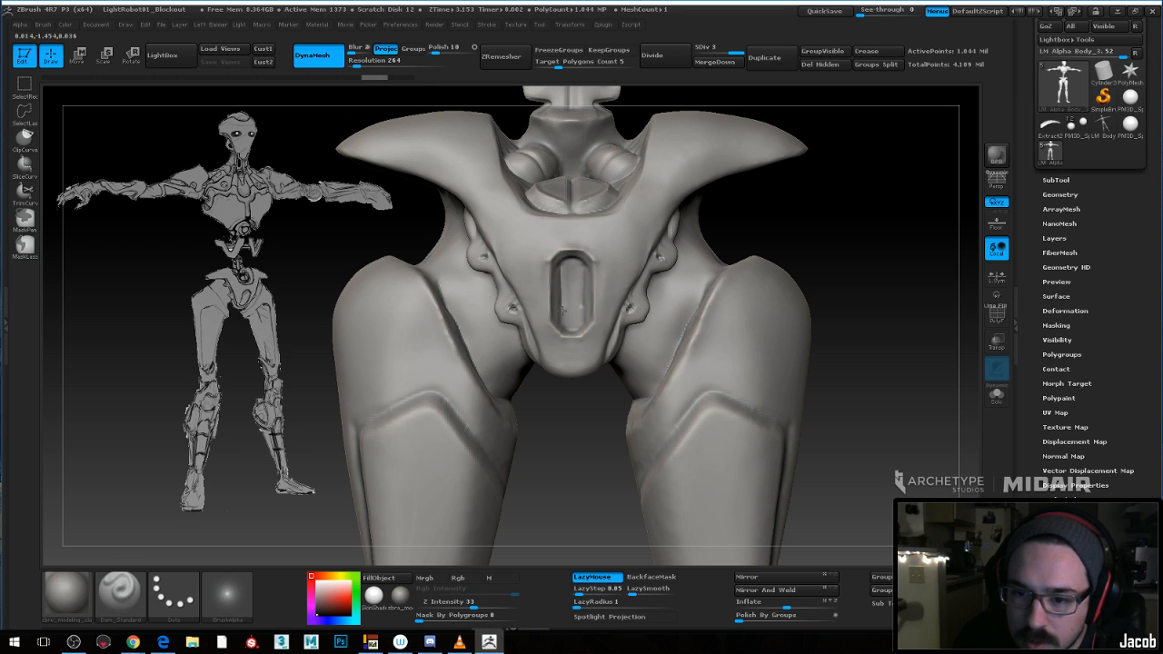
Undo the last stroke and tighten the raised ridge on the inner upper thigh with the Pinch brush
{"action": "left_click_drag", "start_coordinate": [891, 231], "coordinate": [812, 239]}
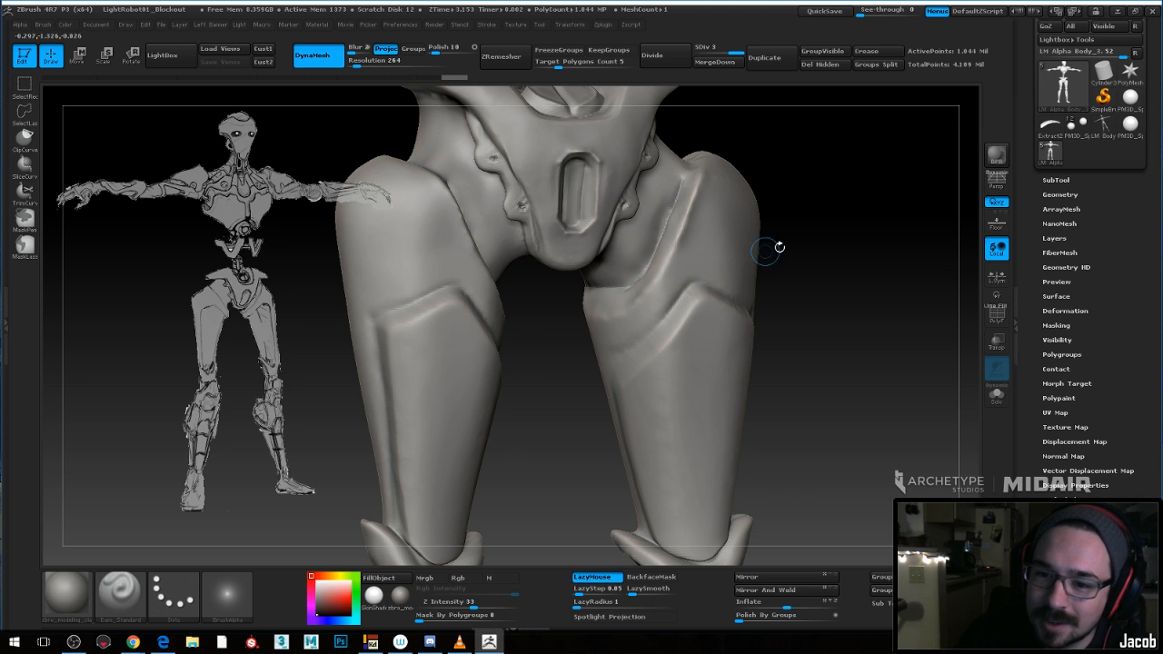
{"action": "mouse_move", "coordinate": [766, 251]}
{"action": "left_mouse_down"}
{"action": "mouse_move", "coordinate": [647, 302]}
{"action": "mouse_move", "coordinate": [691, 270]}
{"action": "mouse_move", "coordinate": [683, 277]}
{"action": "left_mouse_up"}
{"action": "key", "text": "ctrl+z"}
{"action": "key", "text": "space"}
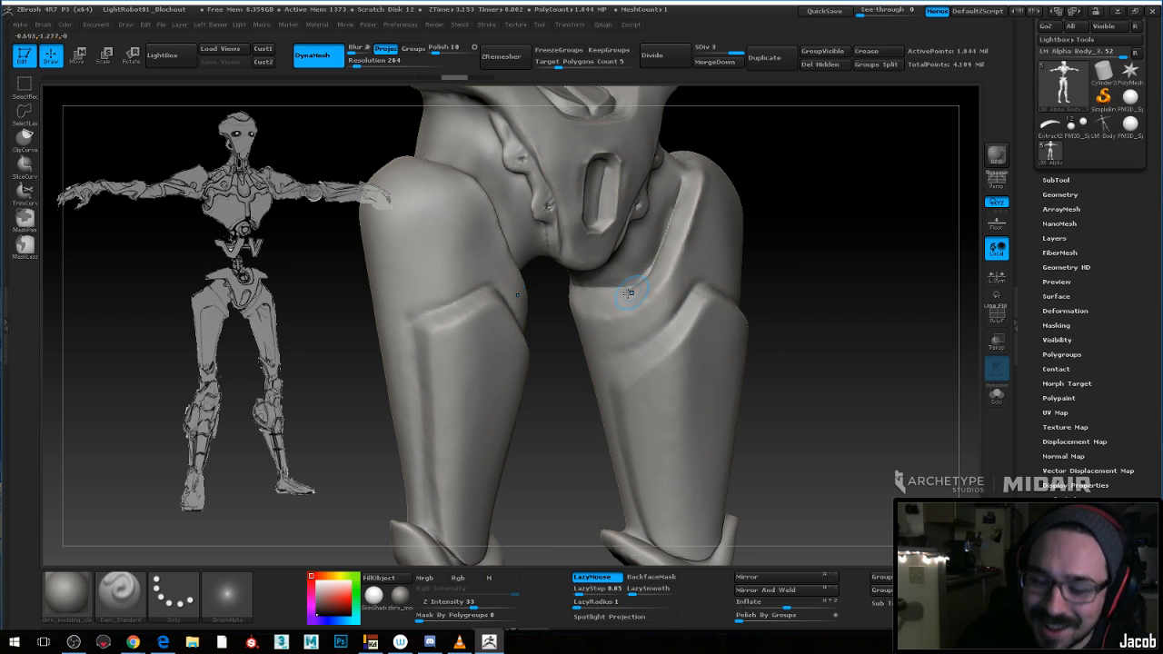
{"action": "key", "text": "b"}
{"action": "key", "text": "p"}
{"action": "key", "text": "i"}
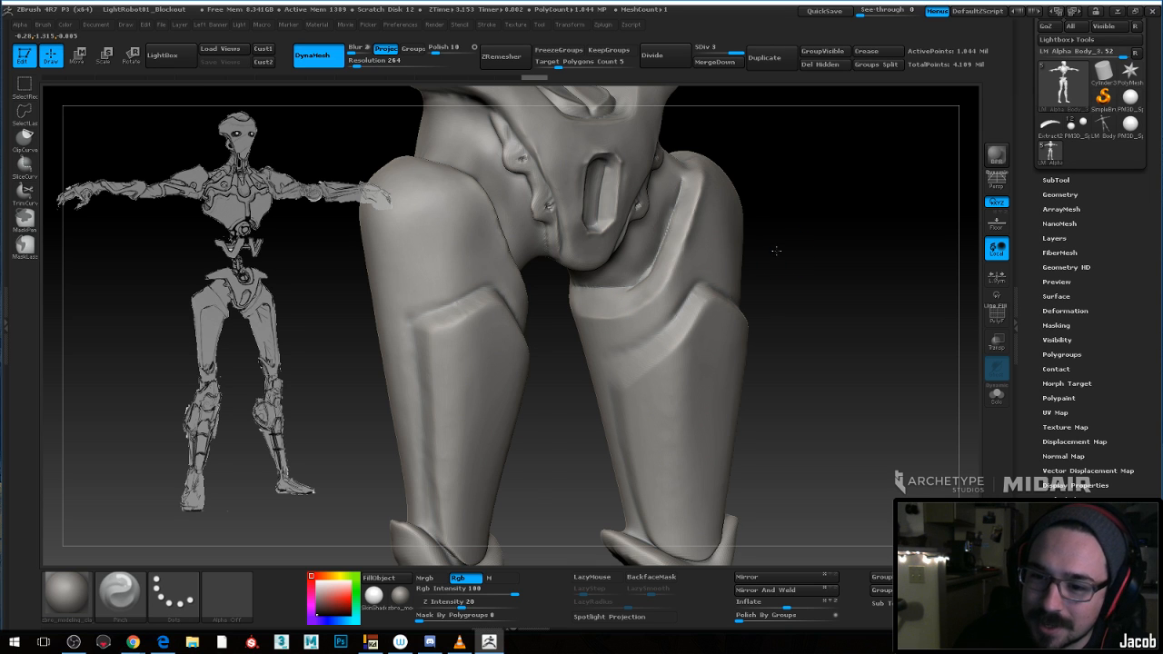
{"action": "mouse_move", "coordinate": [776, 249]}
{"action": "left_mouse_down", "text": "alt"}
{"action": "mouse_move", "coordinate": [696, 251]}
{"action": "mouse_move", "coordinate": [753, 255]}
{"action": "mouse_move", "coordinate": [718, 327]}
{"action": "left_mouse_up", "text": "alt"}
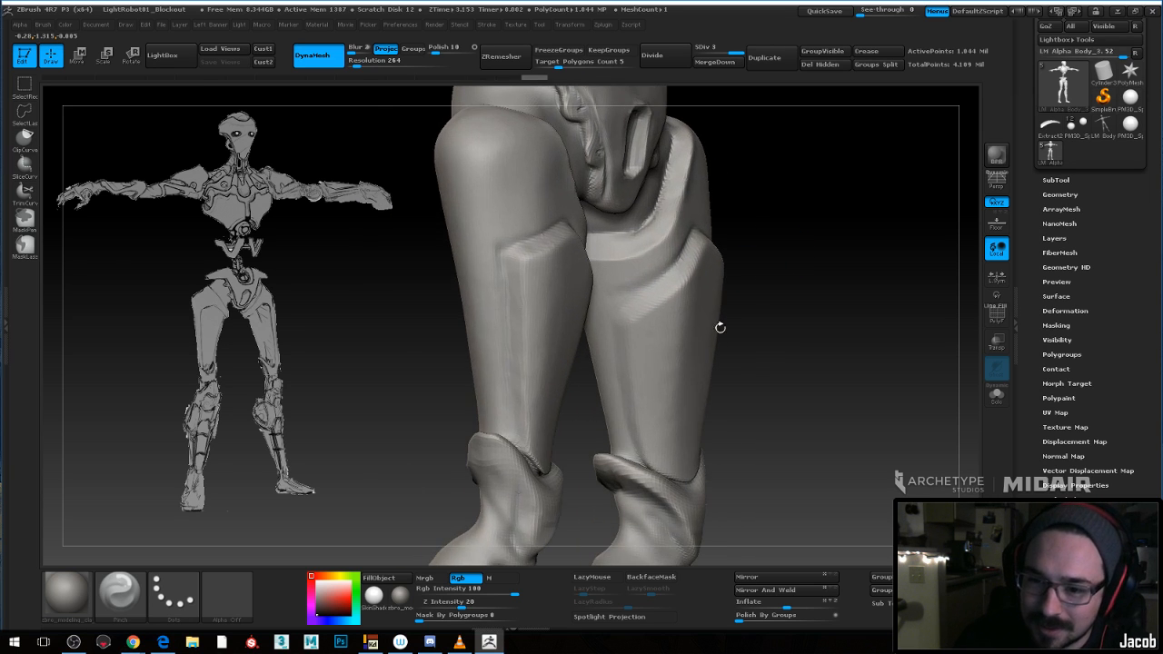
Carve the thigh plate's upper edge and a long seam down its inner side to the knee with Dam_Standard
{"action": "key", "text": "b"}
{"action": "key", "text": "d"}
{"action": "key", "text": "s"}
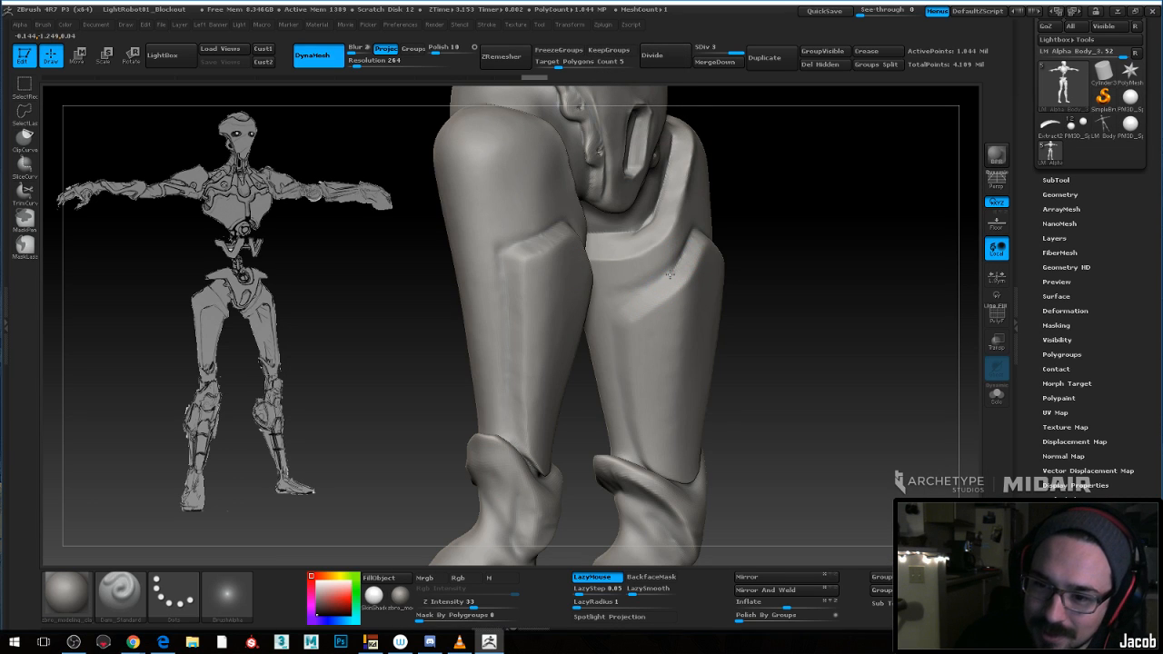
{"action": "left_click_drag", "start_coordinate": [669, 274], "coordinate": [613, 317]}
{"action": "right_click_drag", "start_coordinate": [692, 312], "coordinate": [674, 320]}
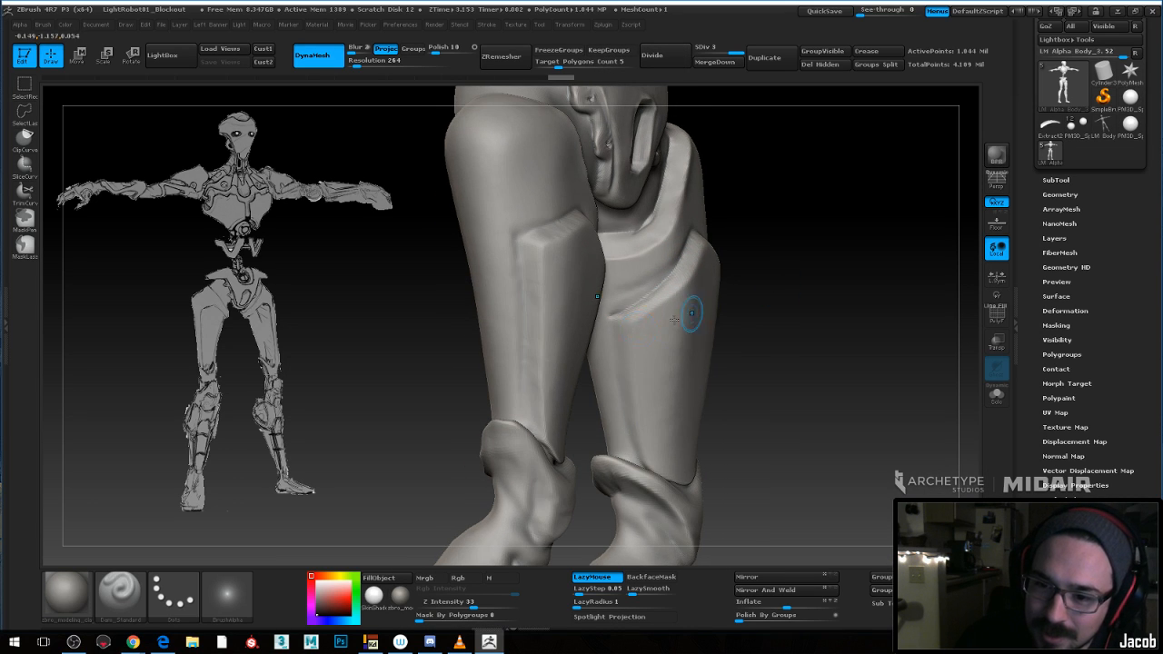
{"action": "left_click_drag", "start_coordinate": [610, 314], "coordinate": [631, 449]}
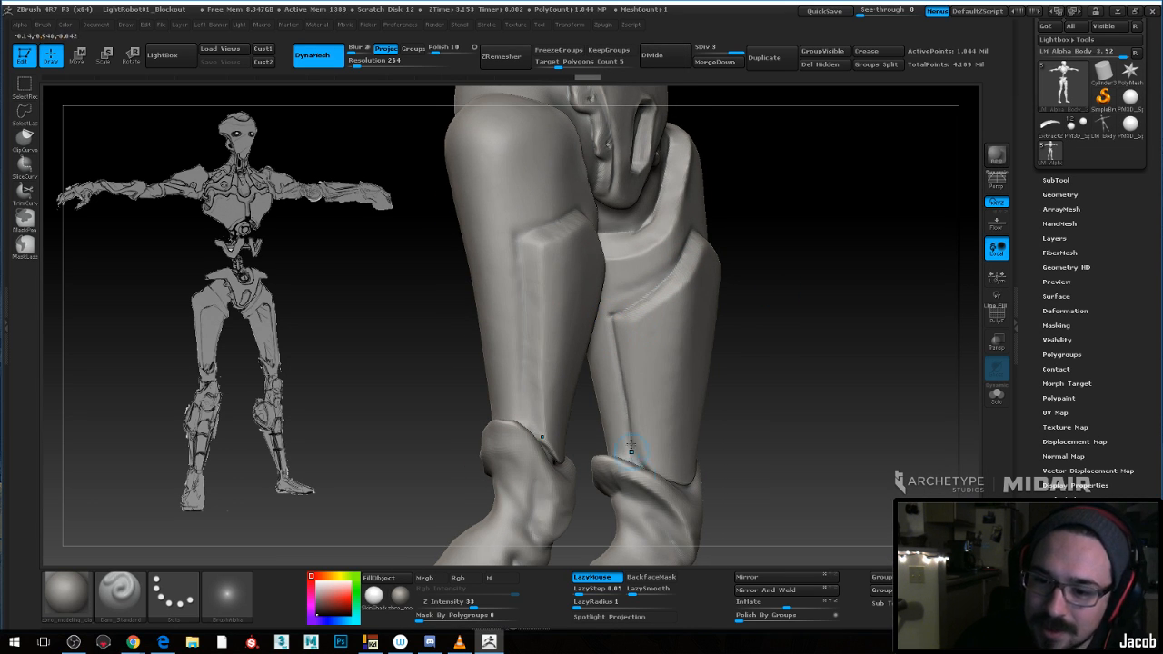
{"action": "left_click_drag", "start_coordinate": [623, 322], "coordinate": [650, 452]}
{"action": "key", "text": "ctrl+z"}
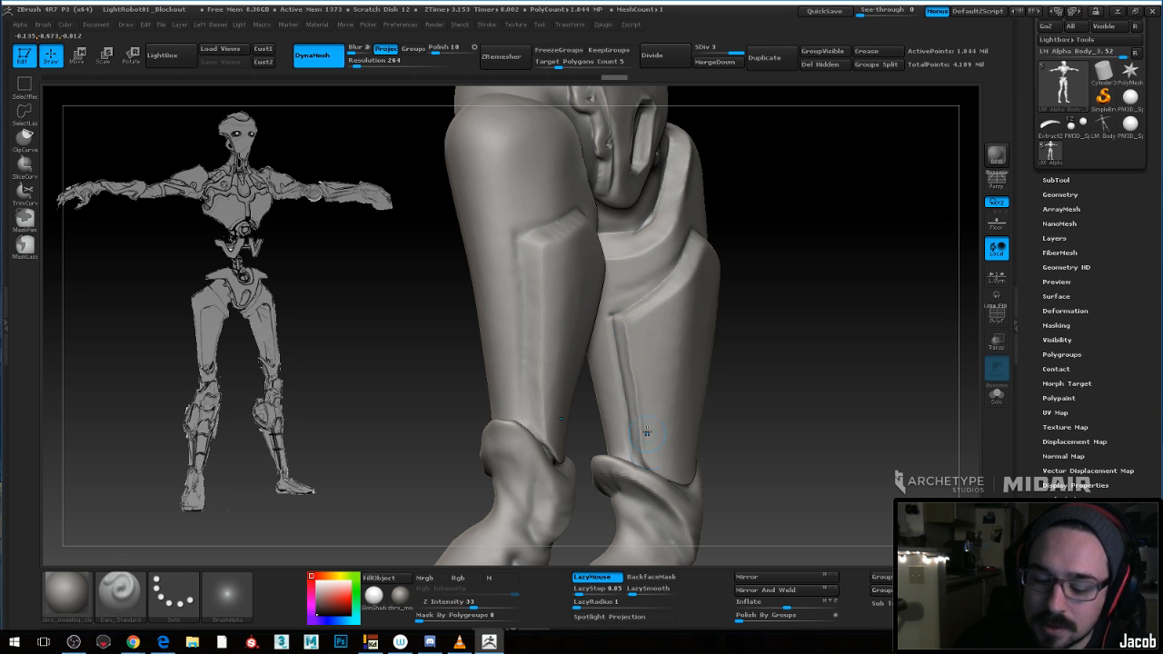
Crisp the carved inner seam and upper edge of the thigh plate with the Pinch brush
{"action": "key", "text": "b"}
{"action": "key", "text": "p"}
{"action": "key", "text": "i"}
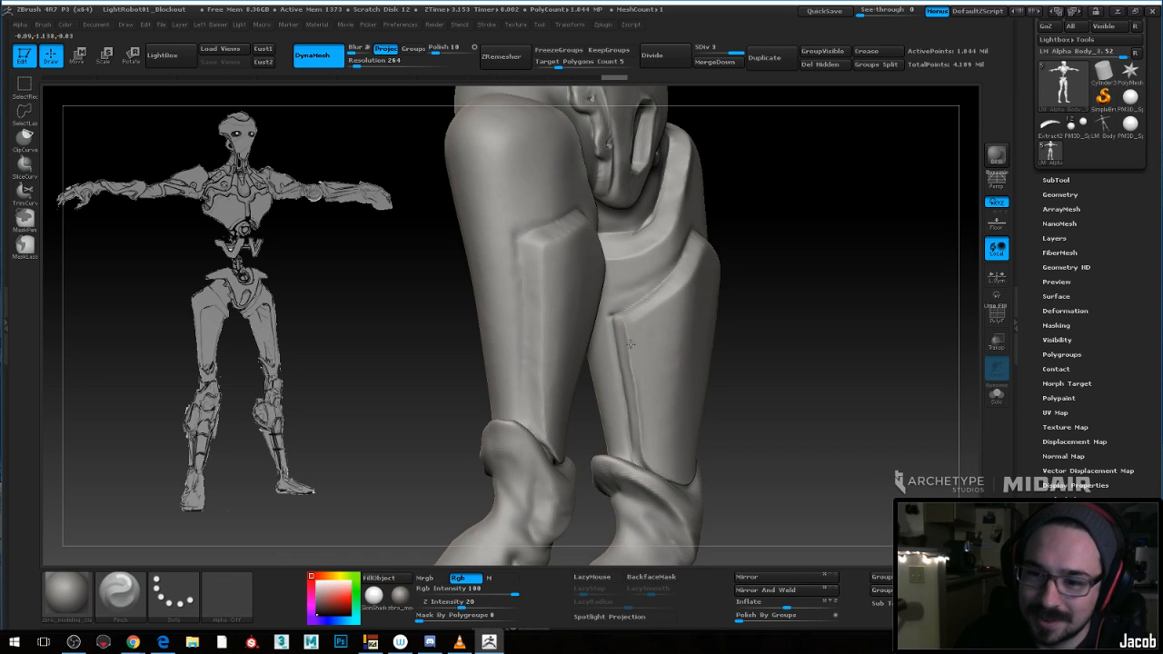
{"action": "mouse_move", "coordinate": [636, 407]}
{"action": "left_mouse_down"}
{"action": "mouse_move", "coordinate": [642, 452]}
{"action": "mouse_move", "coordinate": [633, 341]}
{"action": "mouse_move", "coordinate": [664, 299]}
{"action": "left_mouse_up"}
{"action": "left_click_drag", "start_coordinate": [780, 270], "coordinate": [763, 273]}
{"action": "key", "text": "space"}
{"action": "left_click_drag", "start_coordinate": [674, 323], "coordinate": [681, 324]}
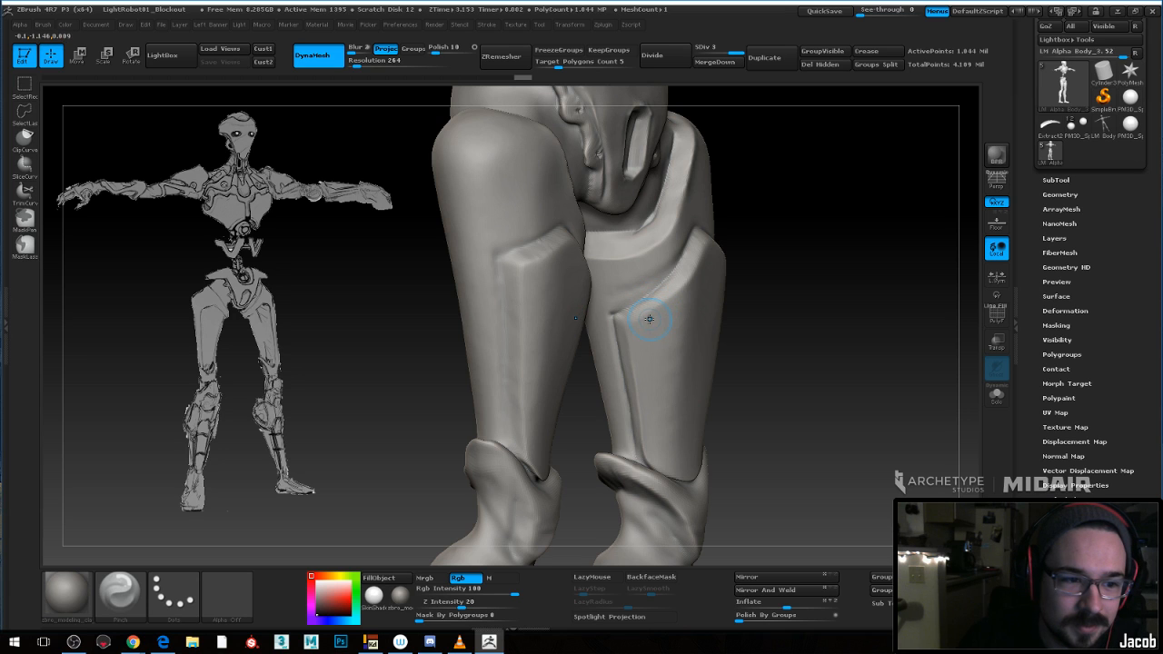
{"action": "left_click_drag", "start_coordinate": [754, 296], "coordinate": [778, 293]}
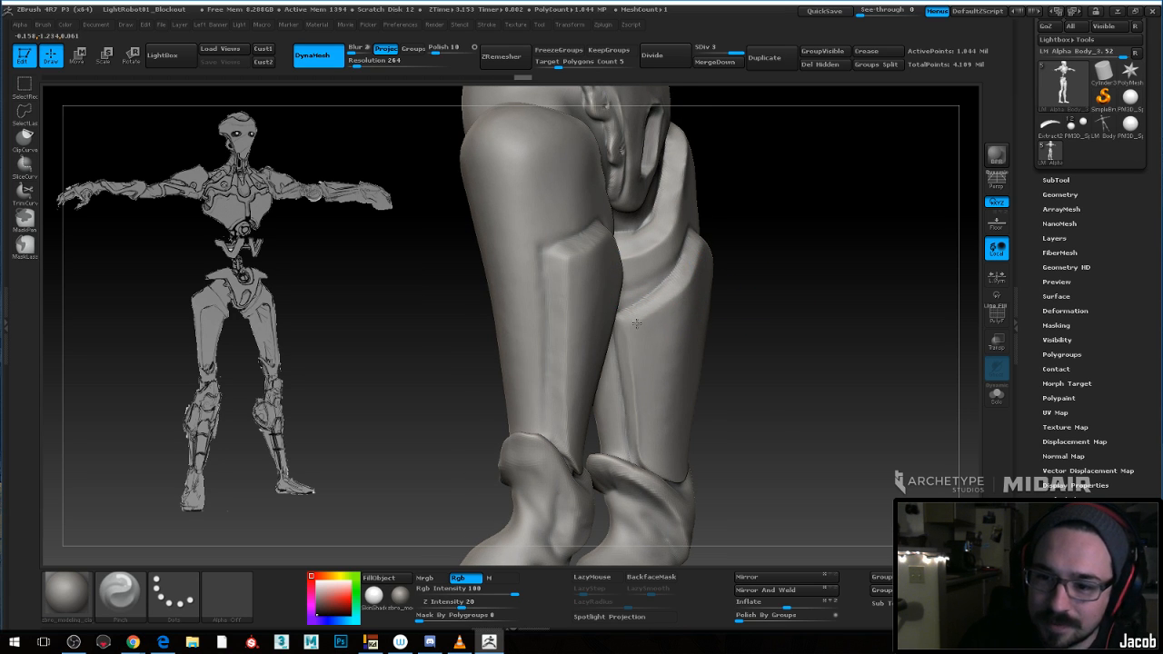
Carve the thigh plate's outer side seam down toward the knee with Dam_Standard
{"action": "left_click_drag", "start_coordinate": [737, 267], "coordinate": [690, 314], "text": "alt"}
{"action": "mouse_move", "coordinate": [767, 292]}
{"action": "left_mouse_down", "text": "alt"}
{"action": "mouse_move", "coordinate": [755, 260]}
{"action": "mouse_move", "coordinate": [756, 282]}
{"action": "mouse_move", "coordinate": [806, 286]}
{"action": "mouse_move", "coordinate": [780, 285]}
{"action": "mouse_move", "coordinate": [864, 275]}
{"action": "mouse_move", "coordinate": [820, 289]}
{"action": "mouse_move", "coordinate": [777, 225]}
{"action": "mouse_move", "coordinate": [802, 260]}
{"action": "mouse_move", "coordinate": [841, 277]}
{"action": "mouse_move", "coordinate": [798, 286]}
{"action": "left_mouse_up", "text": "alt"}
{"action": "key", "text": "b"}
{"action": "key", "text": "d"}
{"action": "key", "text": "s"}
{"action": "left_click_drag", "start_coordinate": [732, 264], "coordinate": [729, 311]}
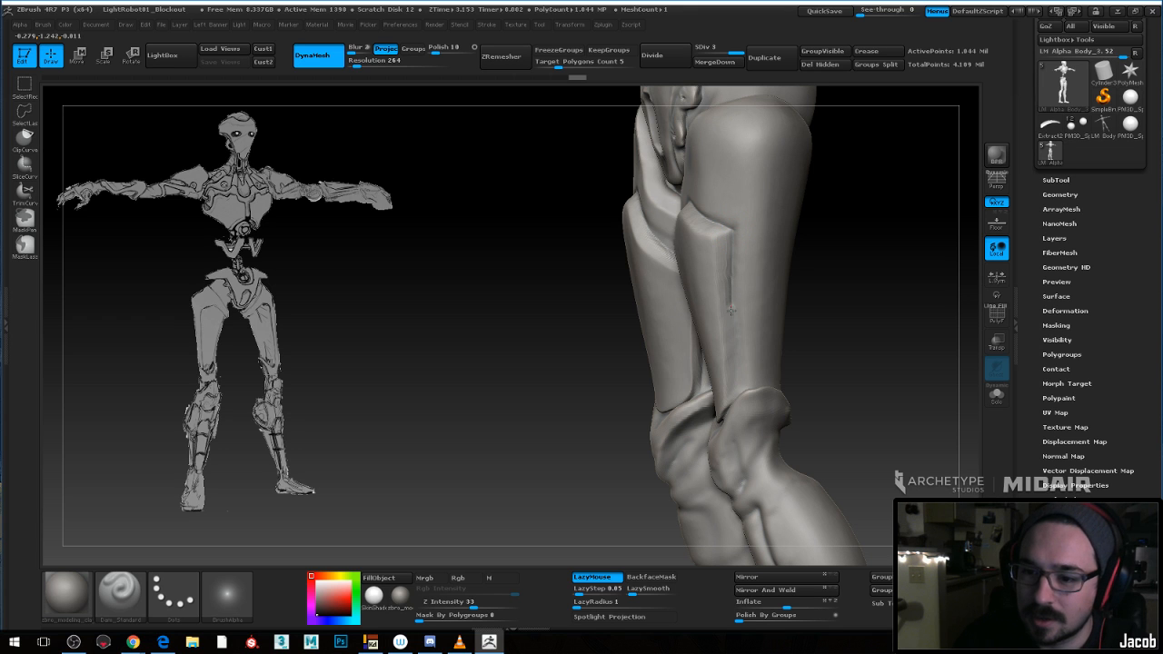
{"action": "left_click_drag", "start_coordinate": [734, 353], "coordinate": [732, 393]}
Build up volume where the hip meets the top of the thigh with the ClayBuildup brush
{"action": "mouse_move", "coordinate": [840, 332]}
{"action": "left_mouse_down"}
{"action": "mouse_move", "coordinate": [809, 303]}
{"action": "mouse_move", "coordinate": [848, 294]}
{"action": "mouse_move", "coordinate": [793, 213]}
{"action": "mouse_move", "coordinate": [797, 278]}
{"action": "mouse_move", "coordinate": [828, 232]}
{"action": "mouse_move", "coordinate": [712, 292]}
{"action": "left_mouse_up"}
{"action": "key", "text": "b"}
{"action": "key", "text": "c"}
{"action": "key", "text": "b"}
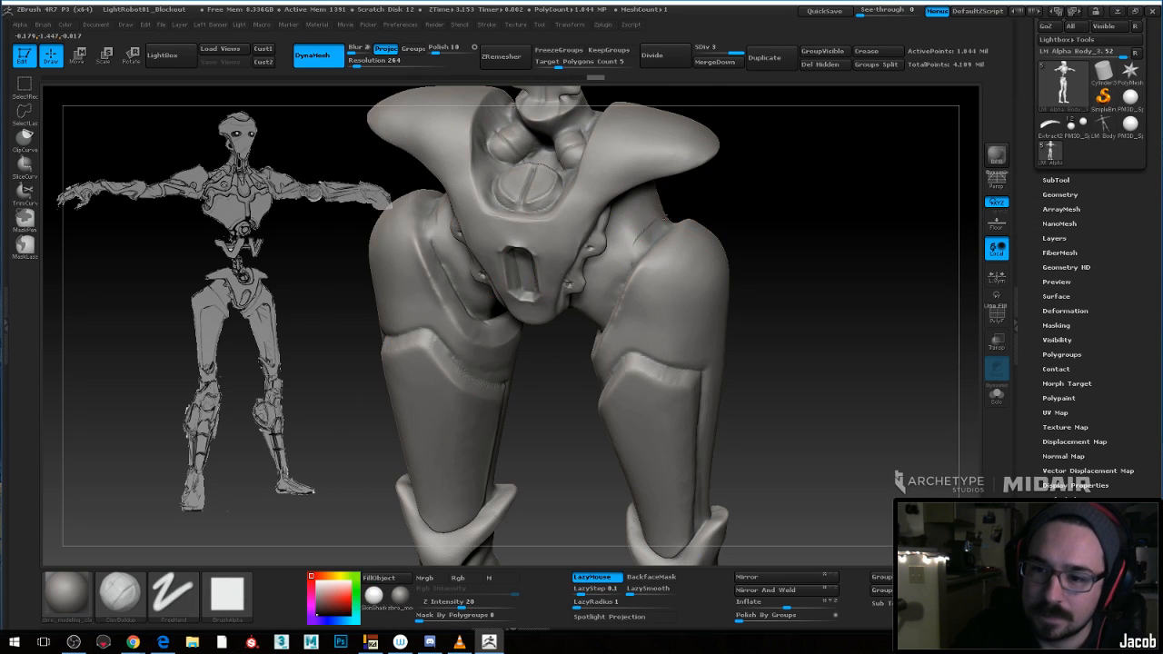
{"action": "left_click_drag", "start_coordinate": [636, 247], "coordinate": [665, 221]}
{"action": "mouse_move", "coordinate": [745, 182]}
{"action": "left_mouse_down"}
{"action": "mouse_move", "coordinate": [664, 245]}
{"action": "mouse_move", "coordinate": [700, 206]}
{"action": "mouse_move", "coordinate": [636, 236]}
{"action": "left_mouse_up"}
{"action": "left_click_drag", "start_coordinate": [872, 363], "coordinate": [792, 447]}
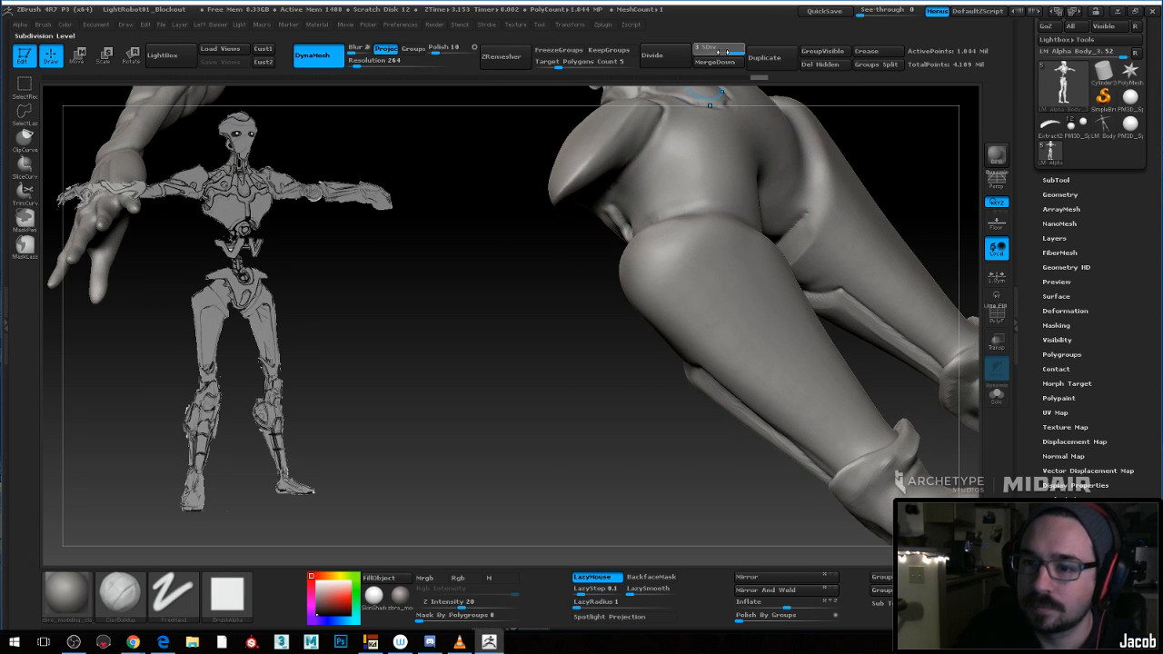
Lower the mesh to subdivision level 1 and smooth the rear of the hips and upper thighs
{"action": "left_click_drag", "start_coordinate": [722, 51], "coordinate": [702, 52]}
{"action": "left_click_drag", "start_coordinate": [533, 275], "coordinate": [454, 343]}
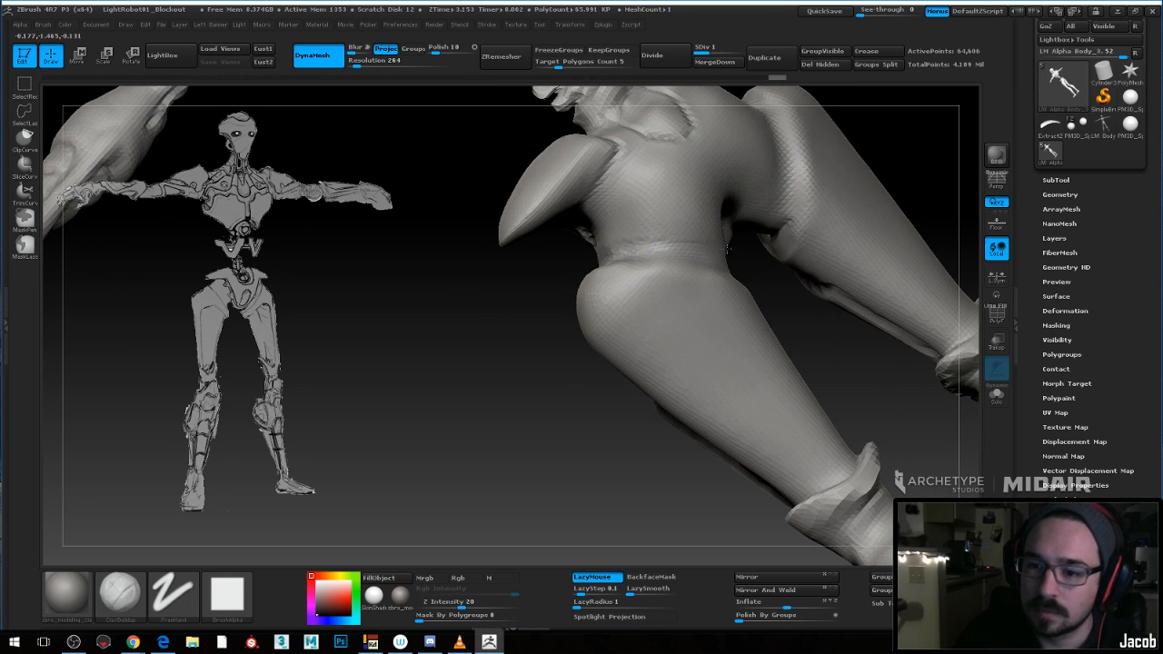
{"action": "mouse_move", "coordinate": [707, 250]}
{"action": "left_mouse_down"}
{"action": "mouse_move", "coordinate": [636, 249]}
{"action": "mouse_move", "coordinate": [648, 234]}
{"action": "mouse_move", "coordinate": [689, 238]}
{"action": "mouse_move", "coordinate": [656, 231]}
{"action": "mouse_move", "coordinate": [682, 227]}
{"action": "left_mouse_up"}
{"action": "mouse_move", "coordinate": [810, 311]}
{"action": "left_mouse_down", "text": "alt"}
{"action": "mouse_move", "coordinate": [798, 234]}
{"action": "mouse_move", "coordinate": [838, 212]}
{"action": "mouse_move", "coordinate": [818, 223]}
{"action": "left_mouse_up", "text": "alt"}
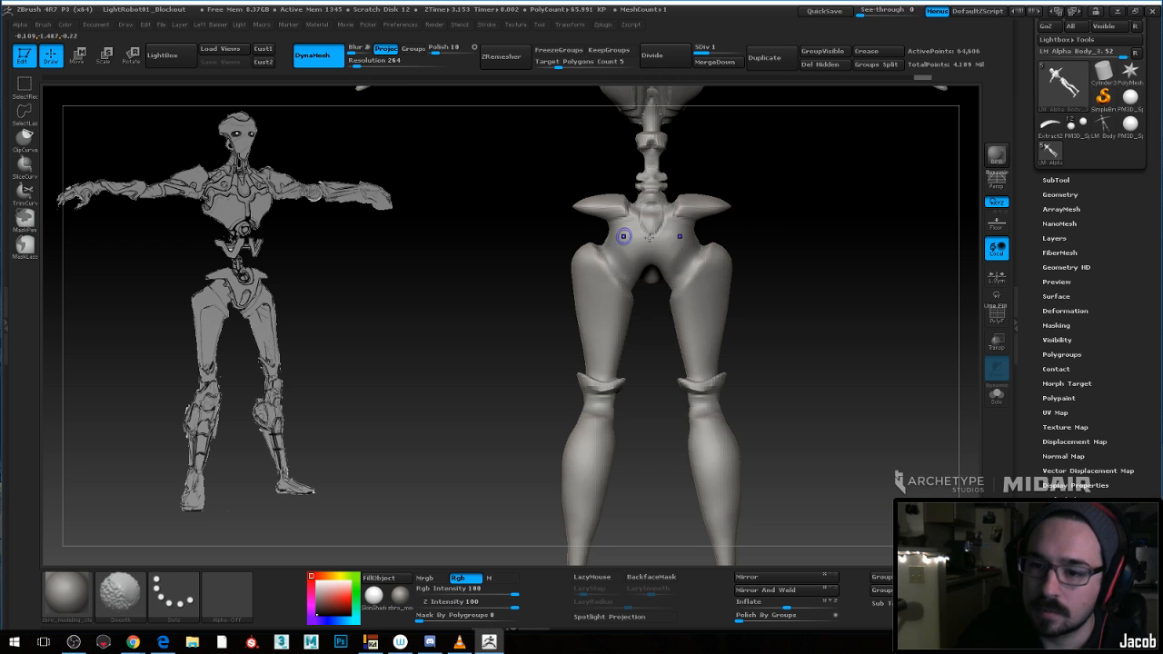
{"action": "left_click_drag", "start_coordinate": [763, 300], "coordinate": [763, 213], "text": "alt"}
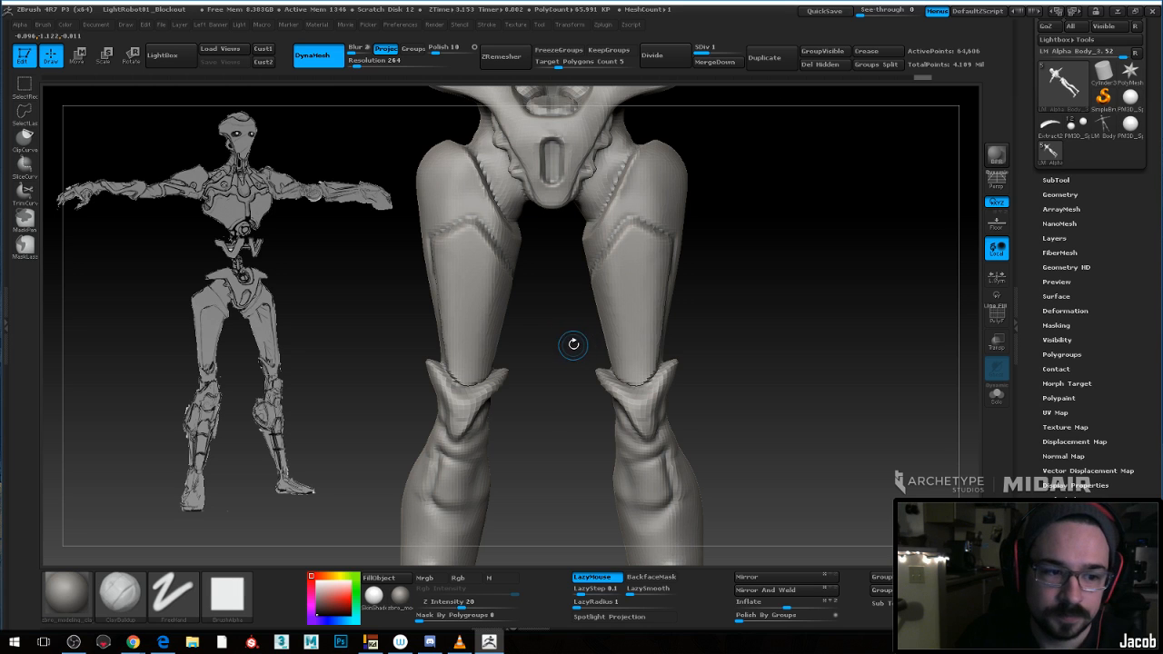
Examine the knees and lower legs from the front against the reference sketch
{"action": "mouse_move", "coordinate": [569, 345]}
{"action": "left_mouse_down"}
{"action": "mouse_move", "coordinate": [568, 327]}
{"action": "mouse_move", "coordinate": [553, 337]}
{"action": "left_mouse_up"}
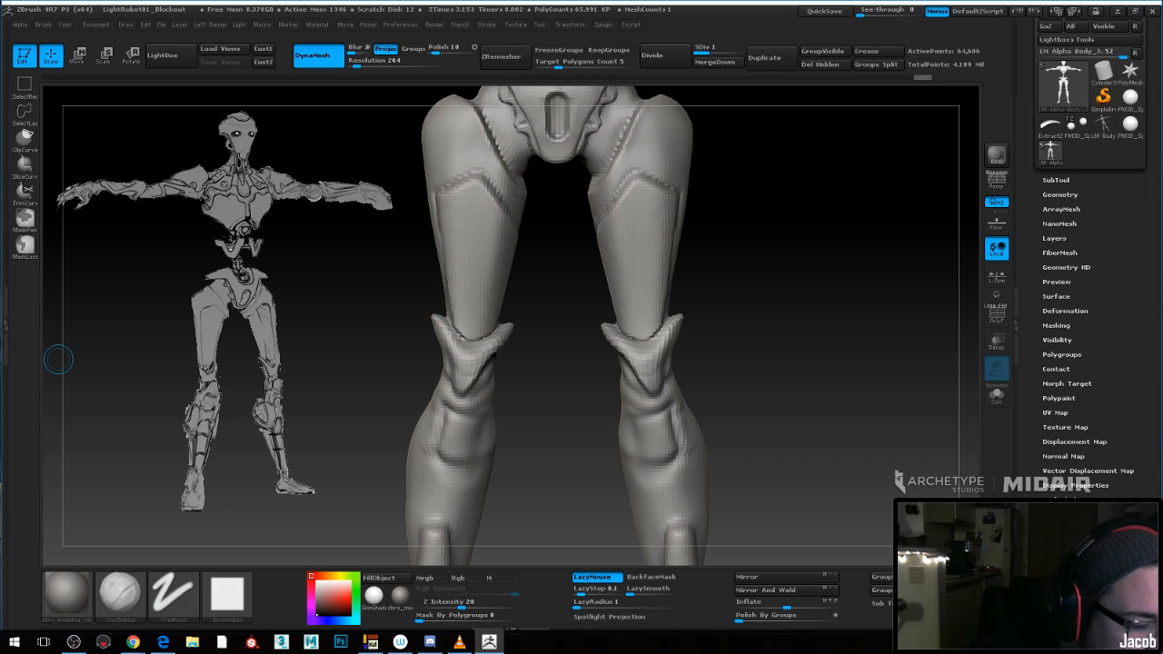
{"action": "key", "text": "alt+Tab"}
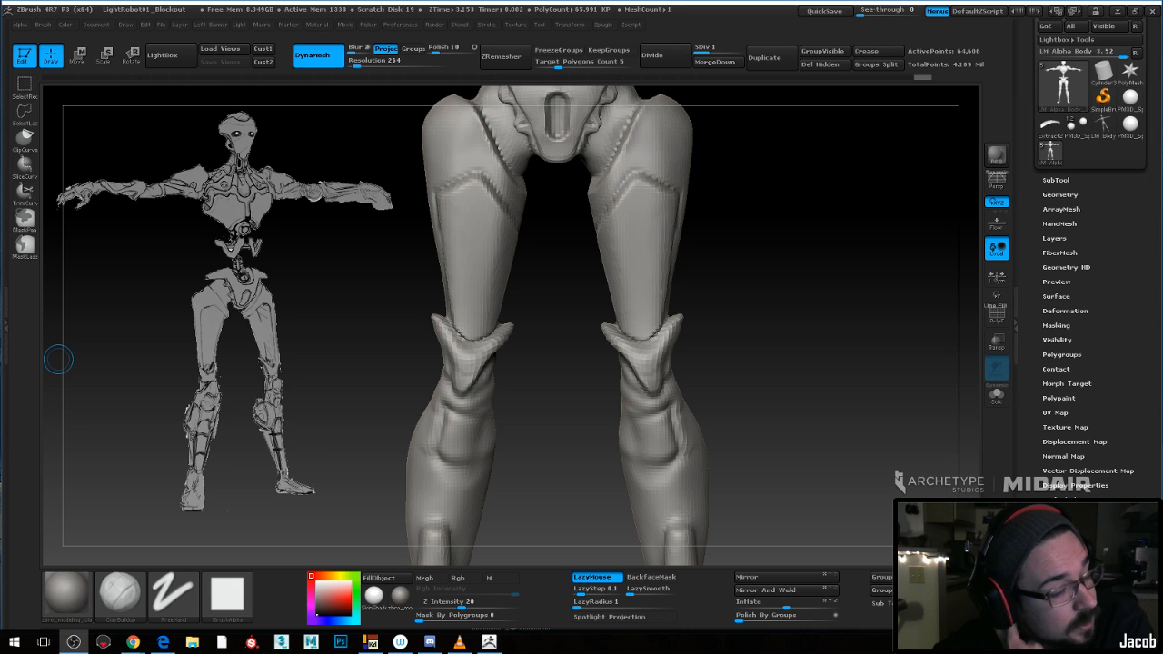
{"action": "mouse_move", "coordinate": [755, 321]}
{"action": "left_mouse_down"}
{"action": "mouse_move", "coordinate": [732, 322]}
{"action": "mouse_move", "coordinate": [752, 313]}
{"action": "left_mouse_up"}
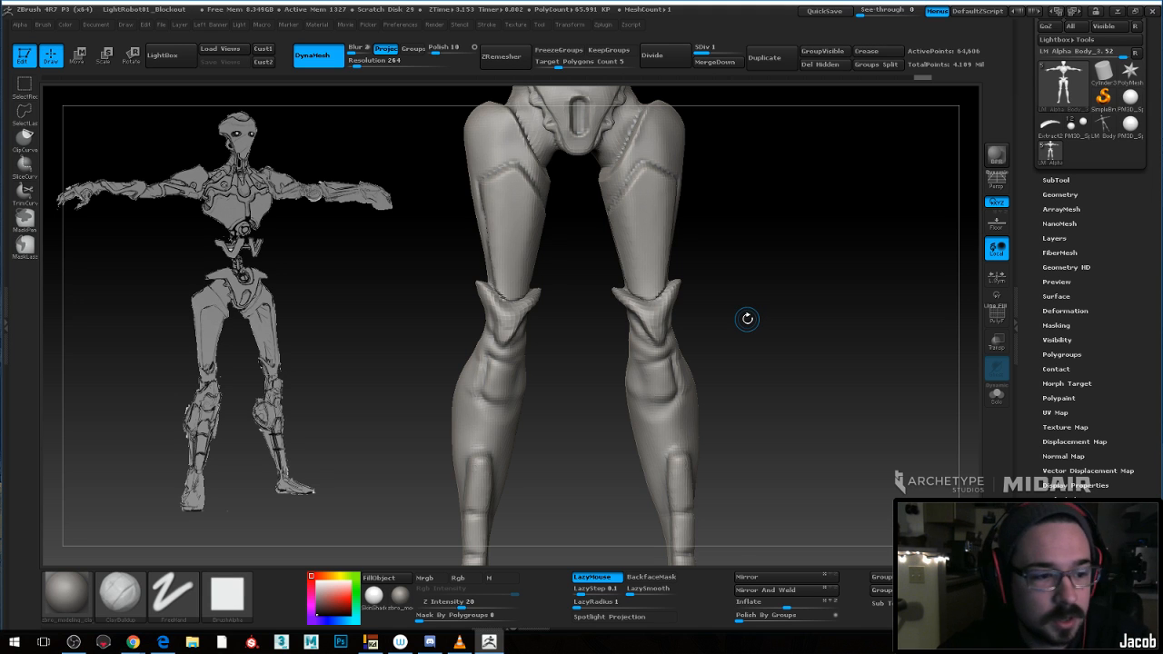
{"action": "mouse_move", "coordinate": [748, 319]}
{"action": "left_mouse_down"}
{"action": "mouse_move", "coordinate": [760, 311]}
{"action": "mouse_move", "coordinate": [756, 362]}
{"action": "mouse_move", "coordinate": [762, 324]}
{"action": "left_mouse_up"}
{"action": "key", "text": "b"}
{"action": "key", "text": "d"}
{"action": "key", "text": "s"}
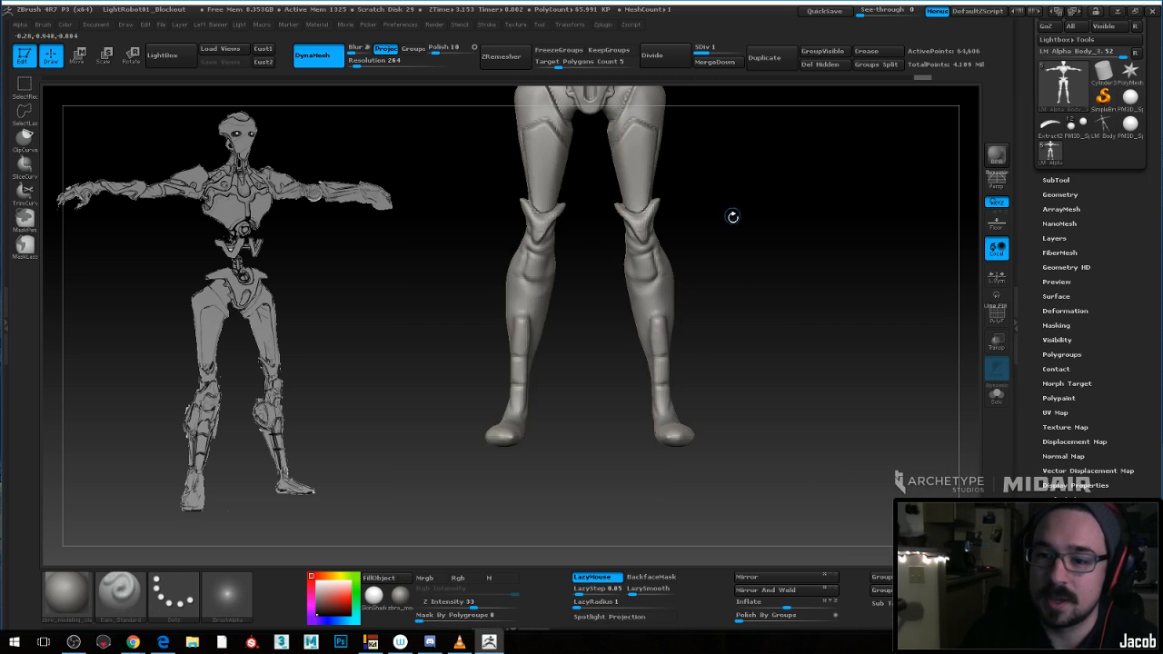
{"action": "mouse_move", "coordinate": [732, 216]}
{"action": "left_mouse_down", "text": "alt"}
{"action": "mouse_move", "coordinate": [776, 242]}
{"action": "mouse_move", "coordinate": [791, 273]}
{"action": "left_mouse_up", "text": "alt"}
{"action": "left_click_drag", "start_coordinate": [514, 338], "coordinate": [482, 283]}
{"action": "left_click_drag", "start_coordinate": [543, 378], "coordinate": [569, 342], "text": "alt"}
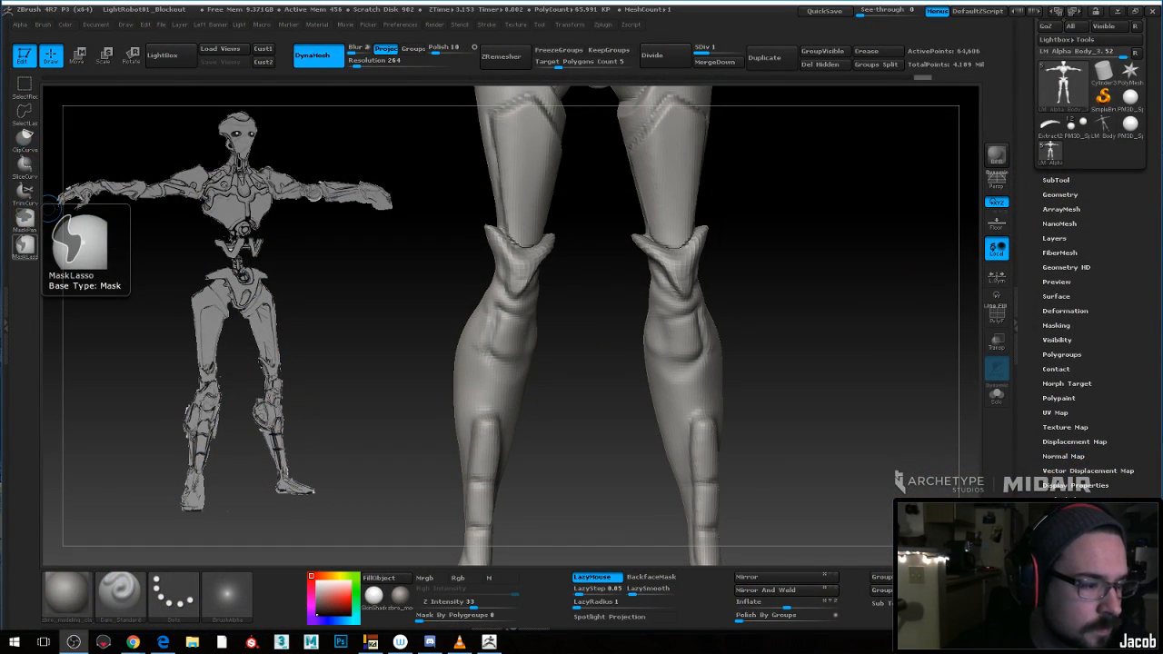
Reshape the back of the calf in side view with the Move brush and smooth the result
{"action": "left_click_drag", "start_coordinate": [815, 260], "coordinate": [792, 309]}
{"action": "key", "text": "space"}
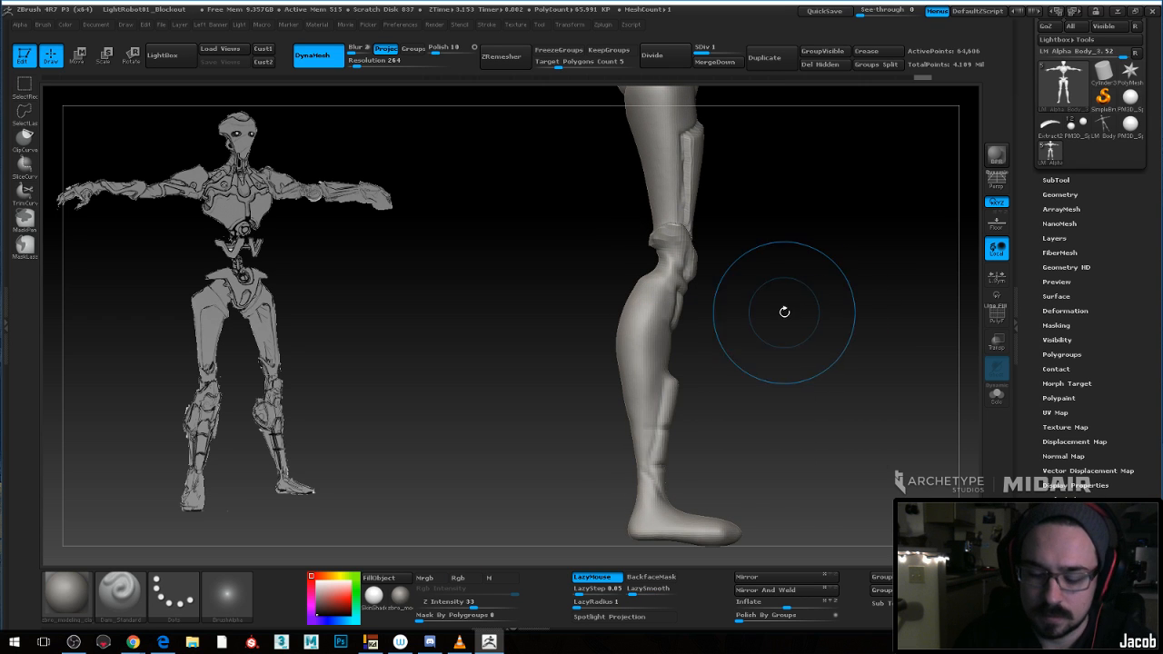
{"action": "key", "text": "b"}
{"action": "key", "text": "m"}
{"action": "key", "text": "v"}
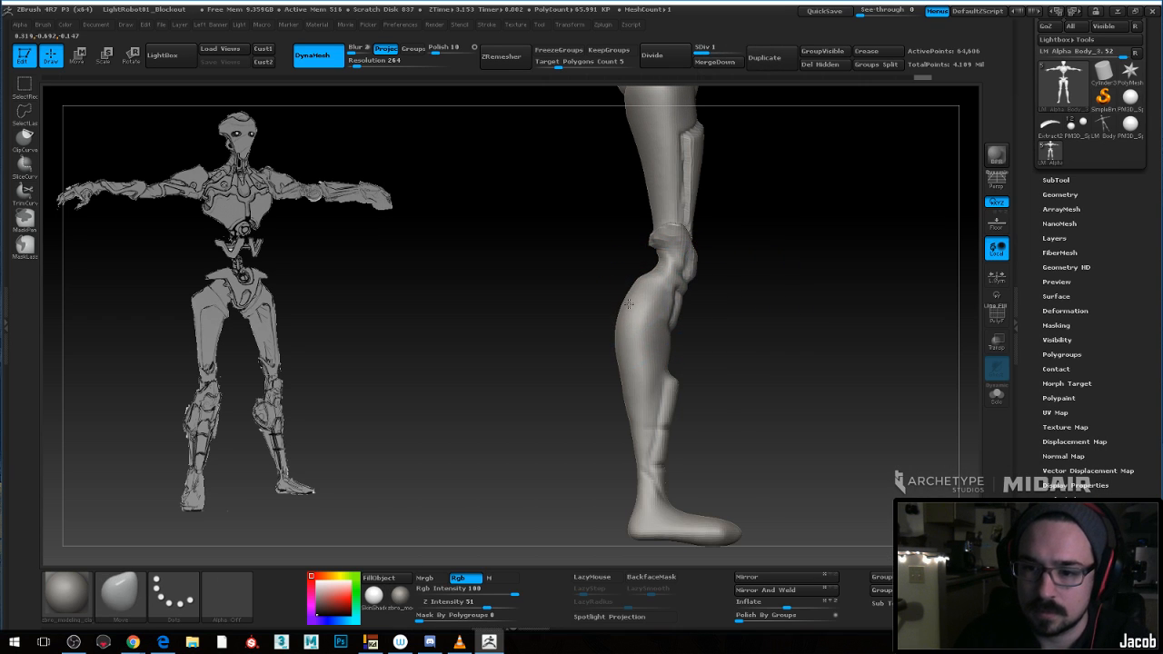
{"action": "left_click_drag", "start_coordinate": [624, 309], "coordinate": [643, 318]}
{"action": "left_click_drag", "start_coordinate": [643, 367], "coordinate": [634, 354]}
{"action": "mouse_move", "coordinate": [727, 340]}
{"action": "left_mouse_down", "text": "shift"}
{"action": "mouse_move", "coordinate": [807, 322]}
{"action": "mouse_move", "coordinate": [665, 309]}
{"action": "left_mouse_up", "text": "shift"}
{"action": "key", "text": "space"}
{"action": "mouse_move", "coordinate": [770, 309]}
{"action": "left_mouse_down"}
{"action": "mouse_move", "coordinate": [726, 309]}
{"action": "mouse_move", "coordinate": [718, 326]}
{"action": "mouse_move", "coordinate": [751, 327]}
{"action": "left_mouse_up"}
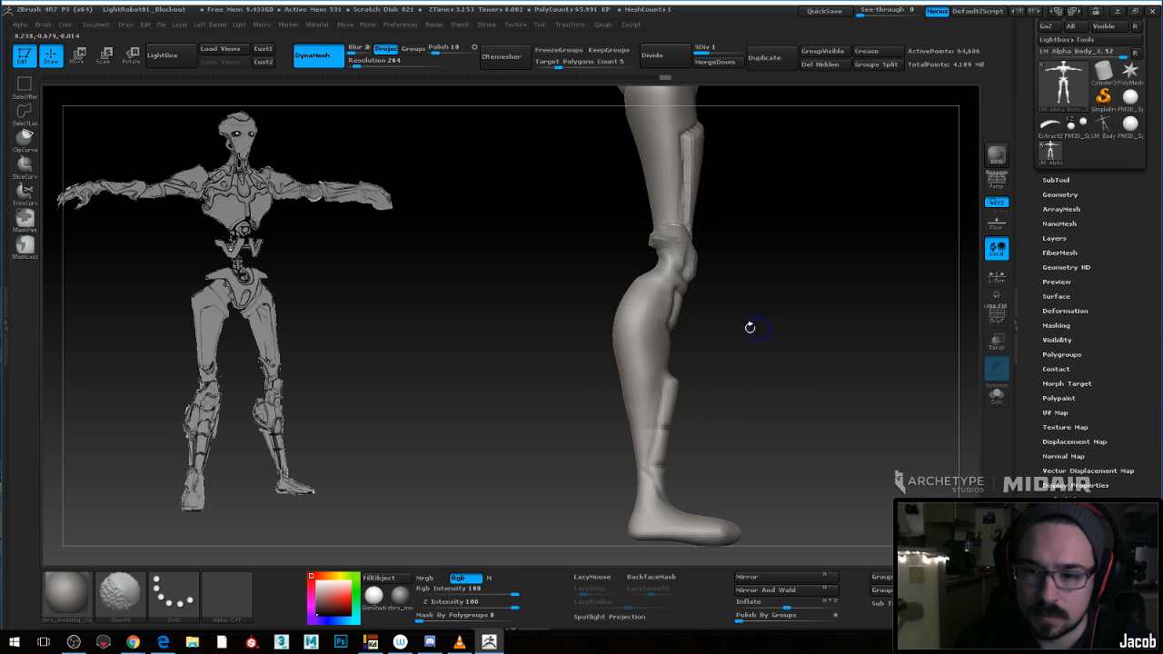
Build up clay strokes across the upper side of the calf with the ClayBuildup brush and smooth them into the form
{"action": "key", "text": "b"}
{"action": "key", "text": "c"}
{"action": "key", "text": "b"}
{"action": "mouse_move", "coordinate": [661, 309]}
{"action": "left_mouse_down"}
{"action": "mouse_move", "coordinate": [638, 329]}
{"action": "mouse_move", "coordinate": [621, 303]}
{"action": "left_mouse_up"}
{"action": "key", "text": "space"}
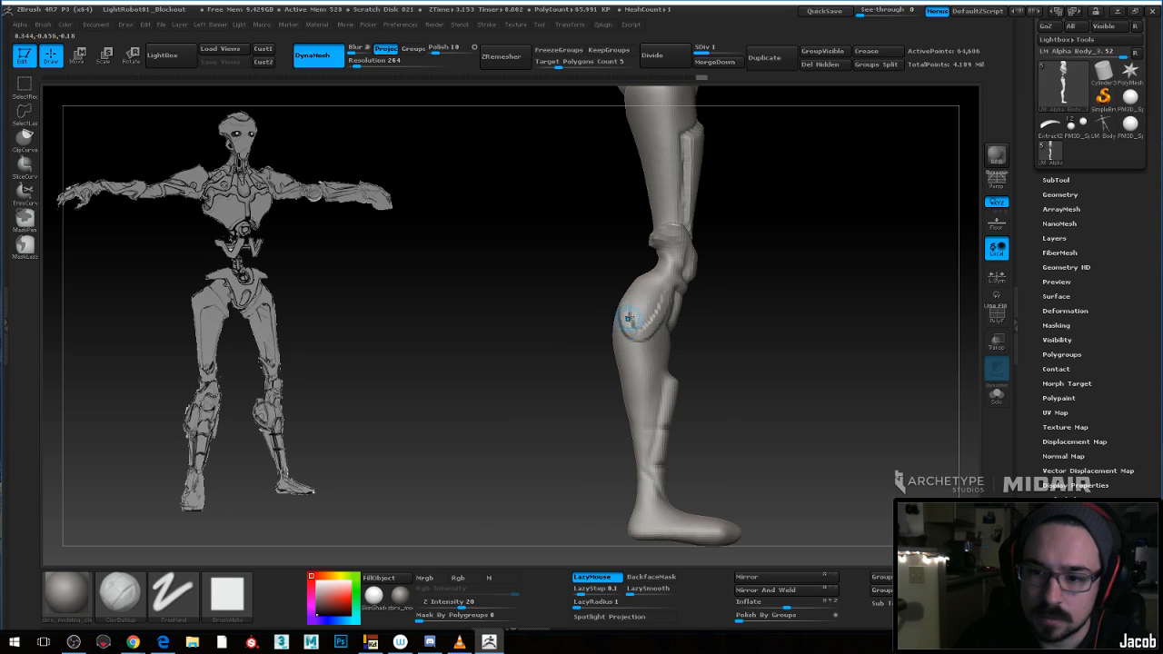
{"action": "key", "text": "space"}
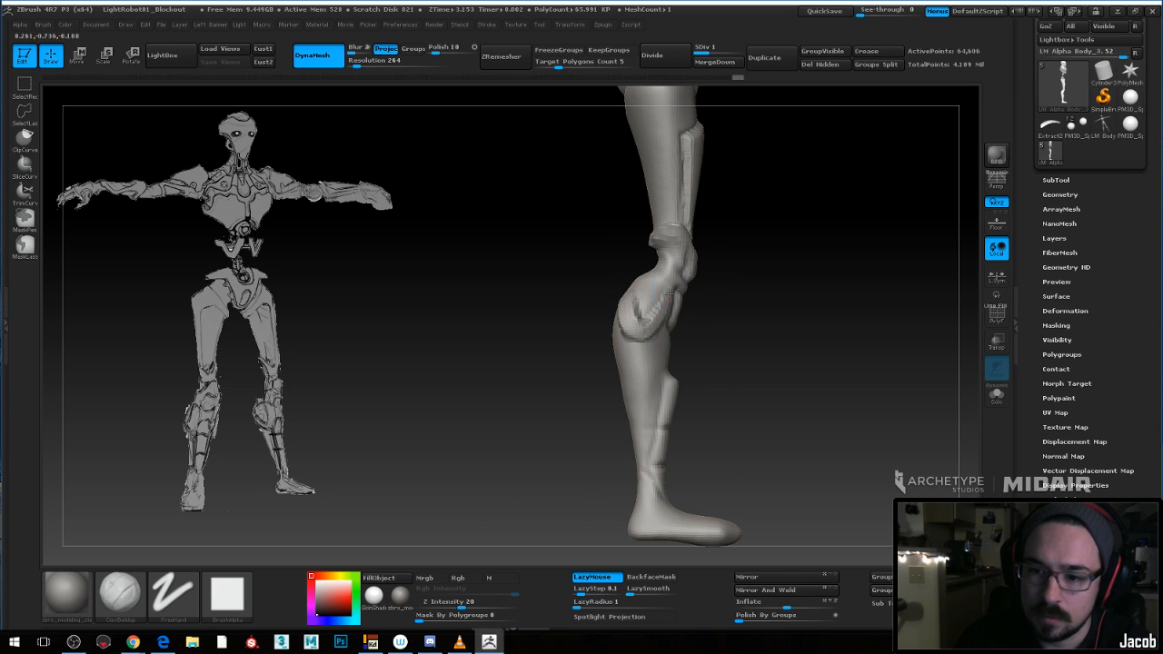
{"action": "mouse_move", "coordinate": [630, 329]}
{"action": "left_mouse_down", "text": "shift"}
{"action": "mouse_move", "coordinate": [626, 320]}
{"action": "mouse_move", "coordinate": [647, 336]}
{"action": "left_mouse_up", "text": "shift"}
{"action": "left_click_drag", "start_coordinate": [714, 318], "coordinate": [754, 327]}
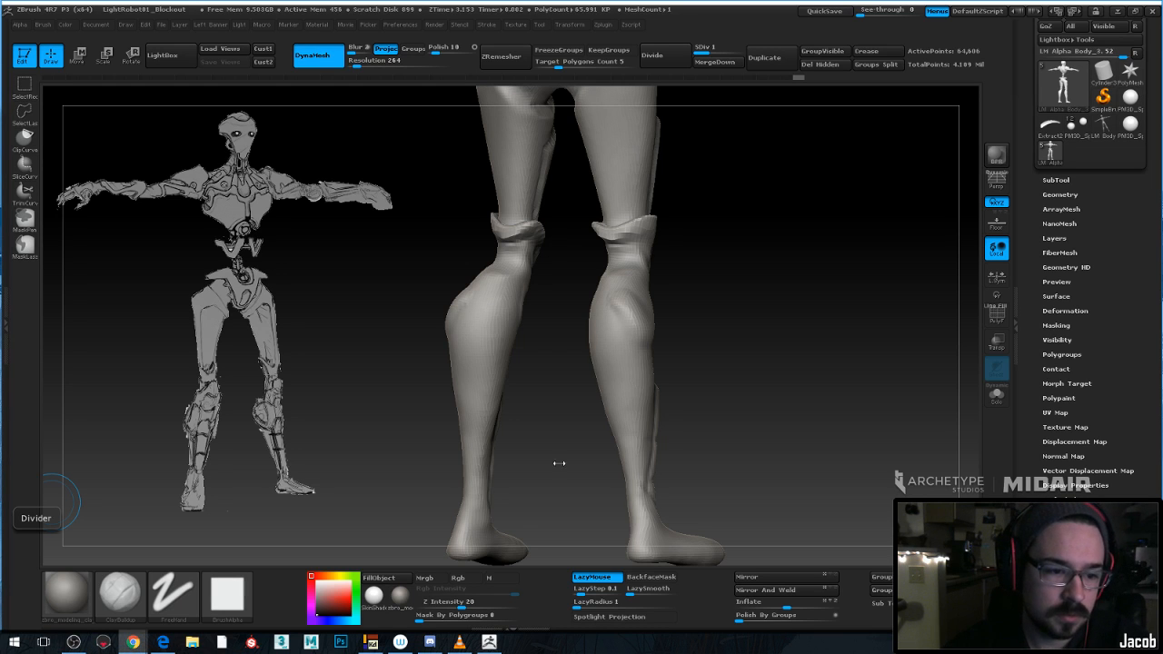
Carve along the edge of the raised panel below the knee guard with the Dam_Standard brush and smooth the panel away
{"action": "mouse_move", "coordinate": [748, 386]}
{"action": "left_mouse_down"}
{"action": "mouse_move", "coordinate": [741, 404]}
{"action": "mouse_move", "coordinate": [675, 376]}
{"action": "left_mouse_up"}
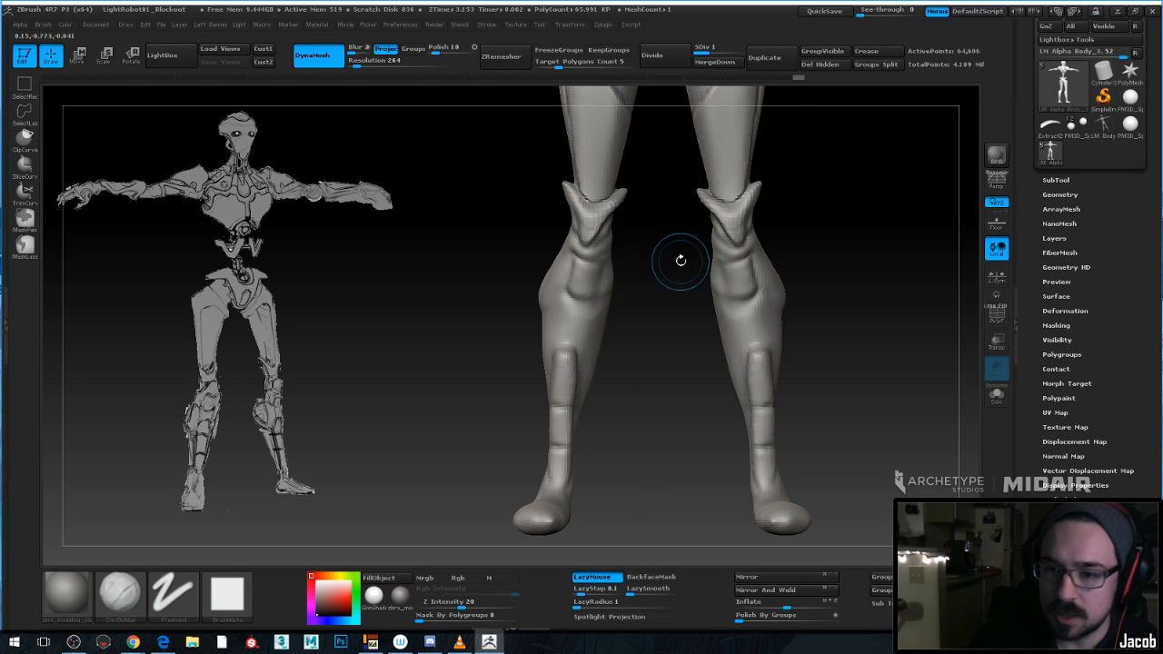
{"action": "key", "text": "space"}
{"action": "left_click_drag", "start_coordinate": [681, 263], "coordinate": [664, 263]}
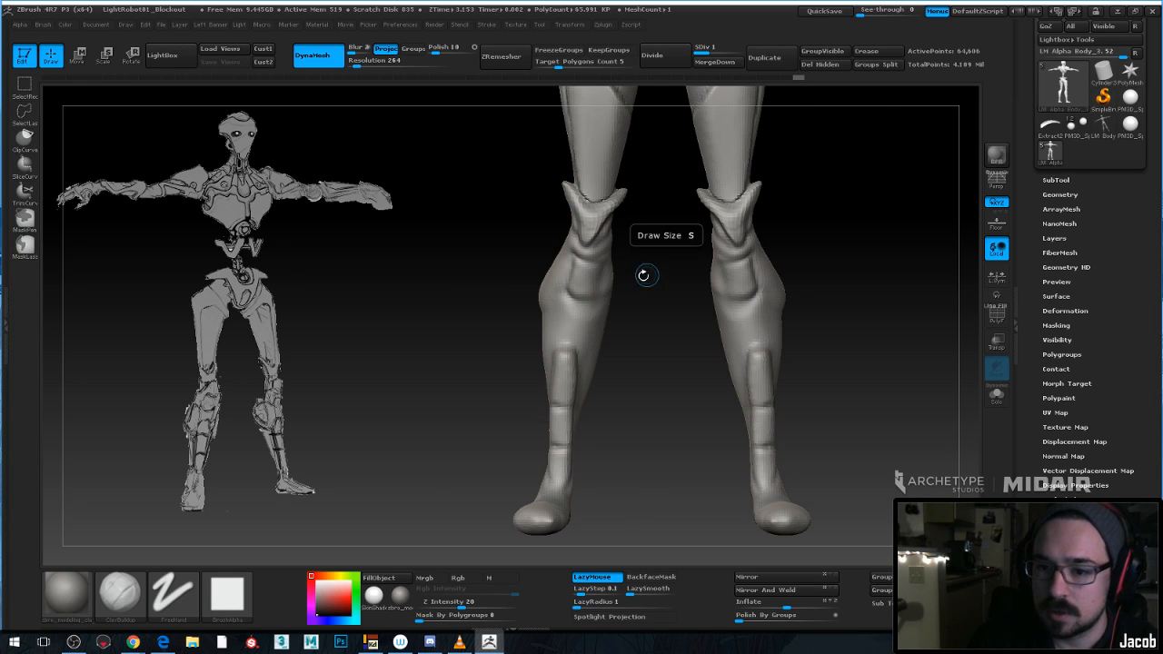
{"action": "key", "text": "b"}
{"action": "key", "text": "d"}
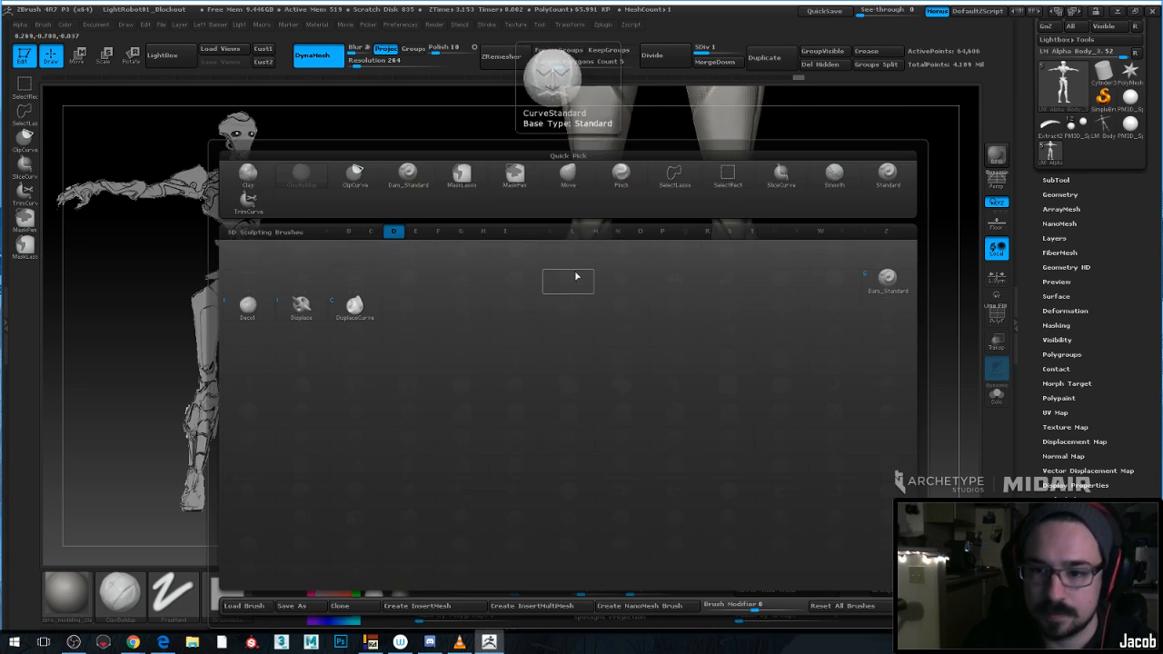
{"action": "key", "text": "s"}
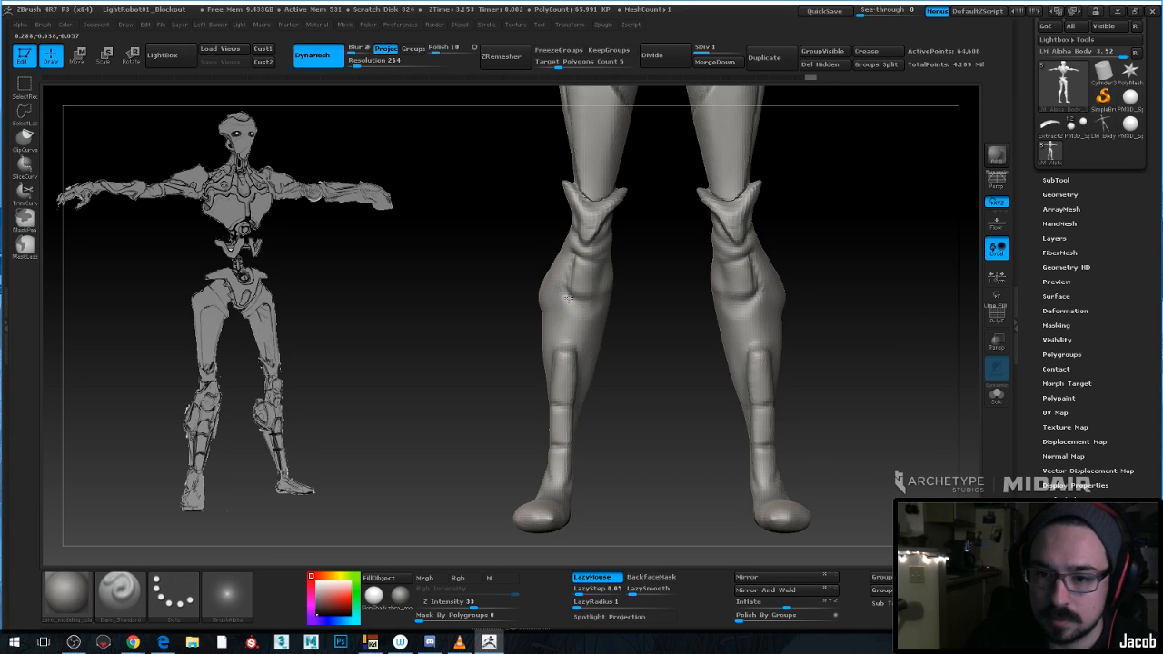
{"action": "mouse_move", "coordinate": [569, 298]}
{"action": "left_mouse_down"}
{"action": "mouse_move", "coordinate": [646, 267]}
{"action": "mouse_move", "coordinate": [646, 299]}
{"action": "mouse_move", "coordinate": [583, 294]}
{"action": "mouse_move", "coordinate": [576, 263]}
{"action": "left_mouse_up"}
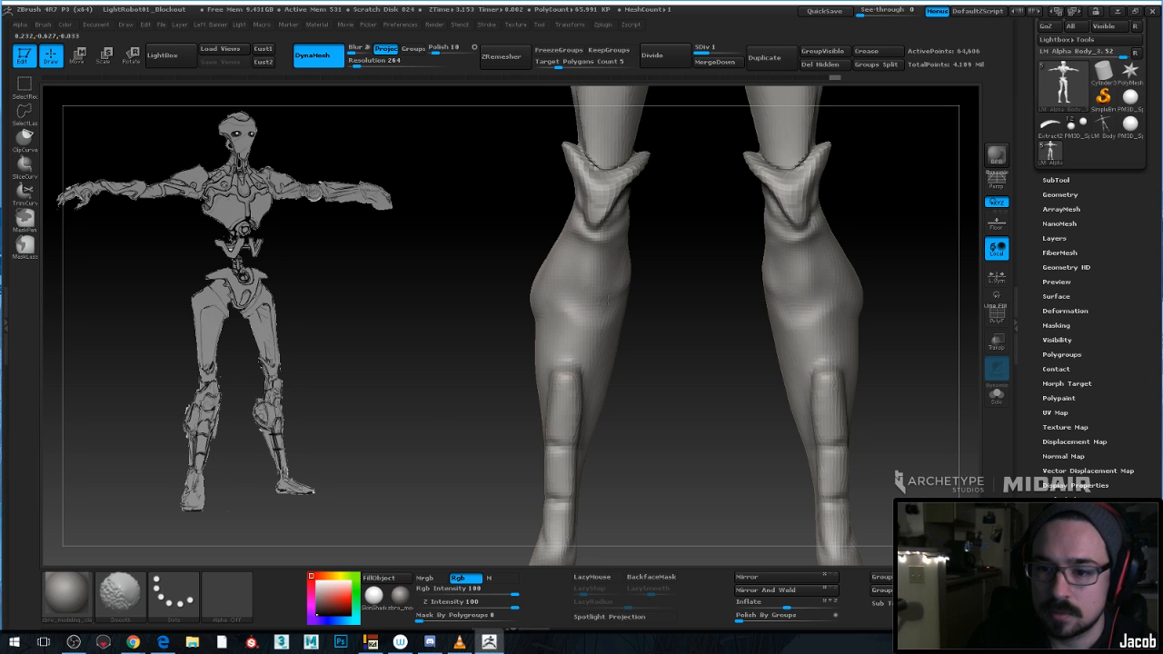
Add volume to the front of the upper shin with the ClayBuildup brush, then smooth the shin and calf
{"action": "key", "text": "space"}
{"action": "left_click_drag", "start_coordinate": [660, 274], "coordinate": [651, 278]}
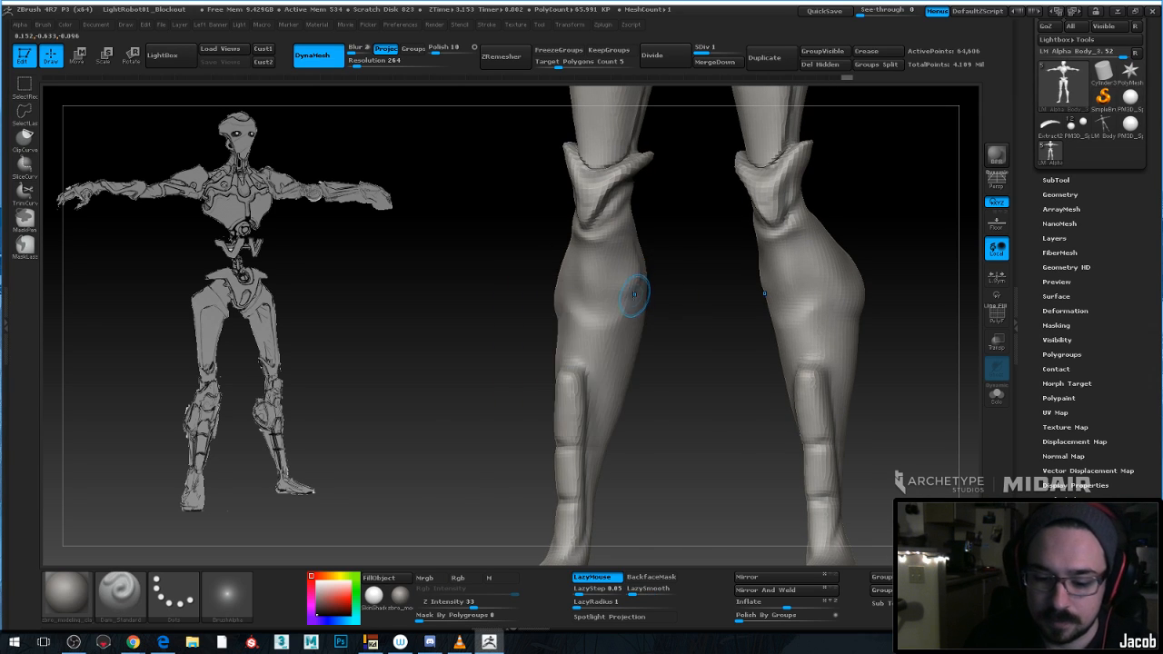
{"action": "key", "text": "b"}
{"action": "key", "text": "c"}
{"action": "key", "text": "b"}
{"action": "mouse_move", "coordinate": [566, 274]}
{"action": "left_mouse_down"}
{"action": "mouse_move", "coordinate": [591, 314]}
{"action": "mouse_move", "coordinate": [617, 288]}
{"action": "left_mouse_up"}
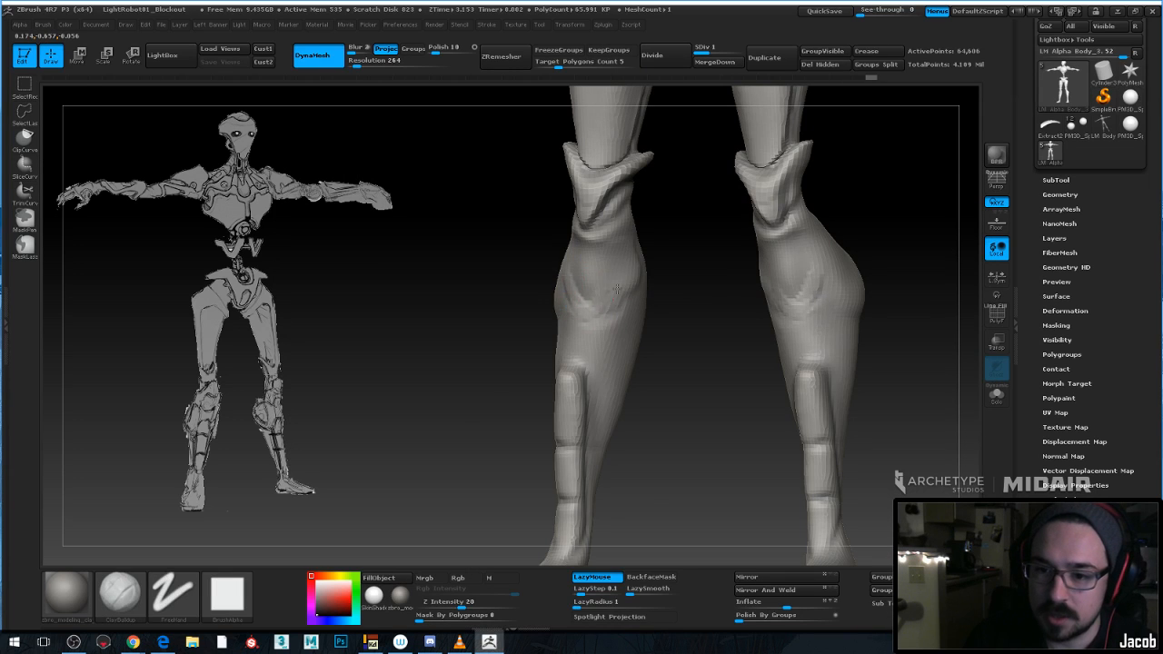
{"action": "key", "text": "shift"}
{"action": "mouse_move", "coordinate": [665, 249]}
{"action": "left_mouse_down"}
{"action": "mouse_move", "coordinate": [690, 252]}
{"action": "mouse_move", "coordinate": [651, 251]}
{"action": "mouse_move", "coordinate": [688, 260]}
{"action": "mouse_move", "coordinate": [654, 263]}
{"action": "left_mouse_up"}
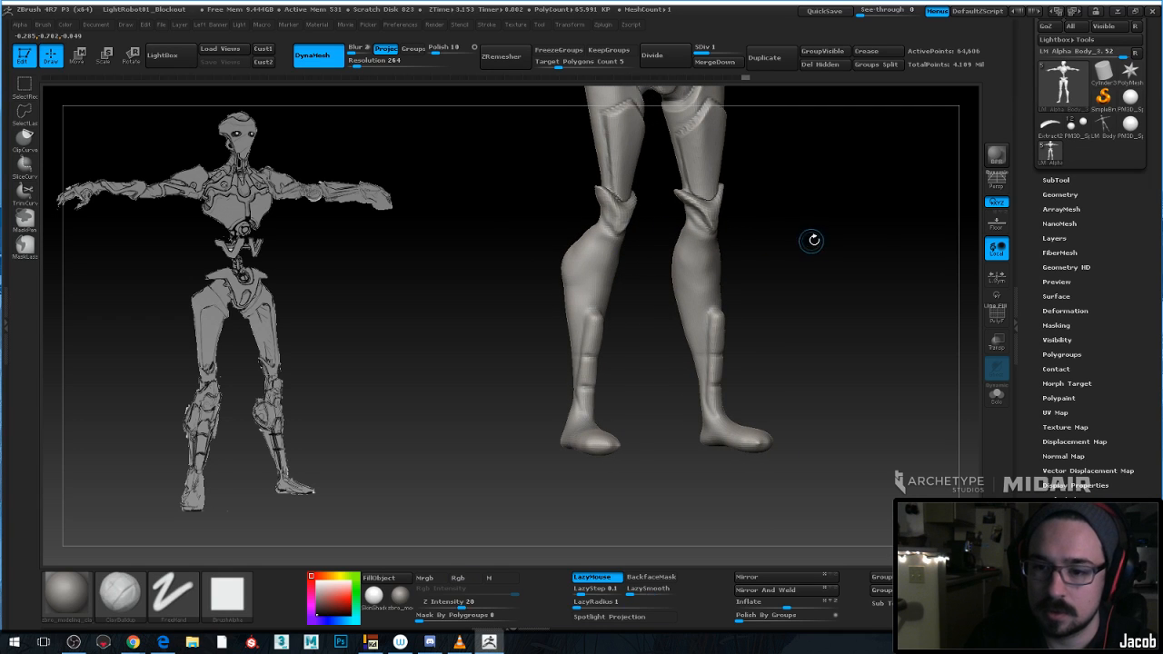
{"action": "left_click_drag", "start_coordinate": [812, 239], "coordinate": [689, 249]}
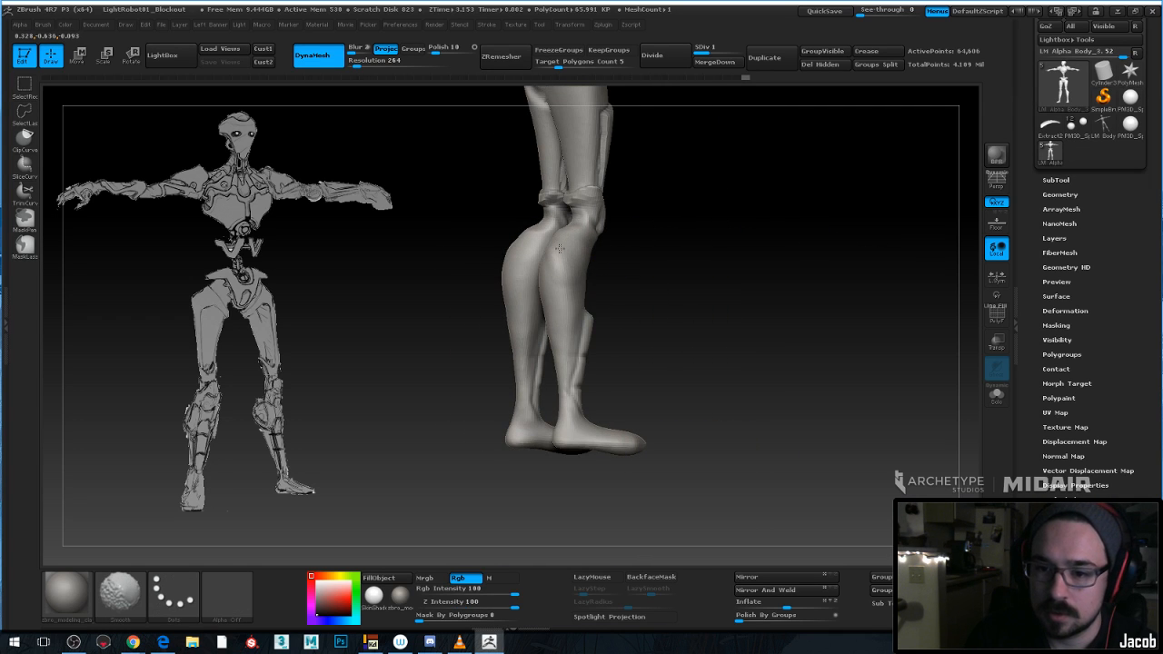
{"action": "mouse_move", "coordinate": [560, 248]}
{"action": "left_mouse_down"}
{"action": "mouse_move", "coordinate": [644, 251]}
{"action": "mouse_move", "coordinate": [664, 308]}
{"action": "left_mouse_up"}
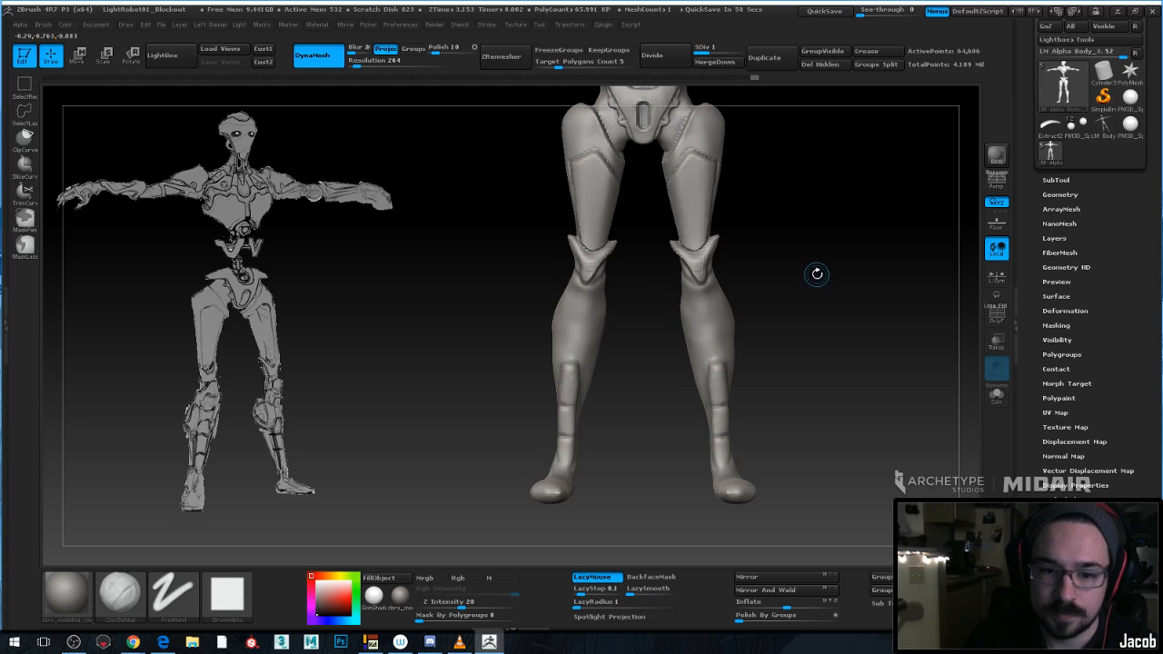
Switch to the reference image viewer and examine the knees, calves and shin plates in the robot sketch
{"action": "left_click_drag", "start_coordinate": [816, 273], "coordinate": [739, 249]}
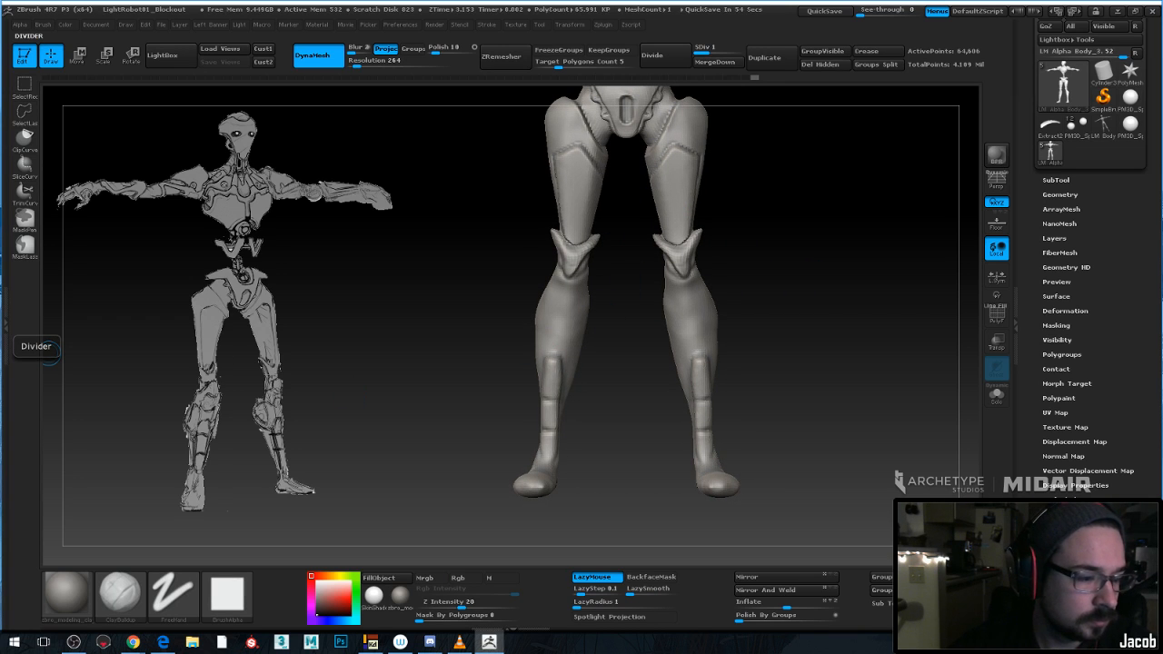
{"action": "key", "text": "alt+Tab"}
{"action": "left_click_drag", "start_coordinate": [545, 313], "coordinate": [255, 299]}
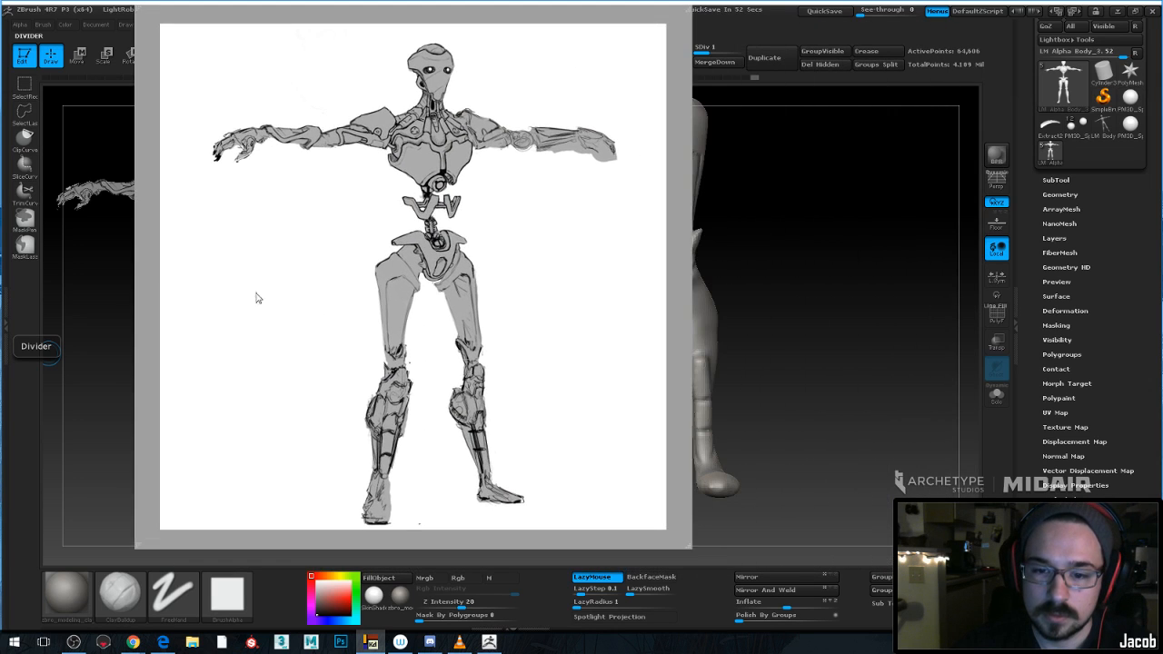
{"action": "scroll", "coordinate": [400, 390], "scroll_direction": "up", "scroll_amount": 5}
{"action": "scroll", "coordinate": [393, 397], "scroll_direction": "up", "scroll_amount": 6}
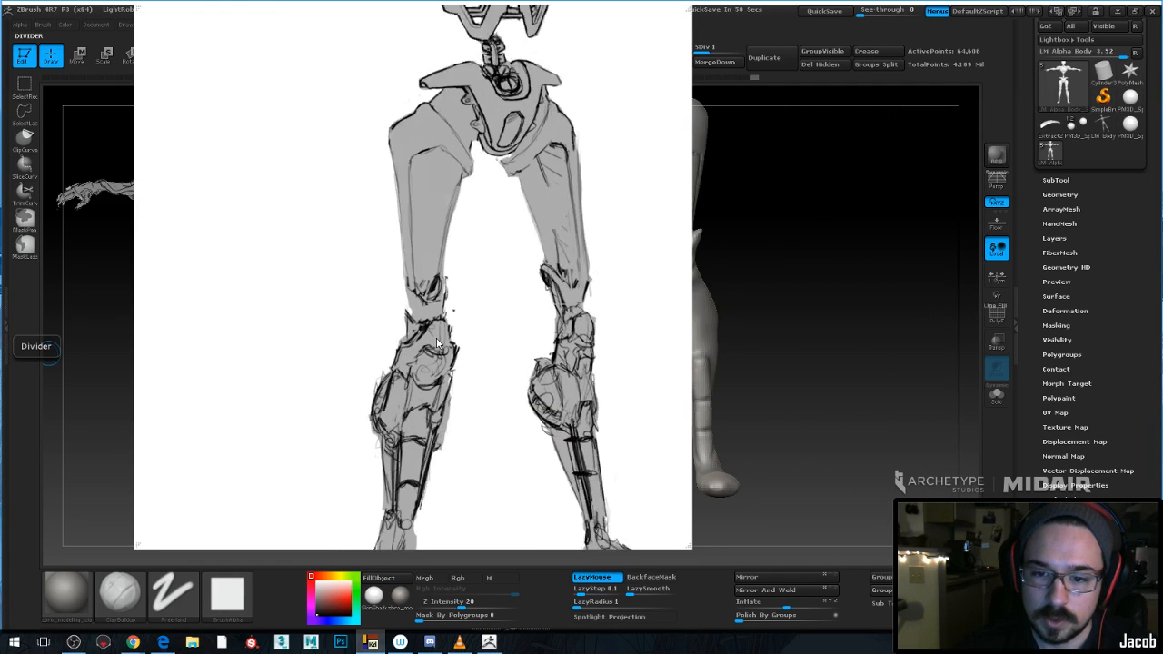
{"action": "middle_click_drag", "start_coordinate": [420, 387], "coordinate": [434, 162]}
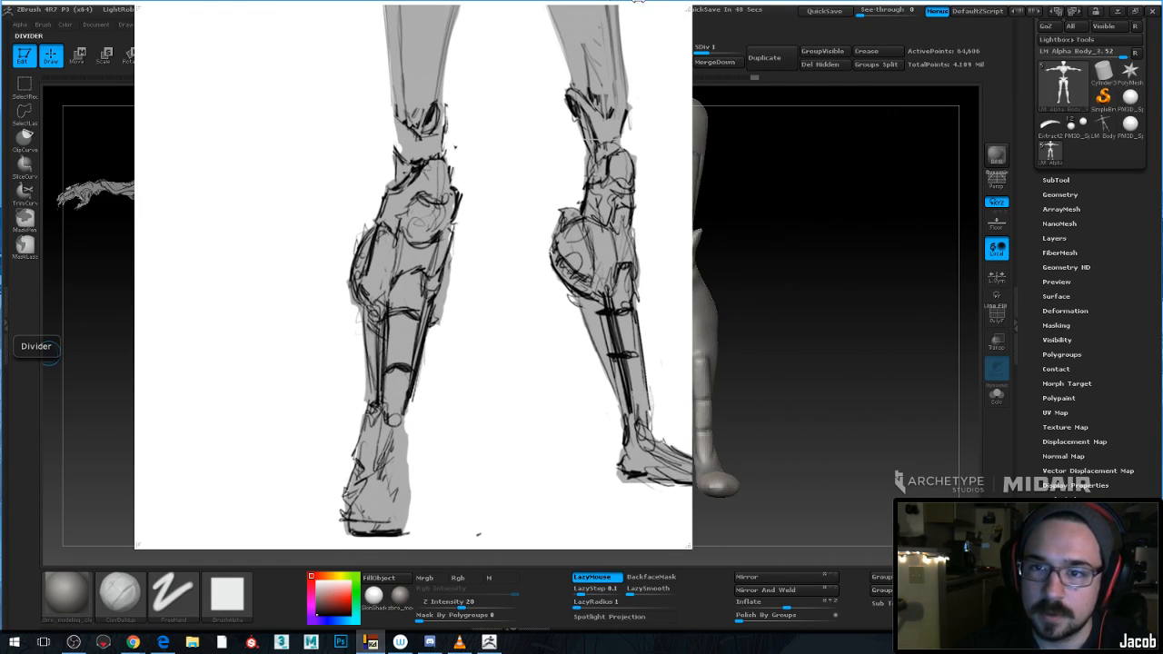
{"action": "left_click_drag", "start_coordinate": [686, 546], "coordinate": [611, 536]}
{"action": "scroll", "coordinate": [436, 381], "scroll_direction": "down", "scroll_amount": 5}
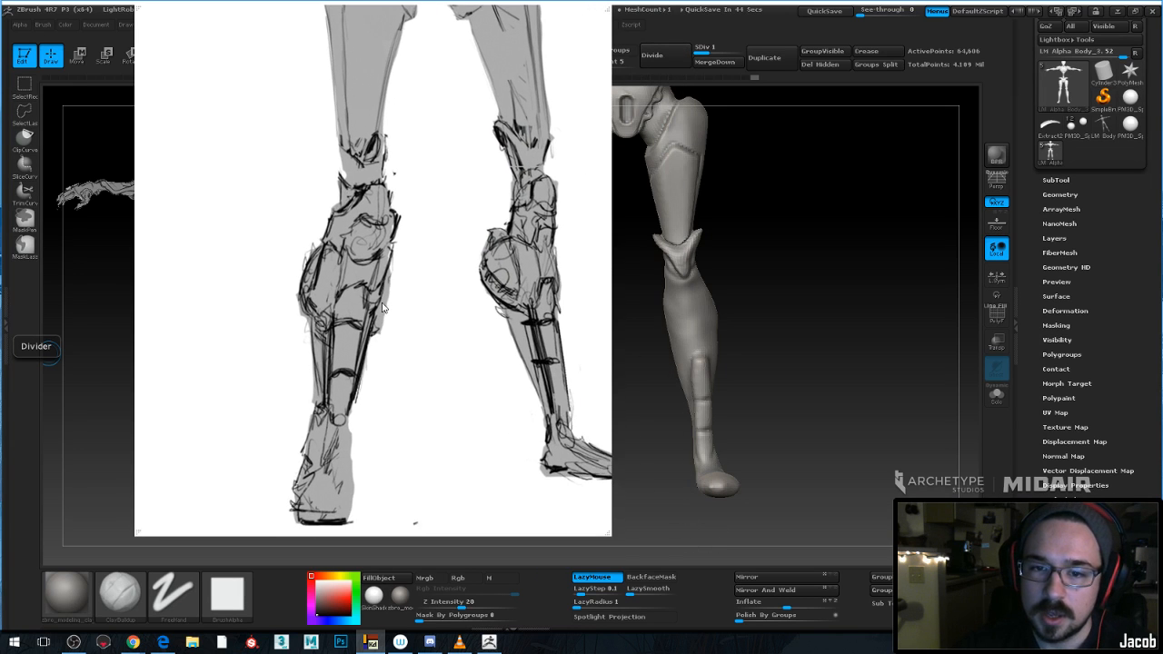
{"action": "scroll", "coordinate": [423, 283], "scroll_direction": "down", "scroll_amount": 1}
{"action": "mouse_move", "coordinate": [414, 213]}
{"action": "middle_mouse_down"}
{"action": "mouse_move", "coordinate": [402, 249]}
{"action": "mouse_move", "coordinate": [436, 325]}
{"action": "mouse_move", "coordinate": [488, 343]}
{"action": "middle_mouse_up"}
{"action": "mouse_move", "coordinate": [359, 198]}
{"action": "middle_mouse_down"}
{"action": "mouse_move", "coordinate": [301, 269]}
{"action": "mouse_move", "coordinate": [312, 270]}
{"action": "middle_mouse_up"}
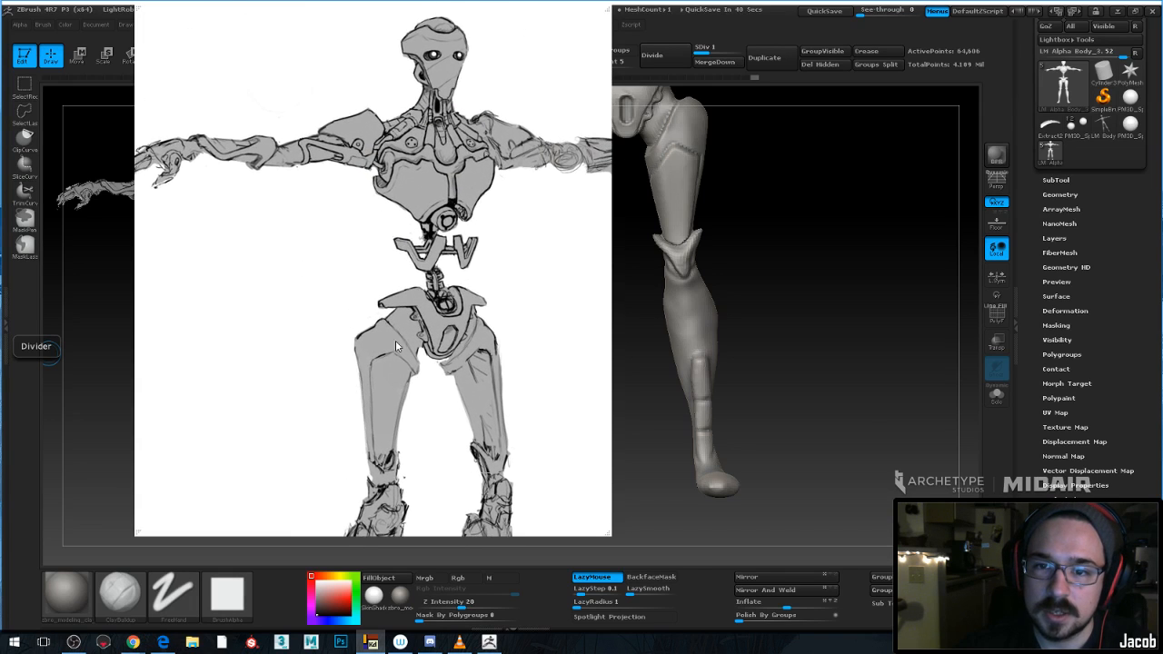
{"action": "middle_click_drag", "start_coordinate": [395, 340], "coordinate": [376, 124]}
{"action": "middle_click_drag", "start_coordinate": [403, 249], "coordinate": [388, 158]}
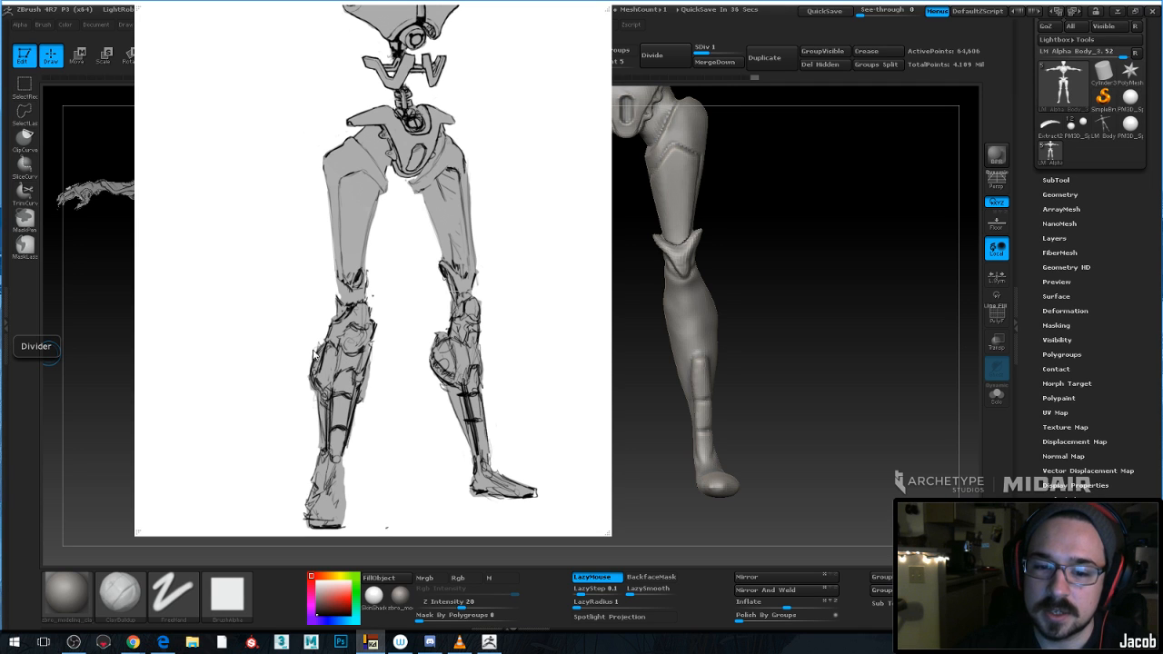
Shrink the reference window around the lower legs of the sketch and move it clear of the sculpting canvas
{"action": "left_click_drag", "start_coordinate": [430, 28], "coordinate": [427, 51]}
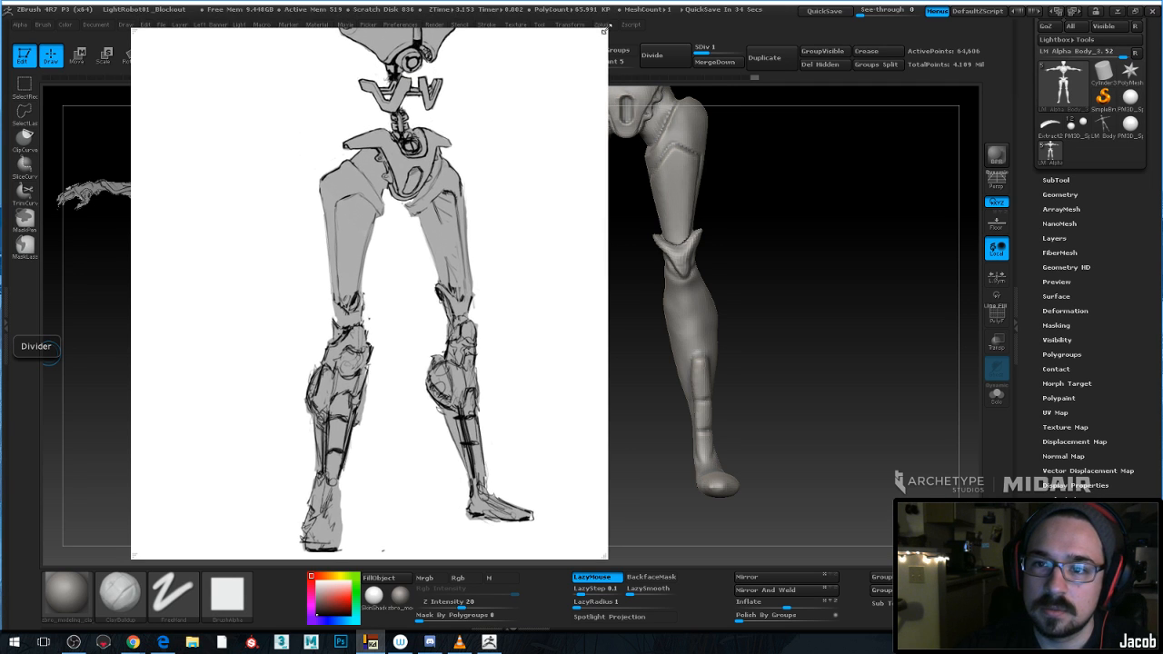
{"action": "mouse_move", "coordinate": [605, 30]}
{"action": "left_mouse_down"}
{"action": "mouse_move", "coordinate": [581, 160]}
{"action": "mouse_move", "coordinate": [601, 225]}
{"action": "left_mouse_up"}
{"action": "middle_click_drag", "start_coordinate": [422, 397], "coordinate": [399, 198]}
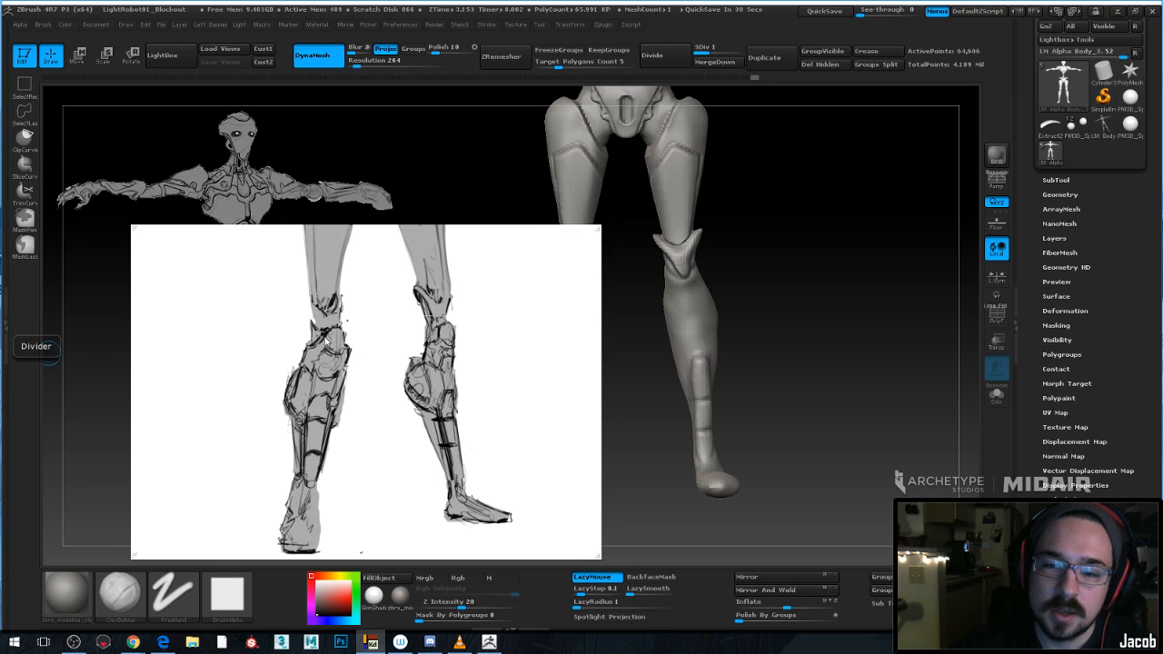
{"action": "left_click_drag", "start_coordinate": [367, 343], "coordinate": [0, 231]}
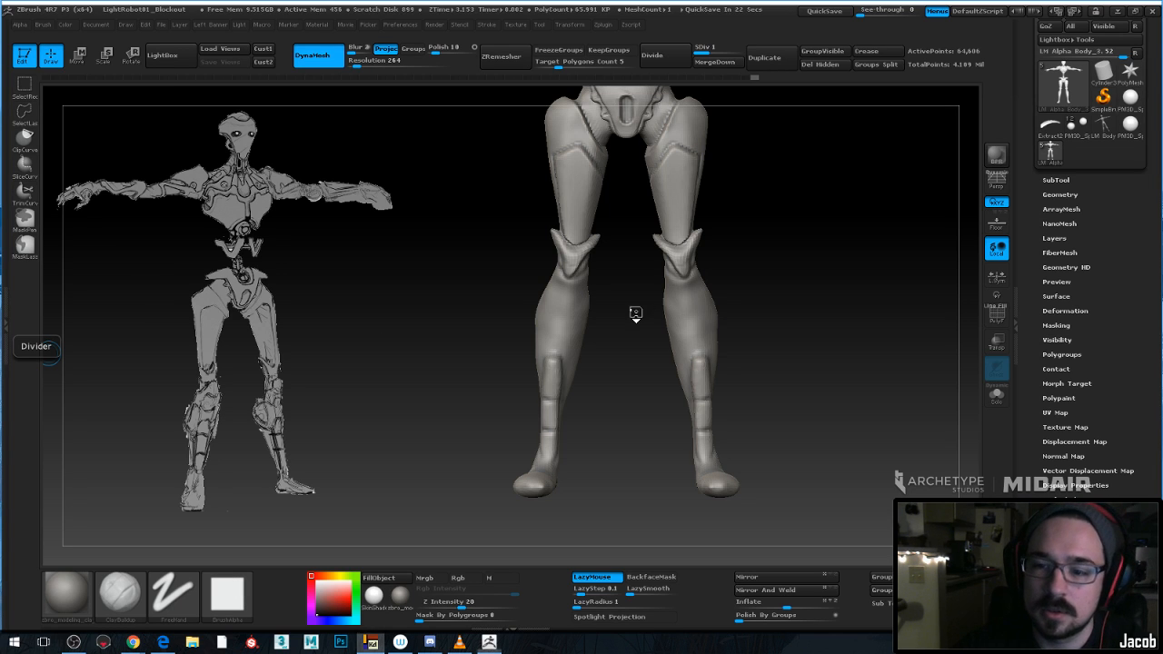
Mask a patch below the knee guard that wraps around the sides of the upper calf and invert the mask
{"action": "left_click_drag", "start_coordinate": [633, 314], "coordinate": [698, 312]}
{"action": "mouse_move", "coordinate": [677, 238]}
{"action": "left_mouse_down"}
{"action": "mouse_move", "coordinate": [670, 281]}
{"action": "mouse_move", "coordinate": [650, 295]}
{"action": "mouse_move", "coordinate": [703, 312]}
{"action": "mouse_move", "coordinate": [737, 267]}
{"action": "mouse_move", "coordinate": [691, 285]}
{"action": "mouse_move", "coordinate": [738, 314]}
{"action": "mouse_move", "coordinate": [732, 324]}
{"action": "mouse_move", "coordinate": [787, 290]}
{"action": "mouse_move", "coordinate": [707, 337]}
{"action": "mouse_move", "coordinate": [764, 322]}
{"action": "left_mouse_up"}
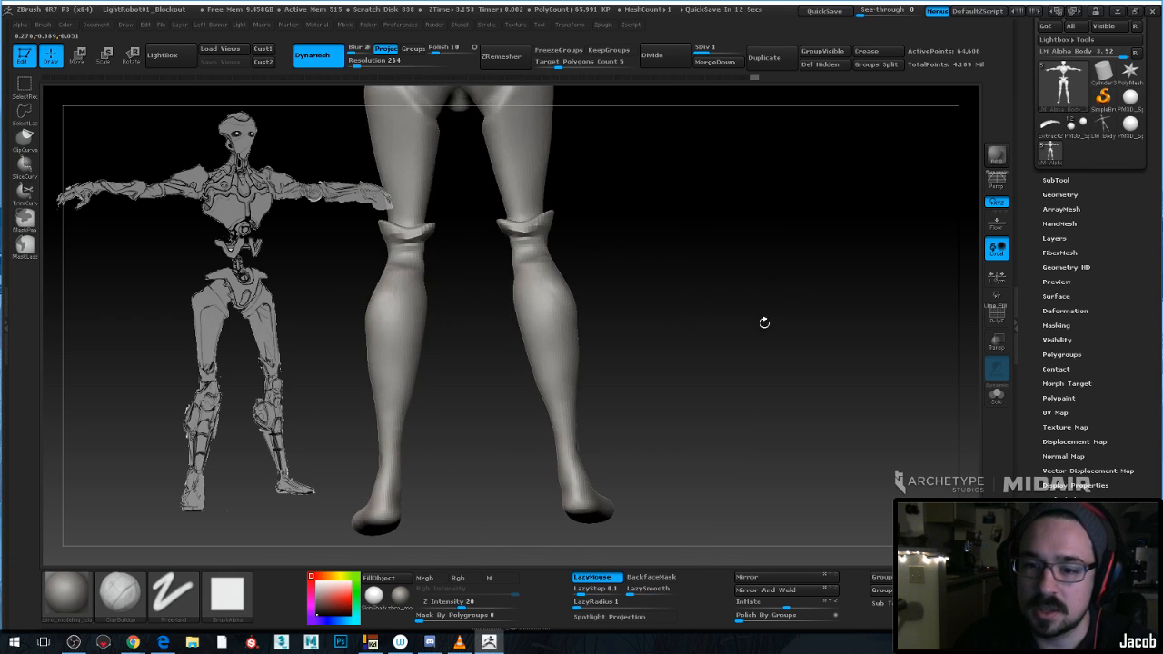
{"action": "mouse_move", "coordinate": [664, 264]}
{"action": "left_mouse_down"}
{"action": "mouse_move", "coordinate": [698, 391]}
{"action": "mouse_move", "coordinate": [688, 359]}
{"action": "mouse_move", "coordinate": [696, 369]}
{"action": "mouse_move", "coordinate": [564, 364]}
{"action": "mouse_move", "coordinate": [586, 374]}
{"action": "mouse_move", "coordinate": [555, 393]}
{"action": "left_mouse_up"}
{"action": "mouse_move", "coordinate": [683, 364]}
{"action": "left_mouse_down"}
{"action": "mouse_move", "coordinate": [636, 360]}
{"action": "mouse_move", "coordinate": [626, 332]}
{"action": "left_mouse_up"}
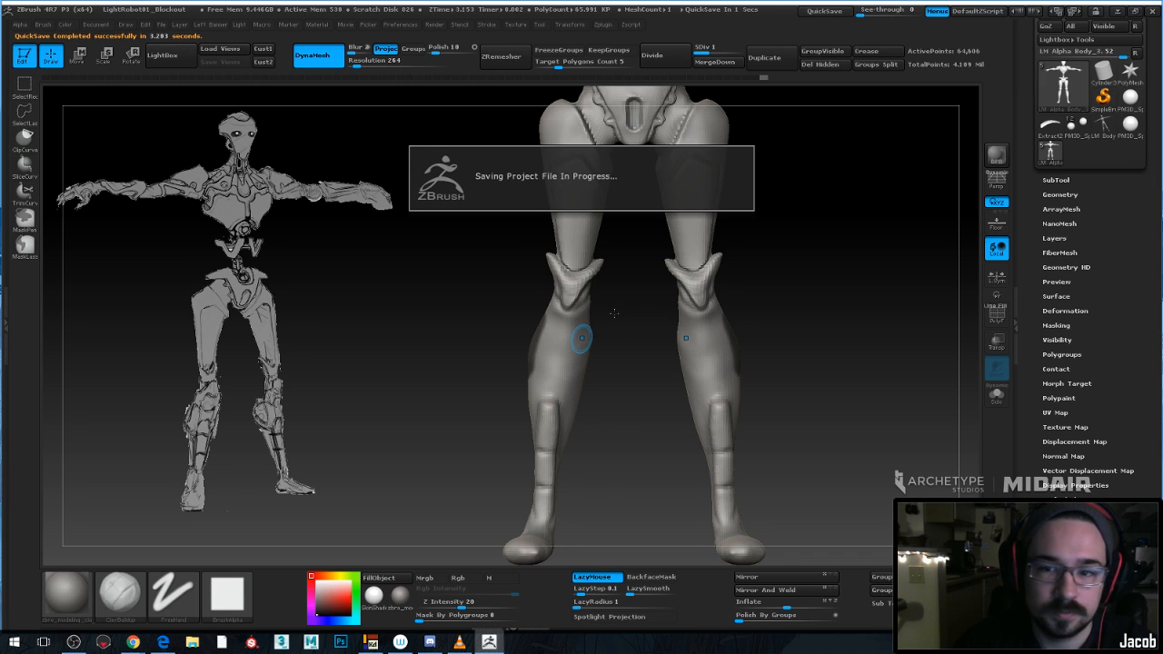
{"action": "left_click_drag", "start_coordinate": [629, 305], "coordinate": [648, 320], "text": "alt"}
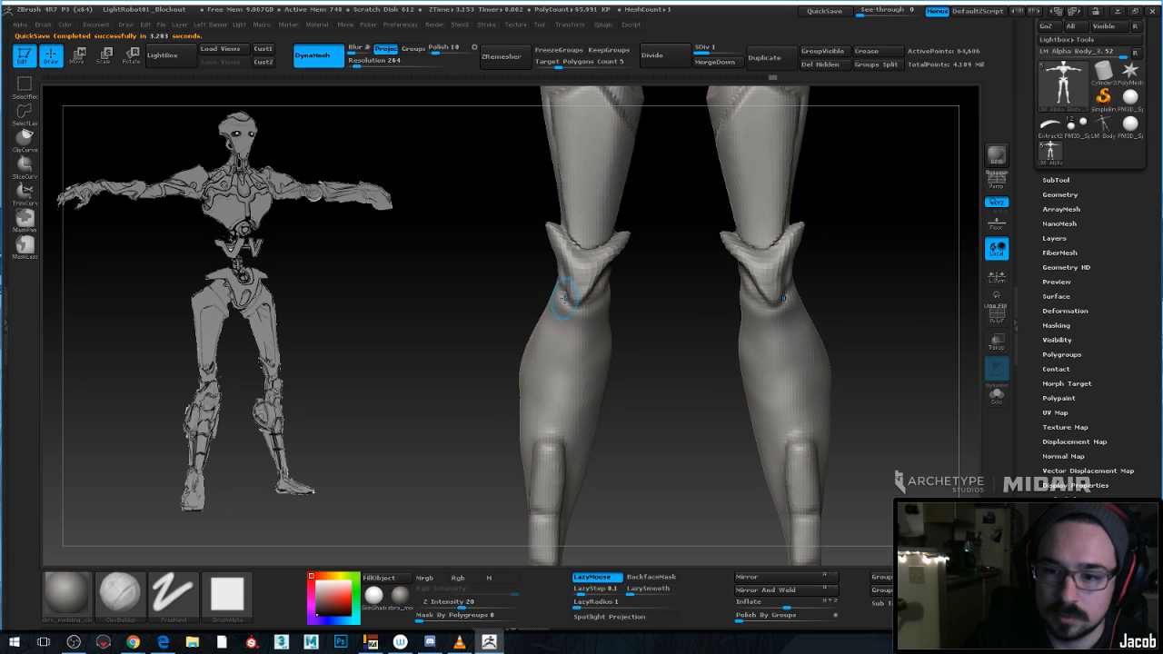
{"action": "mouse_move", "coordinate": [564, 298]}
{"action": "left_mouse_down", "text": "ctrl"}
{"action": "mouse_move", "coordinate": [585, 297]}
{"action": "mouse_move", "coordinate": [571, 302]}
{"action": "left_mouse_up", "text": "ctrl"}
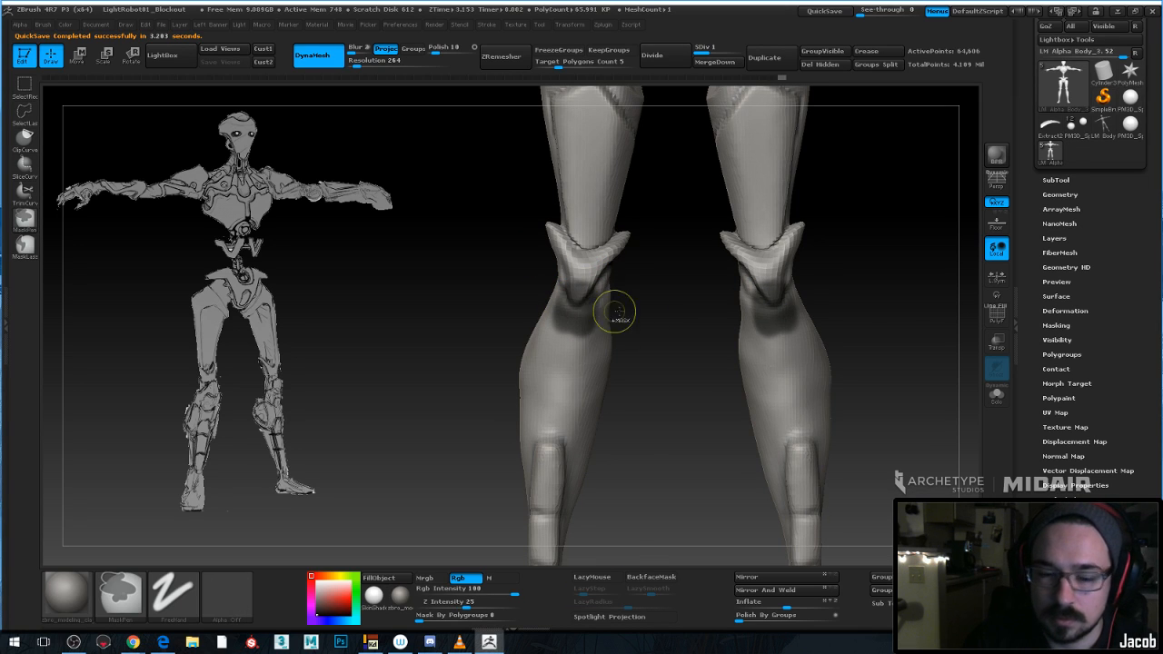
{"action": "mouse_move", "coordinate": [640, 311]}
{"action": "left_mouse_down"}
{"action": "mouse_move", "coordinate": [576, 316]}
{"action": "mouse_move", "coordinate": [606, 312]}
{"action": "mouse_move", "coordinate": [595, 343]}
{"action": "left_mouse_up"}
{"action": "left_click_drag", "start_coordinate": [649, 294], "coordinate": [734, 294]}
{"action": "mouse_move", "coordinate": [554, 314]}
{"action": "left_mouse_down", "text": "ctrl"}
{"action": "mouse_move", "coordinate": [514, 329]}
{"action": "mouse_move", "coordinate": [546, 334]}
{"action": "left_mouse_up", "text": "ctrl"}
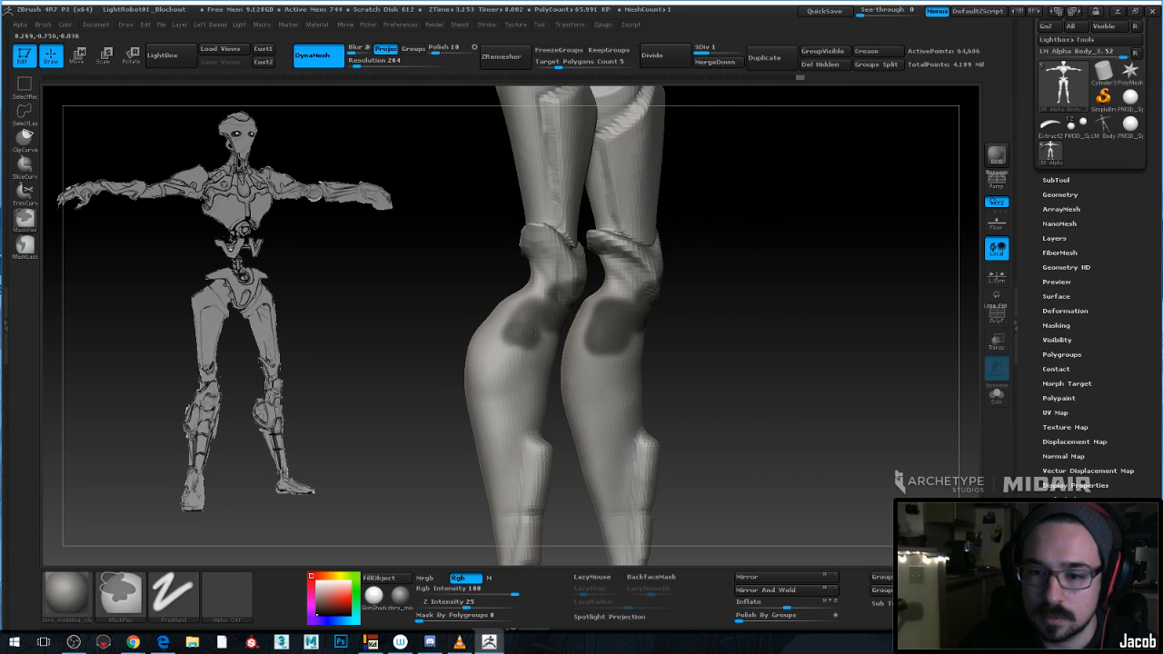
{"action": "key", "text": "ctrl+i"}
Pull the unmasked patch below the knee forward in side view with Transpose Move, clear the mask and return to drawing mode
{"action": "left_click_drag", "start_coordinate": [746, 289], "coordinate": [737, 270], "text": "shift"}
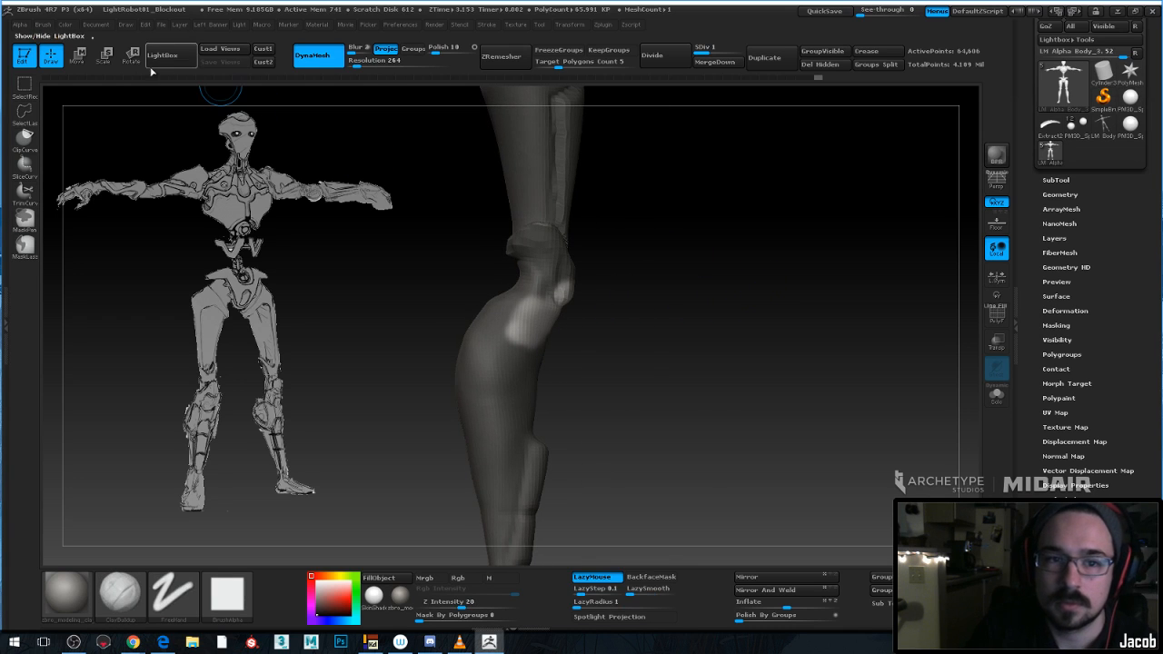
{"action": "left_click", "coordinate": [78, 56]}
{"action": "left_click_drag", "start_coordinate": [532, 315], "coordinate": [675, 314]}
{"action": "mouse_move", "coordinate": [589, 315]}
{"action": "left_mouse_down"}
{"action": "mouse_move", "coordinate": [600, 317]}
{"action": "mouse_move", "coordinate": [603, 234]}
{"action": "mouse_move", "coordinate": [599, 246]}
{"action": "left_mouse_up"}
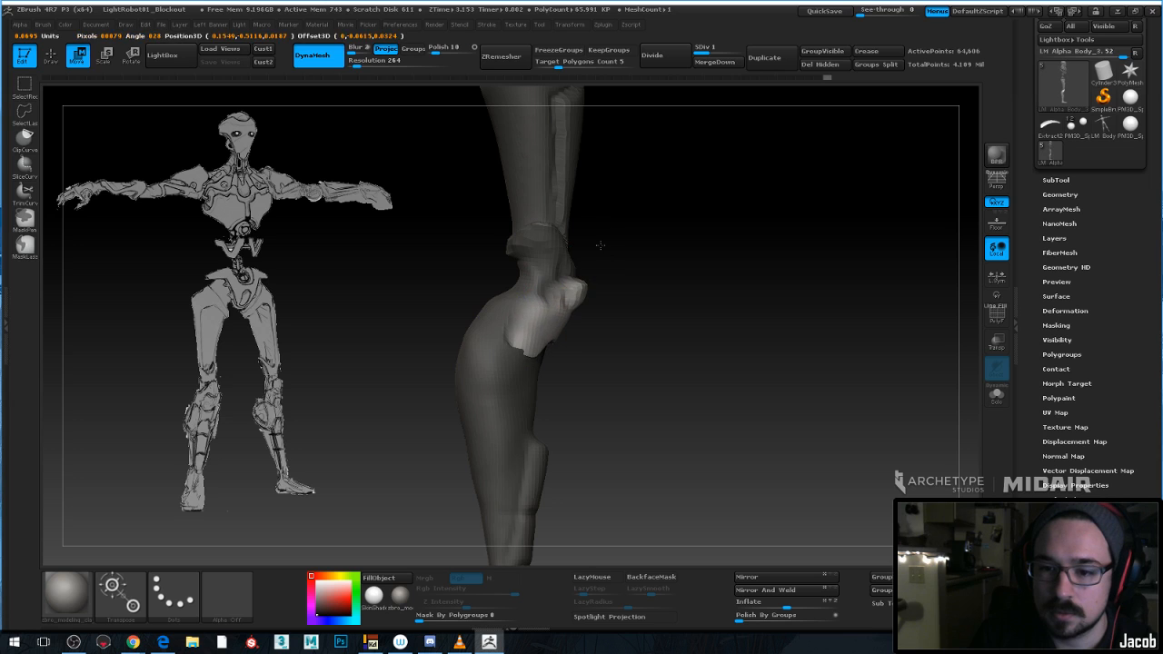
{"action": "left_click_drag", "start_coordinate": [553, 317], "coordinate": [555, 311]}
{"action": "mouse_move", "coordinate": [662, 261]}
{"action": "left_mouse_down", "text": "ctrl"}
{"action": "mouse_move", "coordinate": [642, 296]}
{"action": "mouse_move", "coordinate": [688, 278]}
{"action": "mouse_move", "coordinate": [656, 272]}
{"action": "left_mouse_up", "text": "ctrl"}
{"action": "left_click", "coordinate": [52, 60]}
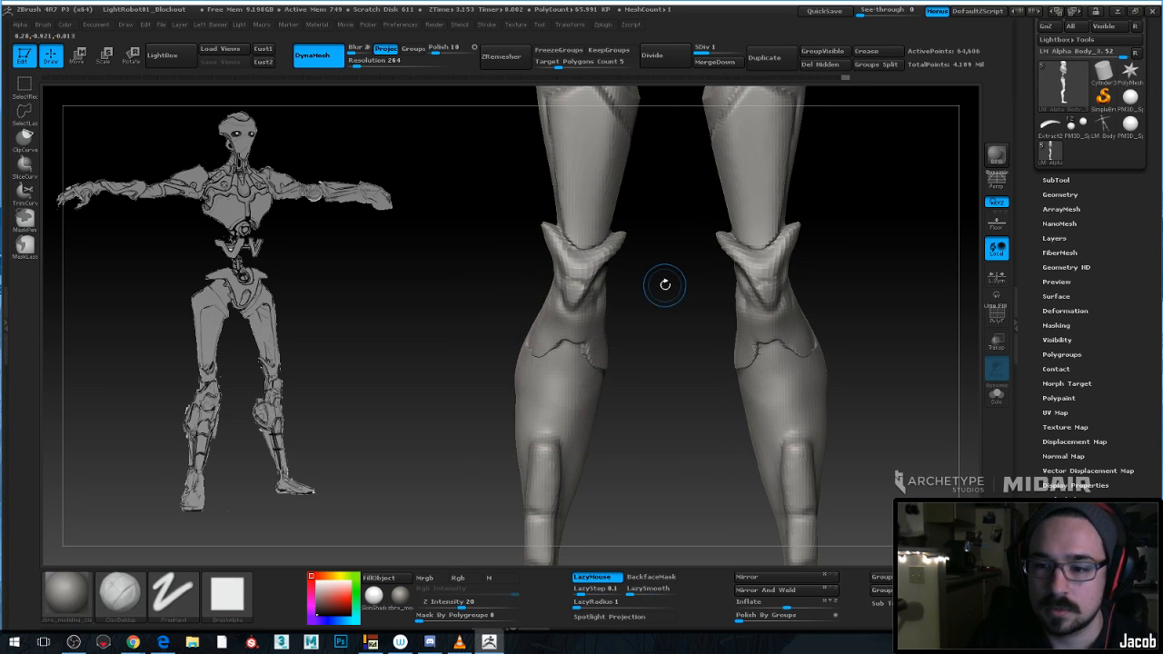
Undo the mask clearing and reshape the unmasked plate below the knee with an enlarged Move brush
{"action": "key", "text": "space"}
{"action": "key", "text": "ctrl+z"}
{"action": "key", "text": "space"}
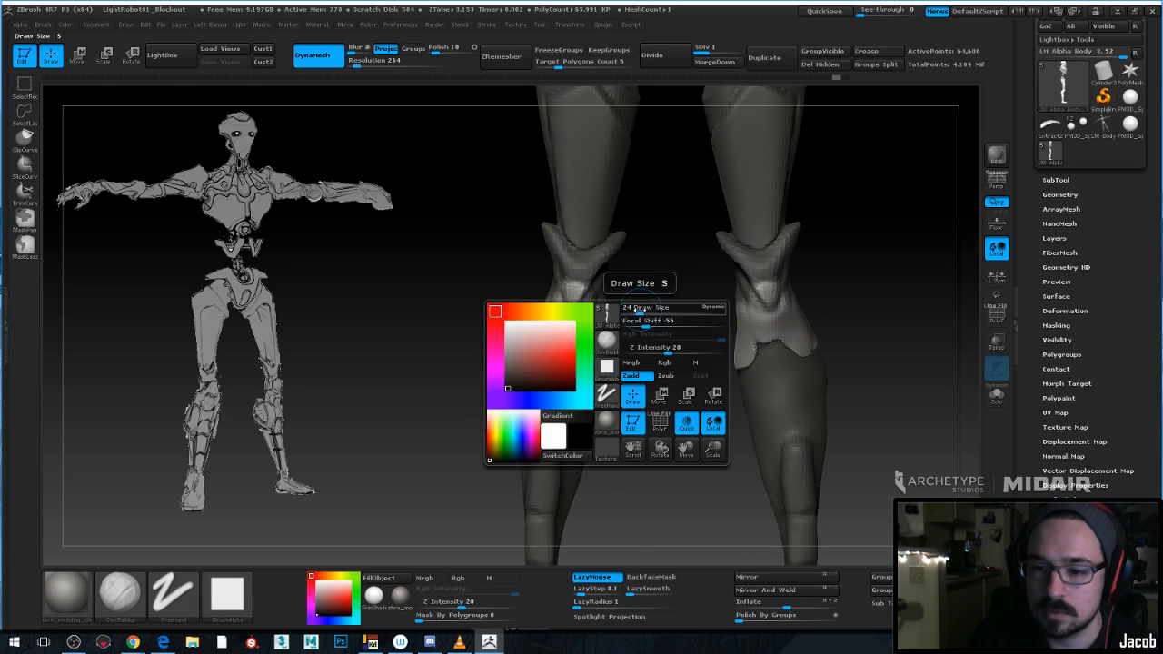
{"action": "left_click_drag", "start_coordinate": [637, 311], "coordinate": [654, 314]}
{"action": "key", "text": "b"}
{"action": "key", "text": "m"}
{"action": "key", "text": "v"}
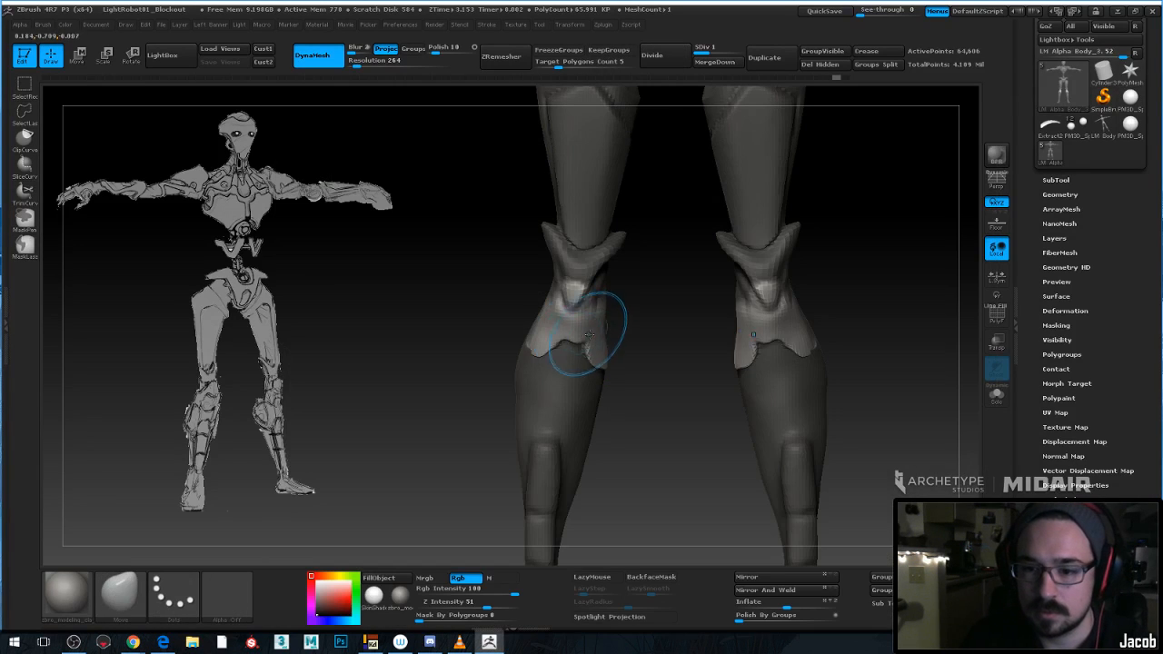
{"action": "key", "text": "space"}
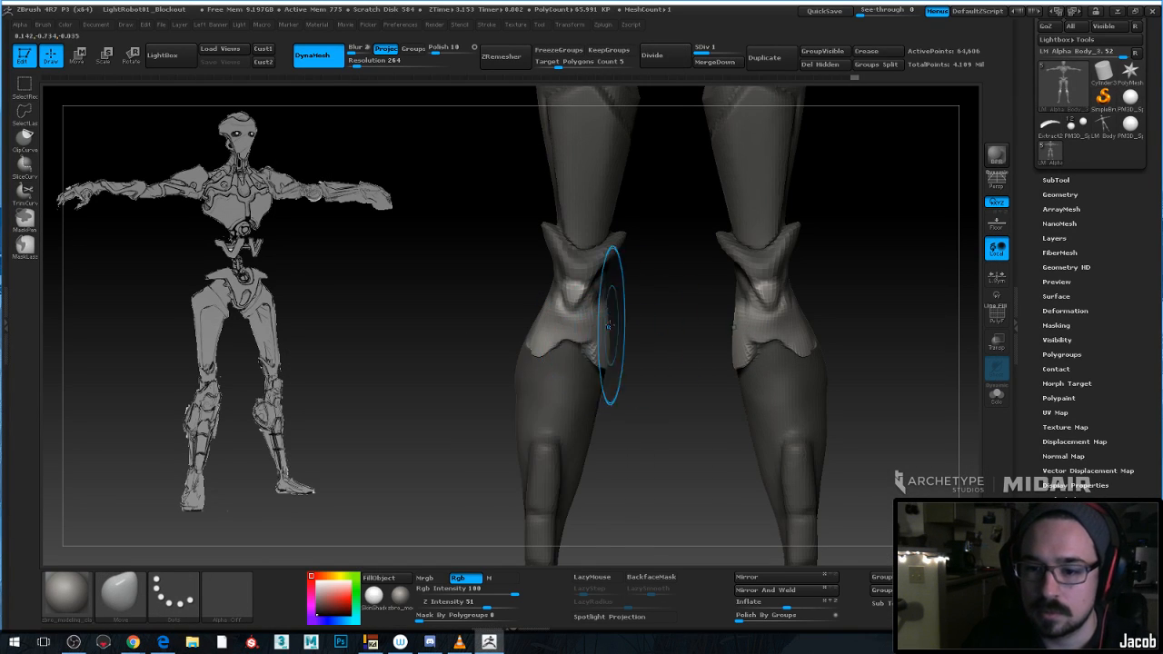
{"action": "mouse_move", "coordinate": [556, 322]}
{"action": "left_mouse_down"}
{"action": "mouse_move", "coordinate": [540, 317]}
{"action": "mouse_move", "coordinate": [614, 315]}
{"action": "mouse_move", "coordinate": [545, 304]}
{"action": "mouse_move", "coordinate": [576, 290]}
{"action": "left_mouse_up"}
{"action": "mouse_move", "coordinate": [670, 300]}
{"action": "left_mouse_down", "text": "alt"}
{"action": "mouse_move", "coordinate": [670, 264]}
{"action": "mouse_move", "coordinate": [656, 281]}
{"action": "mouse_move", "coordinate": [688, 281]}
{"action": "mouse_move", "coordinate": [677, 282]}
{"action": "left_mouse_up", "text": "alt"}
{"action": "left_click_drag", "start_coordinate": [677, 282], "coordinate": [693, 340], "text": "alt"}
{"action": "left_click_drag", "start_coordinate": [581, 287], "coordinate": [599, 290]}
{"action": "key", "text": "space"}
{"action": "left_click_drag", "start_coordinate": [690, 282], "coordinate": [545, 318]}
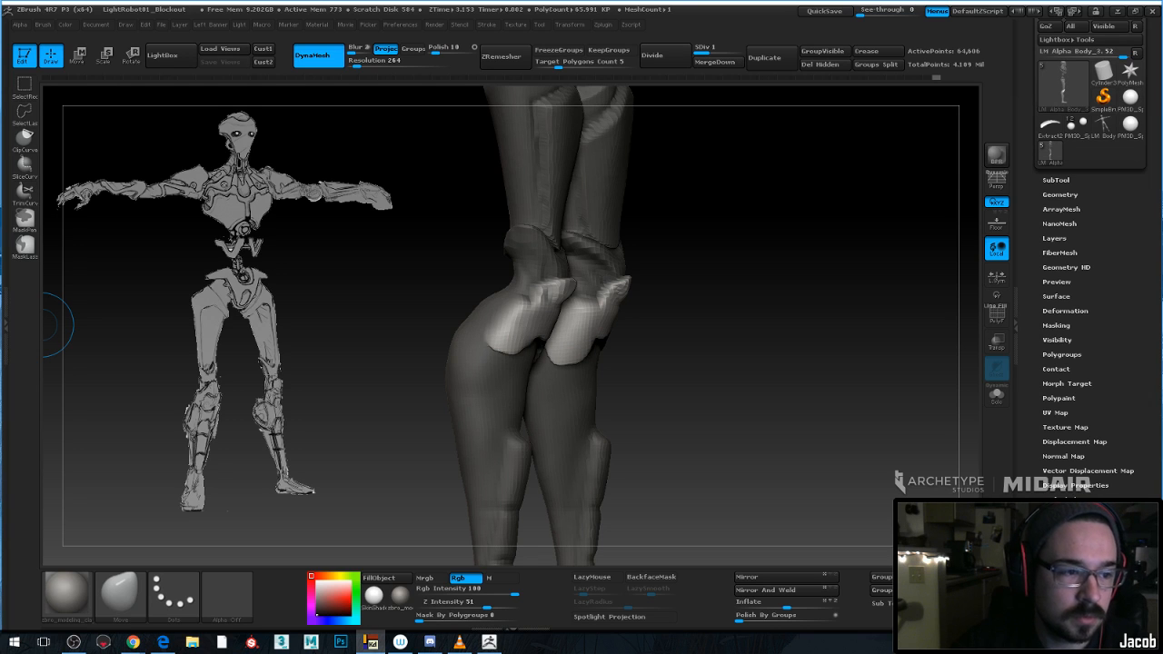
Carve the side and lower edges of the raised plate below the knee guard with the Dam_Standard brush
{"action": "mouse_move", "coordinate": [791, 324]}
{"action": "left_mouse_down"}
{"action": "mouse_move", "coordinate": [803, 312]}
{"action": "mouse_move", "coordinate": [688, 249]}
{"action": "mouse_move", "coordinate": [630, 268]}
{"action": "left_mouse_up"}
{"action": "key", "text": "space"}
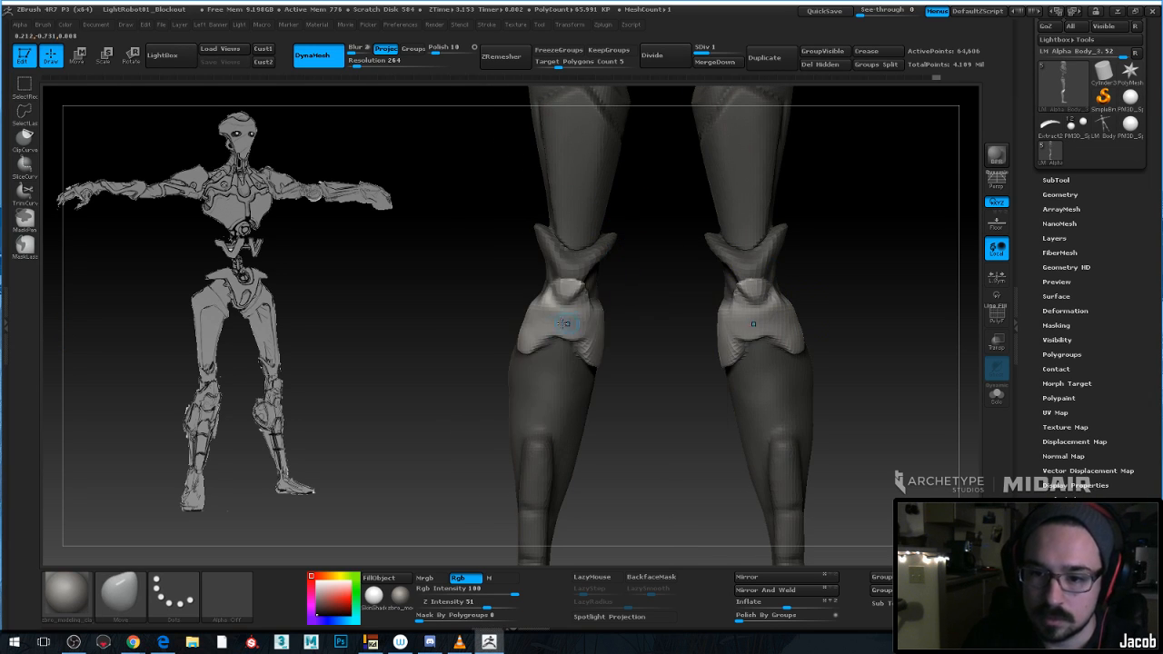
{"action": "key", "text": "b"}
{"action": "key", "text": "d"}
{"action": "key", "text": "s"}
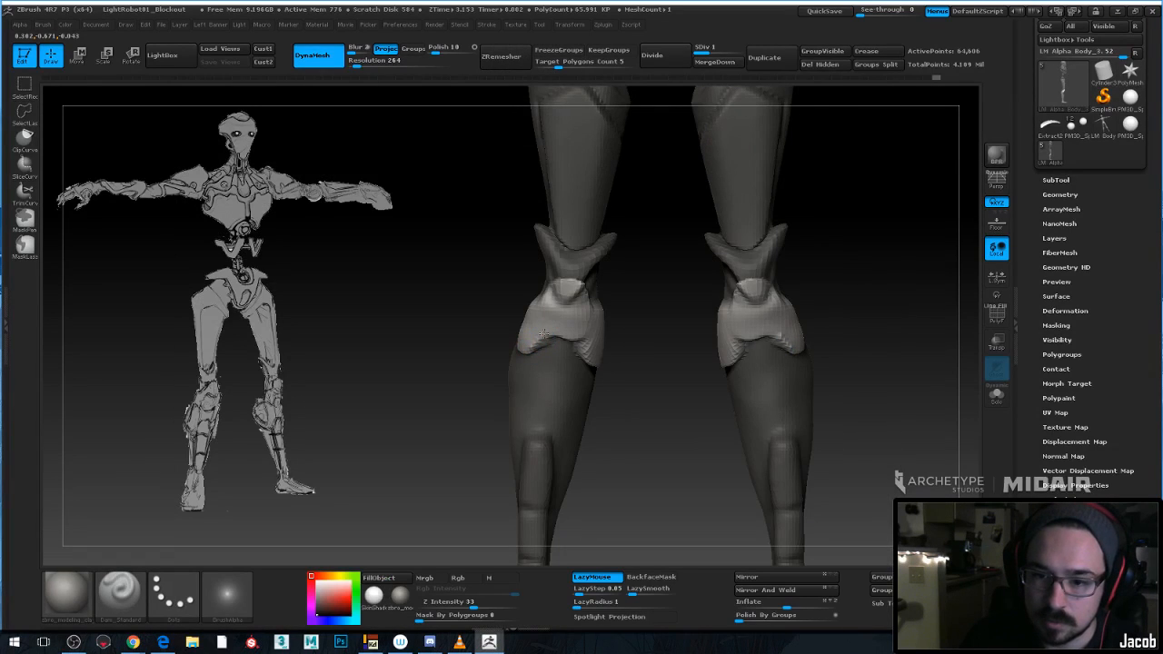
{"action": "left_click_drag", "start_coordinate": [623, 317], "coordinate": [599, 350]}
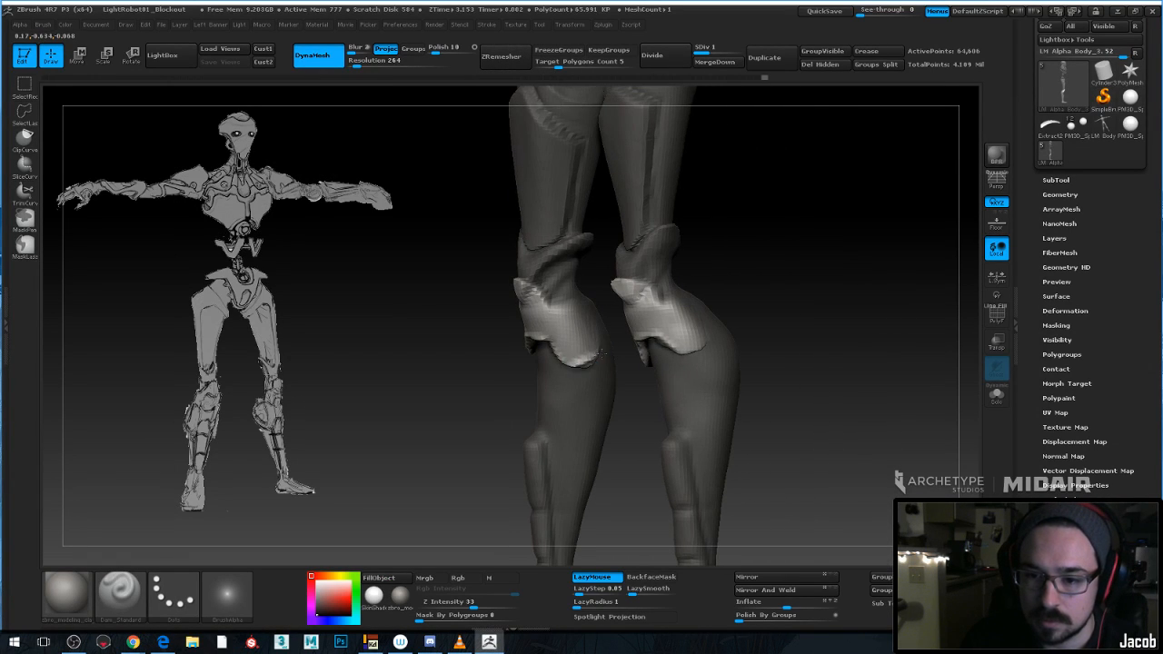
{"action": "key", "text": "shift"}
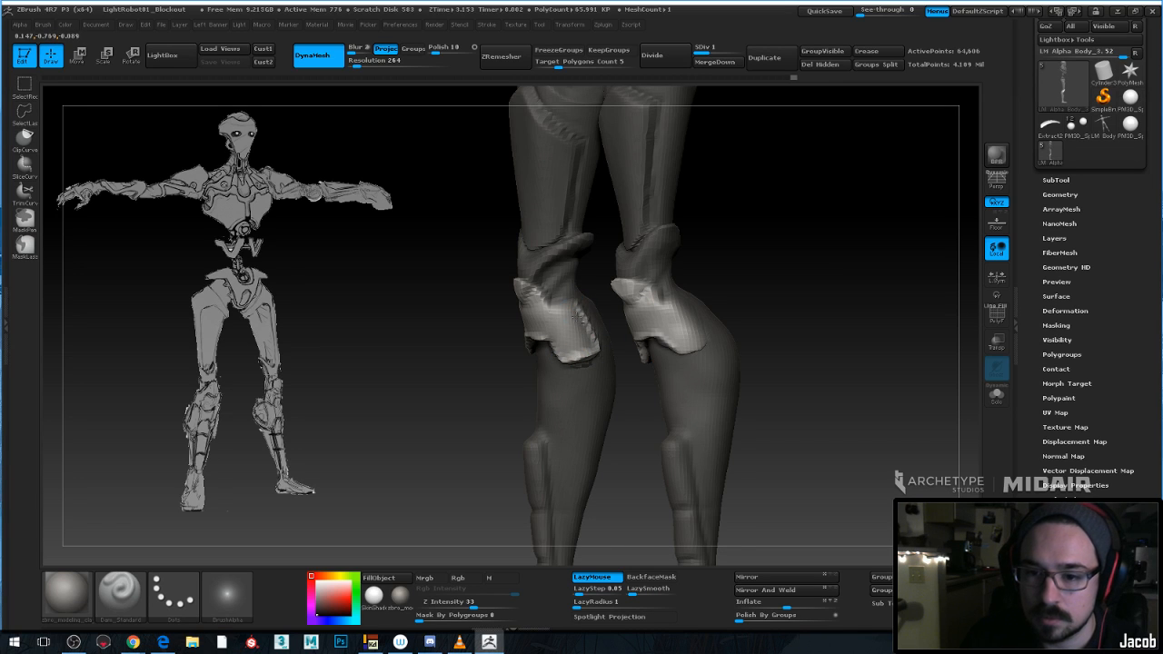
{"action": "mouse_move", "coordinate": [784, 262]}
{"action": "left_mouse_down"}
{"action": "mouse_move", "coordinate": [647, 296]}
{"action": "mouse_move", "coordinate": [647, 275]}
{"action": "mouse_move", "coordinate": [632, 285]}
{"action": "mouse_move", "coordinate": [675, 289]}
{"action": "left_mouse_up"}
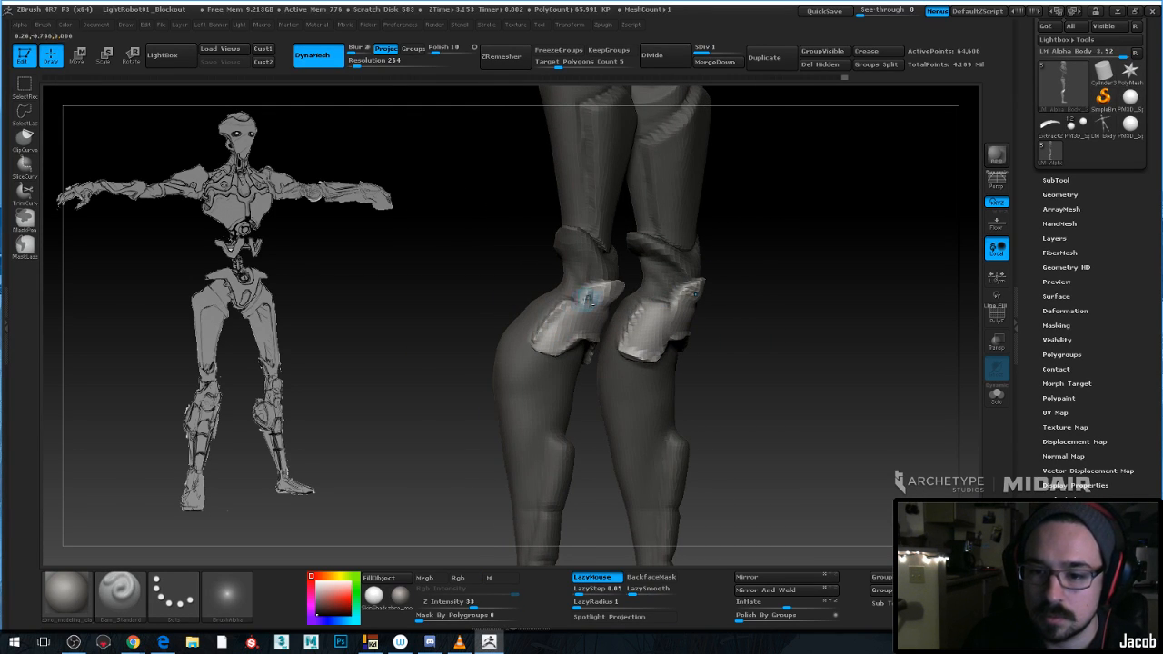
{"action": "mouse_move", "coordinate": [739, 260]}
{"action": "left_mouse_down"}
{"action": "mouse_move", "coordinate": [682, 294]}
{"action": "mouse_move", "coordinate": [727, 297]}
{"action": "left_mouse_up"}
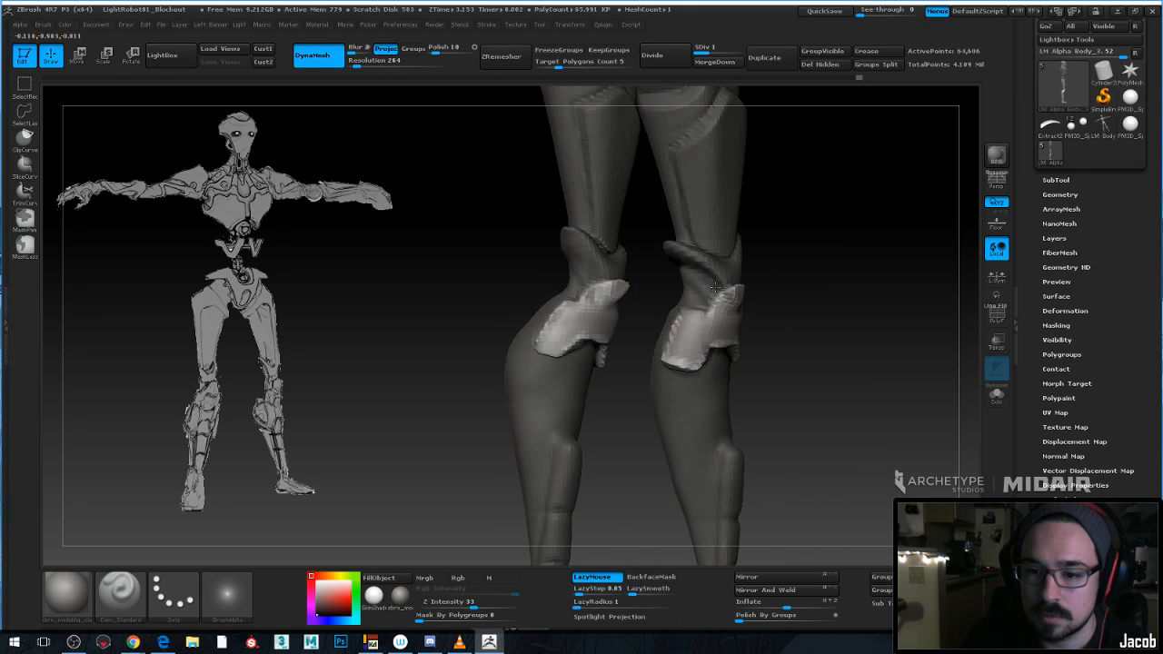
{"action": "left_click_drag", "start_coordinate": [538, 345], "coordinate": [581, 336]}
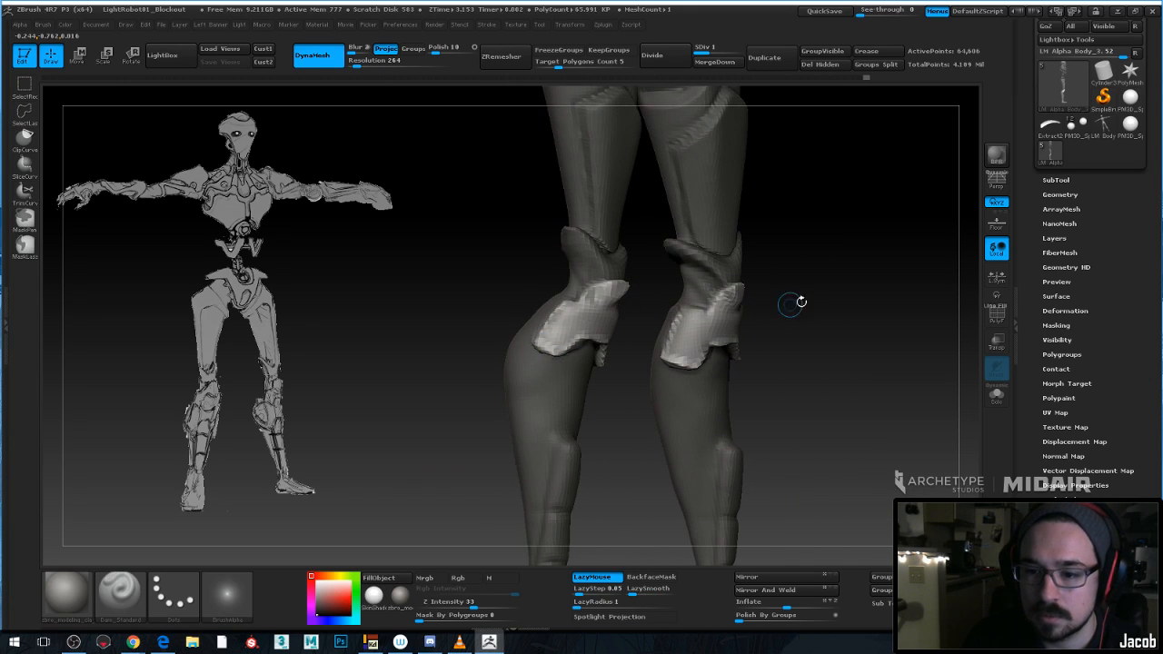
Adjust the upper contour of the plate below the knee in front view with the Move brush
{"action": "mouse_move", "coordinate": [791, 301]}
{"action": "left_mouse_down", "text": "alt"}
{"action": "mouse_move", "coordinate": [700, 285]}
{"action": "mouse_move", "coordinate": [708, 288]}
{"action": "mouse_move", "coordinate": [680, 299]}
{"action": "mouse_move", "coordinate": [668, 345]}
{"action": "mouse_move", "coordinate": [627, 372]}
{"action": "left_mouse_up", "text": "alt"}
{"action": "key", "text": "space"}
{"action": "left_click_drag", "start_coordinate": [655, 305], "coordinate": [659, 305]}
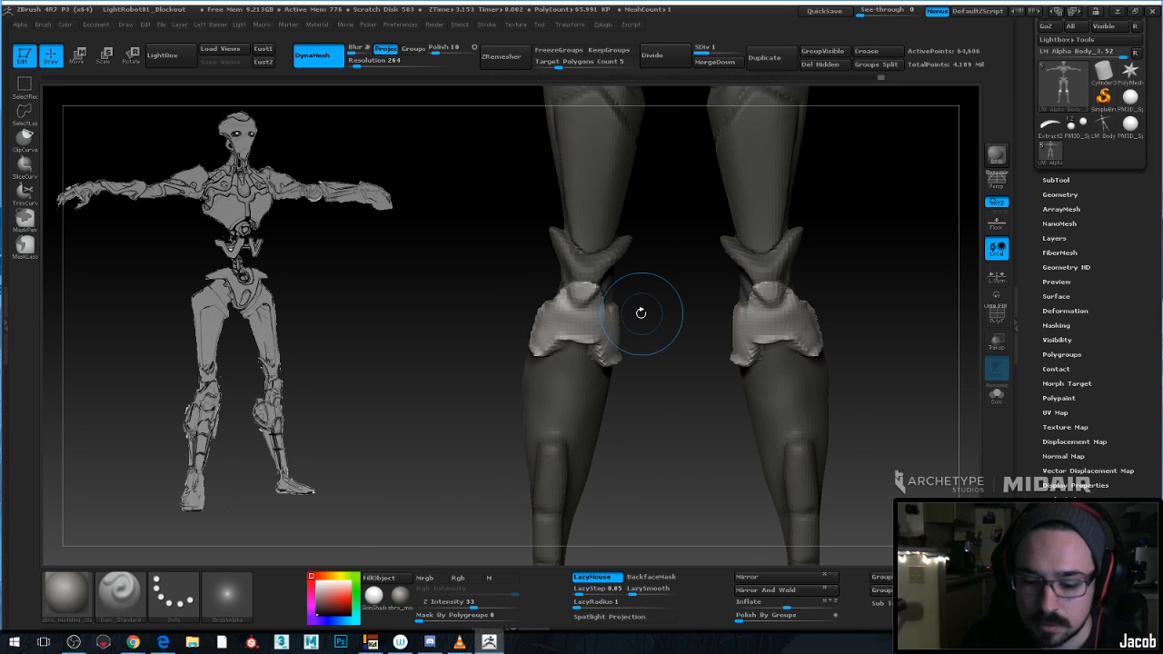
{"action": "key", "text": "b"}
{"action": "key", "text": "m"}
{"action": "key", "text": "v"}
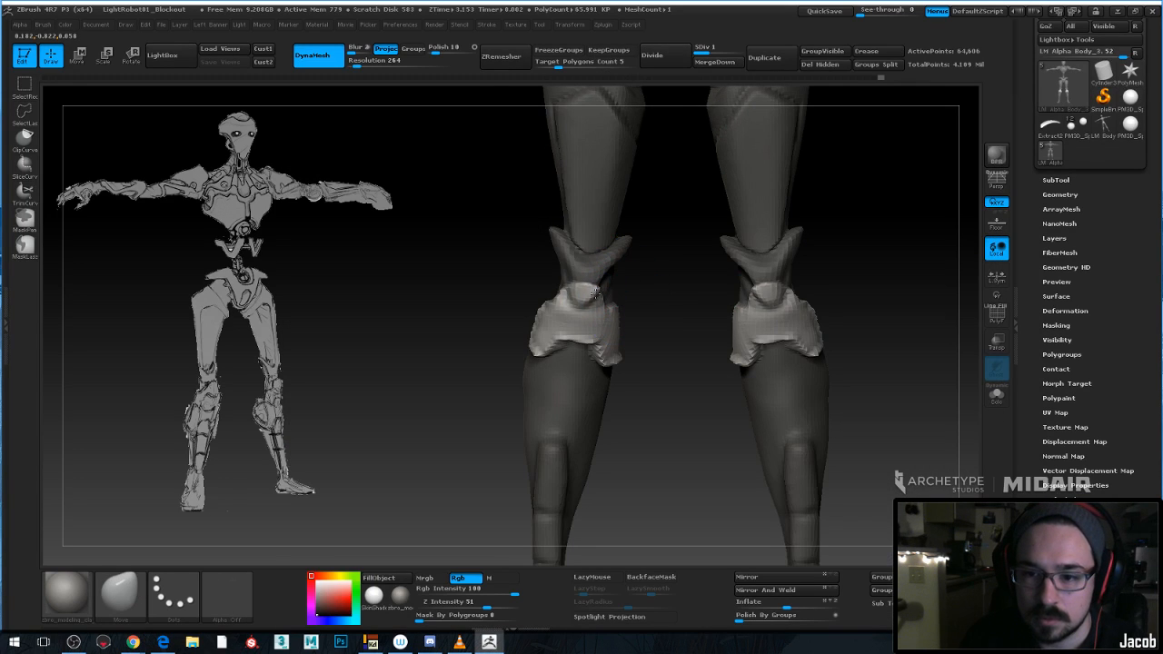
{"action": "left_click_drag", "start_coordinate": [561, 288], "coordinate": [592, 291]}
{"action": "mouse_move", "coordinate": [620, 292]}
{"action": "right_mouse_down", "text": "ctrl"}
{"action": "mouse_move", "coordinate": [662, 309]}
{"action": "mouse_move", "coordinate": [613, 309]}
{"action": "mouse_move", "coordinate": [633, 281]}
{"action": "mouse_move", "coordinate": [802, 267]}
{"action": "mouse_move", "coordinate": [701, 340]}
{"action": "right_mouse_up", "text": "ctrl"}
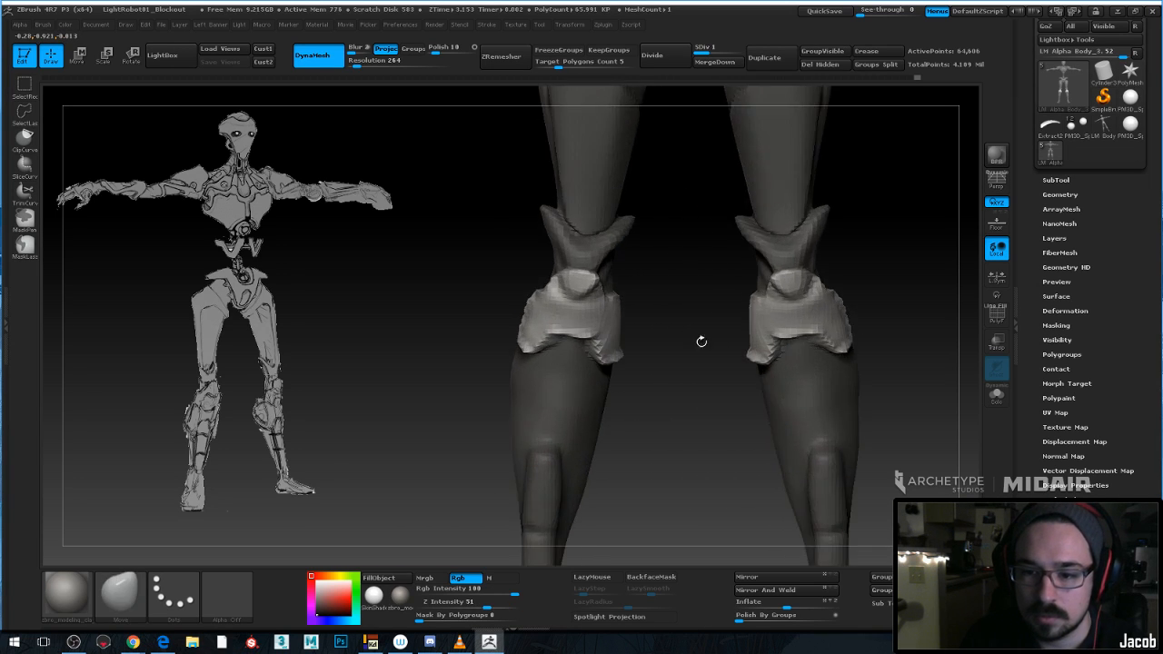
{"action": "key", "text": "space"}
{"action": "left_click_drag", "start_coordinate": [601, 357], "coordinate": [576, 357]}
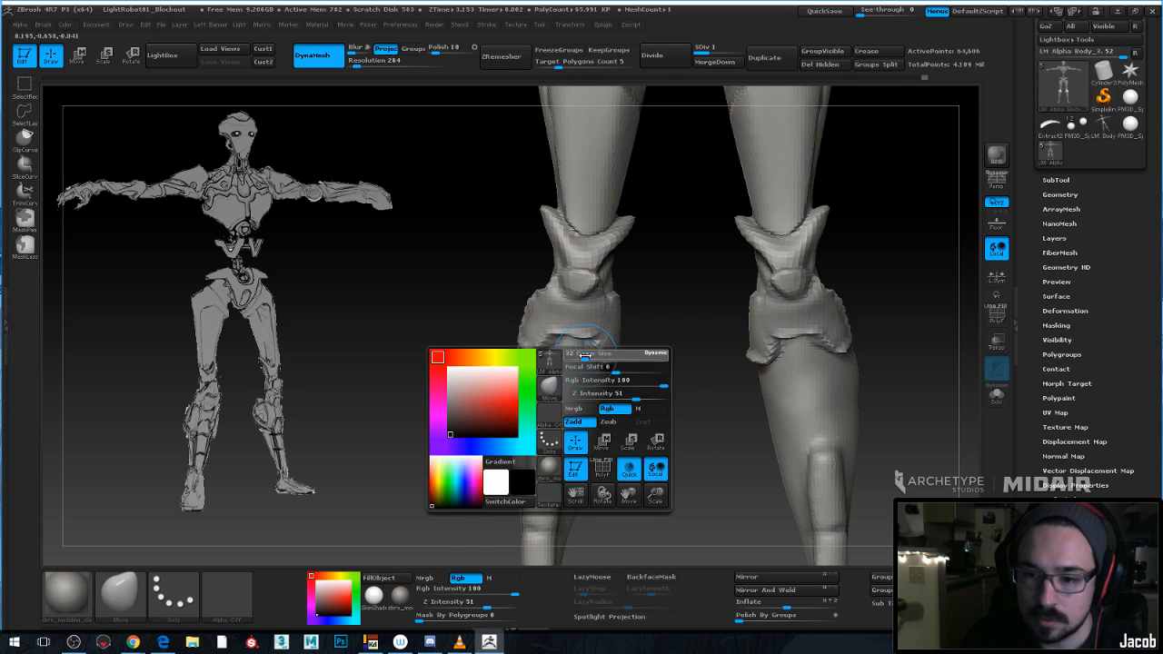
Carve a rectangular panel outline into the upper shin beneath the plate with a smaller Dam_Standard brush
{"action": "key", "text": "b"}
{"action": "key", "text": "d"}
{"action": "key", "text": "s"}
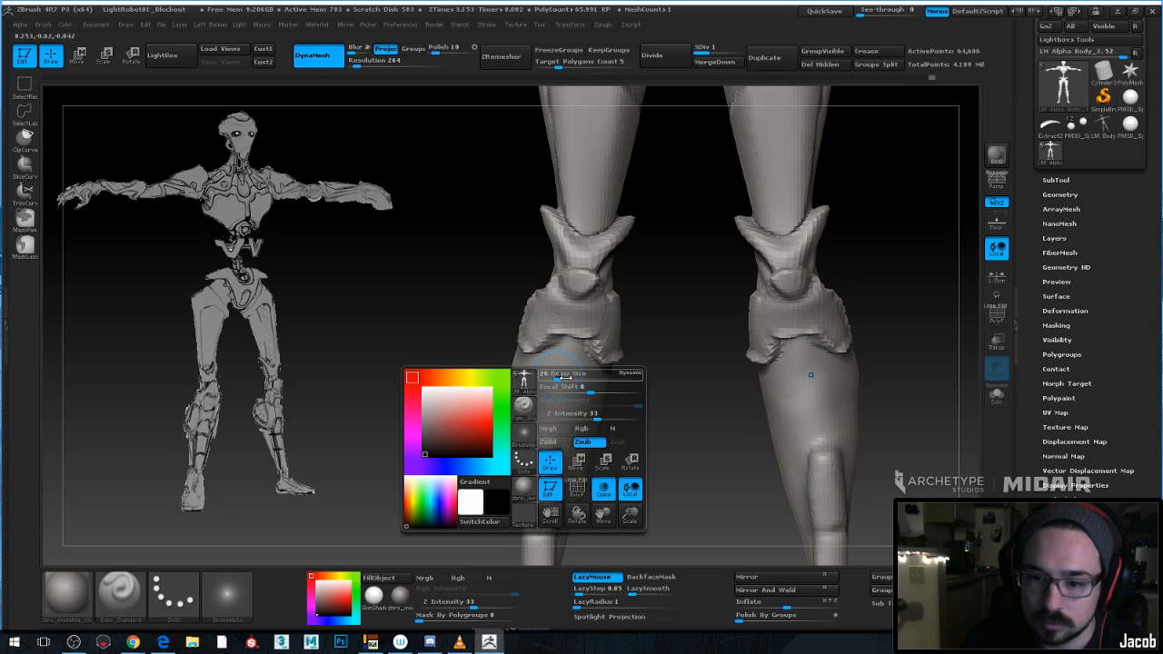
{"action": "left_click_drag", "start_coordinate": [565, 376], "coordinate": [555, 368]}
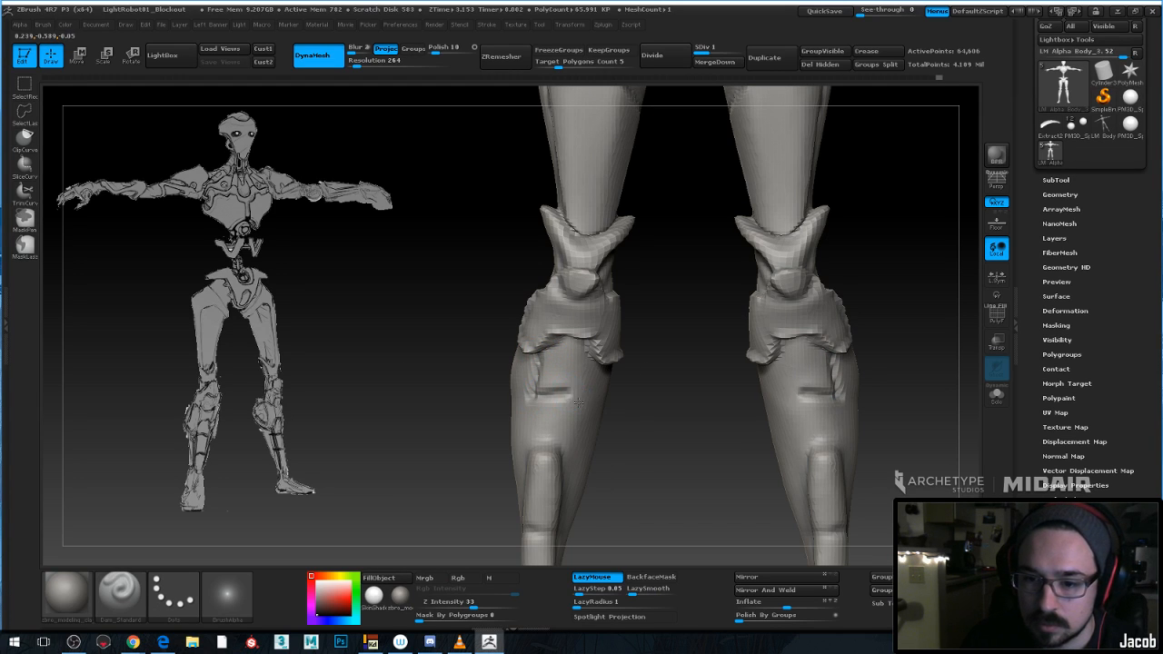
{"action": "left_click_drag", "start_coordinate": [647, 368], "coordinate": [573, 401]}
Flatten the upper part of the raised strip on the front of the shin with the hPolish brush
{"action": "mouse_move", "coordinate": [651, 402]}
{"action": "left_mouse_down"}
{"action": "mouse_move", "coordinate": [605, 399]}
{"action": "mouse_move", "coordinate": [680, 384]}
{"action": "mouse_move", "coordinate": [589, 412]}
{"action": "mouse_move", "coordinate": [659, 400]}
{"action": "left_mouse_up"}
{"action": "key", "text": "space"}
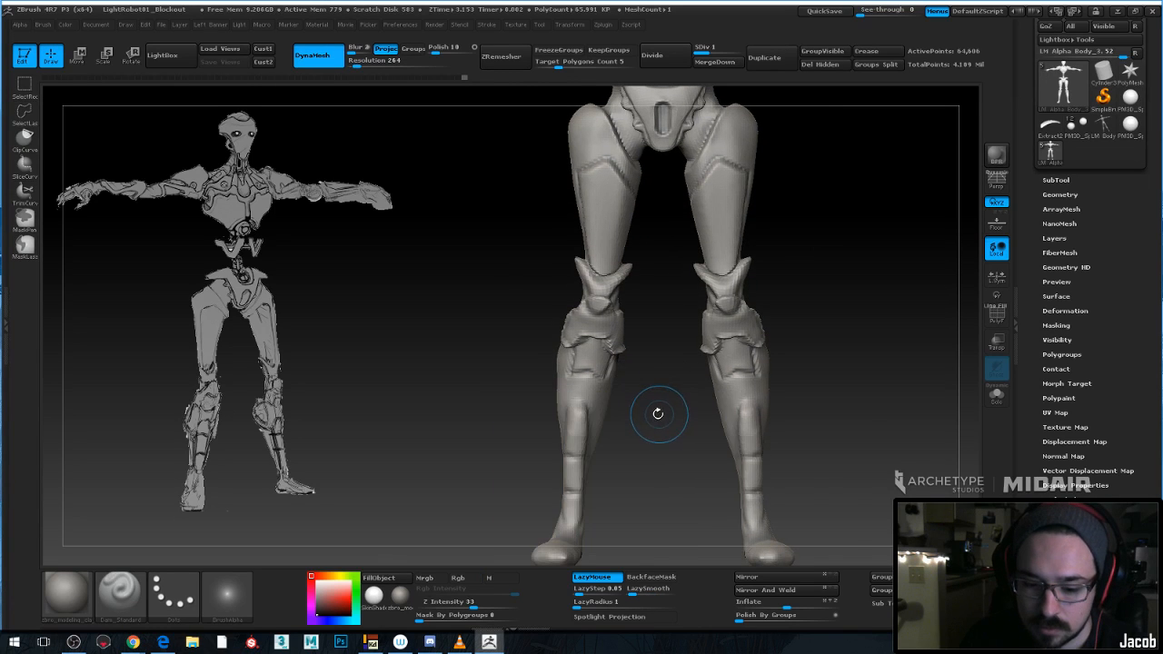
{"action": "key", "text": "b"}
{"action": "key", "text": "h"}
{"action": "key", "text": "p"}
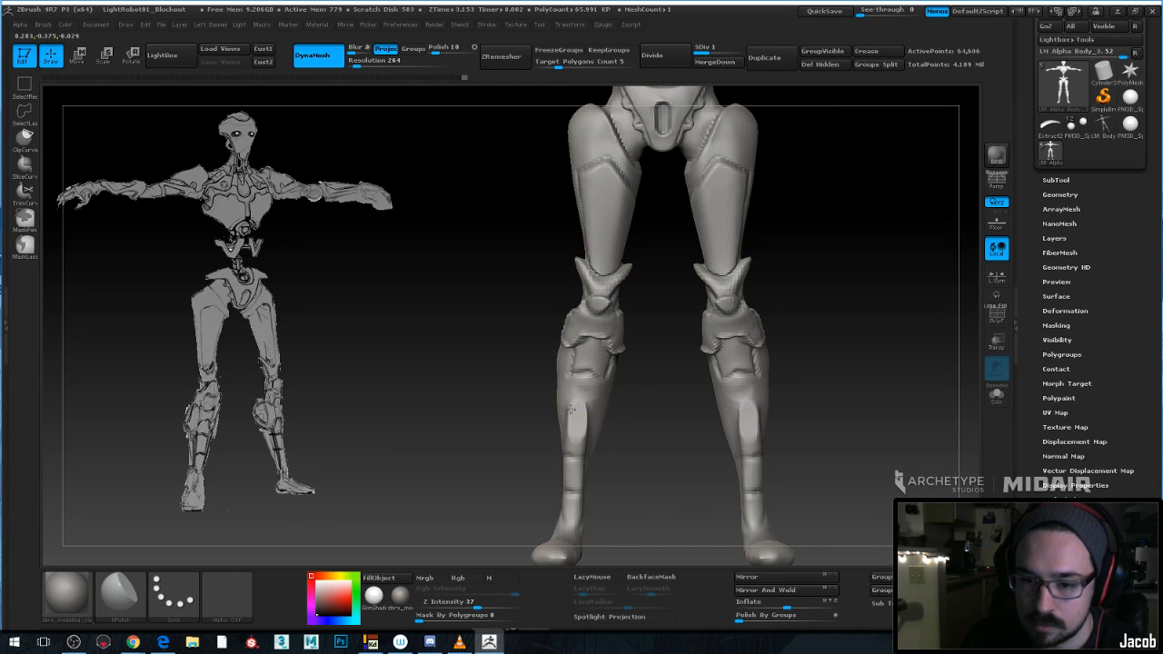
{"action": "mouse_move", "coordinate": [624, 422]}
{"action": "left_mouse_down"}
{"action": "mouse_move", "coordinate": [575, 416]}
{"action": "mouse_move", "coordinate": [632, 408]}
{"action": "mouse_move", "coordinate": [672, 433]}
{"action": "mouse_move", "coordinate": [618, 351]}
{"action": "left_mouse_up"}
Return to Dam_Standard and smooth away the panel's lower line and the groove running down the outer shin
{"action": "key", "text": "space"}
{"action": "key", "text": "b"}
{"action": "key", "text": "d"}
{"action": "key", "text": "s"}
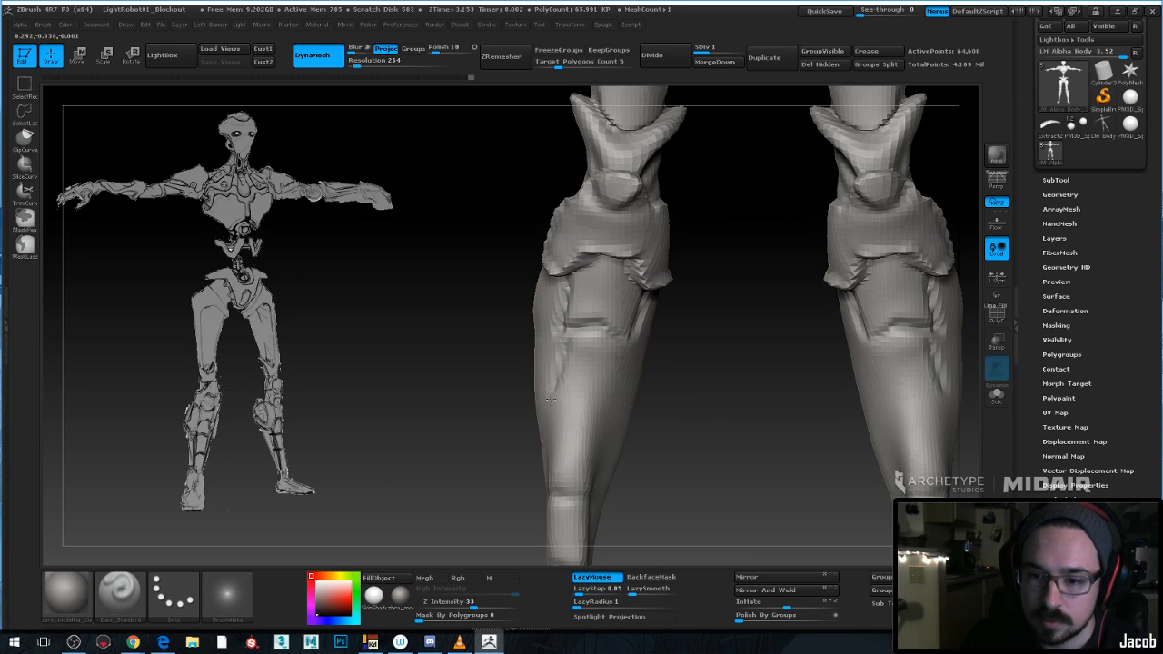
{"action": "mouse_move", "coordinate": [551, 397]}
{"action": "left_mouse_down", "text": "shift"}
{"action": "mouse_move", "coordinate": [566, 358]}
{"action": "mouse_move", "coordinate": [604, 352]}
{"action": "left_mouse_up", "text": "shift"}
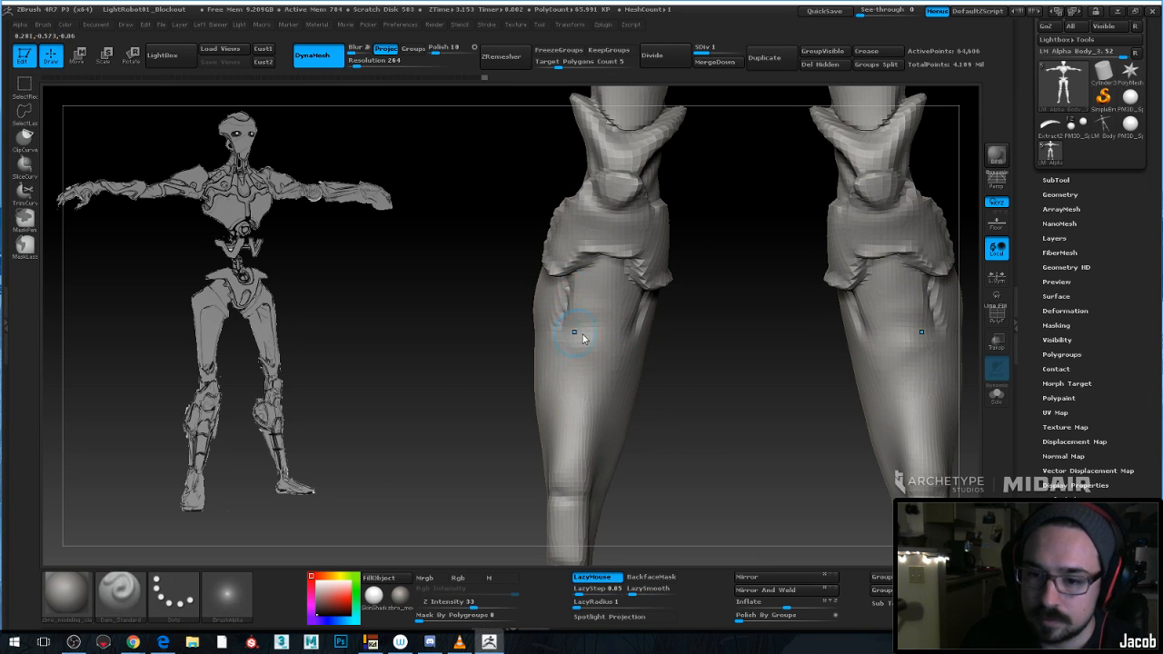
Recut the shin front as two stacked panels with side grooves and notched lower edges using Dam_Standard
{"action": "key", "text": "space"}
{"action": "key", "text": "space"}
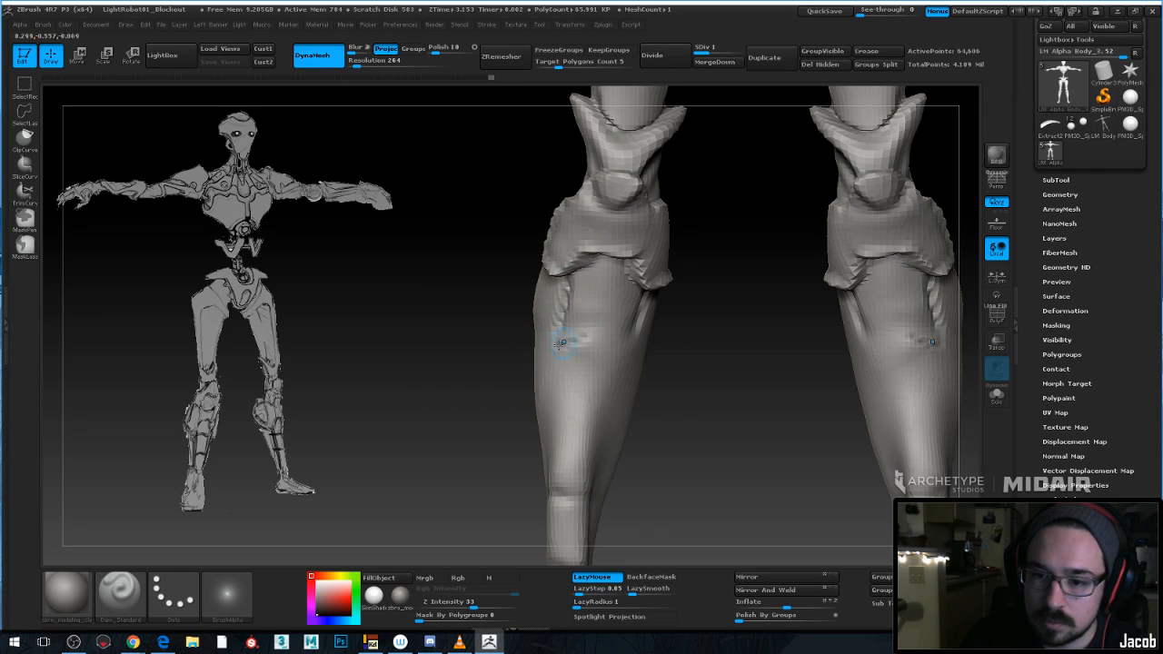
{"action": "left_click_drag", "start_coordinate": [681, 358], "coordinate": [636, 389], "text": "alt"}
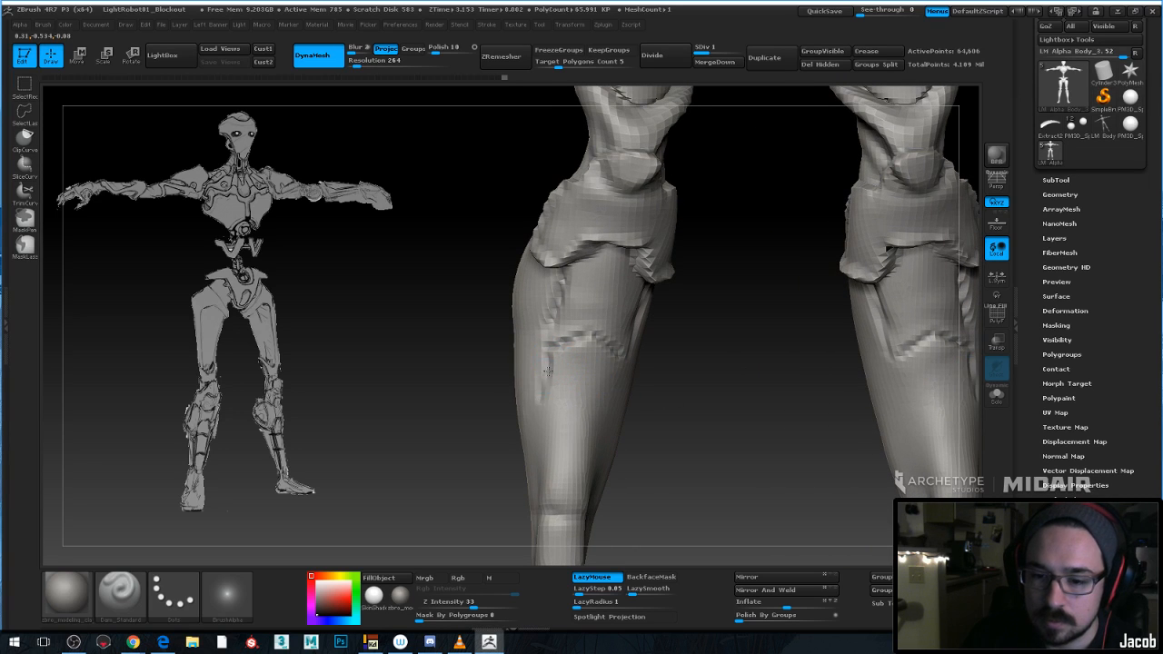
{"action": "left_click_drag", "start_coordinate": [587, 410], "coordinate": [609, 435]}
{"action": "mouse_move", "coordinate": [687, 414]}
{"action": "left_mouse_down"}
{"action": "mouse_move", "coordinate": [636, 389]}
{"action": "mouse_move", "coordinate": [694, 366]}
{"action": "mouse_move", "coordinate": [711, 405]}
{"action": "mouse_move", "coordinate": [699, 376]}
{"action": "mouse_move", "coordinate": [663, 350]}
{"action": "mouse_move", "coordinate": [657, 357]}
{"action": "mouse_move", "coordinate": [698, 414]}
{"action": "mouse_move", "coordinate": [633, 376]}
{"action": "mouse_move", "coordinate": [583, 373]}
{"action": "mouse_move", "coordinate": [586, 358]}
{"action": "left_mouse_up"}
Polish away the remaining raised strip and ridges on the lower shin and ankle with hPolish
{"action": "mouse_move", "coordinate": [673, 369]}
{"action": "left_mouse_down"}
{"action": "mouse_move", "coordinate": [647, 376]}
{"action": "mouse_move", "coordinate": [738, 376]}
{"action": "left_mouse_up"}
{"action": "right_click", "coordinate": [647, 376]}
{"action": "key", "text": "b"}
{"action": "key", "text": "h"}
{"action": "key", "text": "p"}
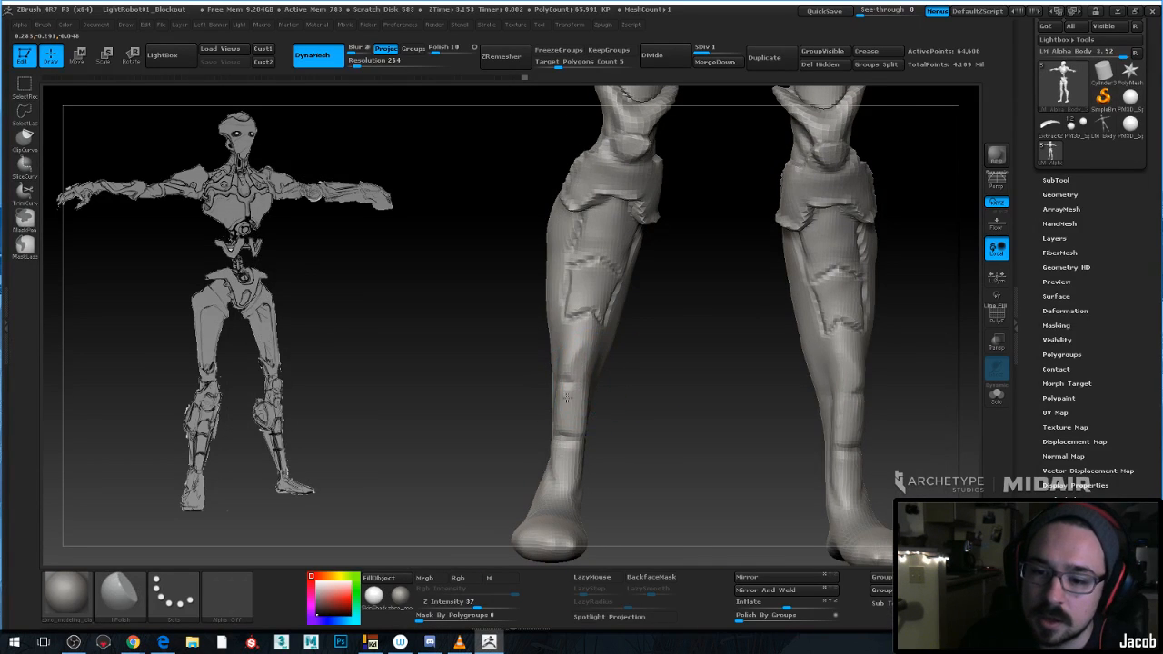
{"action": "mouse_move", "coordinate": [649, 390]}
{"action": "left_mouse_down"}
{"action": "mouse_move", "coordinate": [592, 366]}
{"action": "mouse_move", "coordinate": [595, 394]}
{"action": "mouse_move", "coordinate": [654, 384]}
{"action": "left_mouse_up"}
{"action": "left_click_drag", "start_coordinate": [562, 469], "coordinate": [619, 415]}
Thicken the lower shin beneath the panels with an enlarged Inflat brush at Z Intensity 10
{"action": "key", "text": "b"}
{"action": "key", "text": "i"}
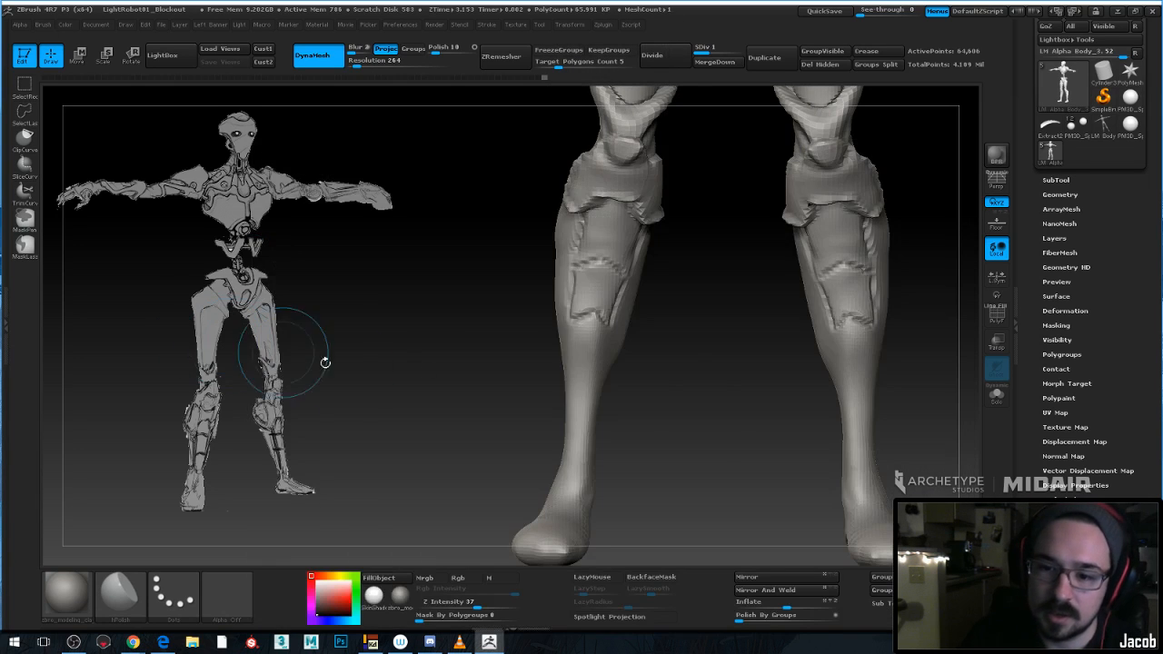
{"action": "left_click_drag", "start_coordinate": [694, 422], "coordinate": [585, 391]}
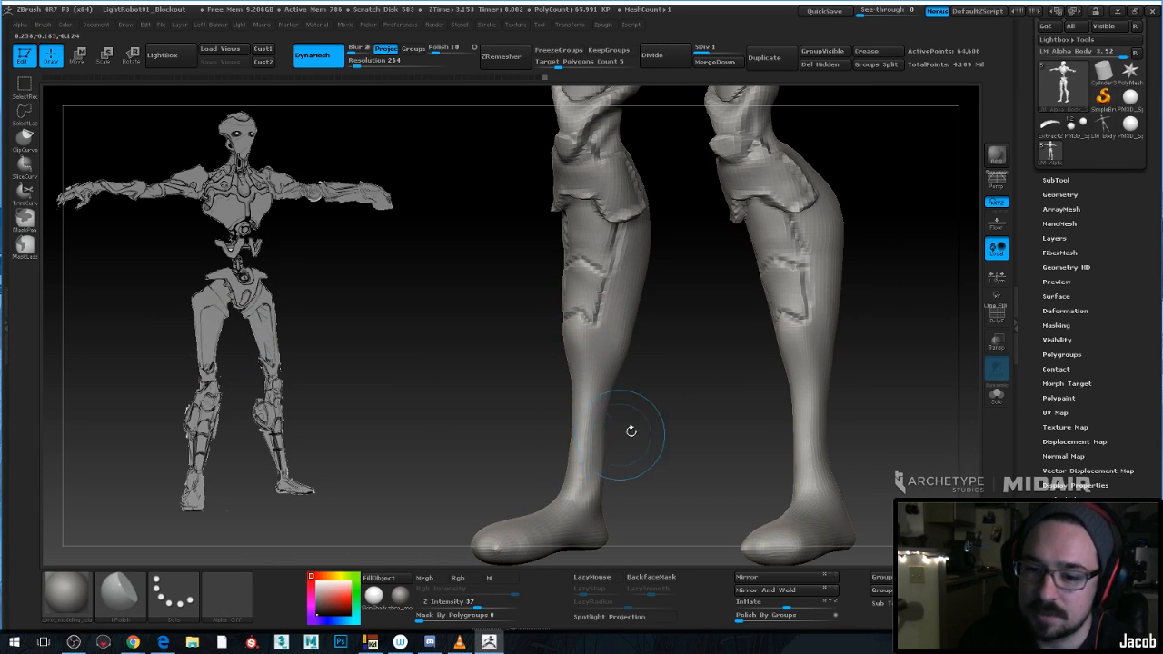
{"action": "left_click_drag", "start_coordinate": [631, 431], "coordinate": [639, 402]}
{"action": "key", "text": "space"}
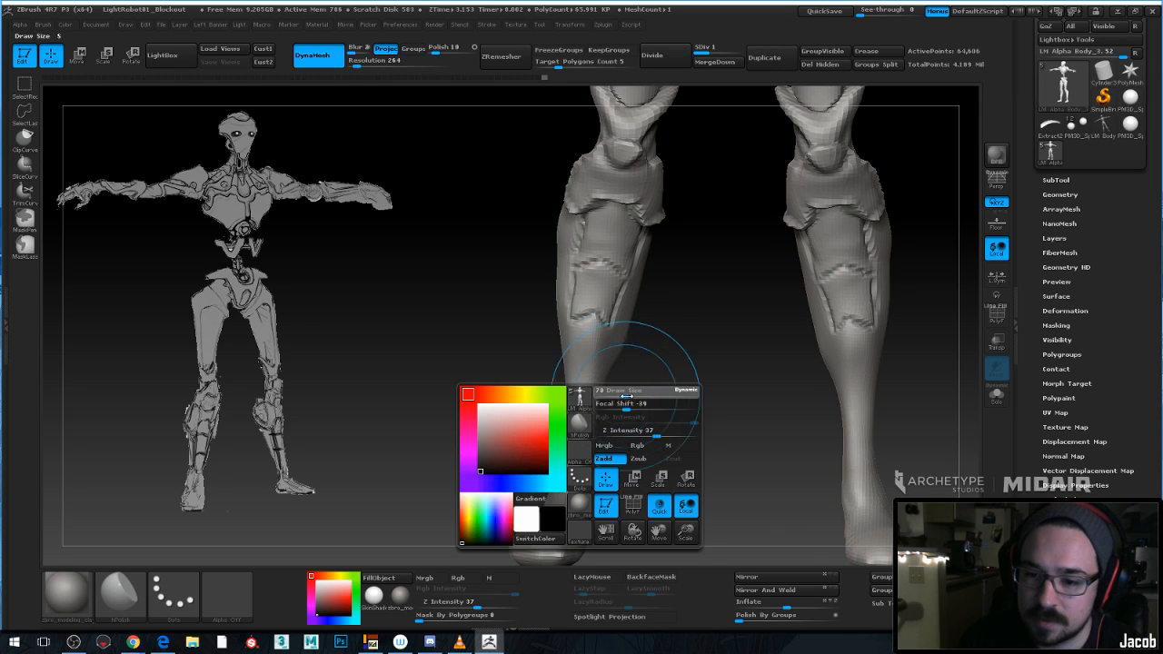
{"action": "key", "text": "b"}
{"action": "key", "text": "i"}
{"action": "key", "text": "n"}
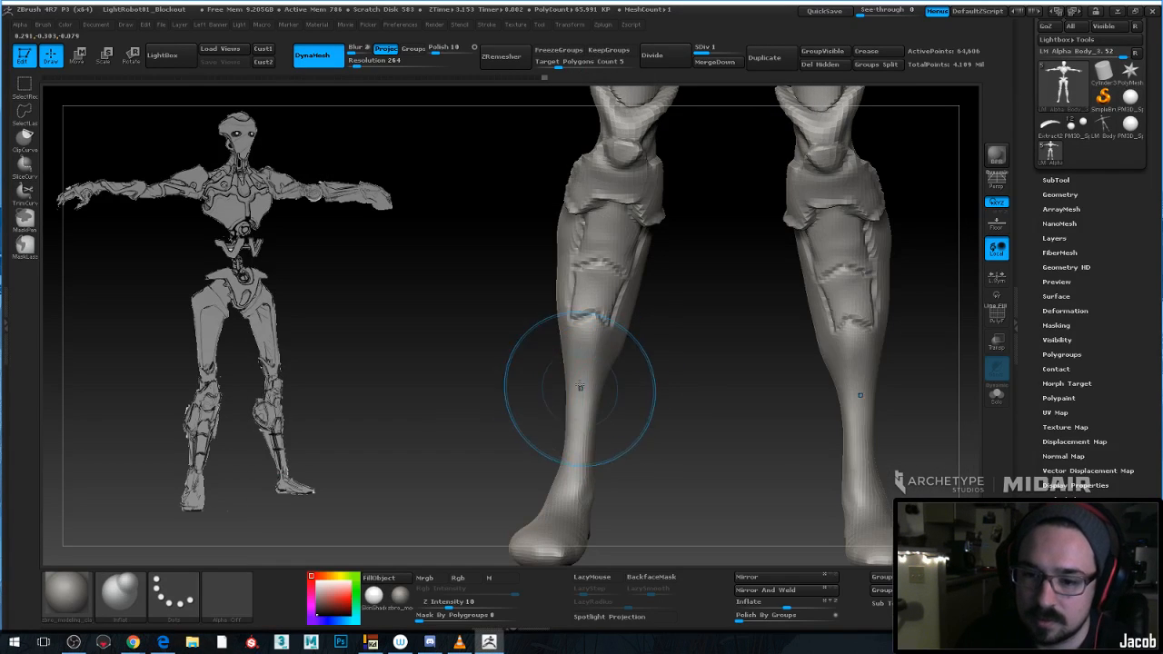
{"action": "mouse_move", "coordinate": [654, 431]}
{"action": "left_mouse_down"}
{"action": "mouse_move", "coordinate": [667, 420]}
{"action": "mouse_move", "coordinate": [556, 463]}
{"action": "mouse_move", "coordinate": [636, 445]}
{"action": "mouse_move", "coordinate": [614, 459]}
{"action": "mouse_move", "coordinate": [670, 427]}
{"action": "mouse_move", "coordinate": [658, 426]}
{"action": "left_mouse_up"}
{"action": "key", "text": "space"}
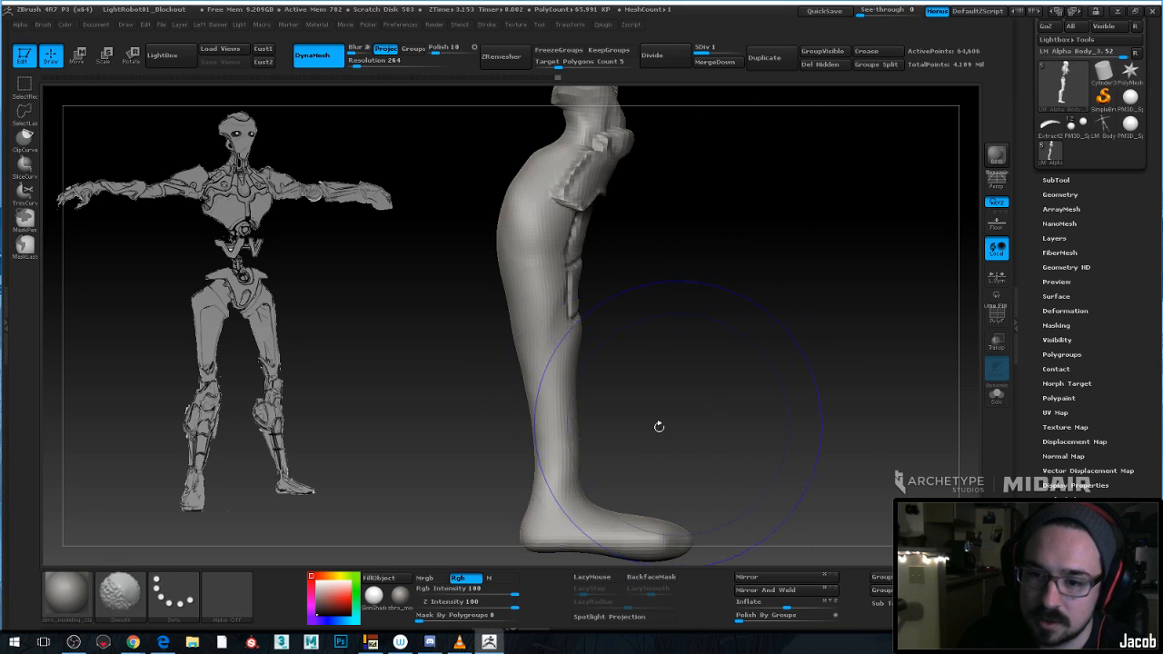
Push the front of the lower shin and ankle back slightly in side view with the Move brush
{"action": "key", "text": "b"}
{"action": "key", "text": "m"}
{"action": "key", "text": "v"}
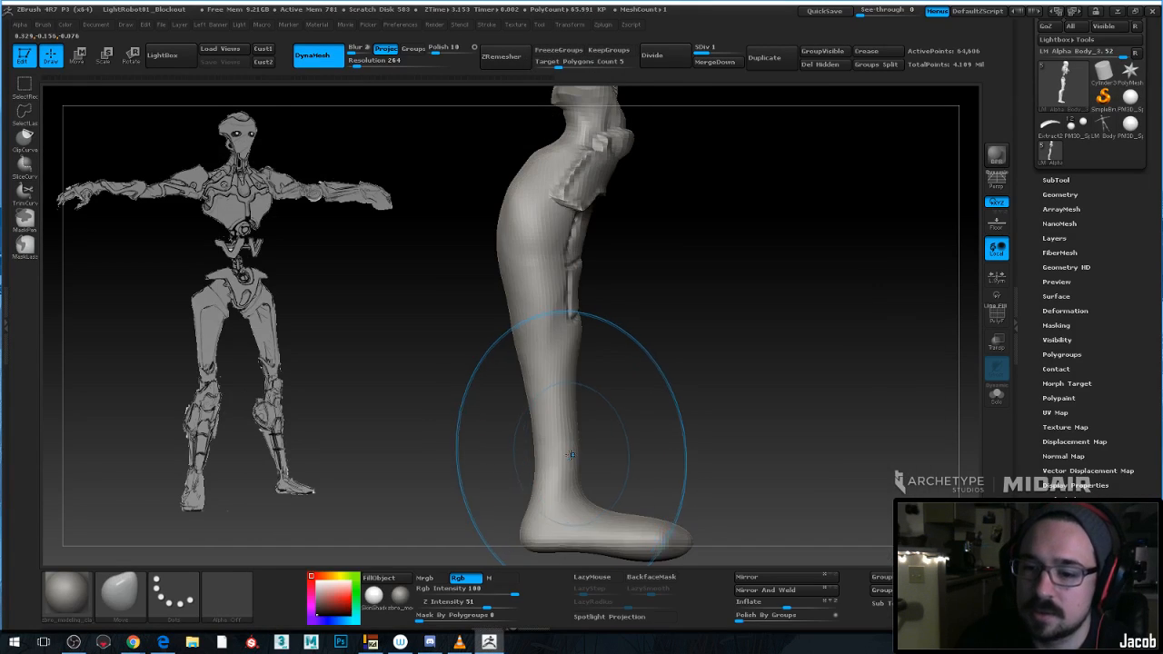
{"action": "left_click_drag", "start_coordinate": [571, 454], "coordinate": [558, 460]}
{"action": "mouse_move", "coordinate": [638, 440]}
{"action": "left_mouse_down"}
{"action": "mouse_move", "coordinate": [605, 410]}
{"action": "mouse_move", "coordinate": [610, 361]}
{"action": "mouse_move", "coordinate": [644, 427]}
{"action": "mouse_move", "coordinate": [681, 435]}
{"action": "left_mouse_up"}
{"action": "key", "text": "space"}
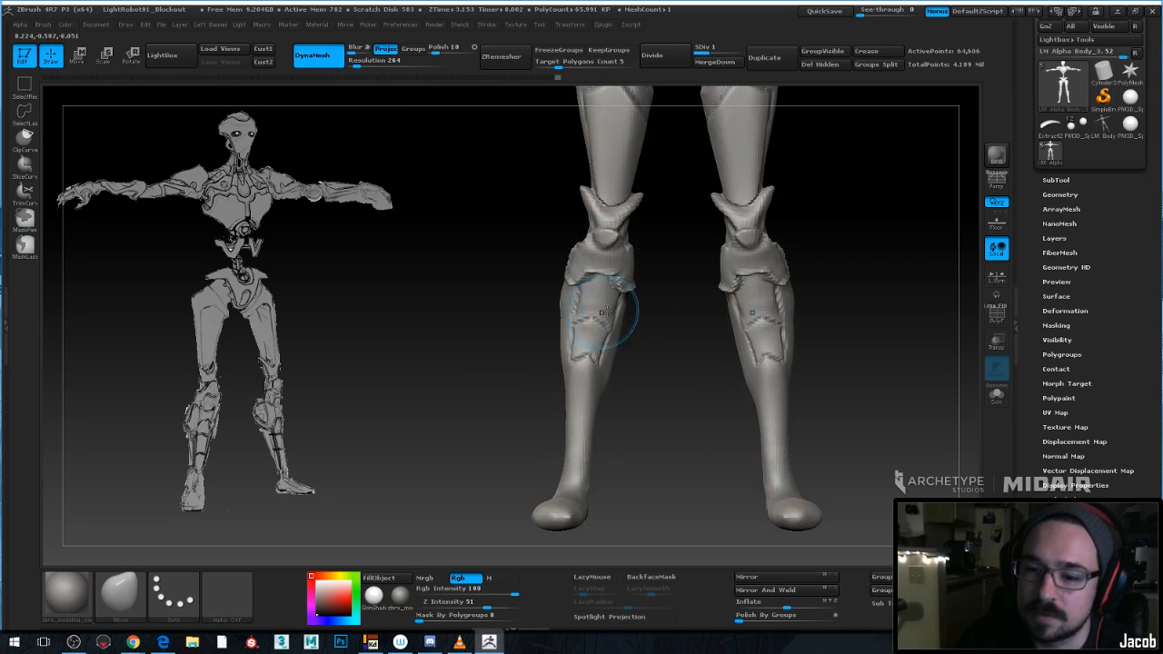
Refine the inner calf contour with a smaller Move brush and touch up the shin panel grooves with Dam_Standard
{"action": "key", "text": "space"}
{"action": "mouse_move", "coordinate": [623, 334]}
{"action": "left_mouse_down"}
{"action": "mouse_move", "coordinate": [613, 334]}
{"action": "mouse_move", "coordinate": [662, 341]}
{"action": "mouse_move", "coordinate": [613, 336]}
{"action": "left_mouse_up"}
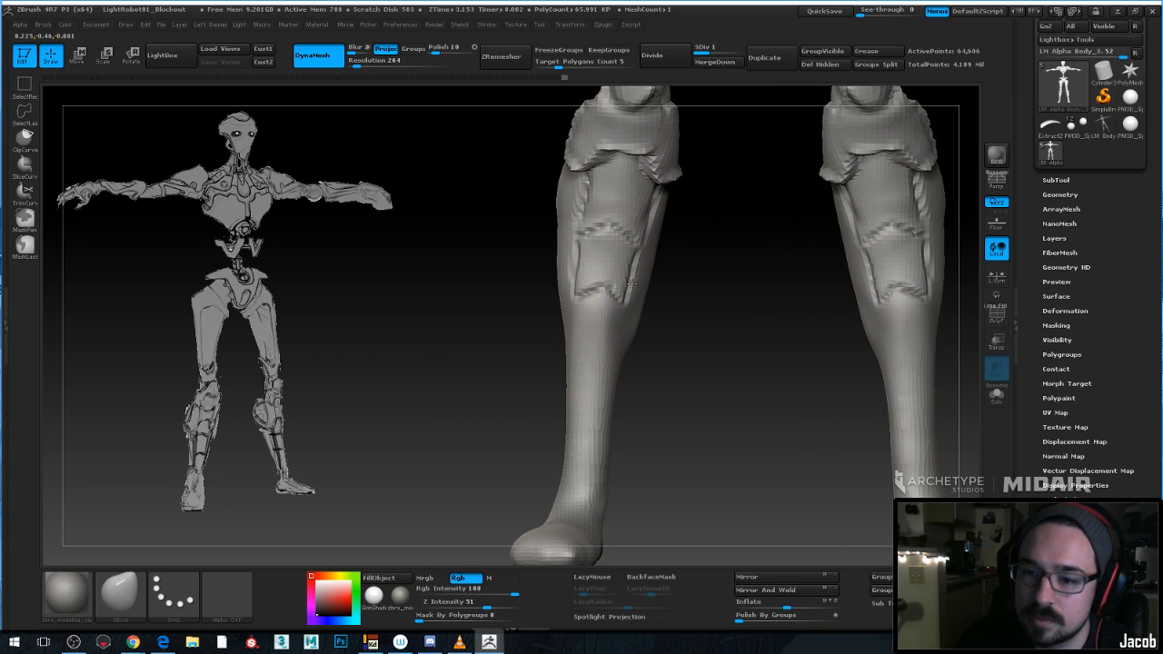
{"action": "mouse_move", "coordinate": [675, 279]}
{"action": "left_mouse_down", "text": "alt"}
{"action": "mouse_move", "coordinate": [680, 304]}
{"action": "mouse_move", "coordinate": [763, 307]}
{"action": "mouse_move", "coordinate": [684, 299]}
{"action": "mouse_move", "coordinate": [706, 332]}
{"action": "mouse_move", "coordinate": [682, 315]}
{"action": "left_mouse_up", "text": "alt"}
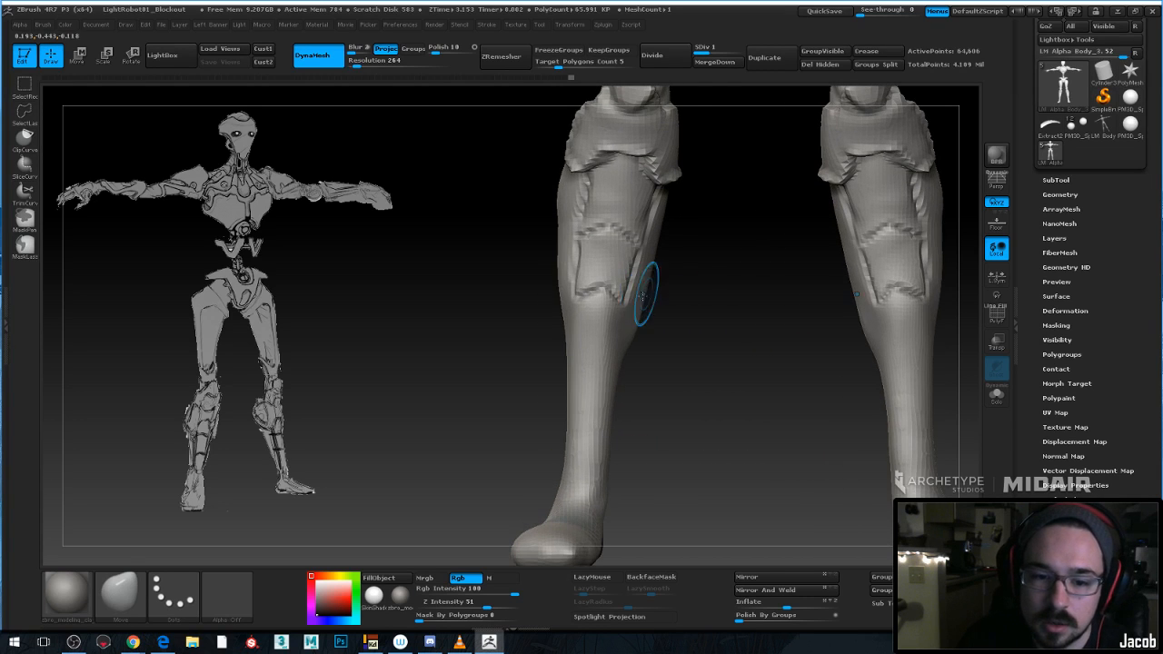
{"action": "key", "text": "space"}
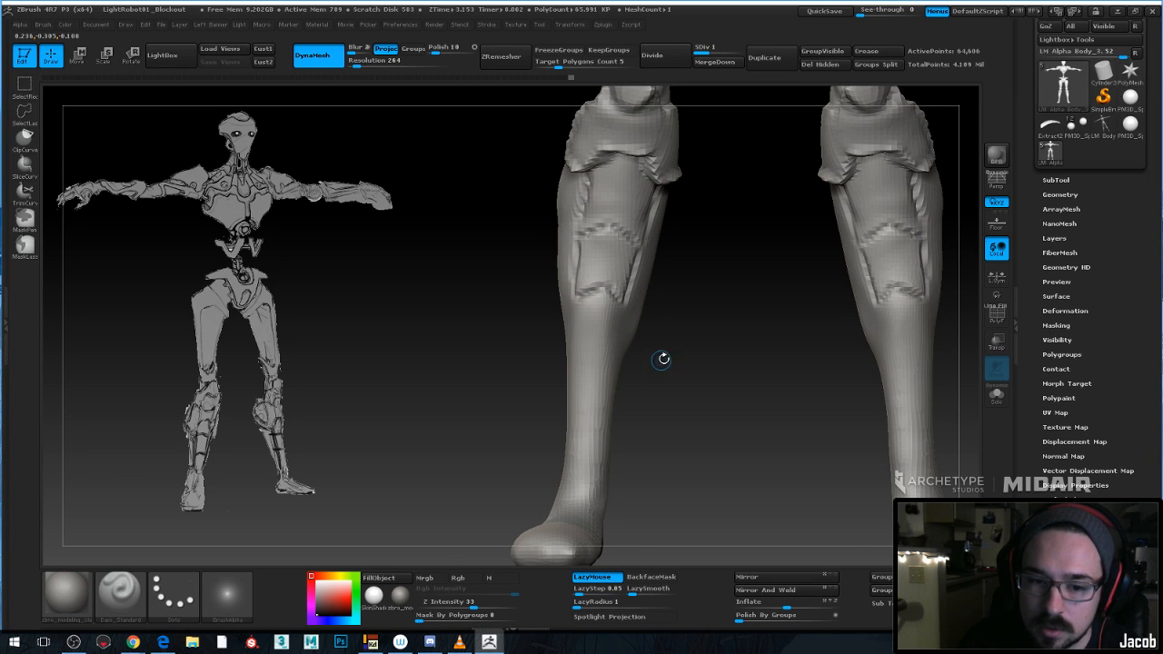
{"action": "left_click_drag", "start_coordinate": [663, 359], "coordinate": [578, 298]}
{"action": "key", "text": "space"}
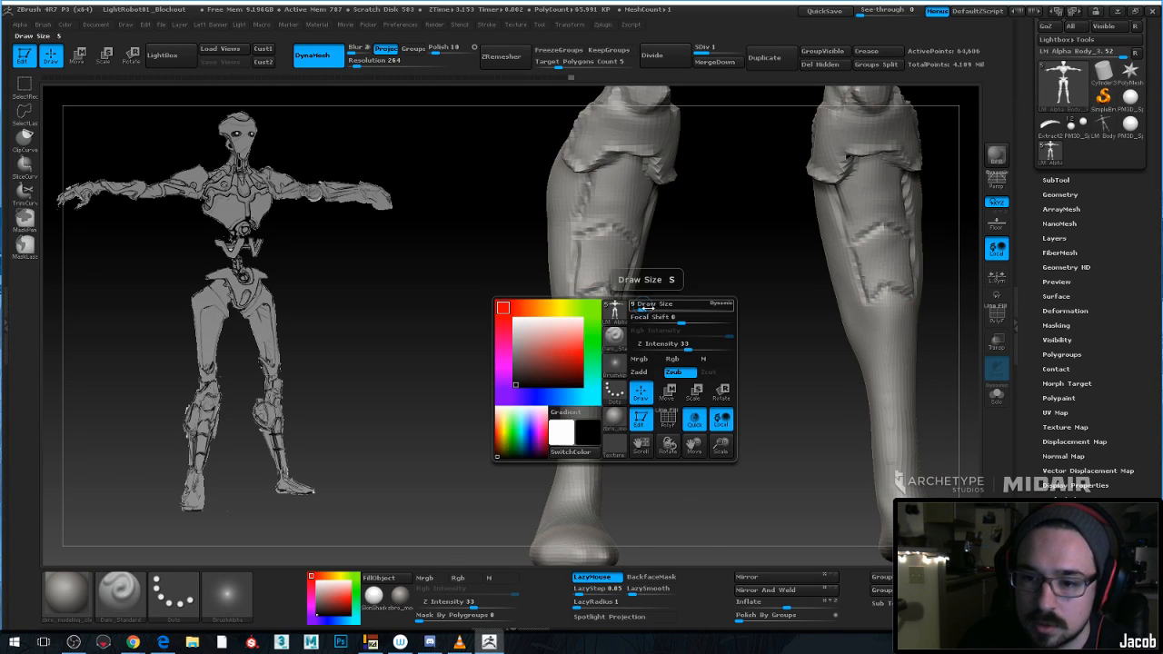
Reshape the lower shin panel and the calf silhouette around it with the Move brush
{"action": "key", "text": "b"}
{"action": "key", "text": "m"}
{"action": "key", "text": "v"}
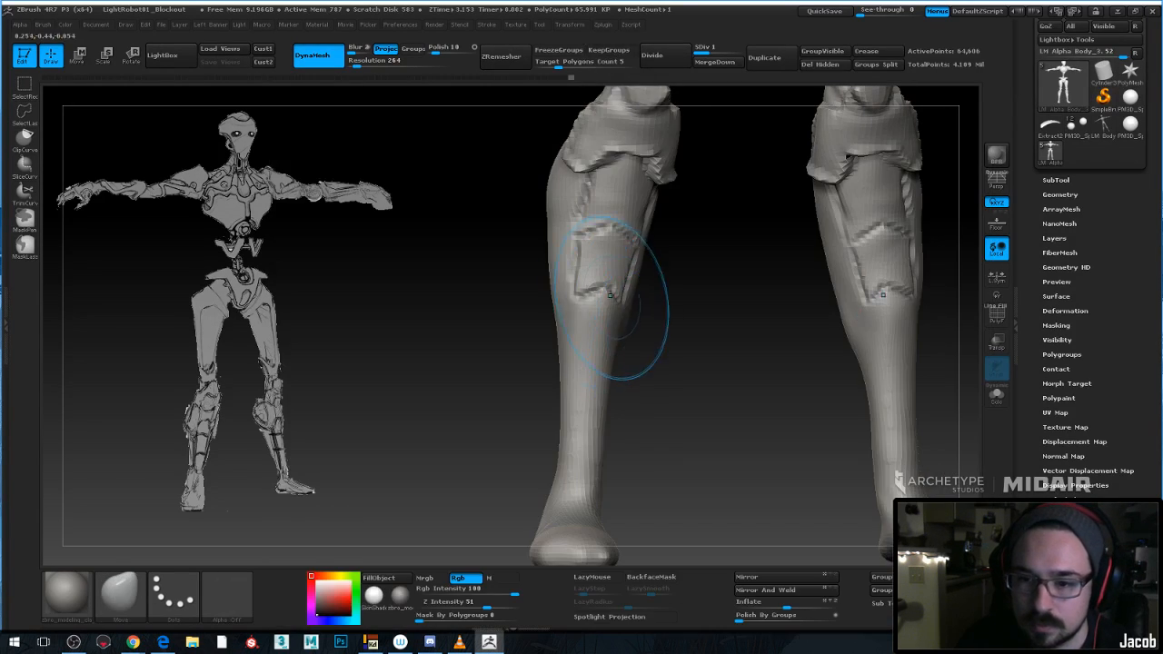
{"action": "mouse_move", "coordinate": [659, 324]}
{"action": "left_mouse_down", "text": "alt"}
{"action": "mouse_move", "coordinate": [624, 312]}
{"action": "mouse_move", "coordinate": [638, 325]}
{"action": "mouse_move", "coordinate": [639, 288]}
{"action": "mouse_move", "coordinate": [713, 296]}
{"action": "left_mouse_up", "text": "alt"}
{"action": "mouse_move", "coordinate": [688, 251]}
{"action": "left_mouse_down"}
{"action": "mouse_move", "coordinate": [760, 252]}
{"action": "mouse_move", "coordinate": [634, 243]}
{"action": "mouse_move", "coordinate": [643, 287]}
{"action": "left_mouse_up"}
{"action": "key", "text": "space"}
{"action": "mouse_move", "coordinate": [656, 290]}
{"action": "left_mouse_down", "text": "alt"}
{"action": "mouse_move", "coordinate": [696, 321]}
{"action": "mouse_move", "coordinate": [673, 309]}
{"action": "mouse_move", "coordinate": [690, 285]}
{"action": "mouse_move", "coordinate": [653, 302]}
{"action": "mouse_move", "coordinate": [719, 332]}
{"action": "mouse_move", "coordinate": [722, 322]}
{"action": "mouse_move", "coordinate": [667, 283]}
{"action": "mouse_move", "coordinate": [536, 238]}
{"action": "left_mouse_up", "text": "alt"}
{"action": "left_click_drag", "start_coordinate": [766, 299], "coordinate": [695, 300], "text": "alt"}
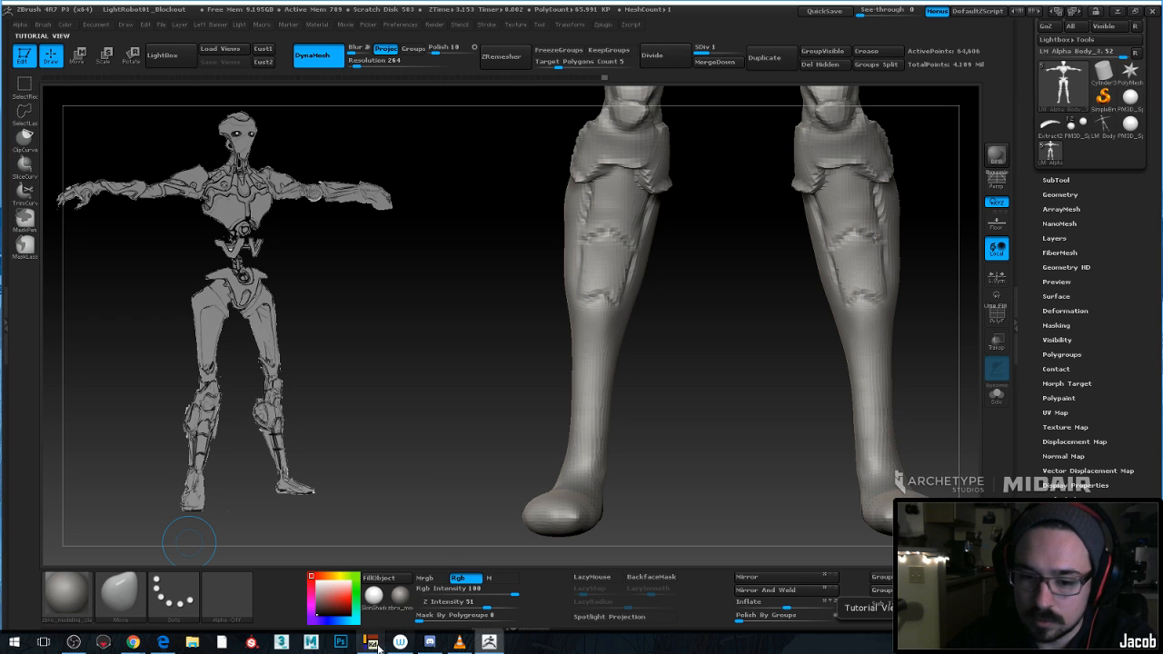
{"action": "right_click", "coordinate": [377, 645]}
{"action": "left_click", "coordinate": [623, 651]}
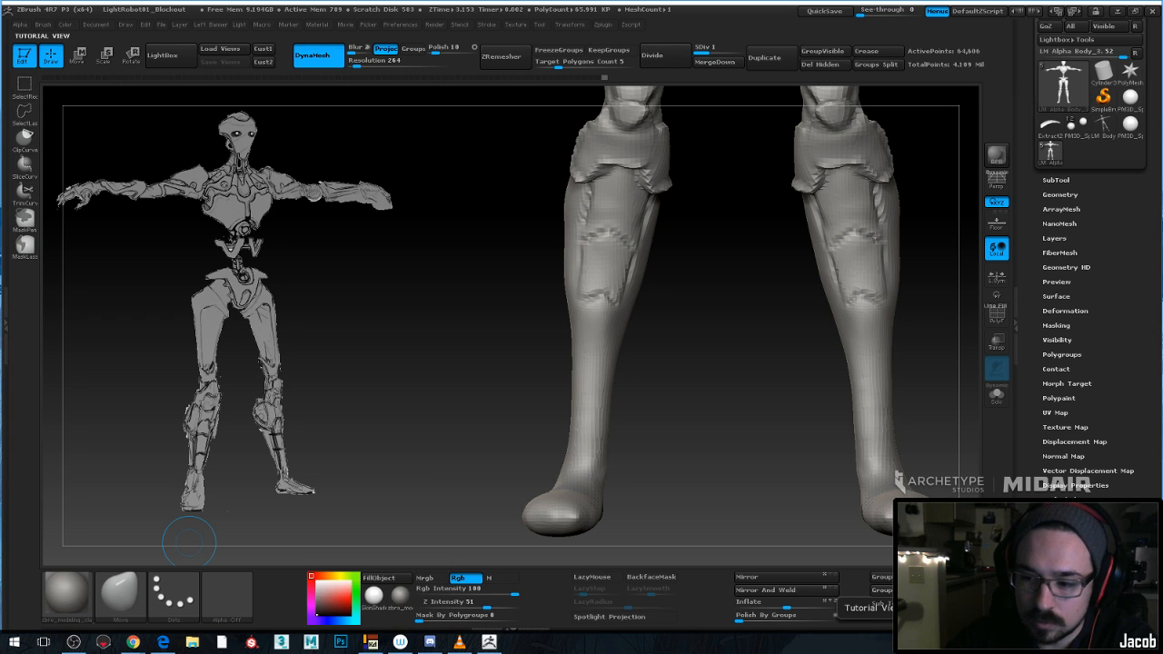
Carve a short horizontal groove across the front of the ankle with a resized Dam_Standard brush
{"action": "left_click_drag", "start_coordinate": [799, 364], "coordinate": [761, 357]}
{"action": "right_click", "coordinate": [717, 265]}
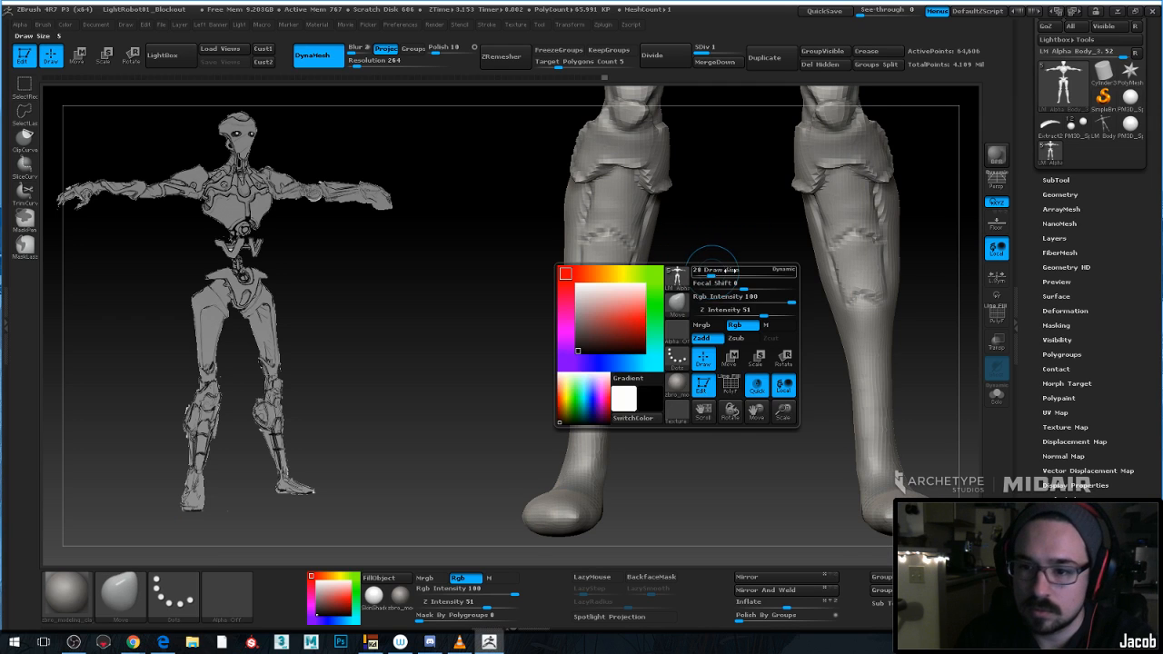
{"action": "mouse_move", "coordinate": [713, 271]}
{"action": "left_mouse_down"}
{"action": "mouse_move", "coordinate": [649, 252]}
{"action": "mouse_move", "coordinate": [651, 315]}
{"action": "left_mouse_up"}
{"action": "key", "text": "b"}
{"action": "key", "text": "d"}
{"action": "key", "text": "s"}
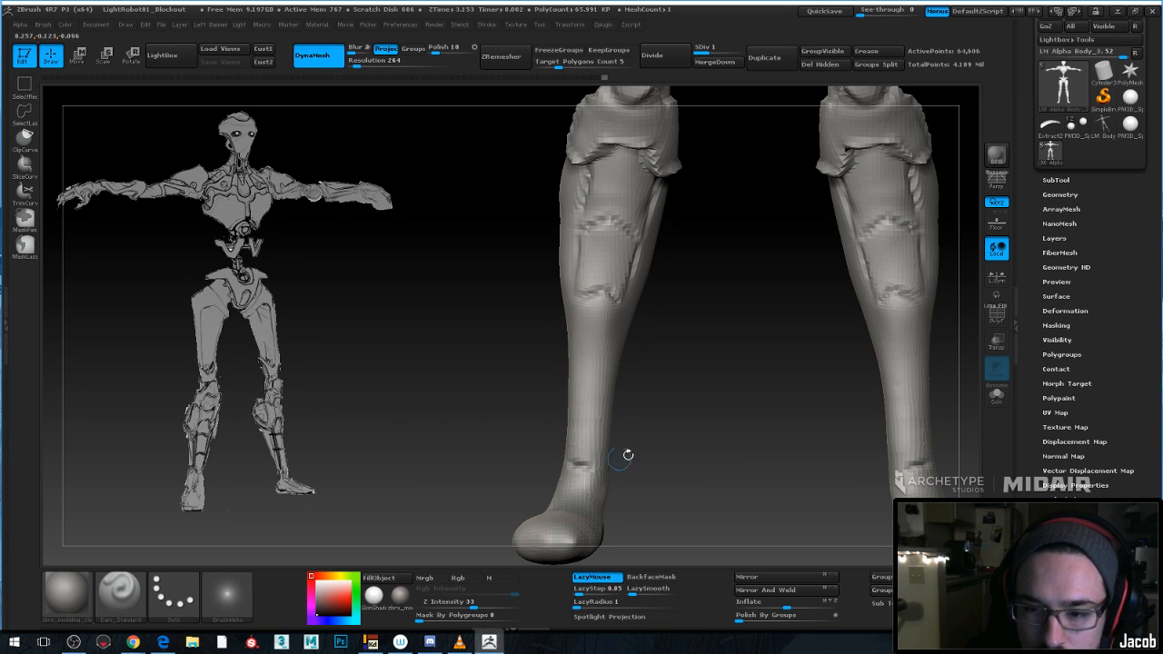
Line the model up under the reference sketch and toggle the sketch to compare the lower leg proportions
{"action": "left_click_drag", "start_coordinate": [628, 456], "coordinate": [313, 412], "text": "alt"}
{"action": "left_click_drag", "start_coordinate": [563, 427], "coordinate": [548, 405], "text": "alt"}
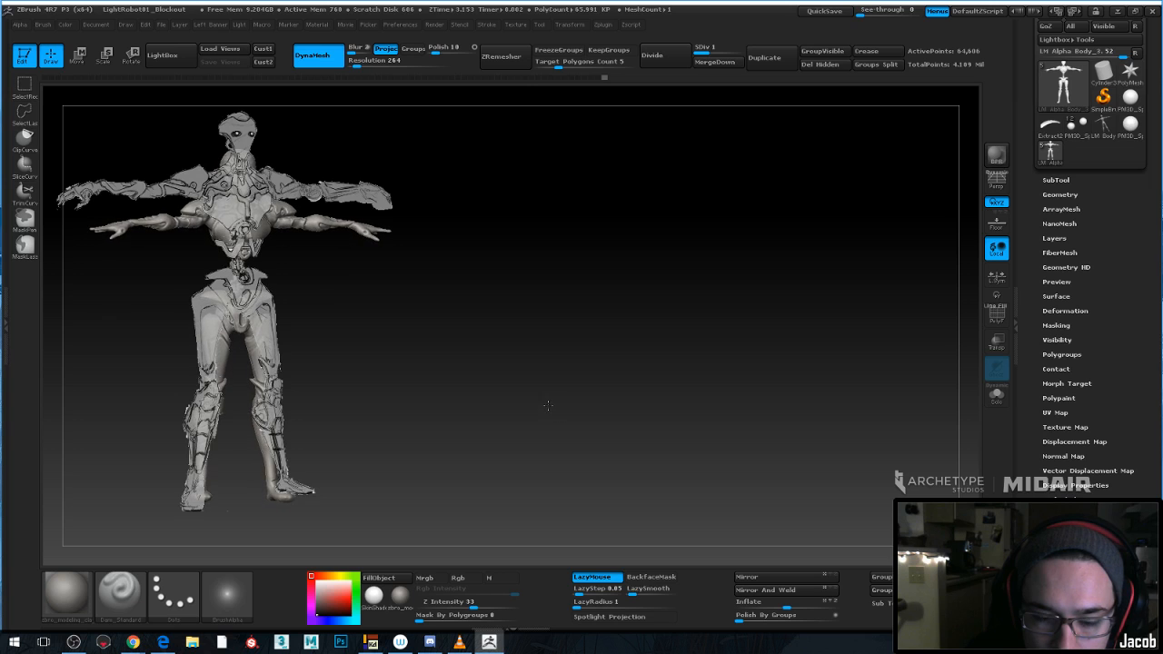
{"action": "key", "text": "shift+z"}
{"action": "key", "text": "shift+z"}
{"action": "key", "text": "shift+z"}
{"action": "key", "text": "shift+z"}
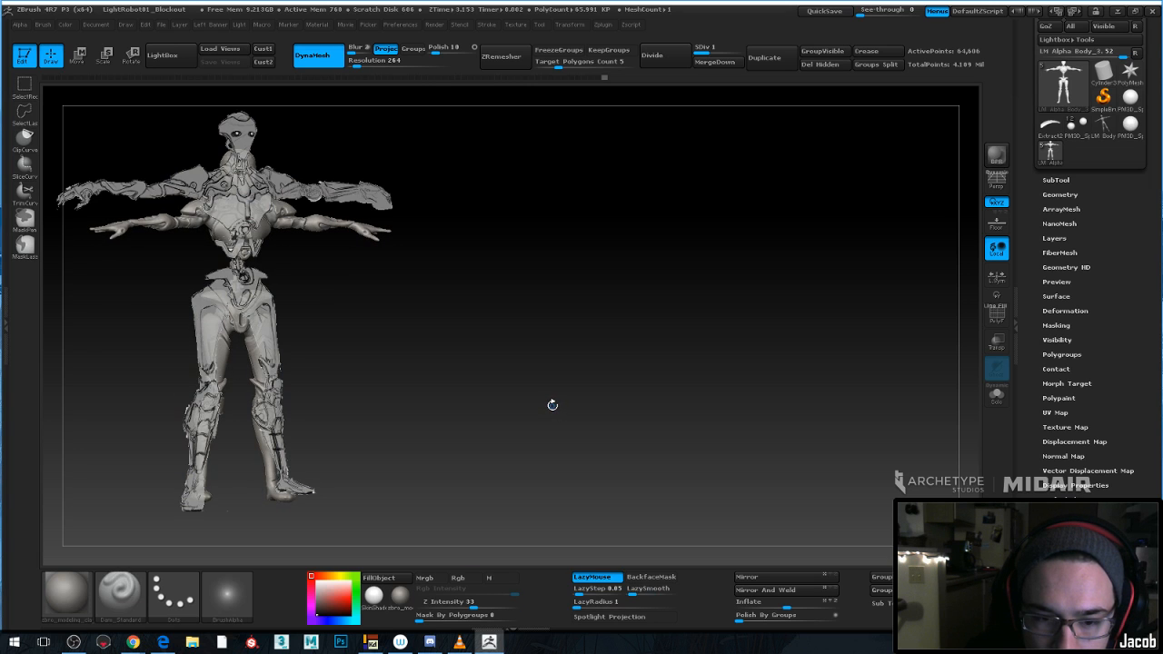
{"action": "key", "text": "shift+z"}
{"action": "key", "text": "shift+z"}
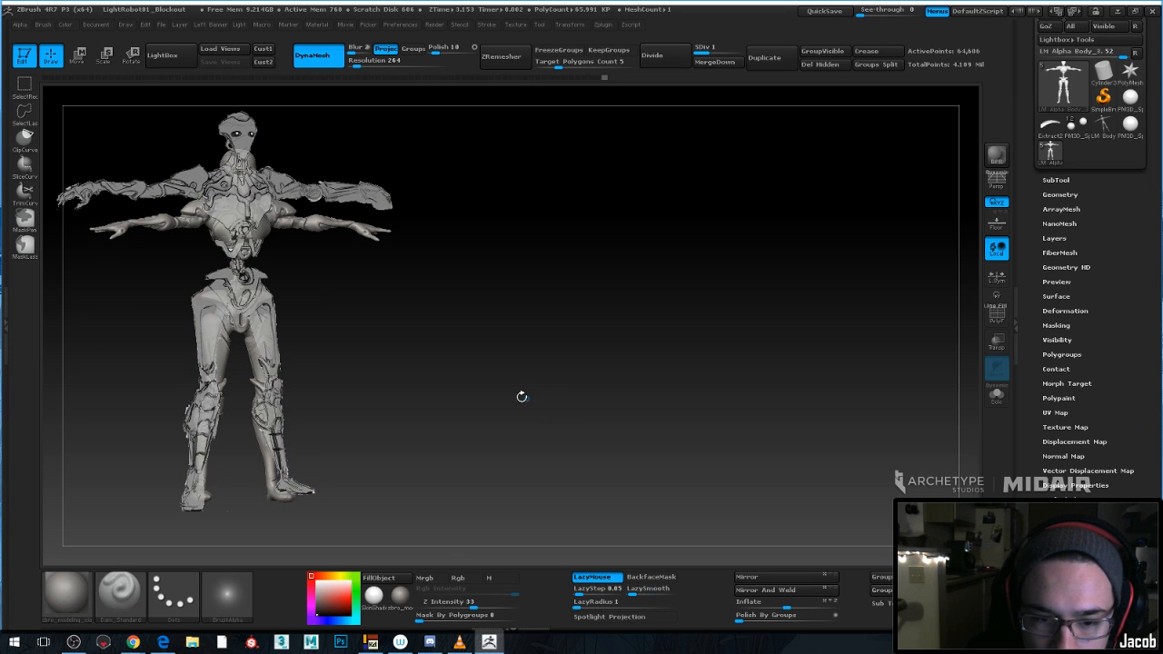
Carve the outline of a narrow panel down the lower shin to the ankle with Dam_Standard
{"action": "left_click_drag", "start_coordinate": [521, 397], "coordinate": [688, 402], "text": "alt"}
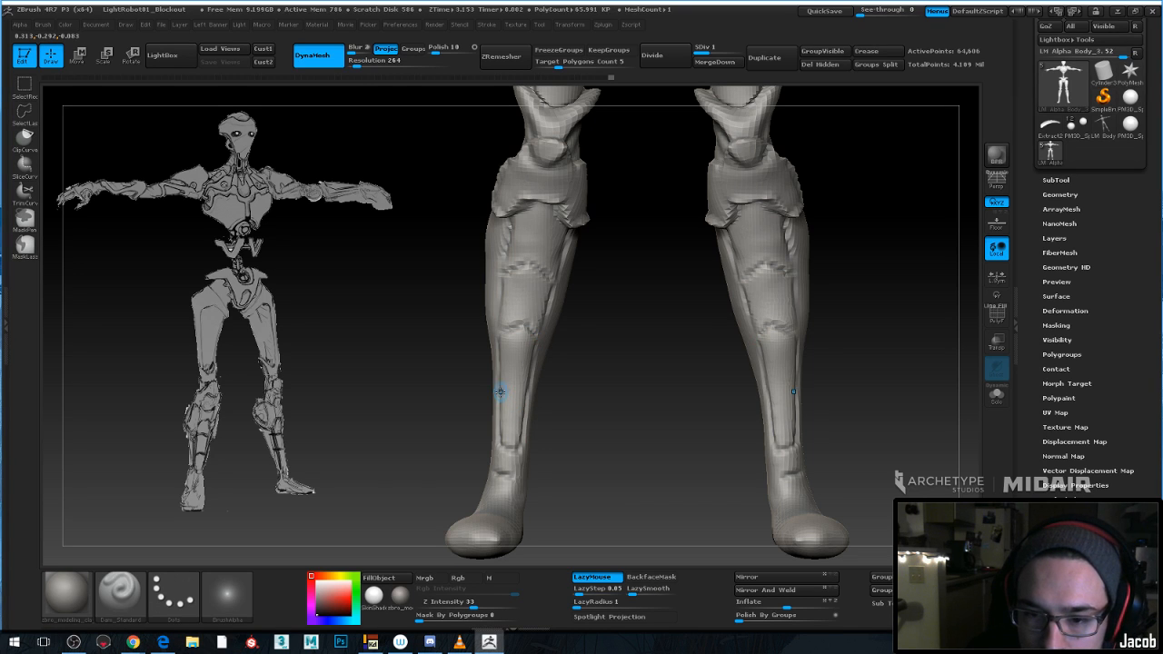
{"action": "mouse_move", "coordinate": [597, 398]}
{"action": "left_mouse_down", "text": "alt"}
{"action": "mouse_move", "coordinate": [575, 376]}
{"action": "mouse_move", "coordinate": [642, 377]}
{"action": "left_mouse_up", "text": "alt"}
Adjust the silhouette of the lower shins with the Move brush
{"action": "key", "text": "space"}
{"action": "key", "text": "b"}
{"action": "key", "text": "m"}
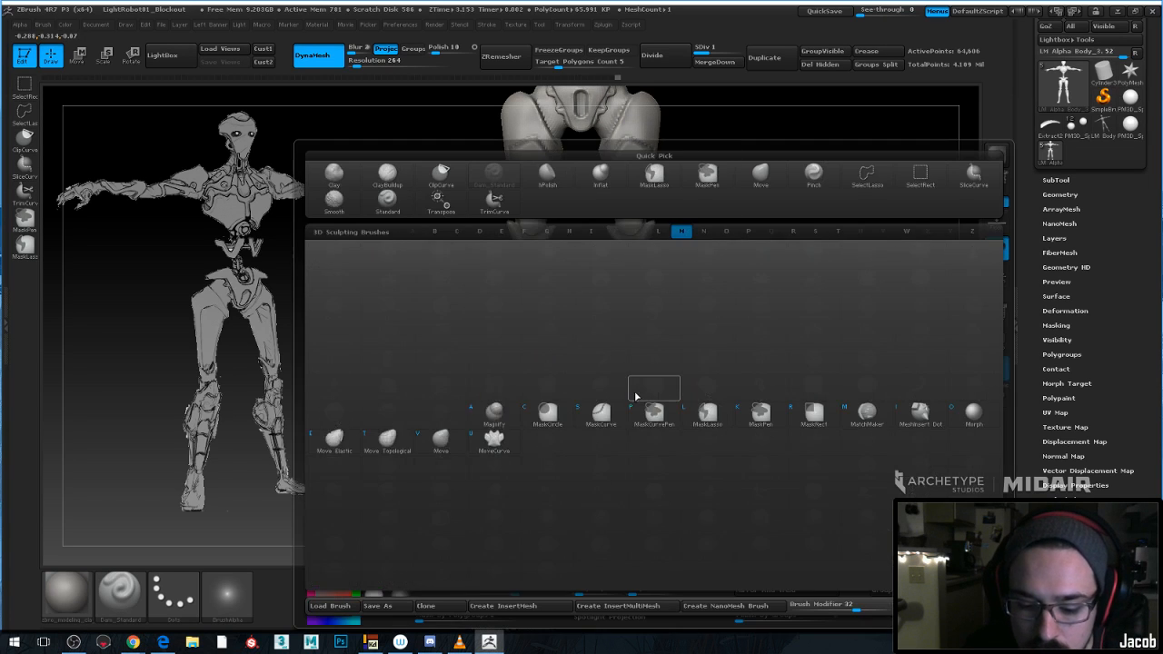
{"action": "key", "text": "v"}
{"action": "mouse_move", "coordinate": [503, 358]}
{"action": "left_mouse_down"}
{"action": "mouse_move", "coordinate": [550, 354]}
{"action": "mouse_move", "coordinate": [512, 356]}
{"action": "mouse_move", "coordinate": [496, 316]}
{"action": "left_mouse_up"}
{"action": "key", "text": "space"}
{"action": "mouse_move", "coordinate": [571, 337]}
{"action": "left_mouse_down", "text": "alt"}
{"action": "mouse_move", "coordinate": [552, 315]}
{"action": "mouse_move", "coordinate": [653, 394]}
{"action": "mouse_move", "coordinate": [610, 395]}
{"action": "mouse_move", "coordinate": [655, 396]}
{"action": "mouse_move", "coordinate": [771, 456]}
{"action": "mouse_move", "coordinate": [768, 300]}
{"action": "left_mouse_up", "text": "alt"}
{"action": "key", "text": "space"}
{"action": "left_click_drag", "start_coordinate": [616, 332], "coordinate": [597, 333]}
Mask a band around the ankle, invert the mask, and narrow the ankle in side view with an enlarged Move brush
{"action": "key", "text": "ctrl"}
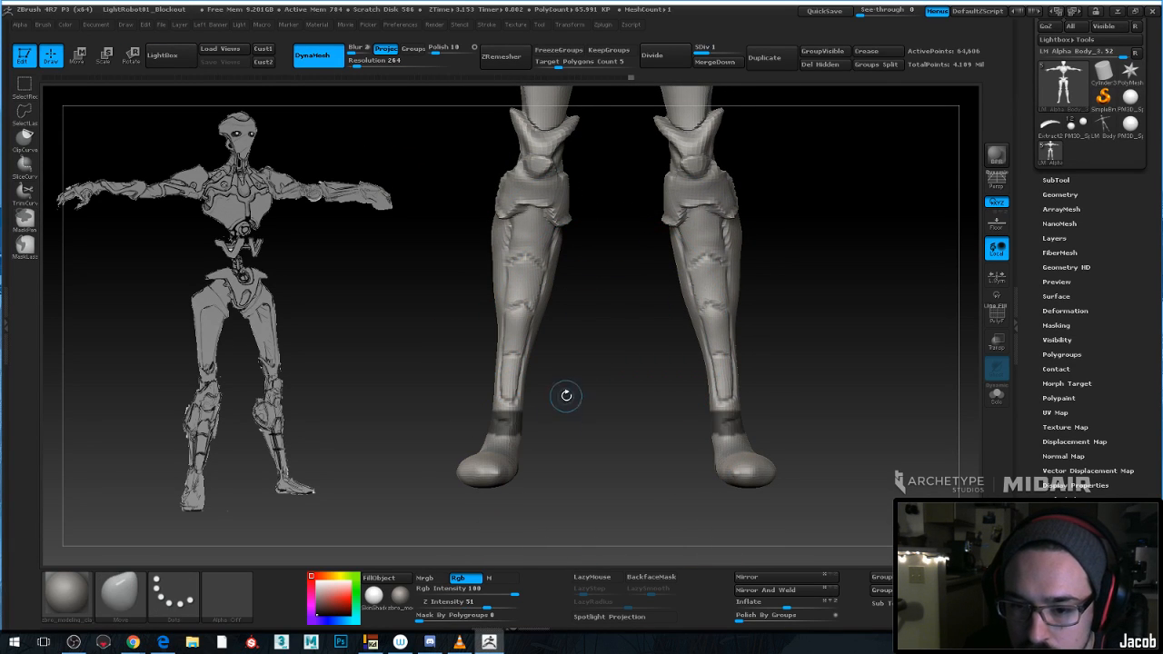
{"action": "left_click_drag", "start_coordinate": [566, 395], "coordinate": [620, 390]}
{"action": "key", "text": "space"}
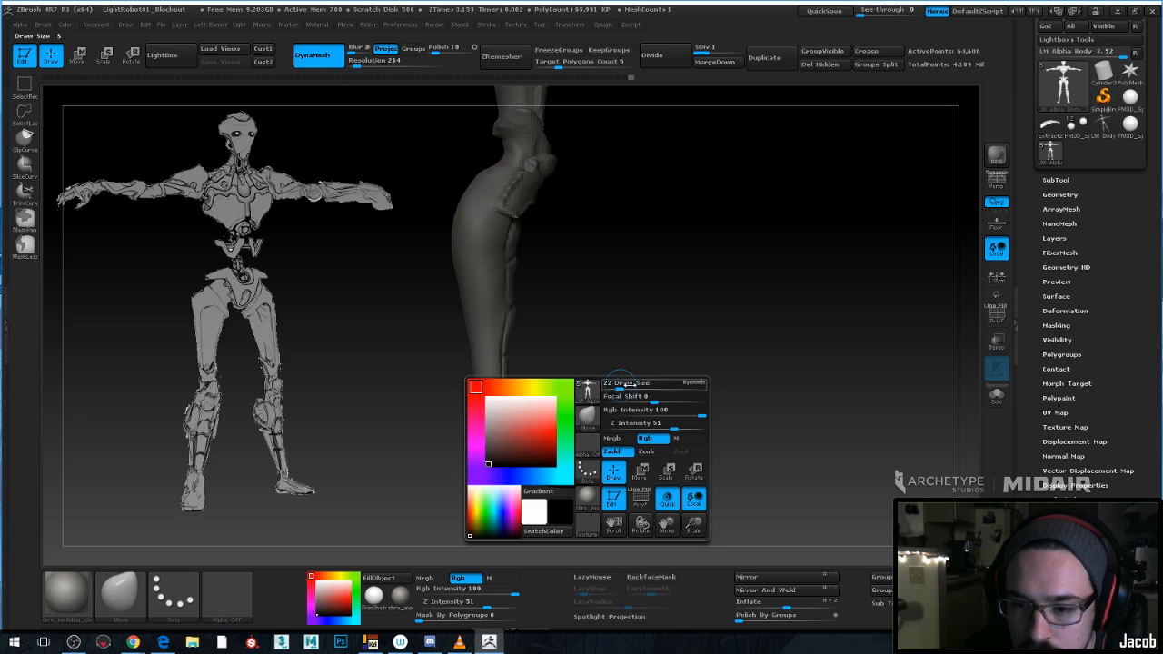
{"action": "key", "text": "b"}
{"action": "key", "text": "m"}
{"action": "key", "text": "v"}
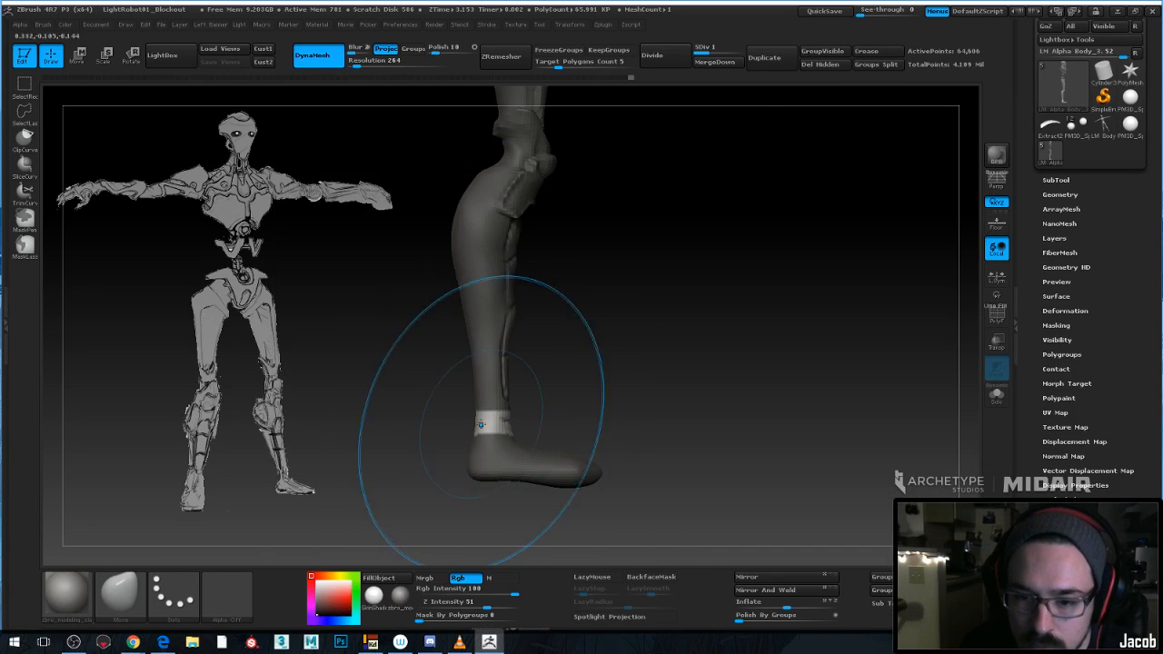
{"action": "key", "text": "ctrl"}
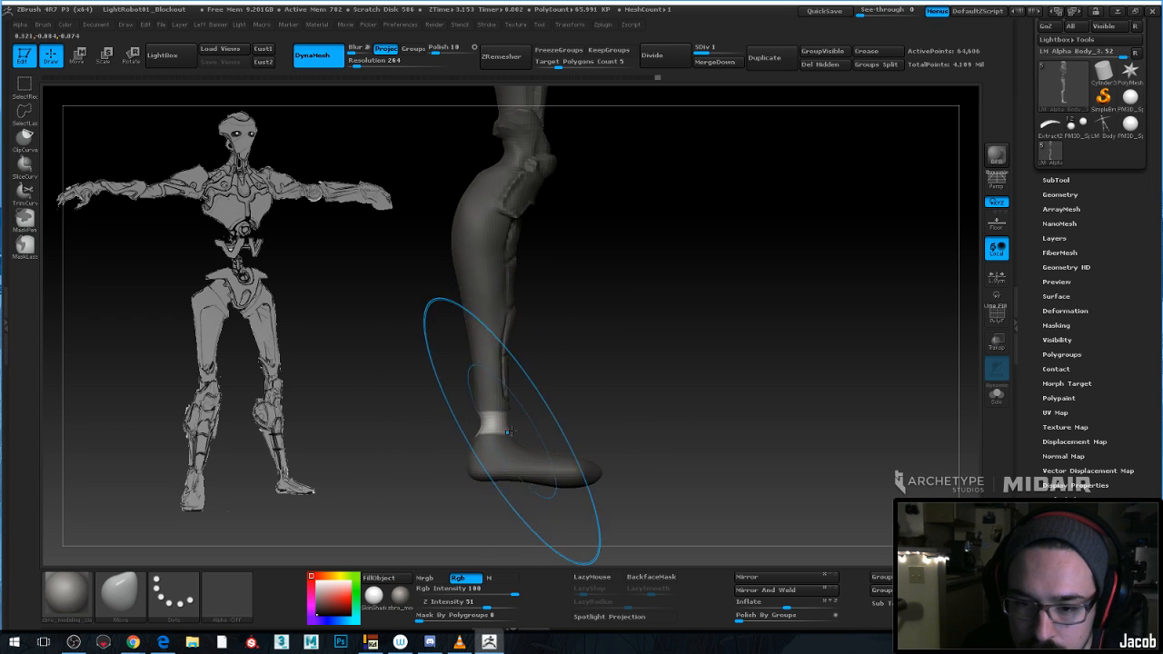
Thin the unmasked ankle with the Inflat brush at Z Intensity 10, smooth it, and clear the mask
{"action": "key", "text": "b"}
{"action": "key", "text": "i"}
{"action": "key", "text": "n"}
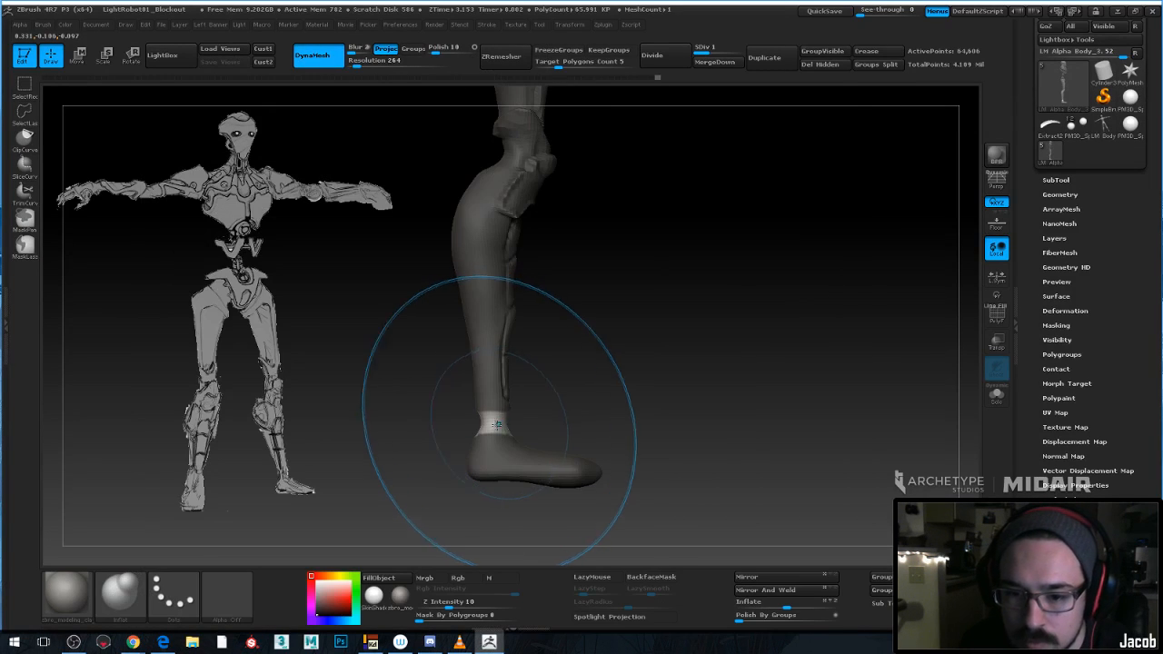
{"action": "left_click_drag", "start_coordinate": [591, 417], "coordinate": [540, 415]}
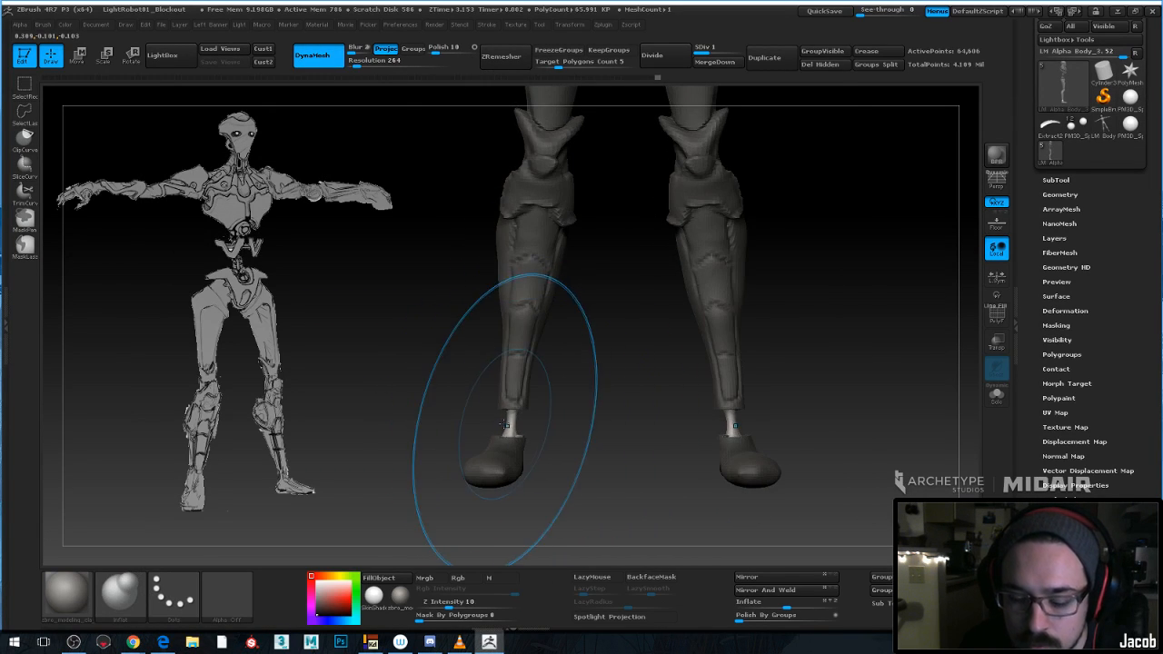
{"action": "key", "text": "shift"}
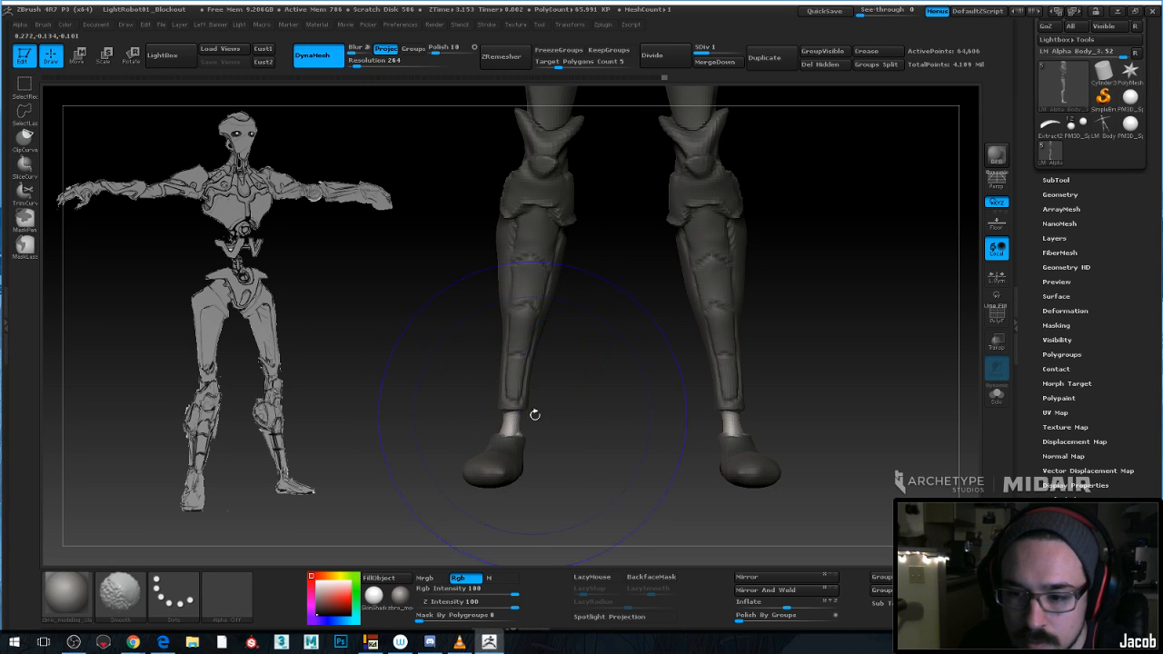
{"action": "mouse_move", "coordinate": [576, 408]}
{"action": "left_mouse_down"}
{"action": "mouse_move", "coordinate": [636, 418]}
{"action": "mouse_move", "coordinate": [610, 490]}
{"action": "left_mouse_up"}
Shape a raised cuff around the foot's ankle opening with a smaller Inflat brush
{"action": "key", "text": "space"}
{"action": "mouse_move", "coordinate": [671, 428]}
{"action": "left_mouse_down"}
{"action": "mouse_move", "coordinate": [646, 429]}
{"action": "mouse_move", "coordinate": [636, 337]}
{"action": "mouse_move", "coordinate": [607, 392]}
{"action": "mouse_move", "coordinate": [568, 359]}
{"action": "left_mouse_up"}
{"action": "key", "text": "space"}
{"action": "left_click_drag", "start_coordinate": [635, 361], "coordinate": [584, 389]}
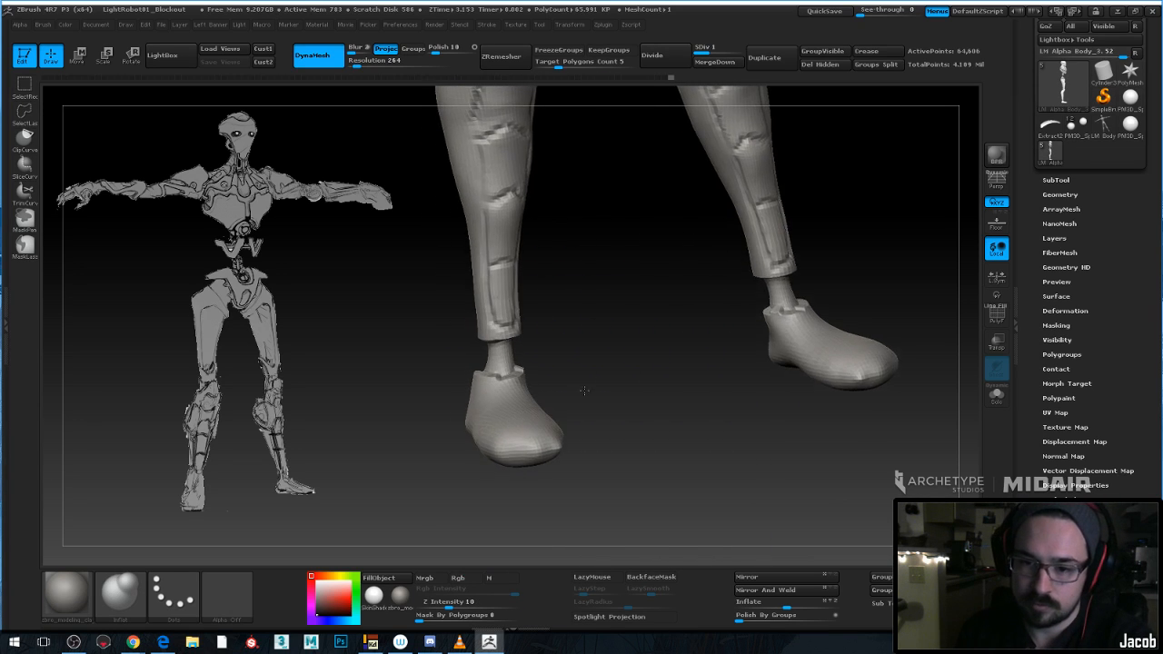
Carve the edges of the foot's top plate from the ankle to the toes with Dam_Standard and smooth the surface
{"action": "key", "text": "b"}
{"action": "key", "text": "d"}
{"action": "key", "text": "s"}
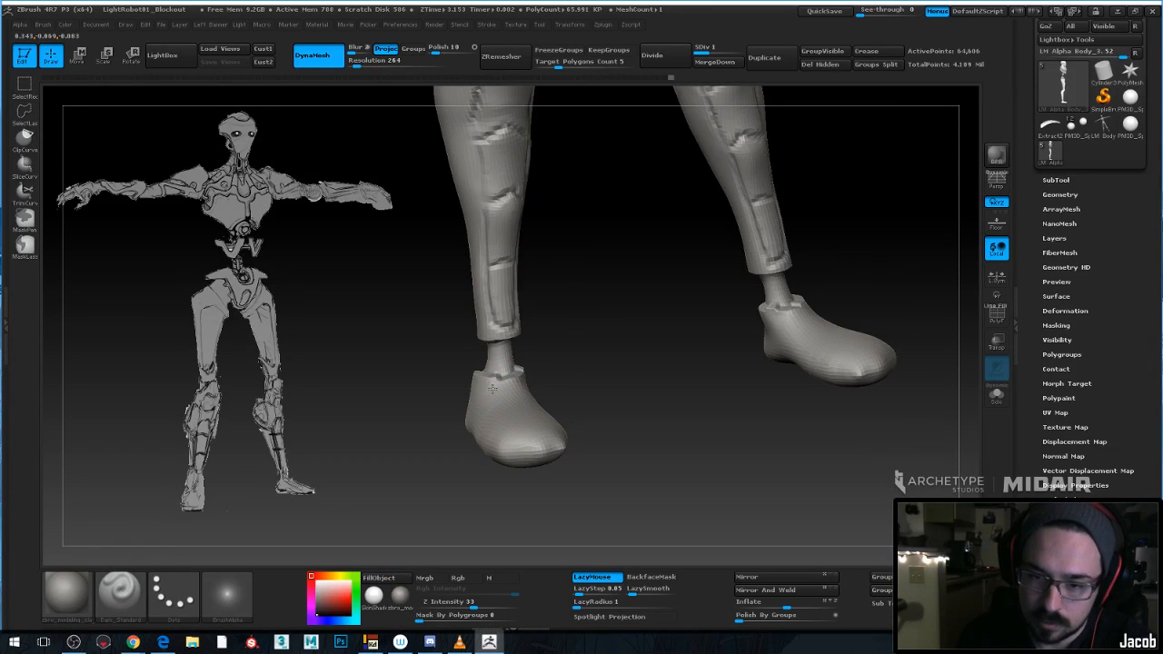
{"action": "left_click_drag", "start_coordinate": [493, 389], "coordinate": [512, 462]}
{"action": "left_click_drag", "start_coordinate": [636, 409], "coordinate": [574, 416]}
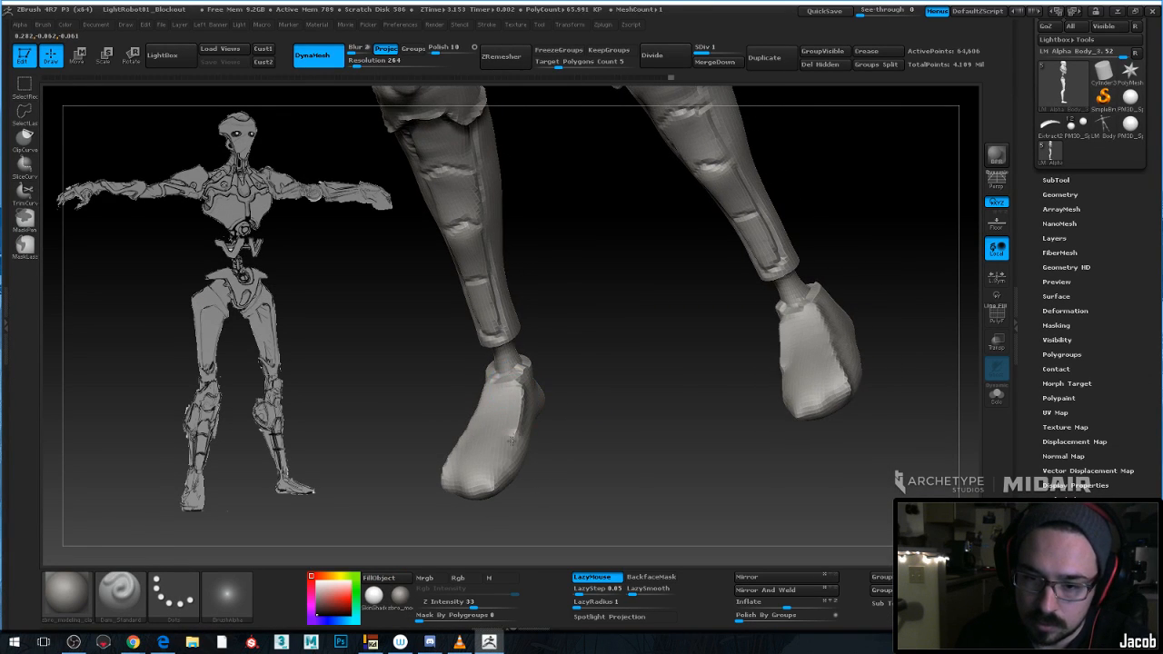
{"action": "right_click_drag", "start_coordinate": [513, 465], "coordinate": [543, 477]}
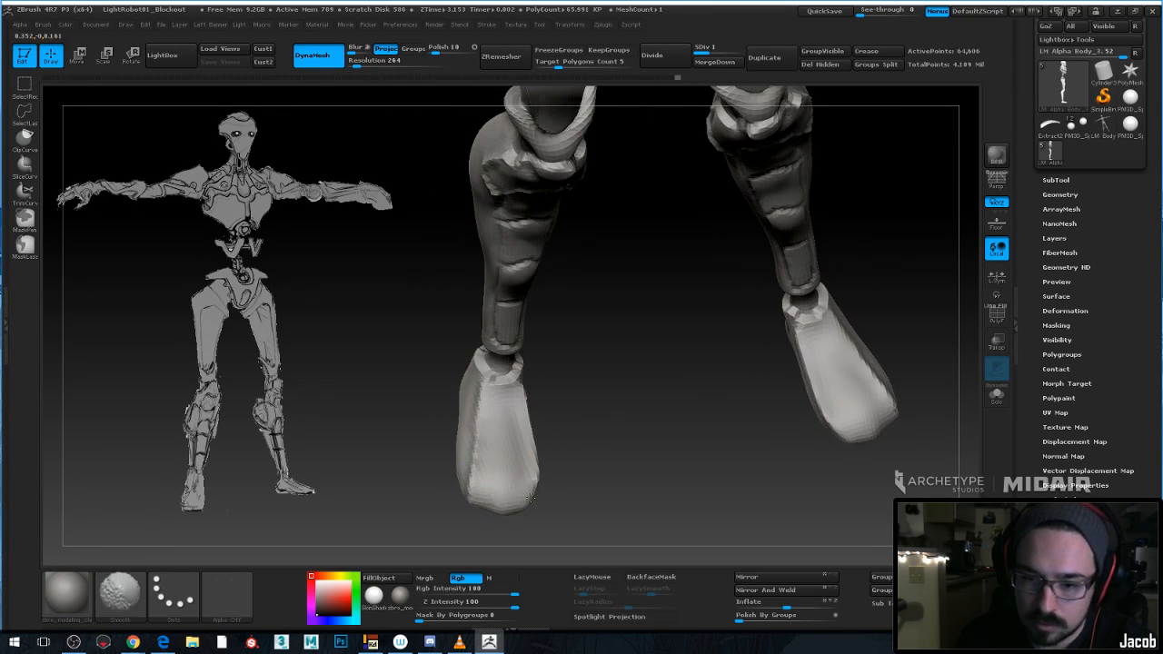
{"action": "left_click_drag", "start_coordinate": [517, 398], "coordinate": [524, 459], "text": "shift"}
Flatten the top and side planes of the foot with hPolish at Z Intensity 37, undoing the last stroke
{"action": "key", "text": "b"}
{"action": "key", "text": "h"}
{"action": "key", "text": "p"}
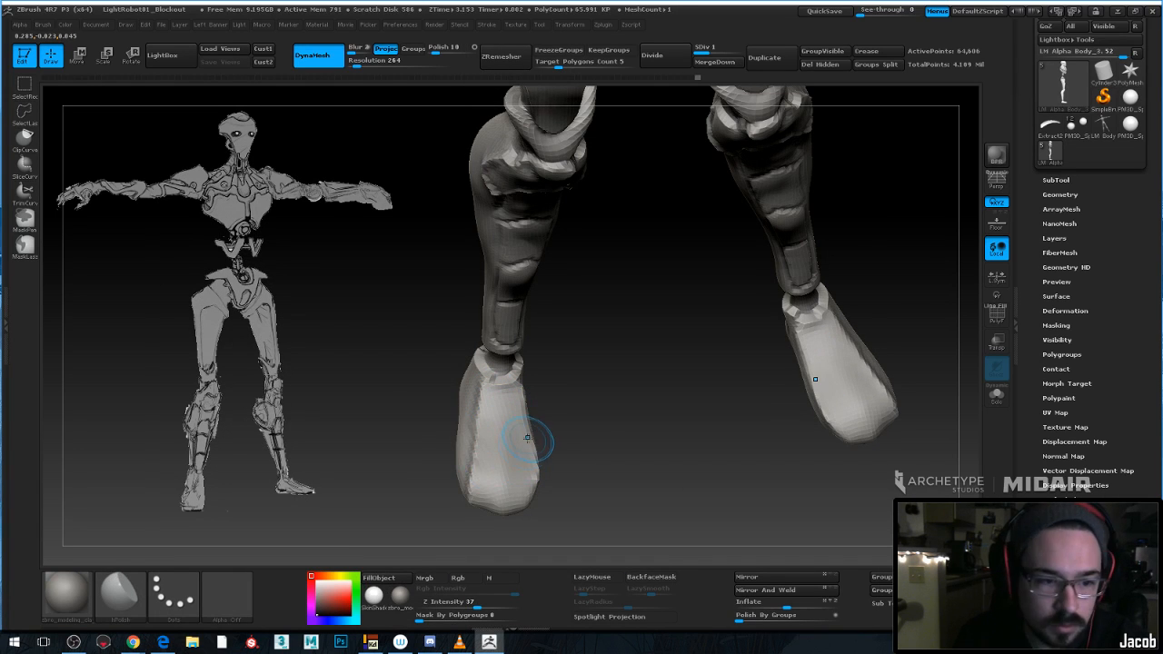
{"action": "right_click", "coordinate": [526, 423]}
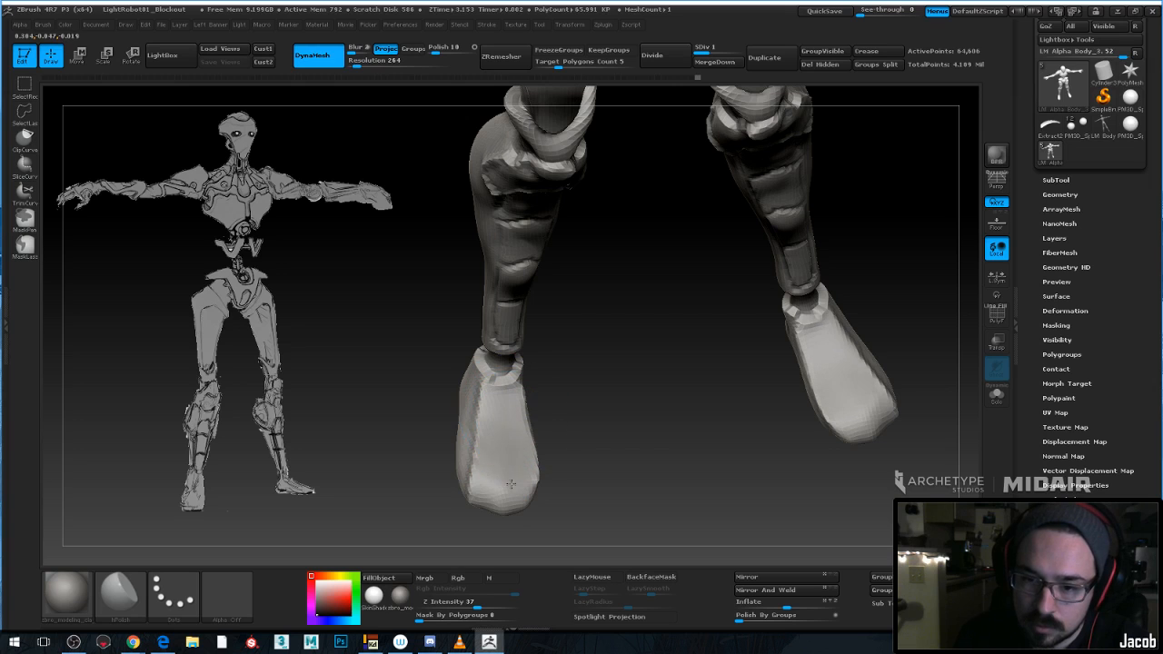
{"action": "right_click_drag", "start_coordinate": [525, 458], "coordinate": [542, 396]}
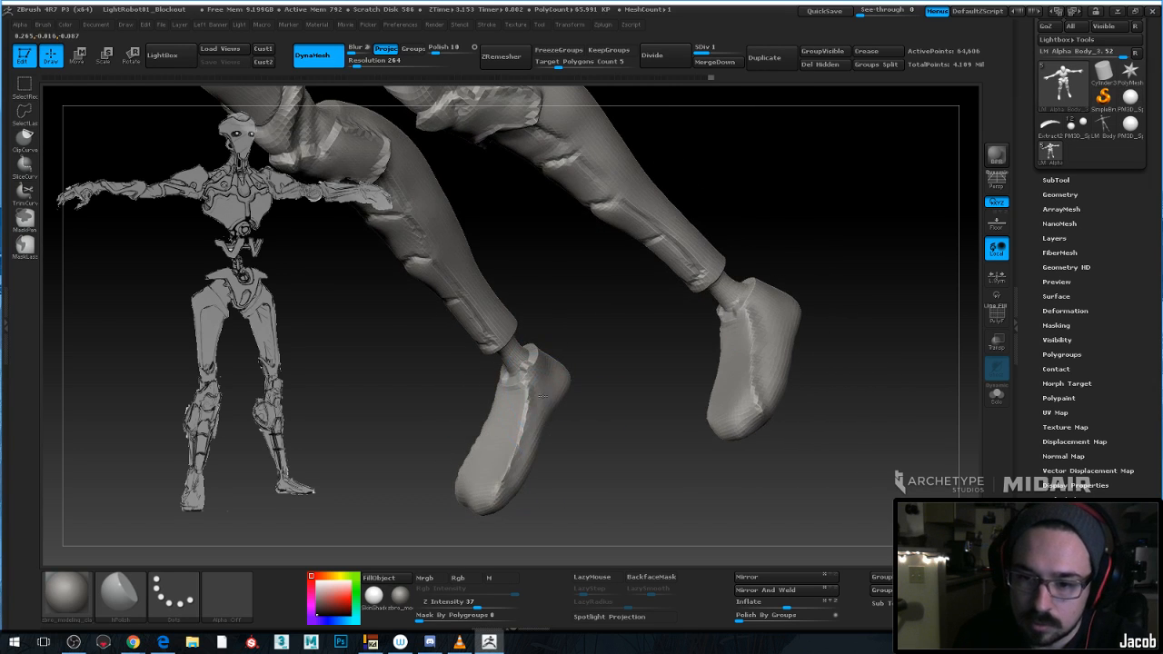
{"action": "key", "text": "ctrl+z"}
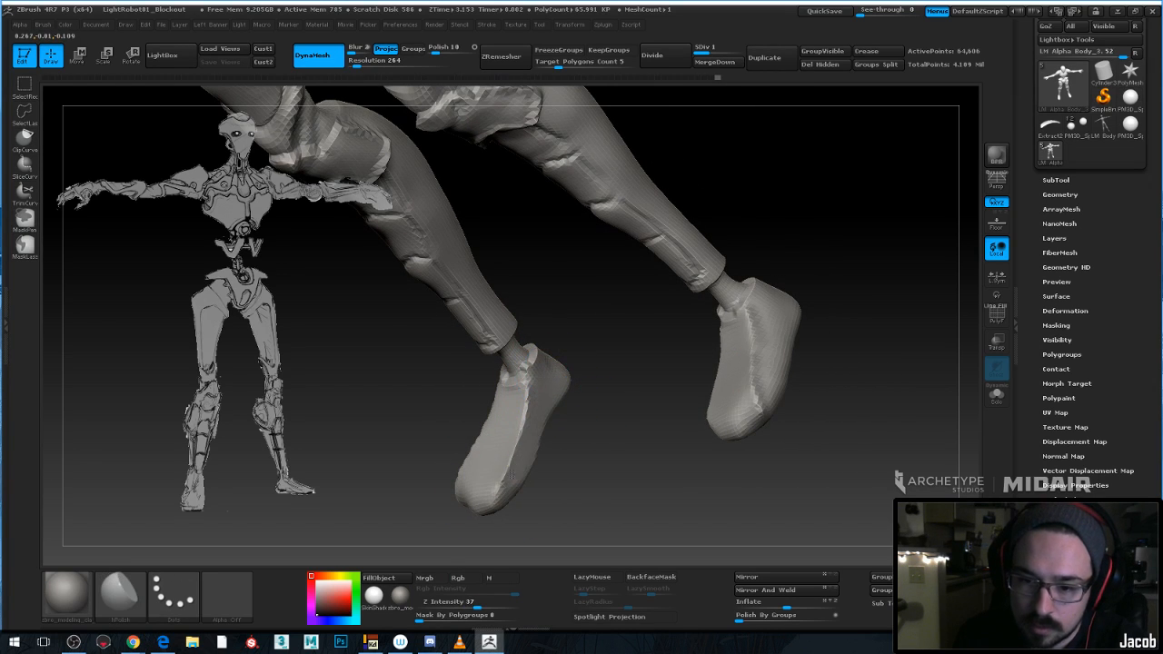
Try to cut the underside of the foot flat in side view with a rectangular TrimCurve cut
{"action": "mouse_move", "coordinate": [598, 391]}
{"action": "left_mouse_down", "text": "shift"}
{"action": "mouse_move", "coordinate": [569, 478]}
{"action": "mouse_move", "coordinate": [622, 480]}
{"action": "left_mouse_up", "text": "shift"}
{"action": "left_click_drag", "start_coordinate": [532, 472], "coordinate": [757, 384]}
{"action": "left_click_drag", "start_coordinate": [694, 478], "coordinate": [376, 481], "text": "ctrl+shift"}
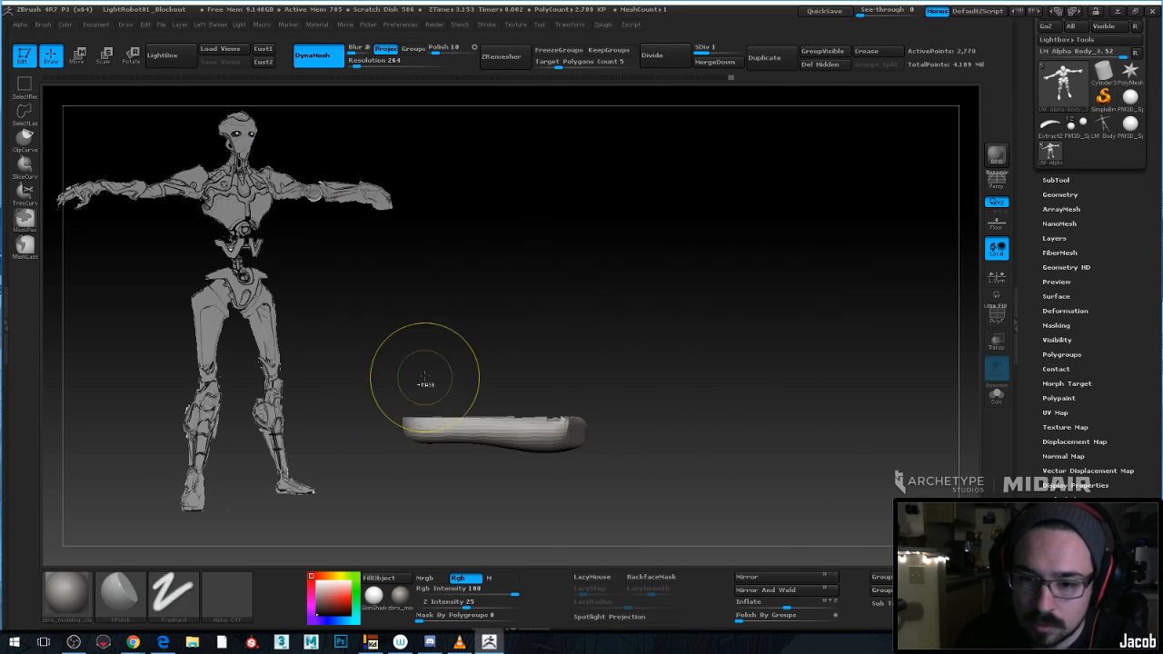
{"action": "left_click", "coordinate": [423, 364], "text": "ctrl+shift"}
{"action": "left_click", "coordinate": [25, 191]}
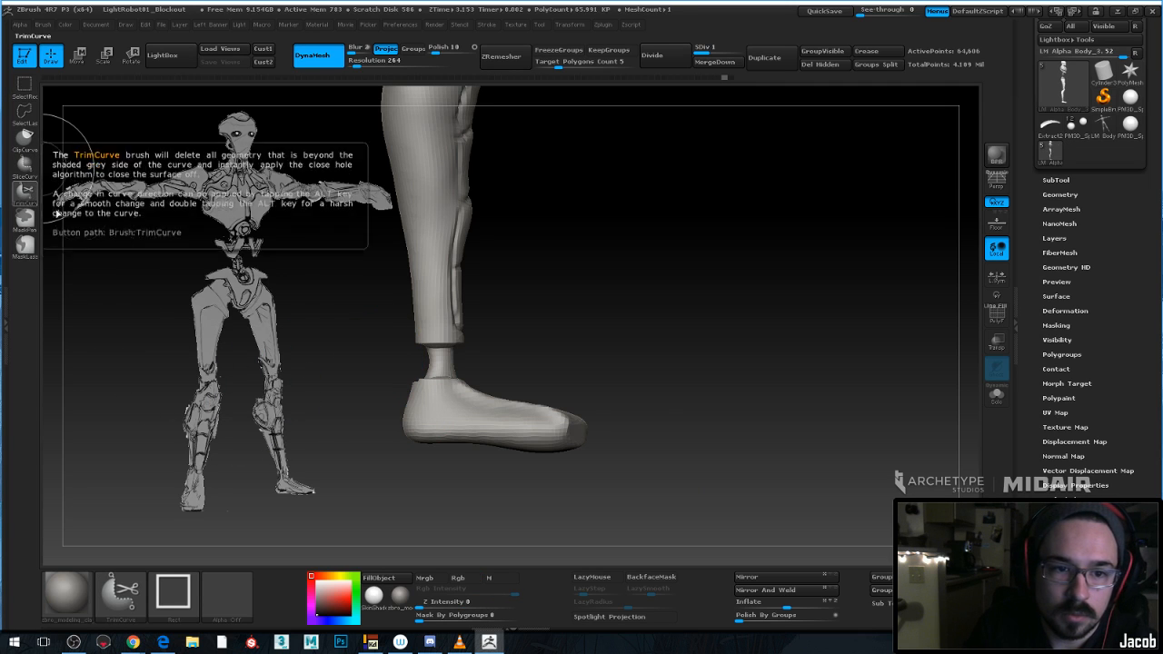
{"action": "mouse_move", "coordinate": [714, 449]}
{"action": "left_mouse_down", "text": "ctrl+shift"}
{"action": "mouse_move", "coordinate": [263, 454]}
{"action": "mouse_move", "coordinate": [490, 437]}
{"action": "left_mouse_up", "text": "ctrl+shift"}
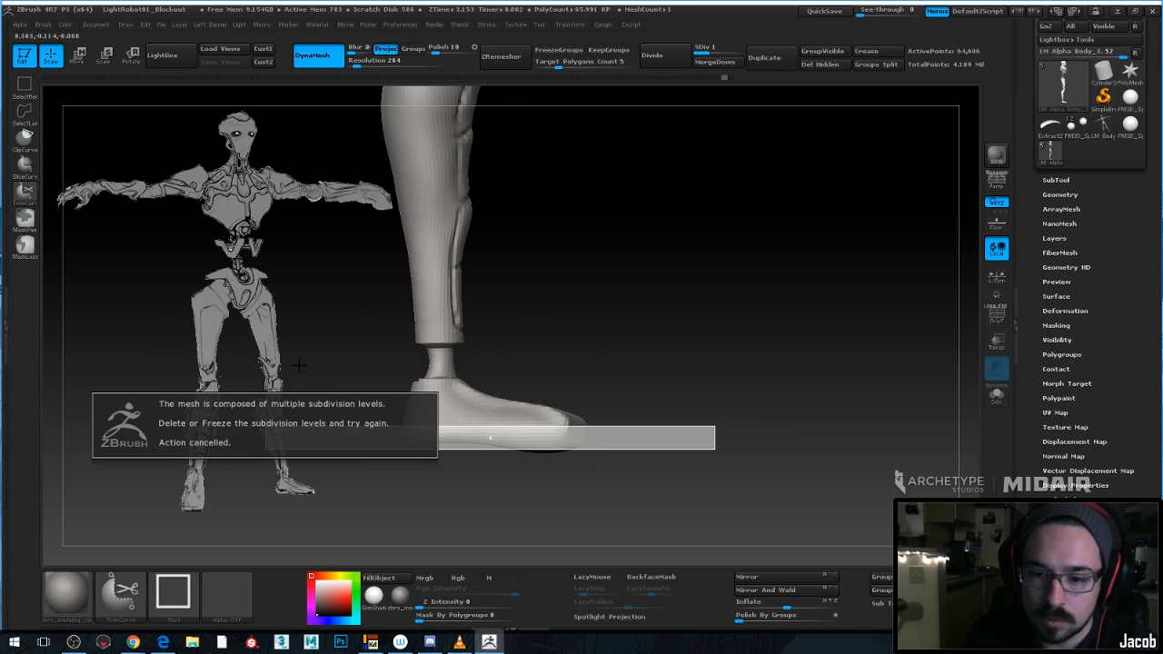
Try to slice through the sole of the foot with the SliceCurve brush
{"action": "left_click", "coordinate": [25, 218]}
{"action": "left_click", "coordinate": [137, 589], "text": "ctrl+shift"}
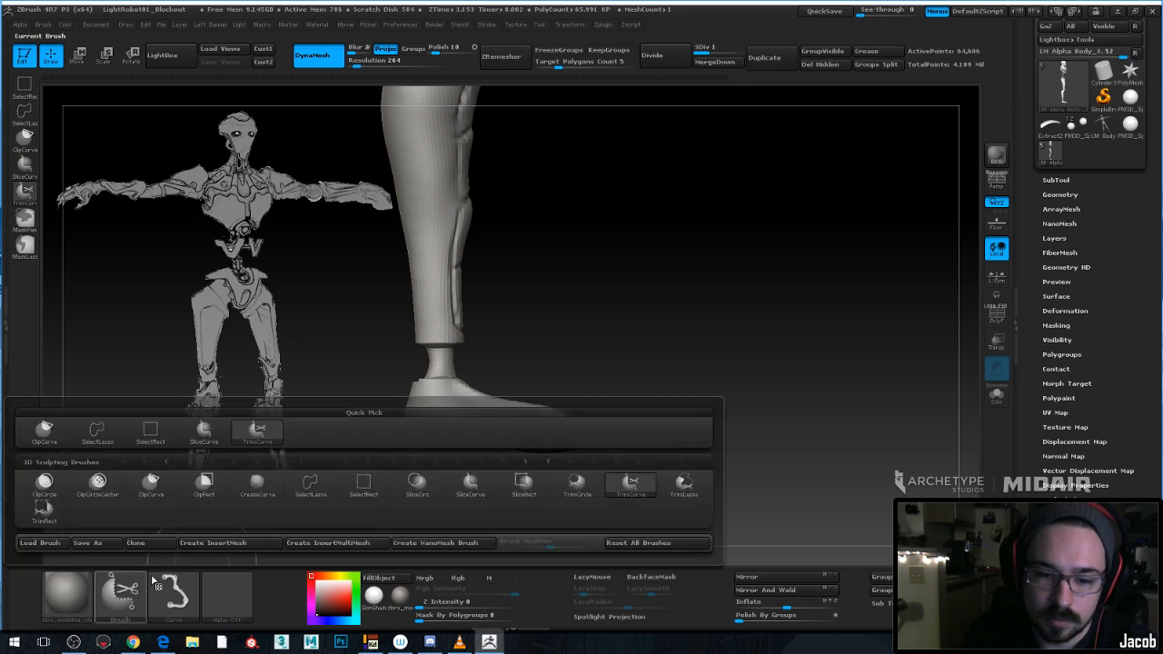
{"action": "left_click", "coordinate": [136, 589], "text": "ctrl+shift"}
{"action": "left_click", "coordinate": [116, 574], "text": "ctrl+shift"}
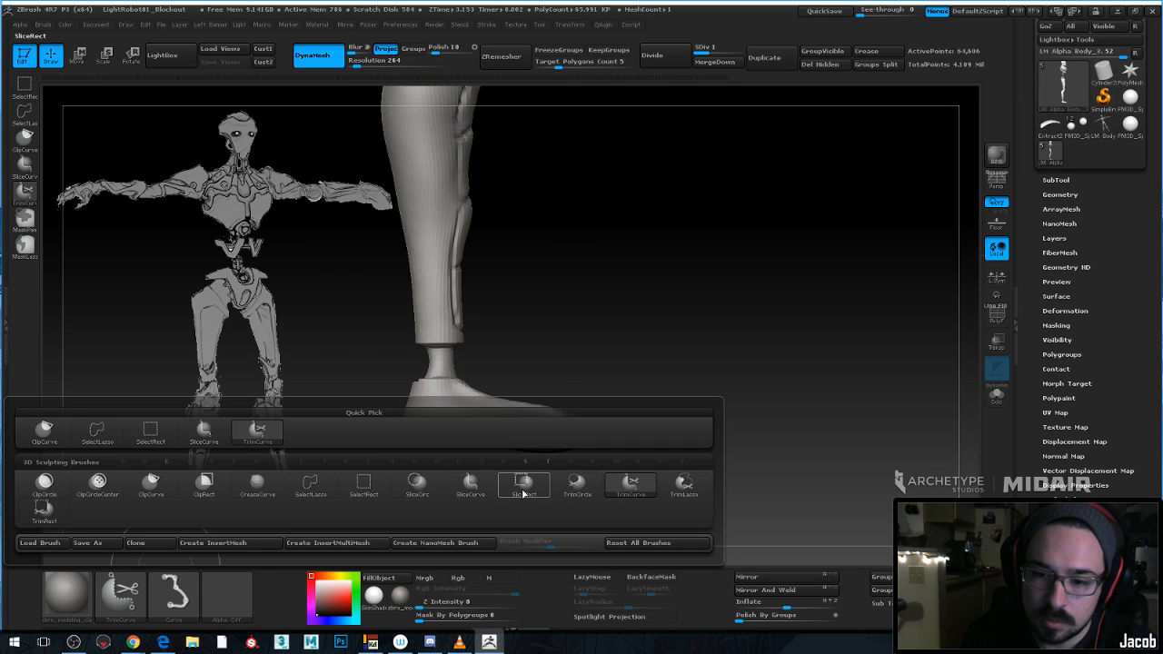
{"action": "left_click", "coordinate": [472, 488]}
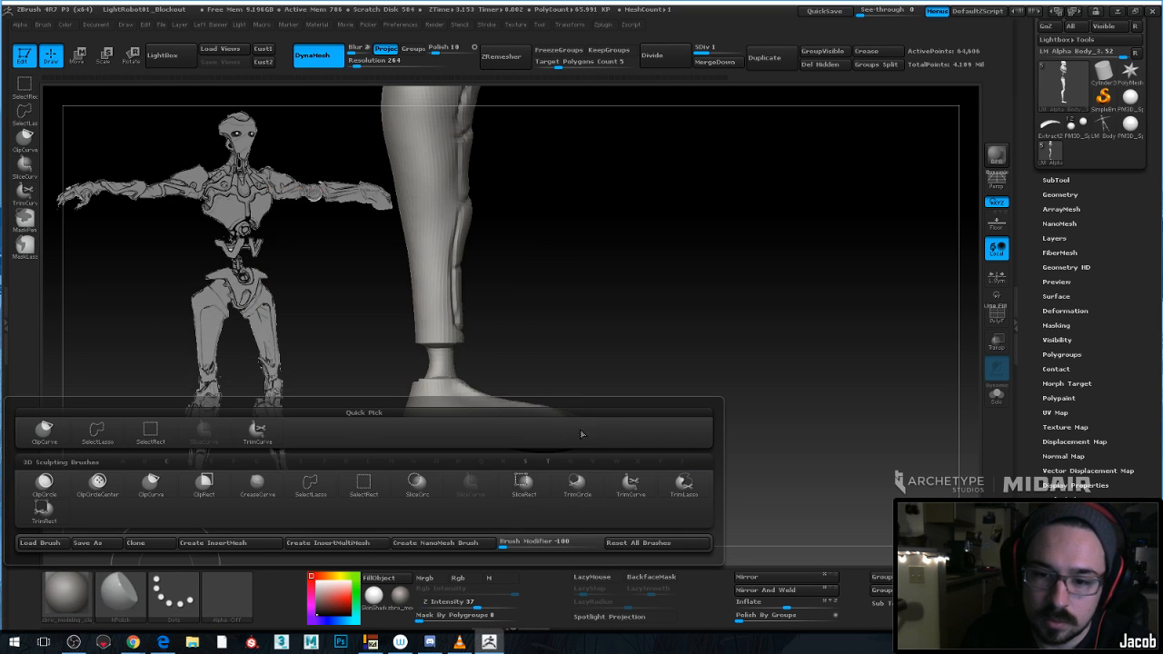
{"action": "left_click_drag", "start_coordinate": [711, 437], "coordinate": [303, 440], "text": "ctrl+shift"}
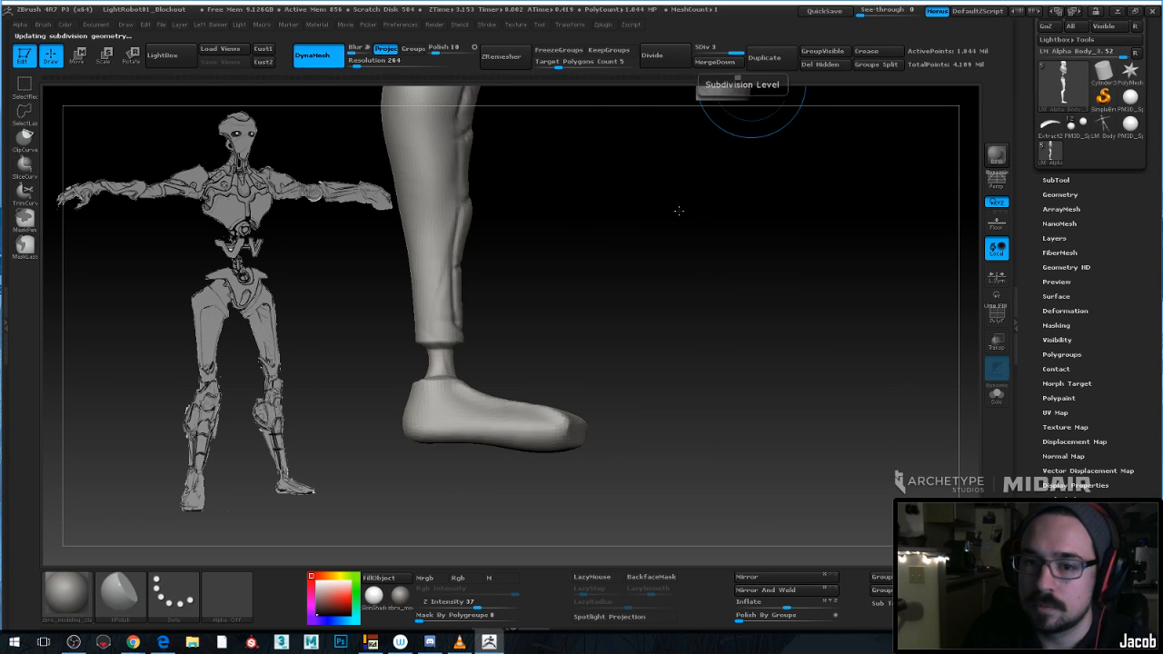
Review the whole figure at subdivision level 3 and return to level 1
{"action": "left_click_drag", "start_coordinate": [678, 210], "coordinate": [728, 312]}
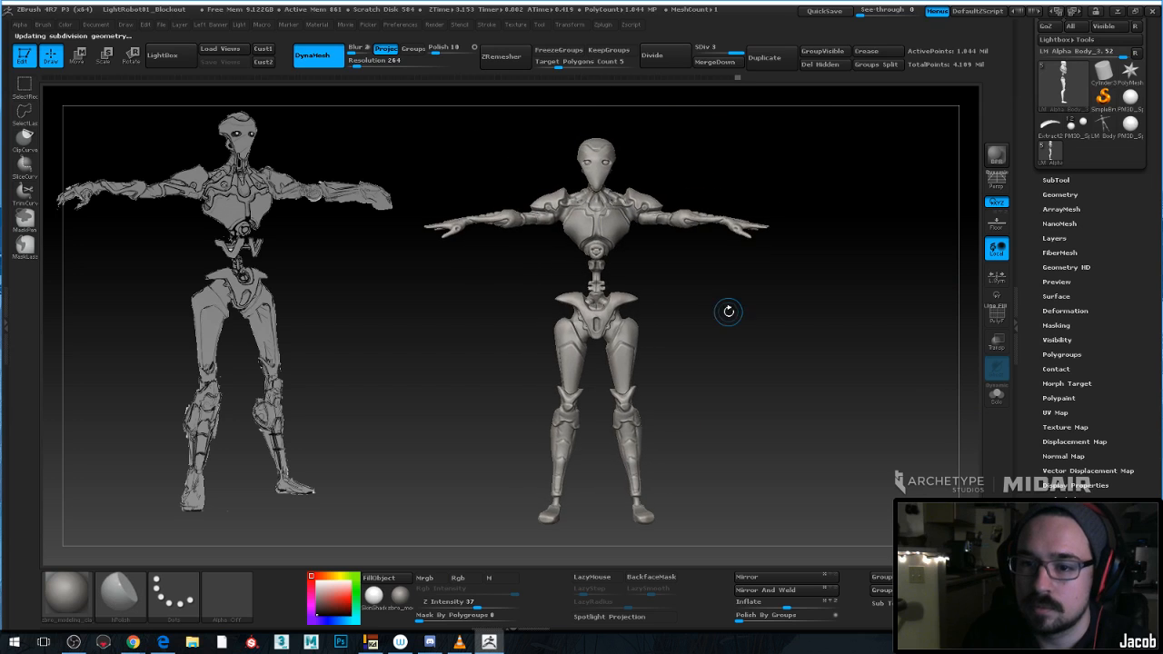
{"action": "left_click_drag", "start_coordinate": [728, 51], "coordinate": [700, 51]}
{"action": "left_click_drag", "start_coordinate": [742, 278], "coordinate": [754, 215], "text": "alt"}
Mask everything above the sole, flatten the underside of the foot with a vertical Transpose Move line, and clear the mask
{"action": "left_click_drag", "start_coordinate": [730, 257], "coordinate": [776, 448], "text": "shift"}
{"action": "left_click_drag", "start_coordinate": [625, 506], "coordinate": [369, 449], "text": "ctrl"}
{"action": "left_click", "coordinate": [610, 401], "text": "ctrl"}
{"action": "key", "text": "w"}
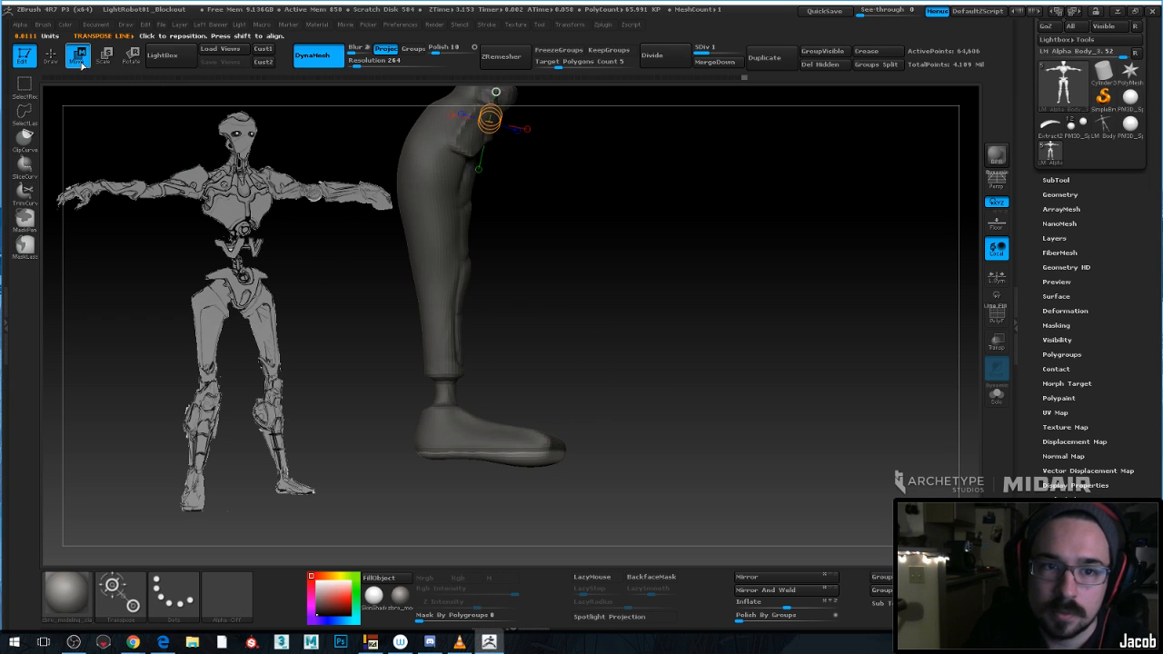
{"action": "left_click_drag", "start_coordinate": [506, 457], "coordinate": [515, 366]}
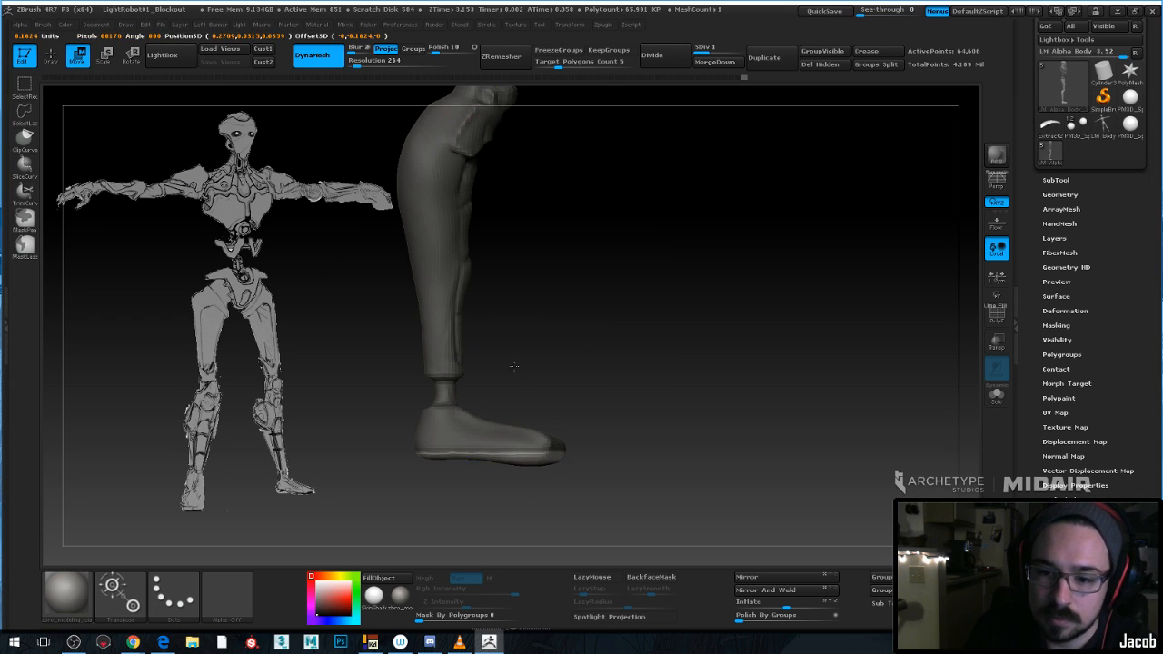
{"action": "left_click_drag", "start_coordinate": [516, 407], "coordinate": [515, 401]}
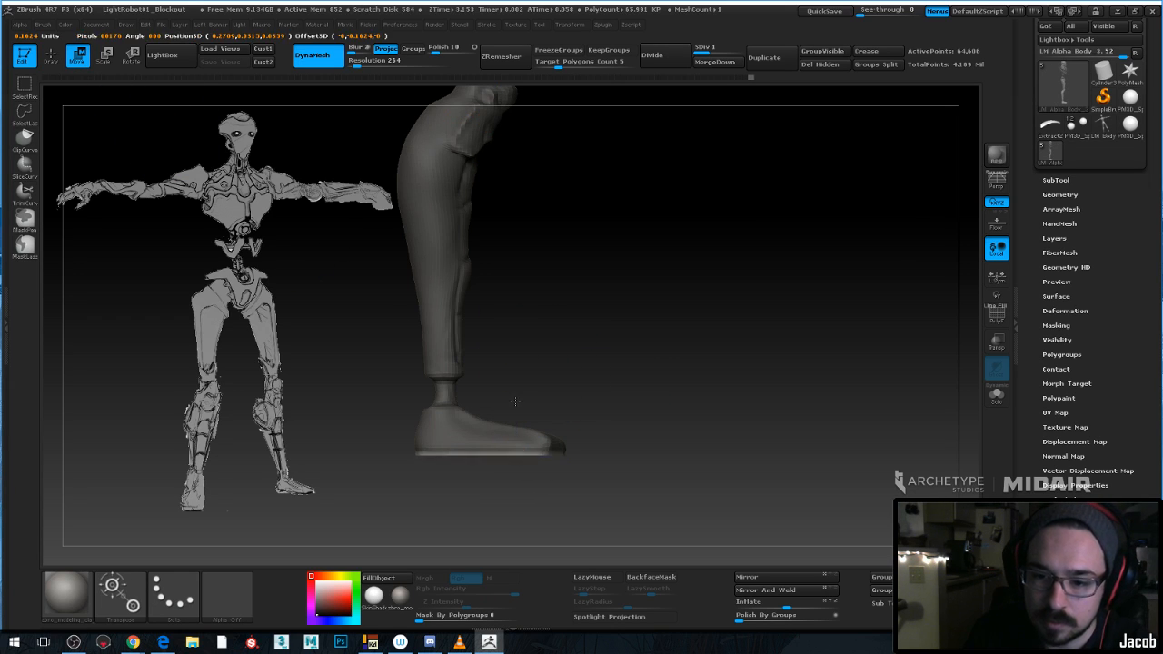
{"action": "left_click_drag", "start_coordinate": [627, 333], "coordinate": [492, 314]}
{"action": "key", "text": "q"}
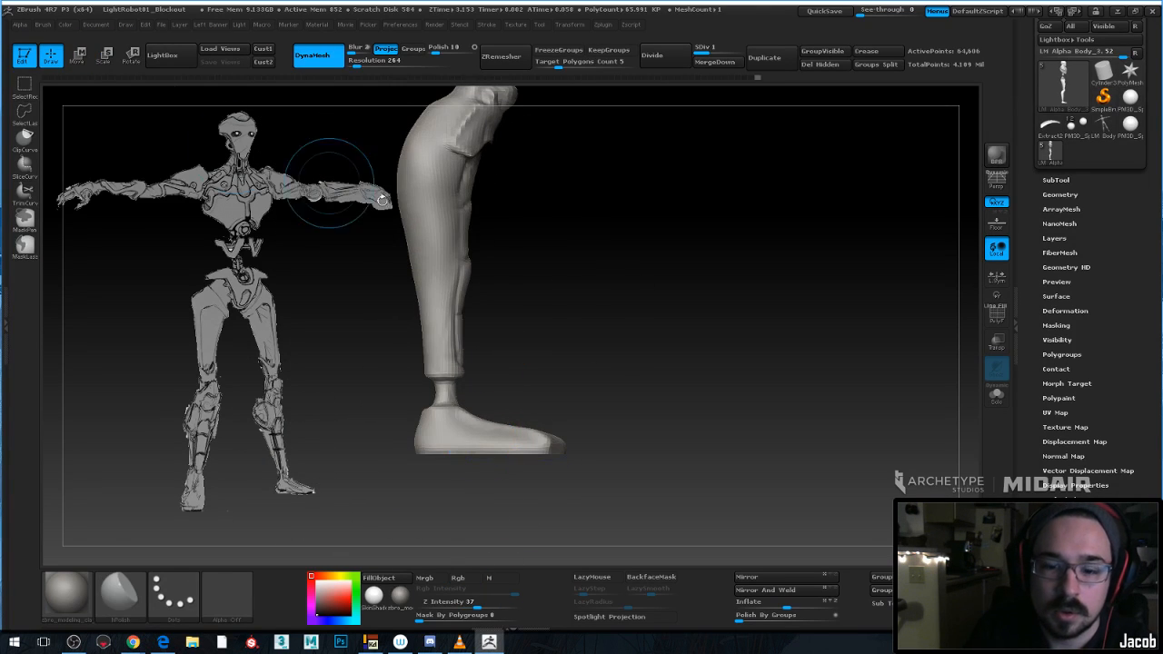
Set the draw size and reshape the outline of the feet with the Move brush
{"action": "mouse_move", "coordinate": [337, 169]}
{"action": "left_mouse_down"}
{"action": "mouse_move", "coordinate": [651, 423]}
{"action": "mouse_move", "coordinate": [684, 463]}
{"action": "mouse_move", "coordinate": [659, 439]}
{"action": "mouse_move", "coordinate": [721, 412]}
{"action": "mouse_move", "coordinate": [686, 412]}
{"action": "mouse_move", "coordinate": [718, 486]}
{"action": "left_mouse_up"}
{"action": "key", "text": "space"}
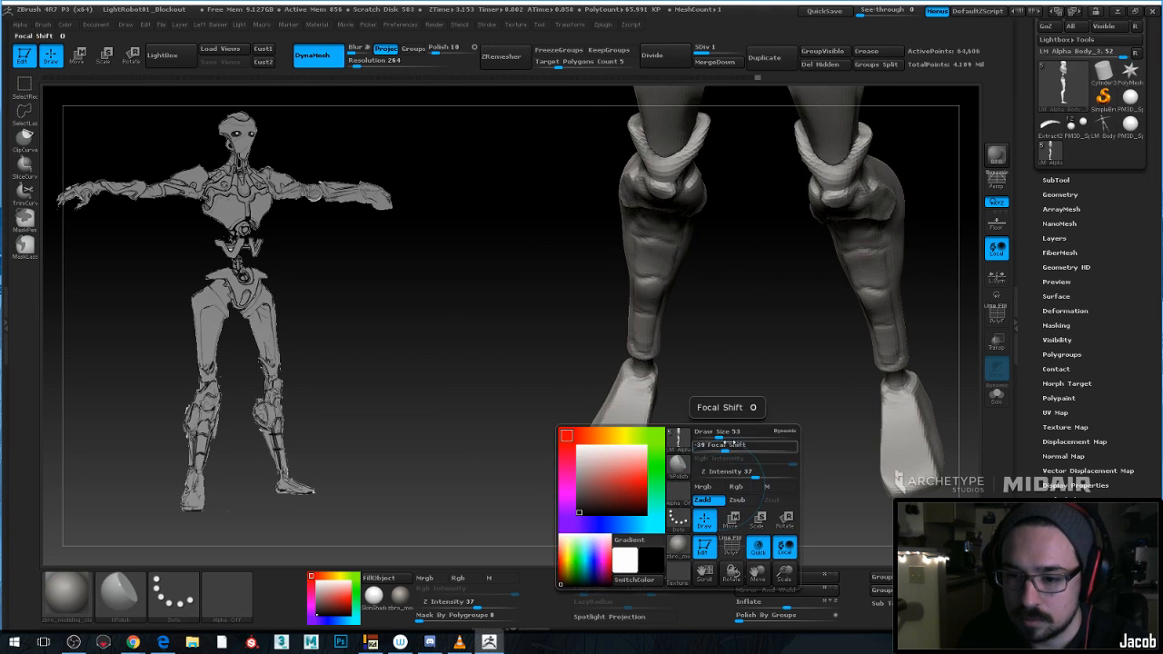
{"action": "mouse_move", "coordinate": [726, 434]}
{"action": "left_mouse_down"}
{"action": "mouse_move", "coordinate": [735, 426]}
{"action": "mouse_move", "coordinate": [610, 402]}
{"action": "left_mouse_up"}
{"action": "key", "text": "b"}
{"action": "key", "text": "m"}
{"action": "key", "text": "v"}
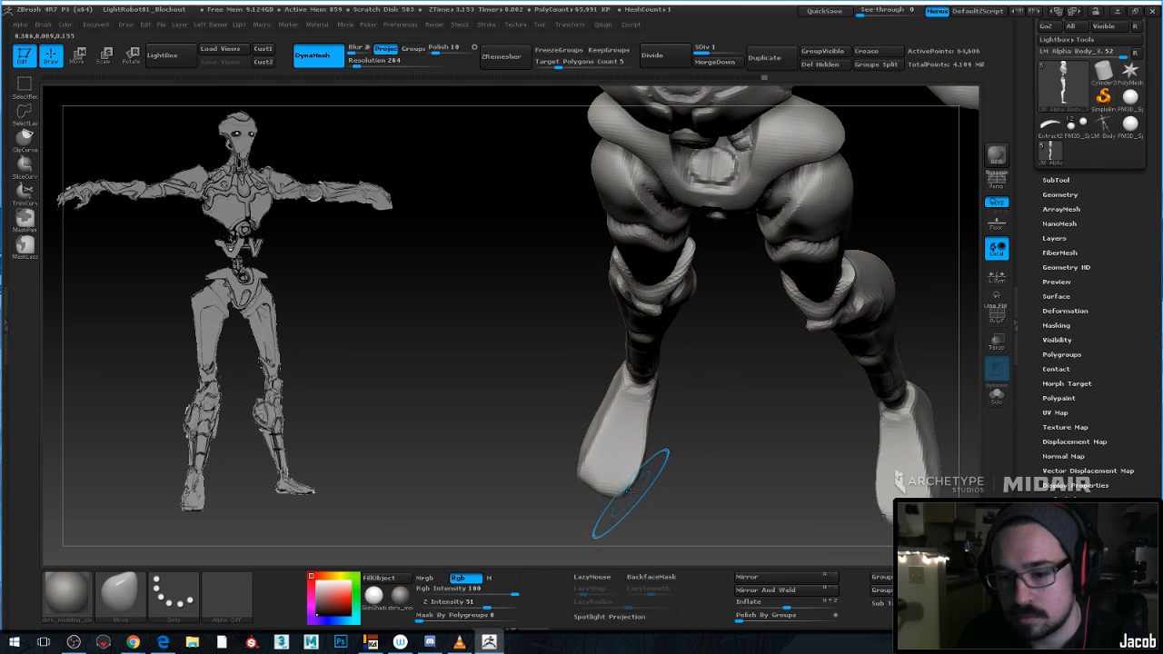
{"action": "left_click_drag", "start_coordinate": [688, 459], "coordinate": [699, 436]}
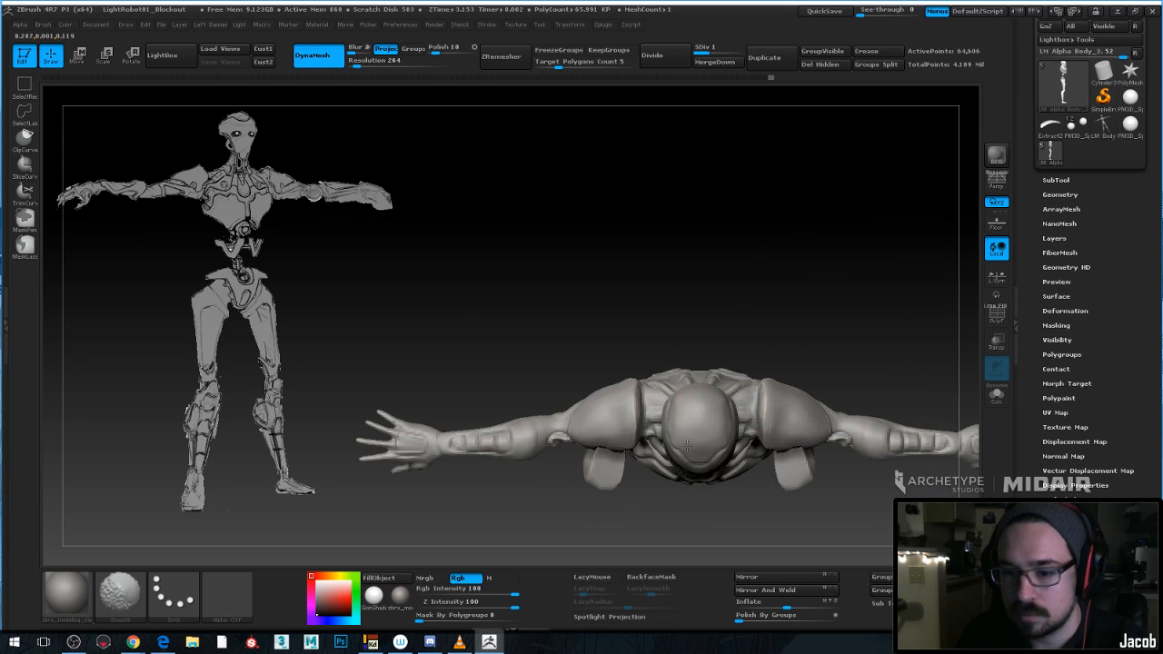
Review the whole figure from above, behind and in front, checking the hip and leg proportions against the sketch
{"action": "mouse_move", "coordinate": [813, 513]}
{"action": "left_mouse_down"}
{"action": "mouse_move", "coordinate": [719, 390]}
{"action": "mouse_move", "coordinate": [849, 320]}
{"action": "mouse_move", "coordinate": [864, 369]}
{"action": "mouse_move", "coordinate": [913, 291]}
{"action": "mouse_move", "coordinate": [822, 377]}
{"action": "mouse_move", "coordinate": [827, 386]}
{"action": "left_mouse_up"}
{"action": "mouse_move", "coordinate": [836, 318]}
{"action": "left_mouse_down", "text": "alt"}
{"action": "mouse_move", "coordinate": [804, 329]}
{"action": "mouse_move", "coordinate": [815, 362]}
{"action": "mouse_move", "coordinate": [805, 369]}
{"action": "mouse_move", "coordinate": [773, 348]}
{"action": "mouse_move", "coordinate": [832, 348]}
{"action": "mouse_move", "coordinate": [854, 282]}
{"action": "mouse_move", "coordinate": [859, 390]}
{"action": "mouse_move", "coordinate": [685, 302]}
{"action": "mouse_move", "coordinate": [712, 285]}
{"action": "left_mouse_up", "text": "alt"}
{"action": "key", "text": "space"}
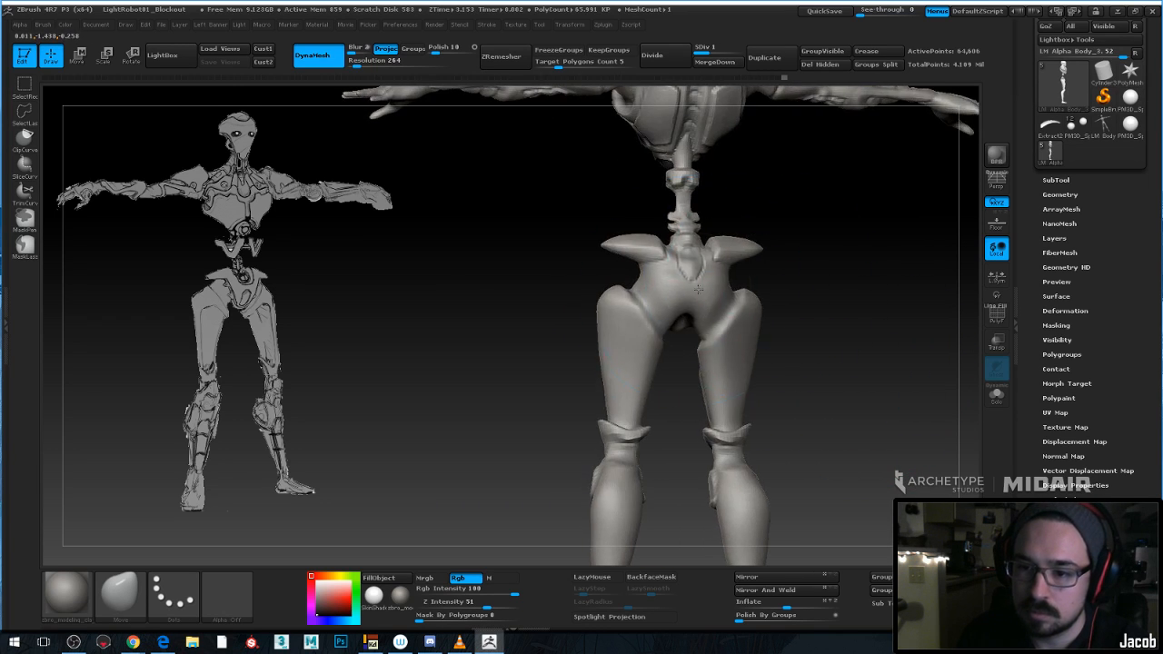
{"action": "left_click_drag", "start_coordinate": [808, 280], "coordinate": [787, 281], "text": "alt"}
{"action": "left_click_drag", "start_coordinate": [787, 280], "coordinate": [799, 312]}
{"action": "key", "text": "space"}
{"action": "mouse_move", "coordinate": [778, 223]}
{"action": "left_mouse_down"}
{"action": "mouse_move", "coordinate": [742, 236]}
{"action": "mouse_move", "coordinate": [643, 221]}
{"action": "left_mouse_up"}
{"action": "left_click_drag", "start_coordinate": [765, 265], "coordinate": [760, 185], "text": "alt"}
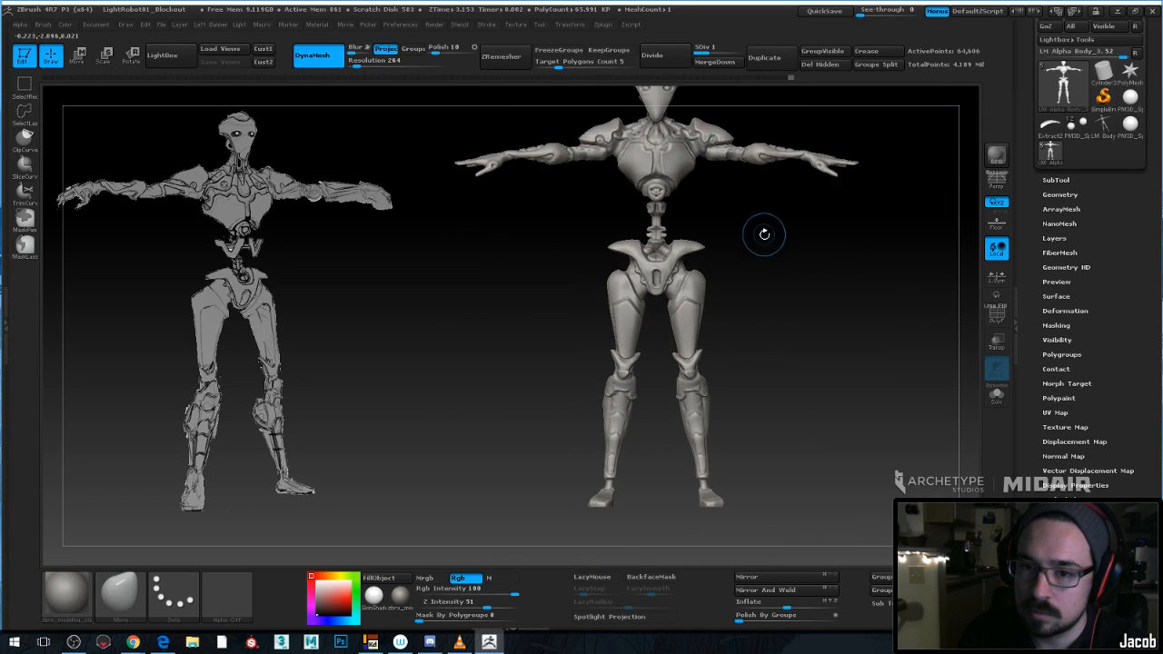
{"action": "mouse_move", "coordinate": [763, 234]}
{"action": "left_mouse_down"}
{"action": "mouse_move", "coordinate": [784, 296]}
{"action": "mouse_move", "coordinate": [784, 260]}
{"action": "mouse_move", "coordinate": [667, 279]}
{"action": "left_mouse_up"}
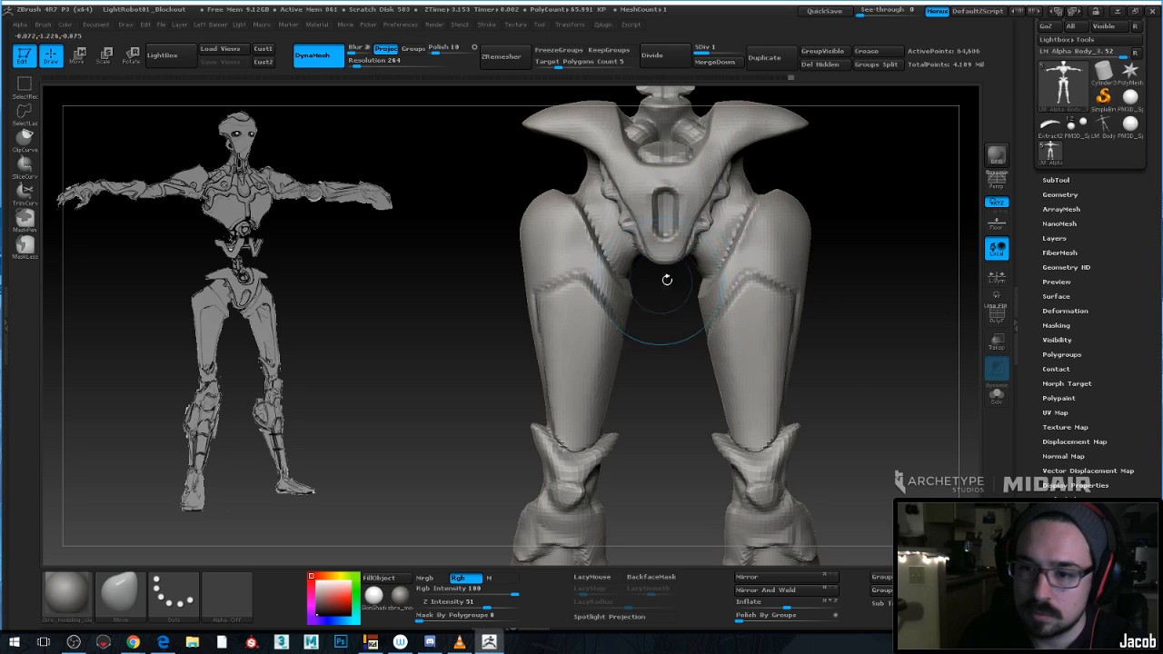
Undo the last two edits around the pelvis and upper thighs, keeping the lower body in view
{"action": "right_click", "coordinate": [725, 220]}
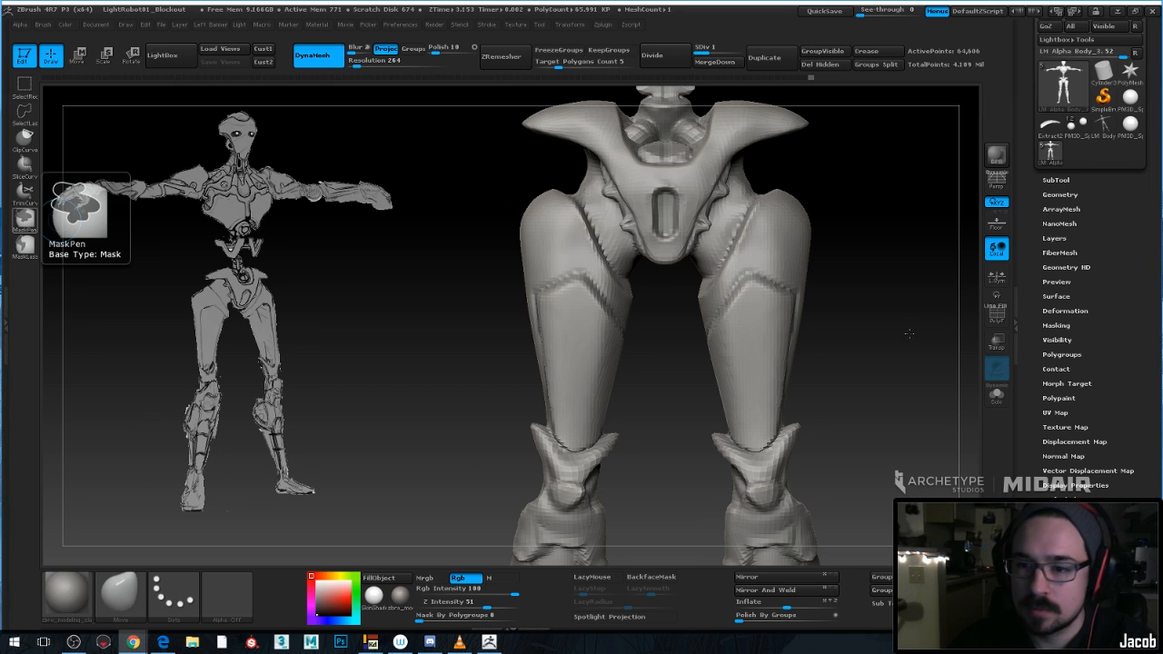
{"action": "key", "text": "ctrl+z"}
{"action": "key", "text": "ctrl+z"}
{"action": "left_click_drag", "start_coordinate": [906, 336], "coordinate": [784, 300], "text": "alt"}
{"action": "mouse_move", "coordinate": [822, 338]}
{"action": "left_mouse_down", "text": "alt"}
{"action": "mouse_move", "coordinate": [805, 289]}
{"action": "mouse_move", "coordinate": [860, 304]}
{"action": "mouse_move", "coordinate": [727, 309]}
{"action": "left_mouse_up", "text": "alt"}
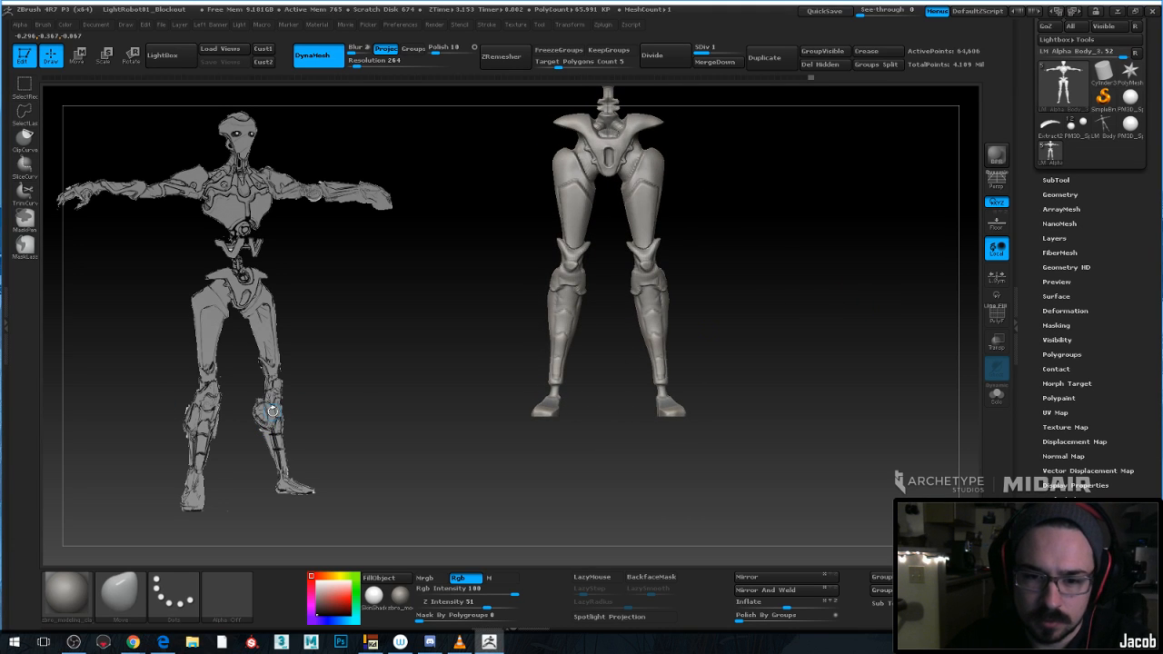
Enlarge the reference sketch in Spotlight so the leg details can be read beside the model
{"action": "key", "text": "shift+z"}
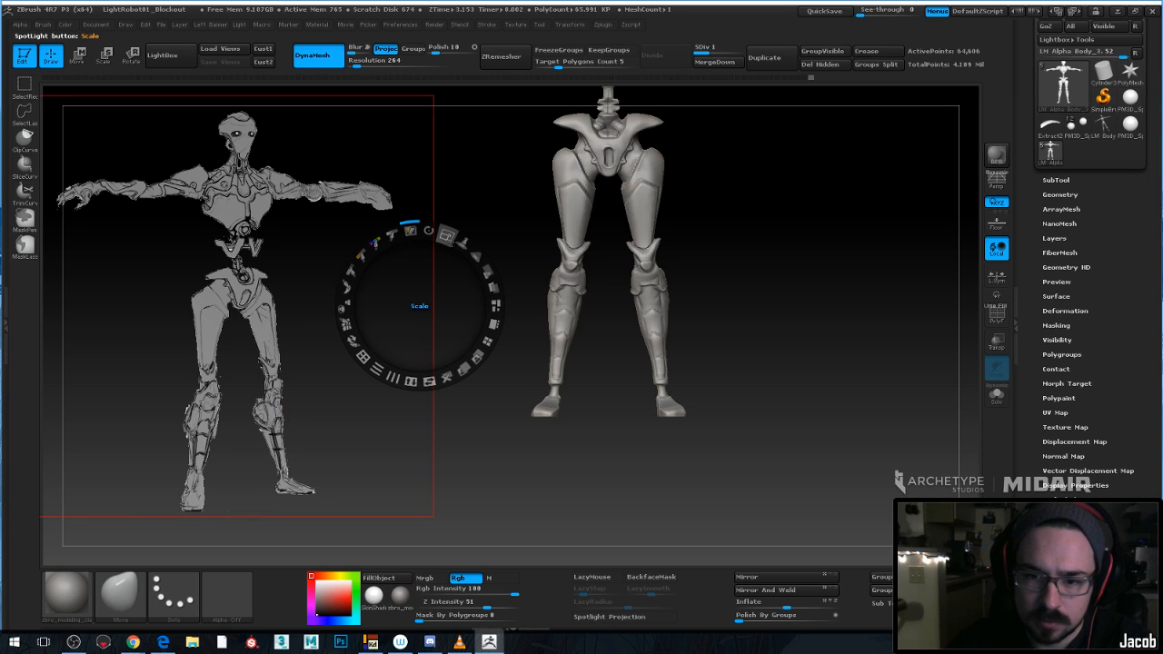
{"action": "left_click_drag", "start_coordinate": [448, 236], "coordinate": [327, 323]}
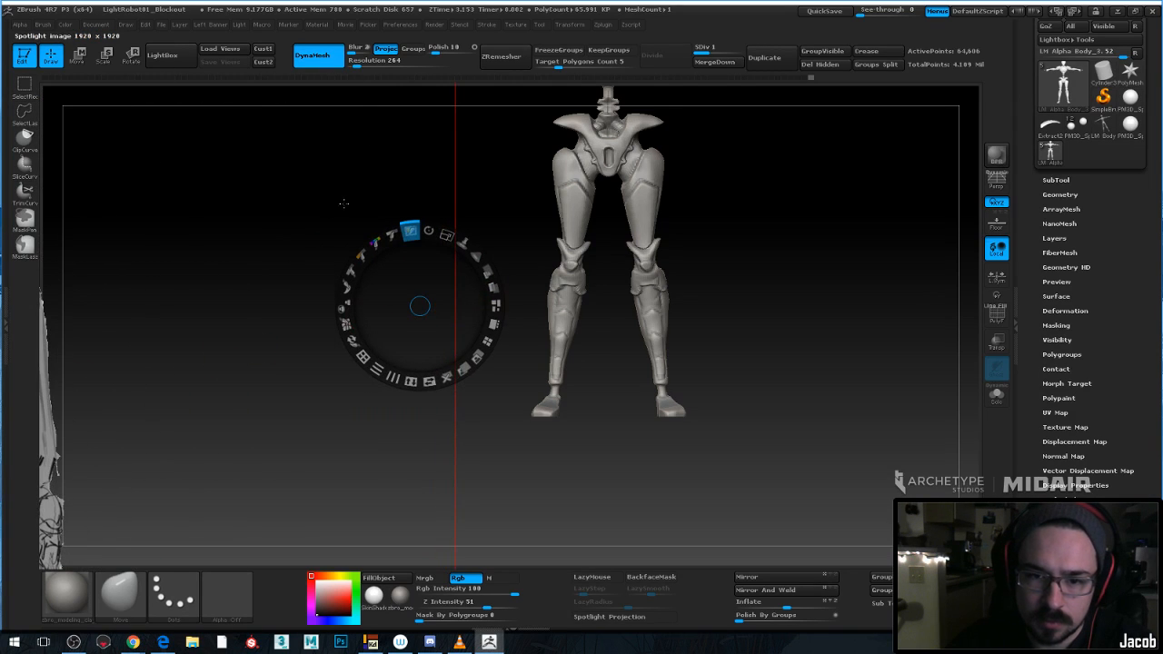
{"action": "left_click_drag", "start_coordinate": [413, 365], "coordinate": [528, 256]}
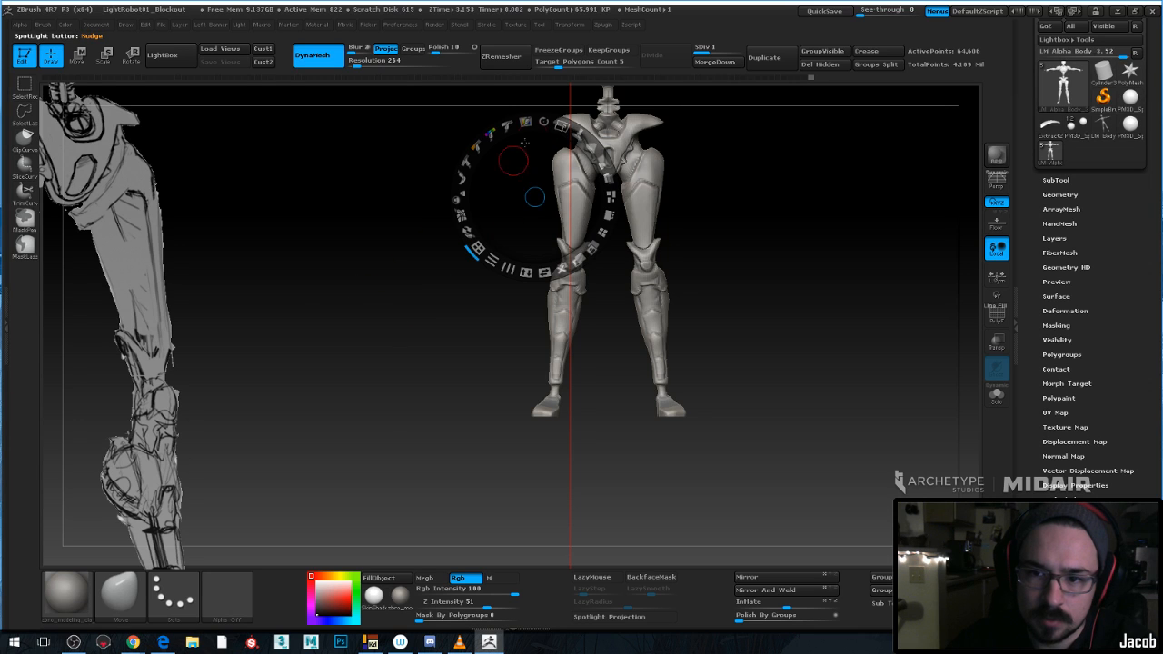
{"action": "left_click_drag", "start_coordinate": [564, 127], "coordinate": [571, 131]}
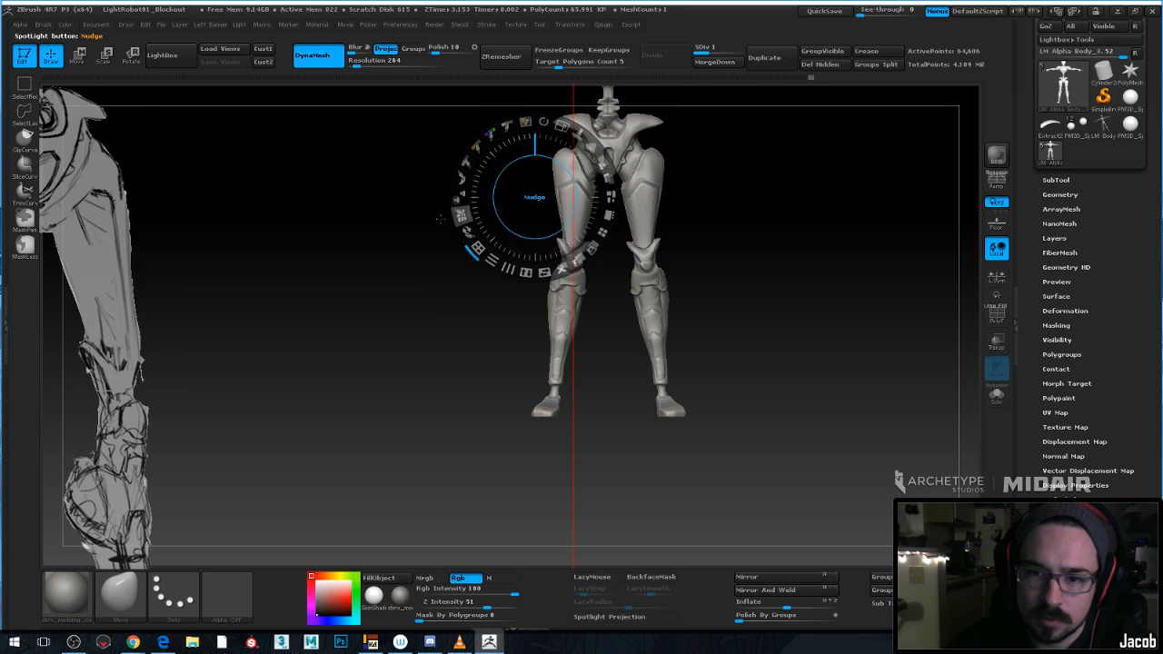
{"action": "mouse_move", "coordinate": [477, 205]}
{"action": "left_mouse_down"}
{"action": "mouse_move", "coordinate": [457, 211]}
{"action": "mouse_move", "coordinate": [468, 206]}
{"action": "left_mouse_up"}
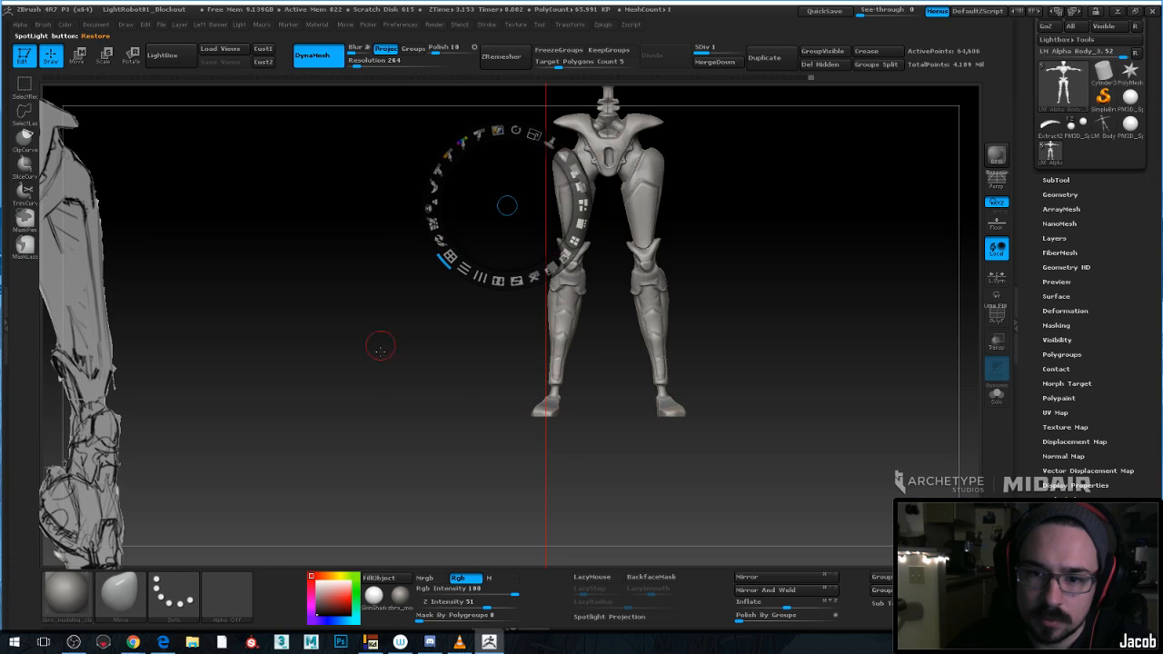
Reposition the enlarged sketch to show both lower legs and feet beside the model, and leave Spotlight editing
{"action": "key", "text": "z"}
{"action": "key", "text": "z"}
{"action": "key", "text": "z"}
{"action": "key", "text": "z"}
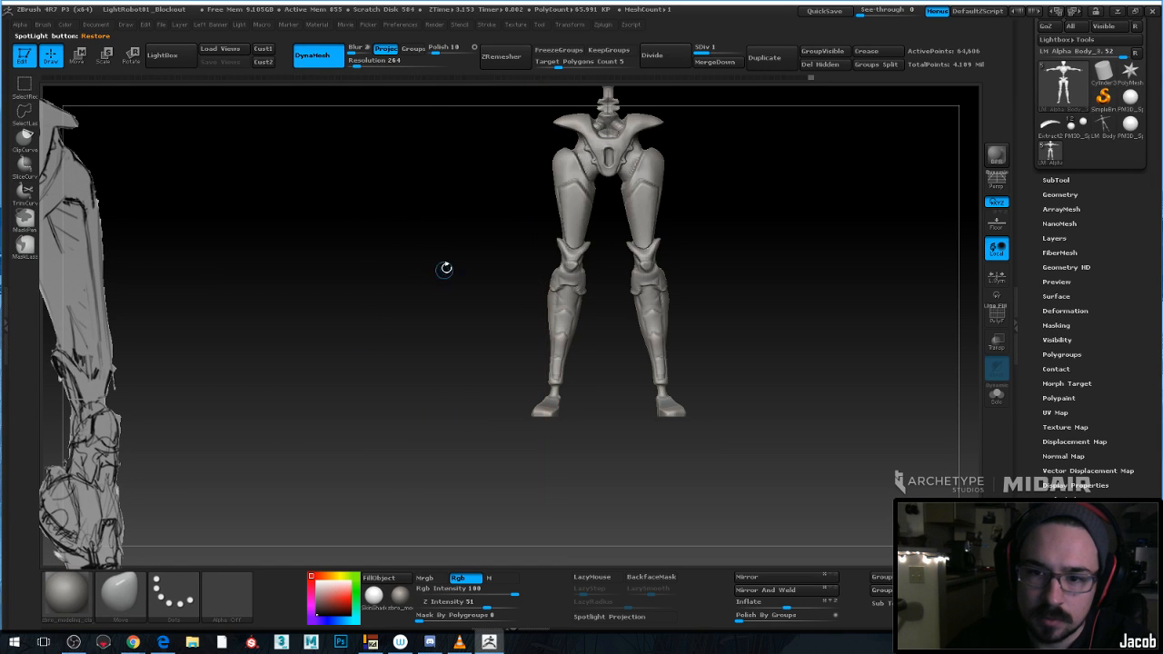
{"action": "mouse_move", "coordinate": [504, 204]}
{"action": "left_mouse_down"}
{"action": "mouse_move", "coordinate": [469, 236]}
{"action": "mouse_move", "coordinate": [213, 379]}
{"action": "left_mouse_up"}
{"action": "mouse_move", "coordinate": [197, 333]}
{"action": "left_mouse_down"}
{"action": "mouse_move", "coordinate": [352, 250]}
{"action": "mouse_move", "coordinate": [442, 122]}
{"action": "mouse_move", "coordinate": [446, 70]}
{"action": "left_mouse_up"}
{"action": "key", "text": "z"}
{"action": "mouse_move", "coordinate": [780, 237]}
{"action": "left_mouse_down", "text": "alt"}
{"action": "mouse_move", "coordinate": [799, 231]}
{"action": "mouse_move", "coordinate": [796, 247]}
{"action": "left_mouse_up", "text": "alt"}
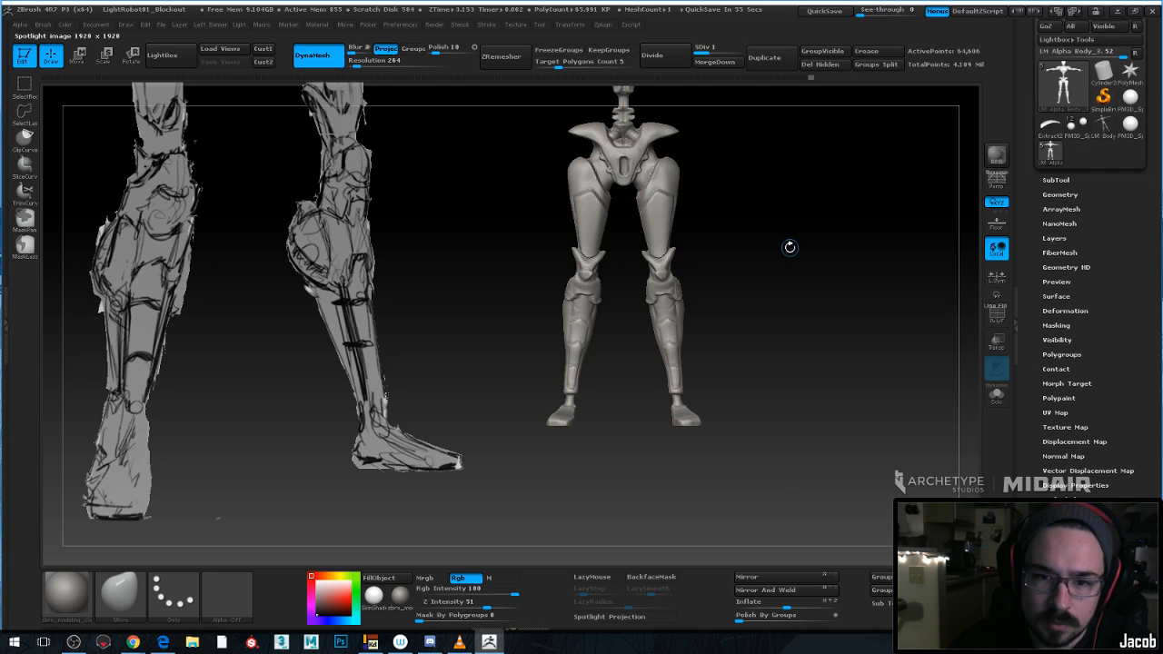
Try to mask the side of the calf around the lower edge of the knee panel with the MaskPen brush
{"action": "mouse_move", "coordinate": [786, 247]}
{"action": "left_mouse_down"}
{"action": "mouse_move", "coordinate": [799, 241]}
{"action": "mouse_move", "coordinate": [784, 255]}
{"action": "mouse_move", "coordinate": [883, 380]}
{"action": "mouse_move", "coordinate": [752, 156]}
{"action": "left_mouse_up"}
{"action": "mouse_move", "coordinate": [779, 195]}
{"action": "left_mouse_down"}
{"action": "mouse_move", "coordinate": [794, 187]}
{"action": "mouse_move", "coordinate": [649, 322]}
{"action": "left_mouse_up"}
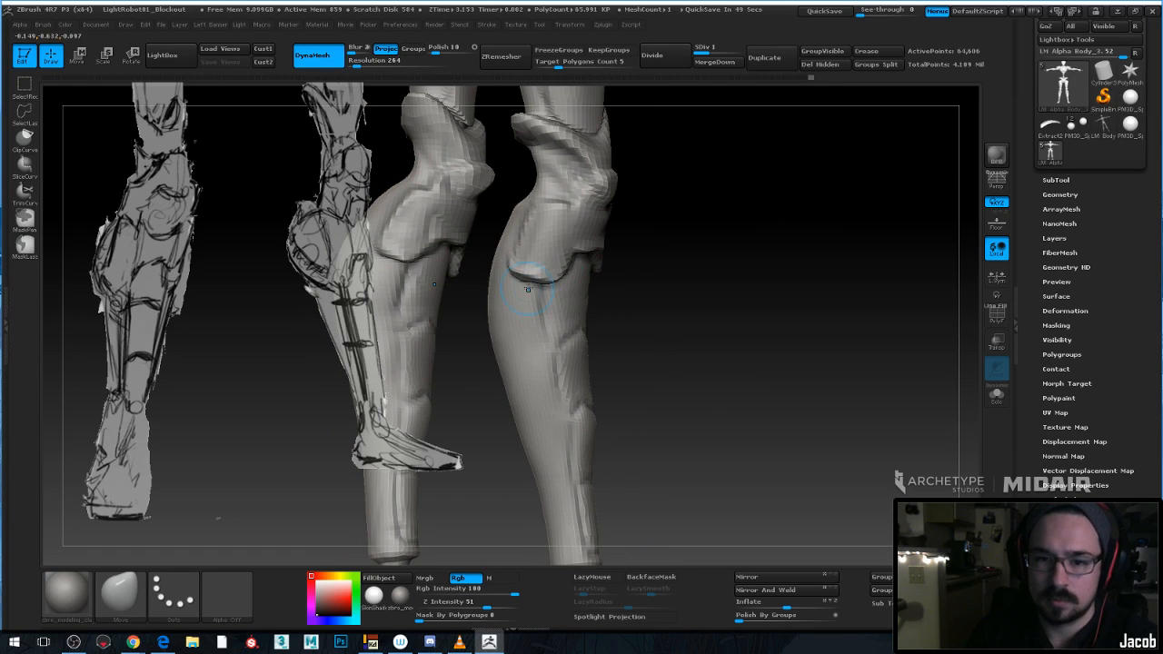
{"action": "left_click_drag", "start_coordinate": [515, 250], "coordinate": [540, 317], "text": "ctrl"}
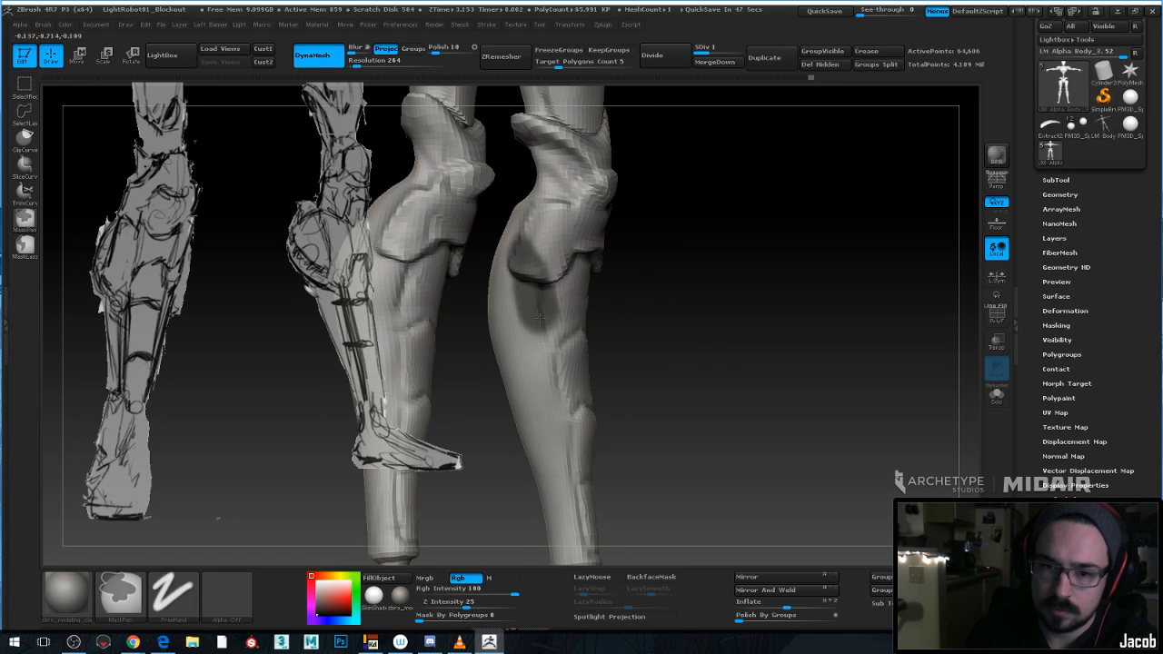
{"action": "left_click_drag", "start_coordinate": [623, 303], "coordinate": [660, 292]}
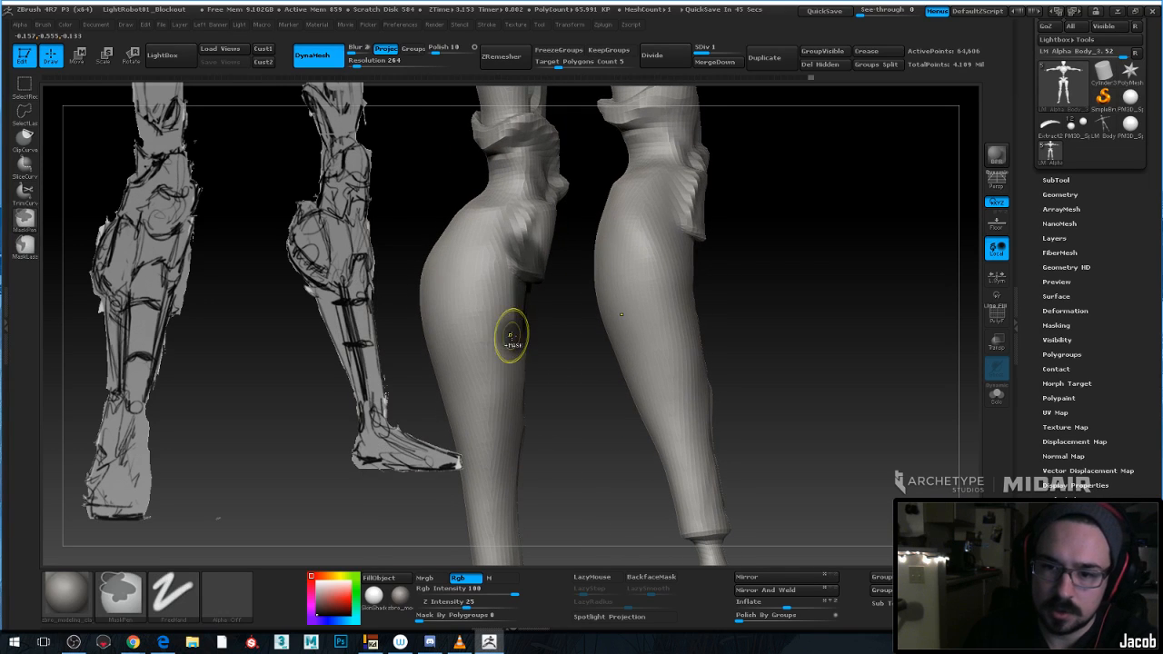
{"action": "mouse_move", "coordinate": [512, 336]}
{"action": "left_mouse_down", "text": "ctrl"}
{"action": "mouse_move", "coordinate": [458, 267]}
{"action": "mouse_move", "coordinate": [509, 324]}
{"action": "left_mouse_up", "text": "ctrl"}
{"action": "mouse_move", "coordinate": [739, 262]}
{"action": "left_mouse_down"}
{"action": "mouse_move", "coordinate": [639, 260]}
{"action": "mouse_move", "coordinate": [825, 251]}
{"action": "mouse_move", "coordinate": [727, 263]}
{"action": "left_mouse_up"}
Build up a calf panel on the side of the lower leg with the ClayBuildup brush and smooth its surface
{"action": "key", "text": "b"}
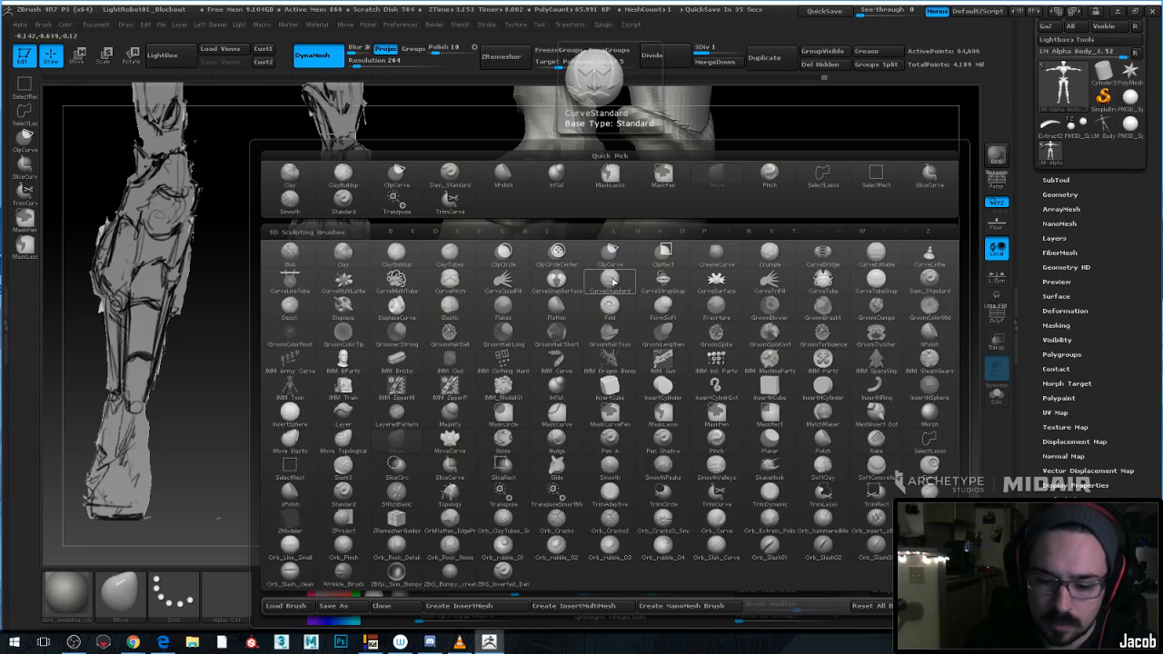
{"action": "key", "text": "c"}
{"action": "key", "text": "b"}
{"action": "mouse_move", "coordinate": [625, 263]}
{"action": "left_mouse_down"}
{"action": "mouse_move", "coordinate": [607, 293]}
{"action": "mouse_move", "coordinate": [629, 271]}
{"action": "left_mouse_up"}
{"action": "key", "text": "shift"}
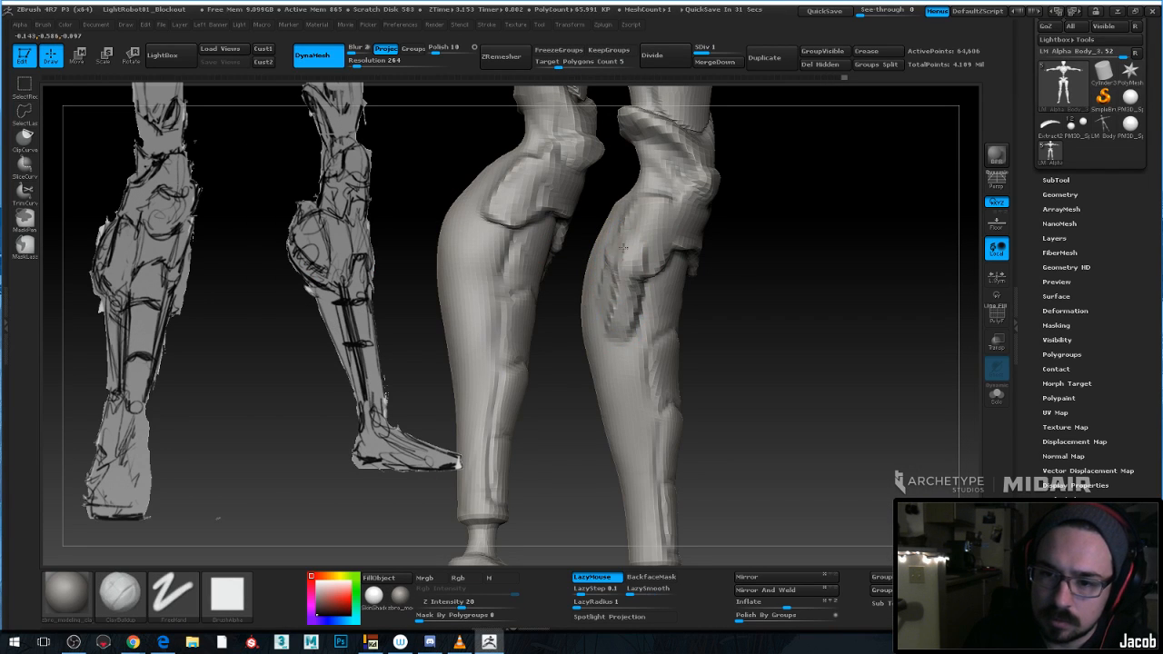
{"action": "key", "text": "shift"}
{"action": "left_click_drag", "start_coordinate": [604, 316], "coordinate": [607, 277], "text": "shift"}
Flatten the built-up calf panel with the hPolish brush
{"action": "key", "text": "b"}
{"action": "key", "text": "h"}
{"action": "key", "text": "p"}
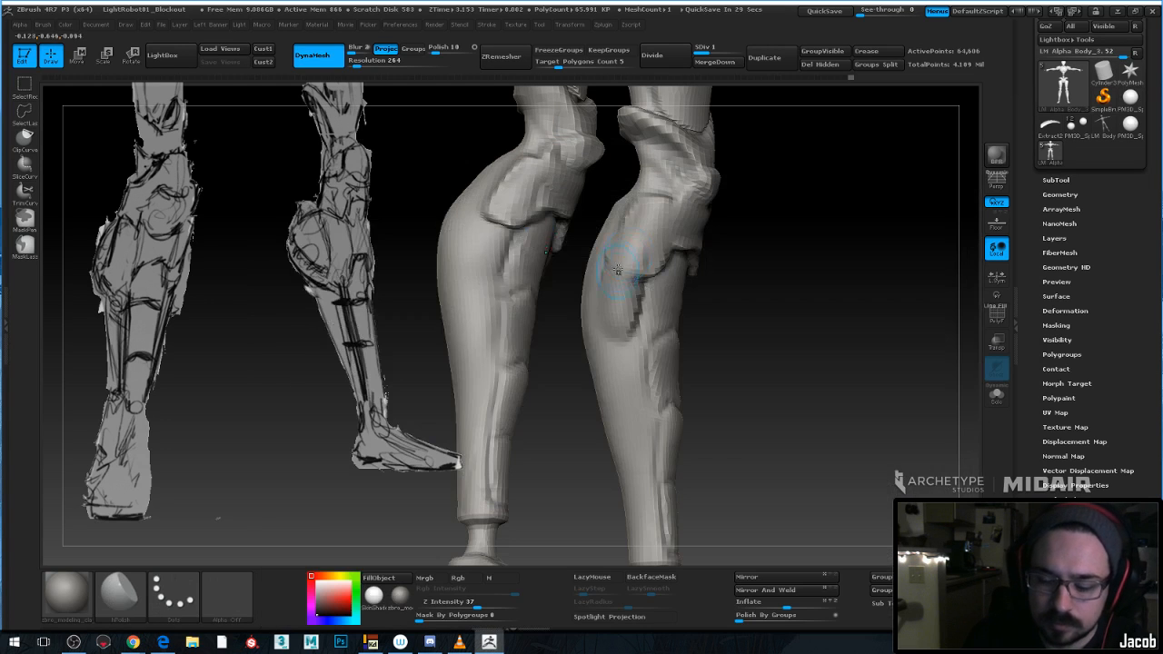
{"action": "mouse_move", "coordinate": [725, 268]}
{"action": "left_mouse_down"}
{"action": "mouse_move", "coordinate": [755, 274]}
{"action": "mouse_move", "coordinate": [745, 271]}
{"action": "left_mouse_up"}
Rough in the curved edge of the calf panel around the back of the lower leg with the ClayBuildup brush
{"action": "key", "text": "b"}
{"action": "key", "text": "c"}
{"action": "key", "text": "b"}
{"action": "left_click_drag", "start_coordinate": [814, 253], "coordinate": [662, 277]}
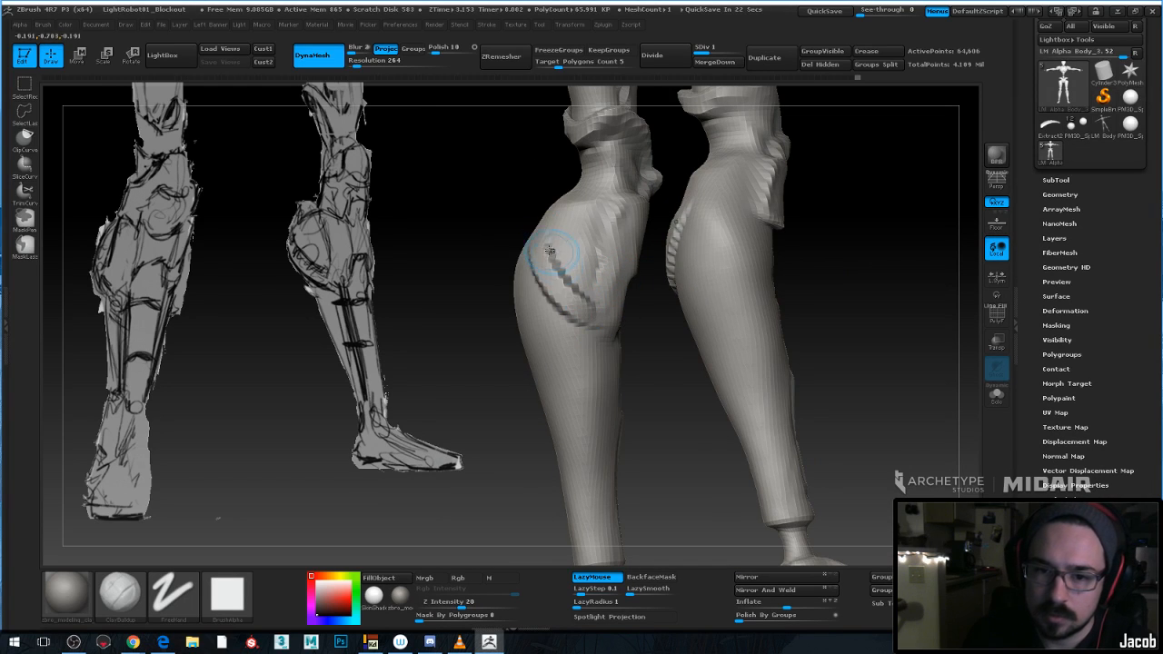
Build up the inner calf muscle with ClayBuildup strokes and smooth its surface and lower edge
{"action": "left_click_drag", "start_coordinate": [542, 243], "coordinate": [571, 303]}
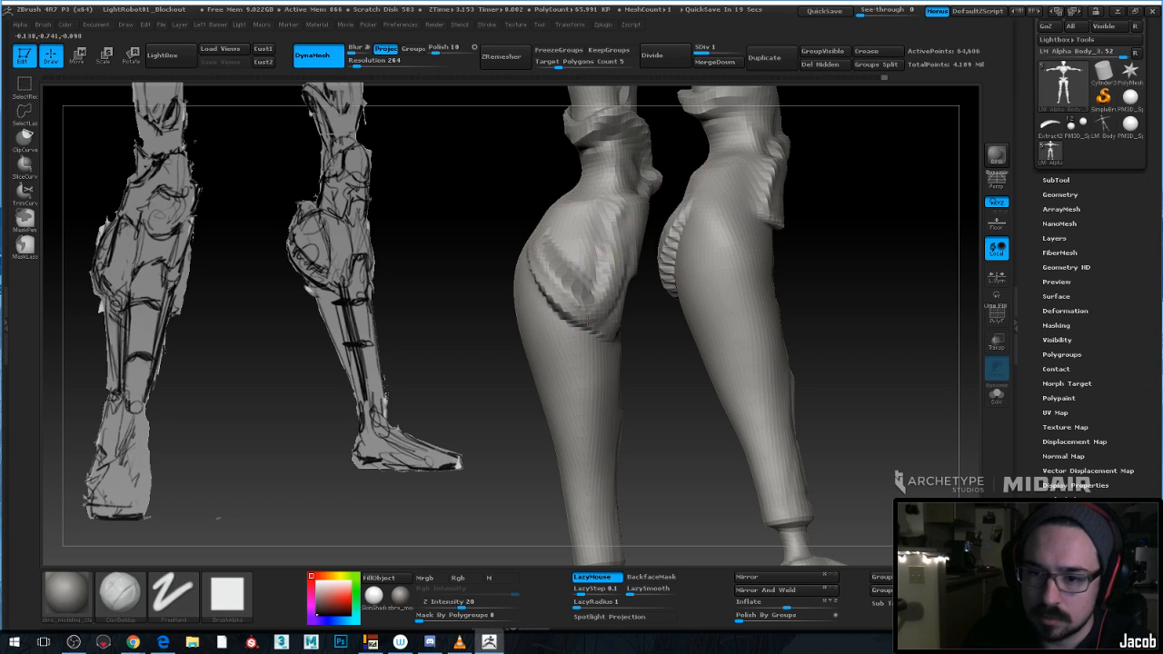
{"action": "mouse_move", "coordinate": [831, 265]}
{"action": "left_mouse_down"}
{"action": "mouse_move", "coordinate": [683, 239]}
{"action": "mouse_move", "coordinate": [812, 218]}
{"action": "mouse_move", "coordinate": [675, 258]}
{"action": "mouse_move", "coordinate": [526, 240]}
{"action": "left_mouse_up"}
{"action": "key", "text": "shift"}
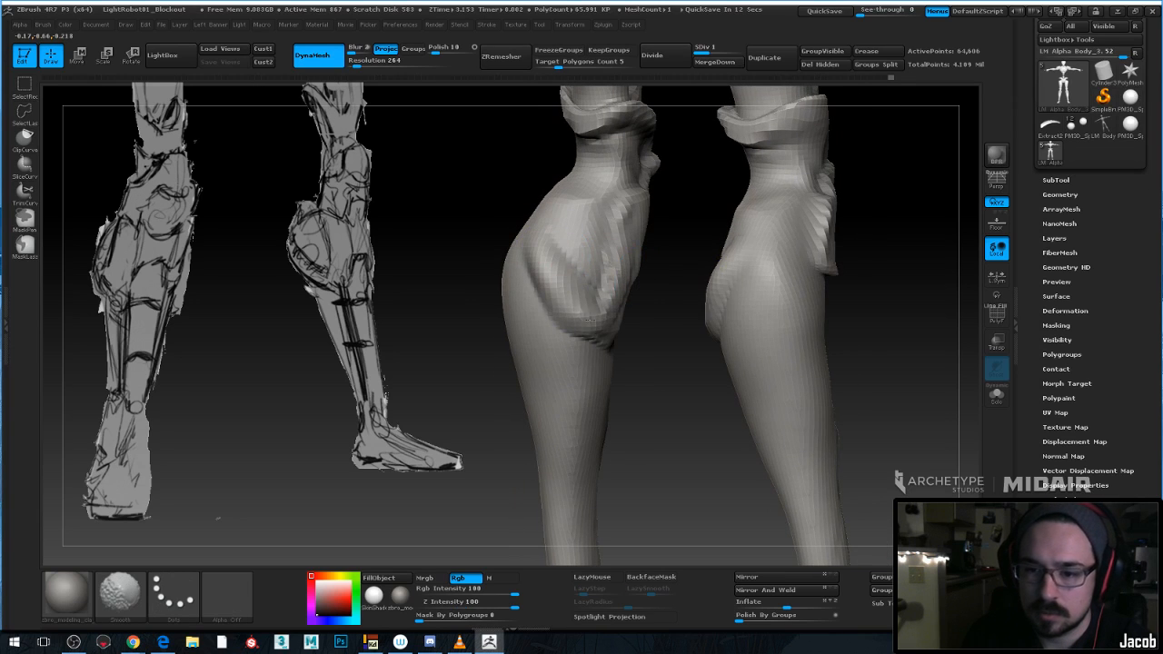
{"action": "mouse_move", "coordinate": [623, 292]}
{"action": "left_mouse_down"}
{"action": "mouse_move", "coordinate": [722, 236]}
{"action": "mouse_move", "coordinate": [799, 239]}
{"action": "mouse_move", "coordinate": [921, 333]}
{"action": "mouse_move", "coordinate": [927, 350]}
{"action": "left_mouse_up"}
{"action": "left_click_drag", "start_coordinate": [641, 331], "coordinate": [647, 349], "text": "shift"}
Turn on perspective display and line the lower legs up against the reference sketch
{"action": "mouse_move", "coordinate": [804, 298]}
{"action": "left_mouse_down", "text": "alt"}
{"action": "mouse_move", "coordinate": [820, 264]}
{"action": "mouse_move", "coordinate": [841, 264]}
{"action": "mouse_move", "coordinate": [593, 237]}
{"action": "left_mouse_up", "text": "alt"}
{"action": "left_click_drag", "start_coordinate": [629, 243], "coordinate": [587, 234]}
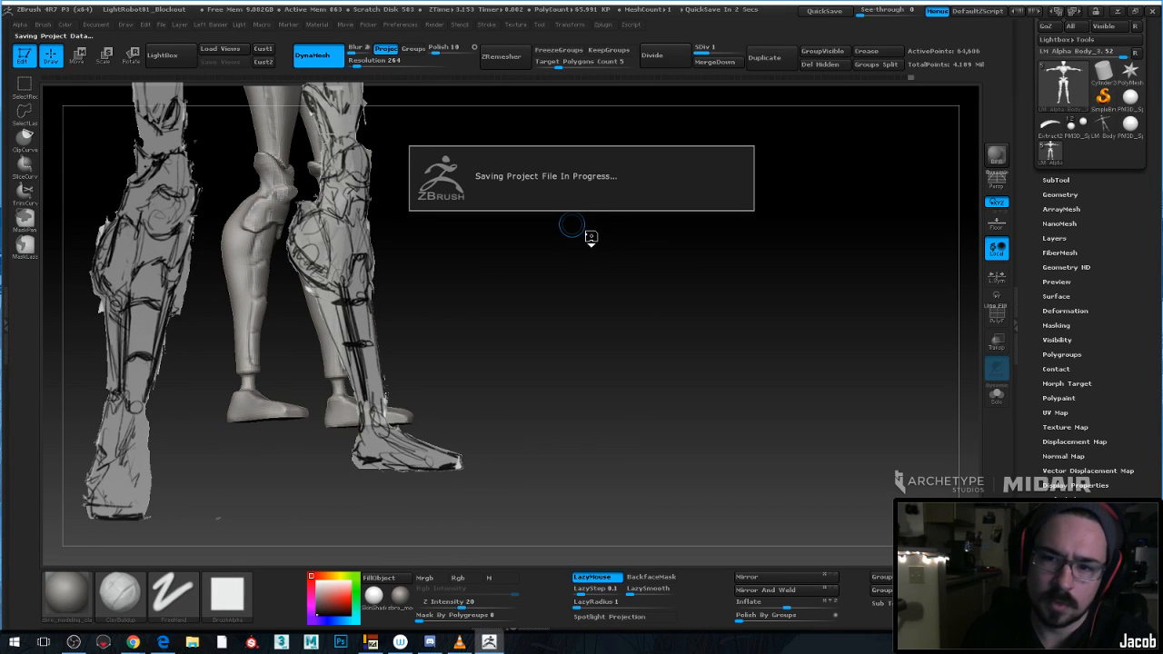
{"action": "left_click_drag", "start_coordinate": [569, 234], "coordinate": [526, 241]}
{"action": "left_click", "coordinate": [997, 182]}
{"action": "left_click_drag", "start_coordinate": [618, 239], "coordinate": [587, 254]}
{"action": "key", "text": "space"}
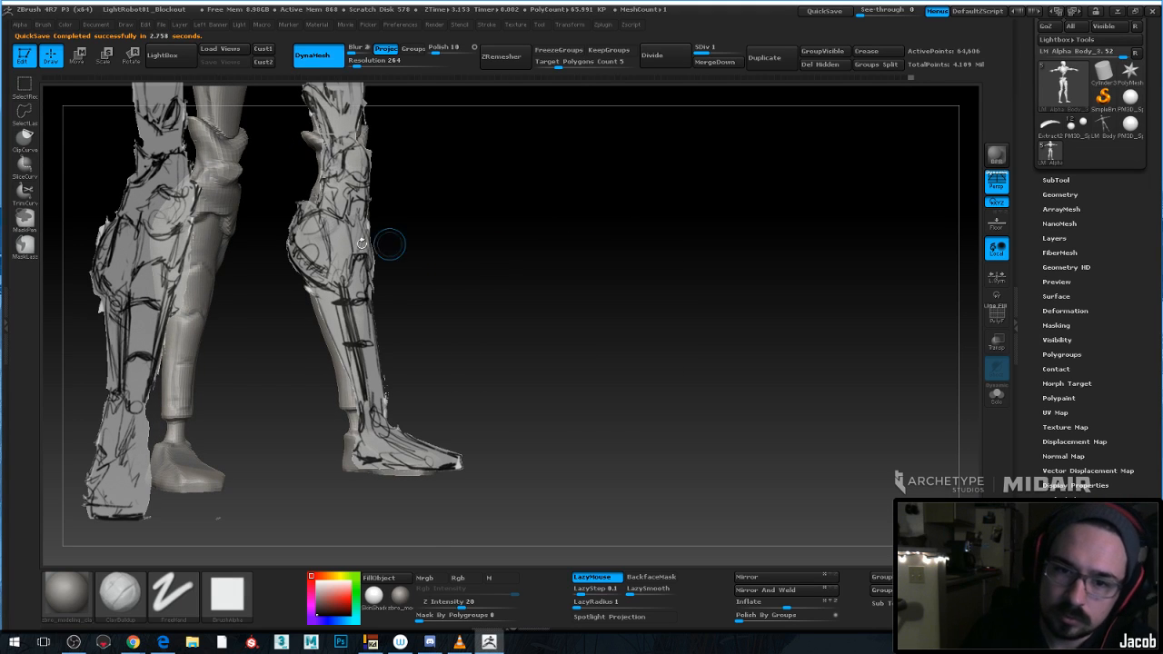
Paint a mask with MaskPen over the lower part of the inner calf bulge
{"action": "key", "text": "ctrl"}
{"action": "mouse_move", "coordinate": [329, 258]}
{"action": "left_mouse_down", "text": "ctrl"}
{"action": "mouse_move", "coordinate": [324, 218]}
{"action": "mouse_move", "coordinate": [329, 285]}
{"action": "left_mouse_up", "text": "ctrl"}
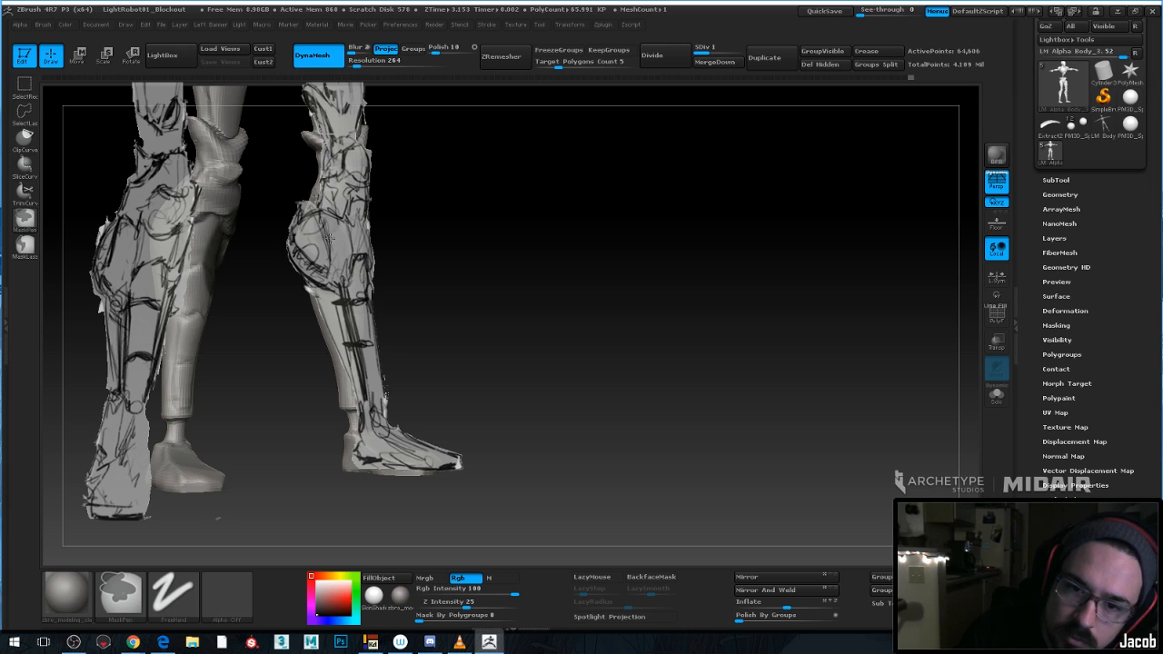
{"action": "mouse_move", "coordinate": [498, 221]}
{"action": "left_mouse_down", "text": "alt"}
{"action": "mouse_move", "coordinate": [739, 218]}
{"action": "mouse_move", "coordinate": [835, 249]}
{"action": "mouse_move", "coordinate": [818, 248]}
{"action": "left_mouse_up", "text": "alt"}
{"action": "mouse_move", "coordinate": [711, 255]}
{"action": "left_mouse_down", "text": "alt"}
{"action": "mouse_move", "coordinate": [455, 197]}
{"action": "mouse_move", "coordinate": [466, 201]}
{"action": "left_mouse_up", "text": "alt"}
{"action": "mouse_move", "coordinate": [338, 221]}
{"action": "left_mouse_down", "text": "ctrl"}
{"action": "mouse_move", "coordinate": [340, 255]}
{"action": "mouse_move", "coordinate": [309, 261]}
{"action": "left_mouse_up", "text": "ctrl"}
{"action": "mouse_move", "coordinate": [536, 207]}
{"action": "left_mouse_down", "text": "alt"}
{"action": "mouse_move", "coordinate": [851, 224]}
{"action": "mouse_move", "coordinate": [802, 212]}
{"action": "mouse_move", "coordinate": [630, 246]}
{"action": "left_mouse_up", "text": "alt"}
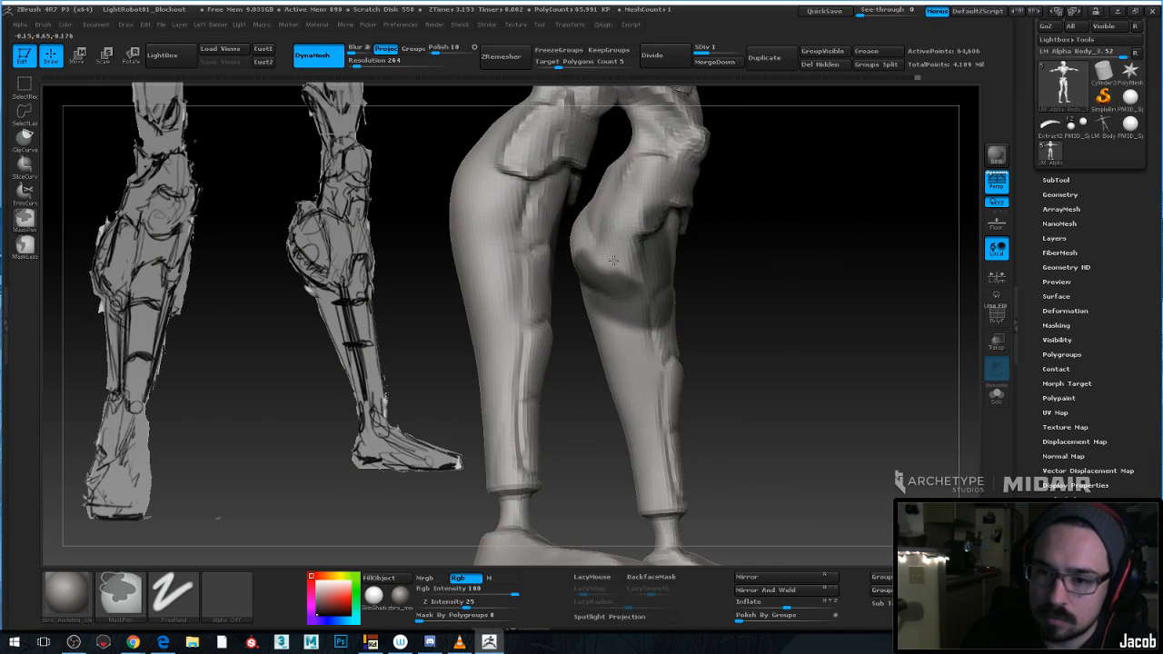
{"action": "key", "text": "space"}
{"action": "key", "text": "ctrl"}
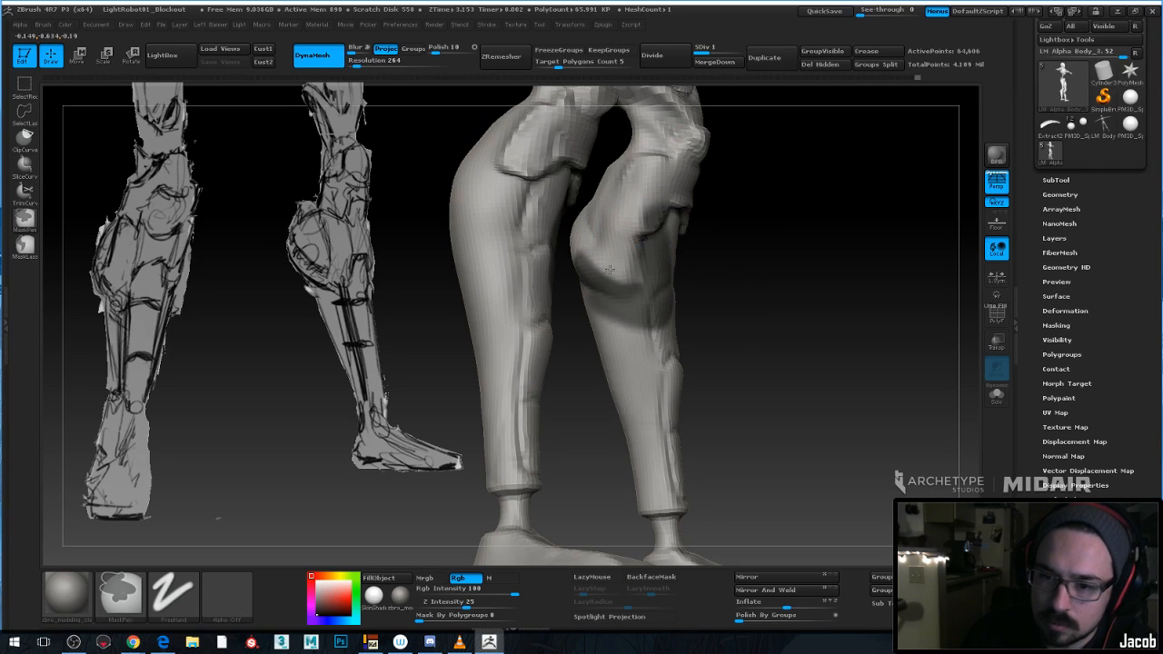
Extend the painted mask until it covers the whole inner calf bulge
{"action": "mouse_move", "coordinate": [631, 212]}
{"action": "left_mouse_down", "text": "shift"}
{"action": "mouse_move", "coordinate": [672, 259]}
{"action": "mouse_move", "coordinate": [742, 231]}
{"action": "mouse_move", "coordinate": [705, 239]}
{"action": "mouse_move", "coordinate": [652, 296]}
{"action": "left_mouse_up", "text": "shift"}
{"action": "key", "text": "ctrl"}
{"action": "key", "text": "space"}
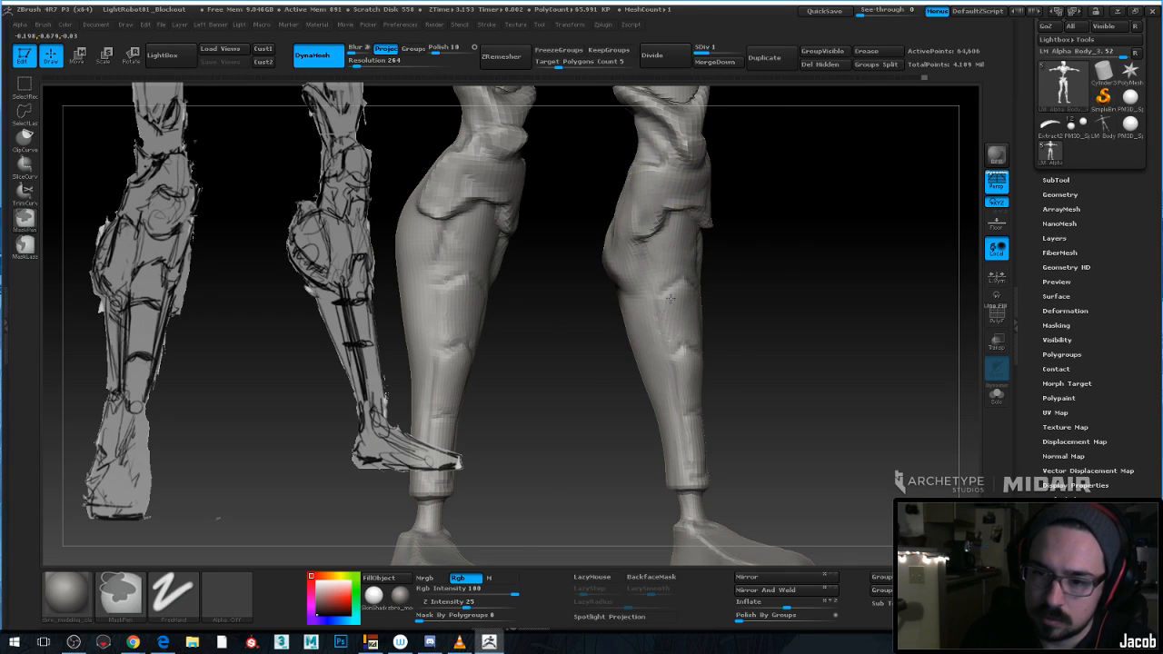
{"action": "left_click_drag", "start_coordinate": [727, 245], "coordinate": [779, 256]}
{"action": "key", "text": "space"}
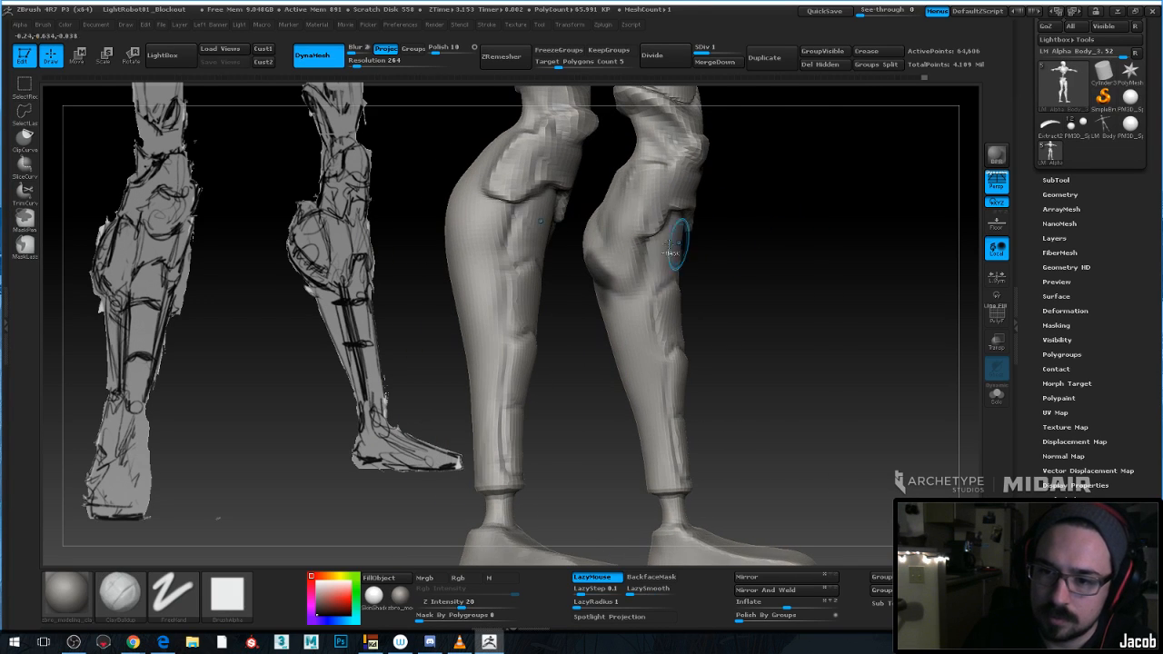
{"action": "left_click_drag", "start_coordinate": [647, 207], "coordinate": [615, 278], "text": "ctrl"}
{"action": "left_click_drag", "start_coordinate": [714, 213], "coordinate": [827, 216]}
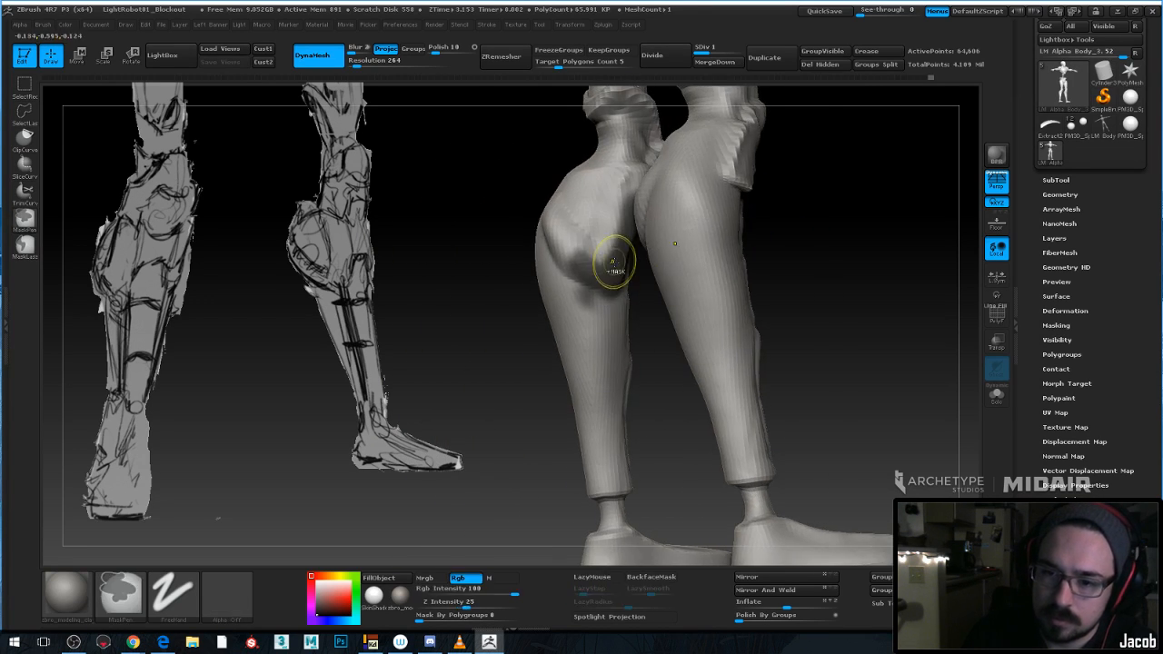
{"action": "mouse_move", "coordinate": [615, 268]}
{"action": "left_mouse_down", "text": "ctrl"}
{"action": "mouse_move", "coordinate": [568, 249]}
{"action": "mouse_move", "coordinate": [567, 236]}
{"action": "mouse_move", "coordinate": [592, 285]}
{"action": "left_mouse_up", "text": "ctrl"}
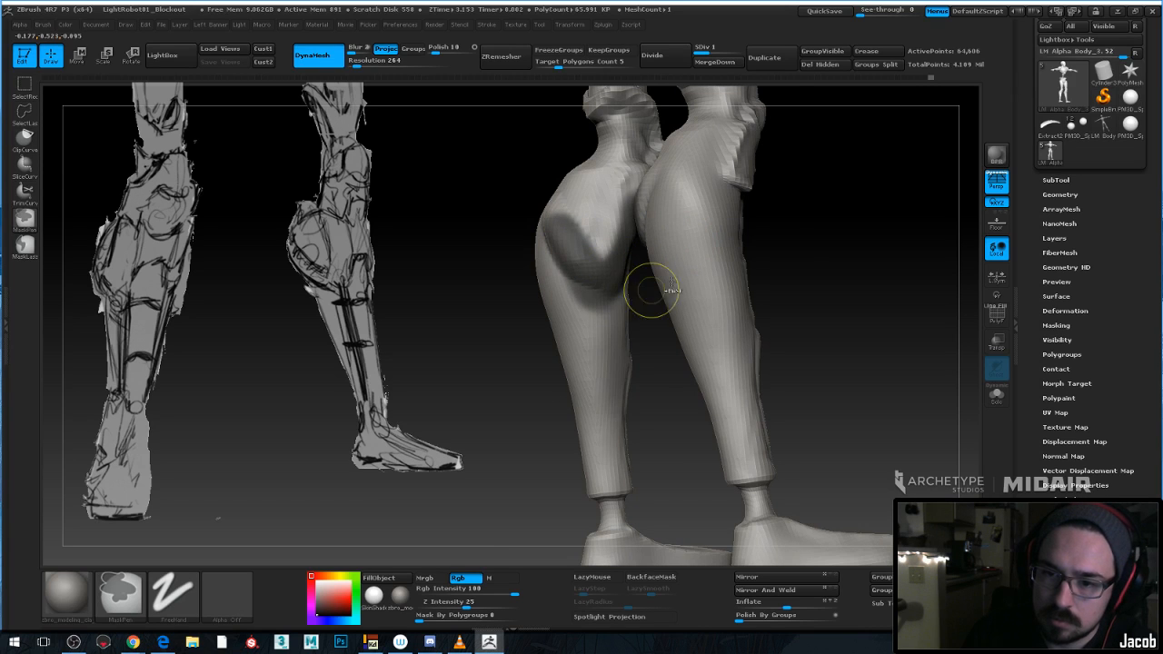
Invert the mask and use the Move transform to pull the inner calf bulge out from the leg
{"action": "left_click_drag", "start_coordinate": [854, 243], "coordinate": [753, 228]}
{"action": "left_click", "coordinate": [786, 221], "text": "ctrl"}
{"action": "key", "text": "w"}
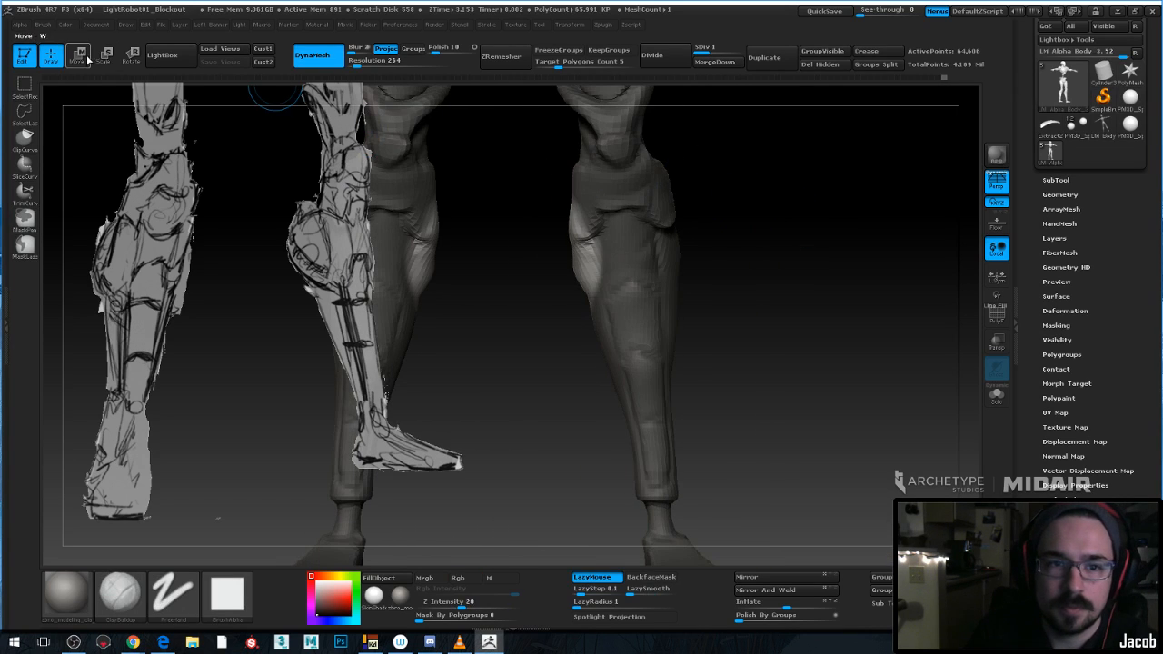
{"action": "mouse_move", "coordinate": [600, 267]}
{"action": "left_mouse_down"}
{"action": "mouse_move", "coordinate": [572, 262]}
{"action": "mouse_move", "coordinate": [580, 173]}
{"action": "left_mouse_up"}
{"action": "left_click_drag", "start_coordinate": [581, 220], "coordinate": [588, 220]}
{"action": "left_click_drag", "start_coordinate": [708, 229], "coordinate": [818, 221]}
{"action": "mouse_move", "coordinate": [541, 268]}
{"action": "left_mouse_down", "text": "shift"}
{"action": "mouse_move", "coordinate": [457, 255]}
{"action": "mouse_move", "coordinate": [459, 270]}
{"action": "mouse_move", "coordinate": [493, 269]}
{"action": "left_mouse_up", "text": "shift"}
{"action": "left_click_drag", "start_coordinate": [753, 235], "coordinate": [714, 234]}
Return to Draw mode and clear the mask from the legs
{"action": "left_click", "coordinate": [51, 56]}
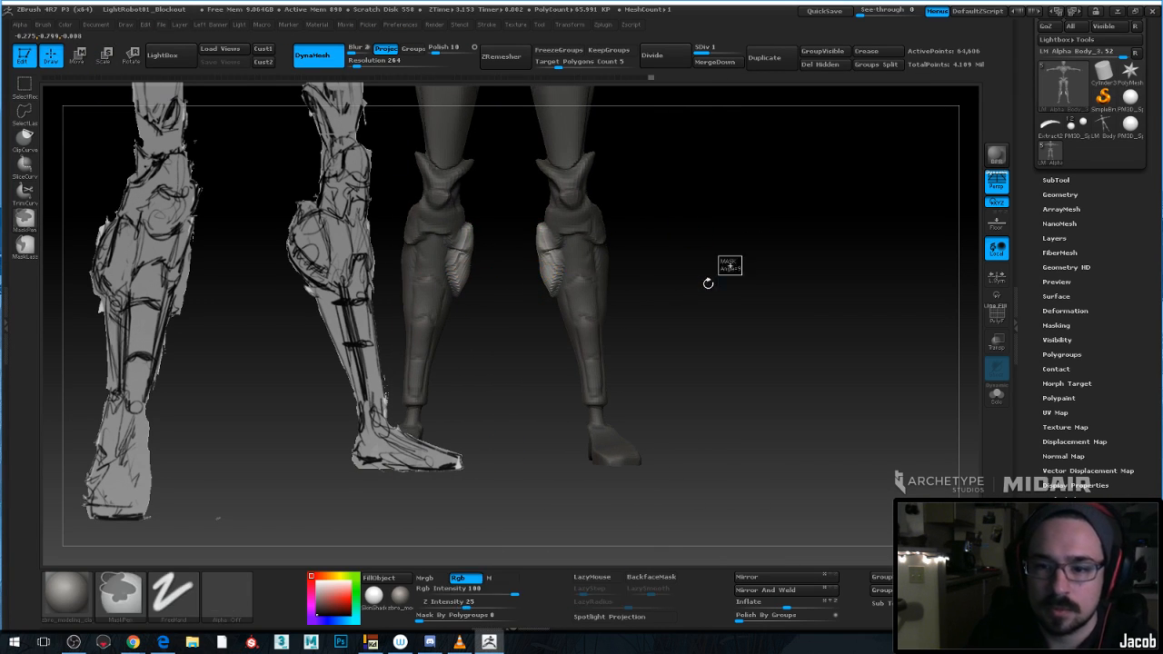
{"action": "left_click_drag", "start_coordinate": [706, 283], "coordinate": [730, 296], "text": "ctrl"}
{"action": "left_click_drag", "start_coordinate": [730, 296], "coordinate": [673, 292]}
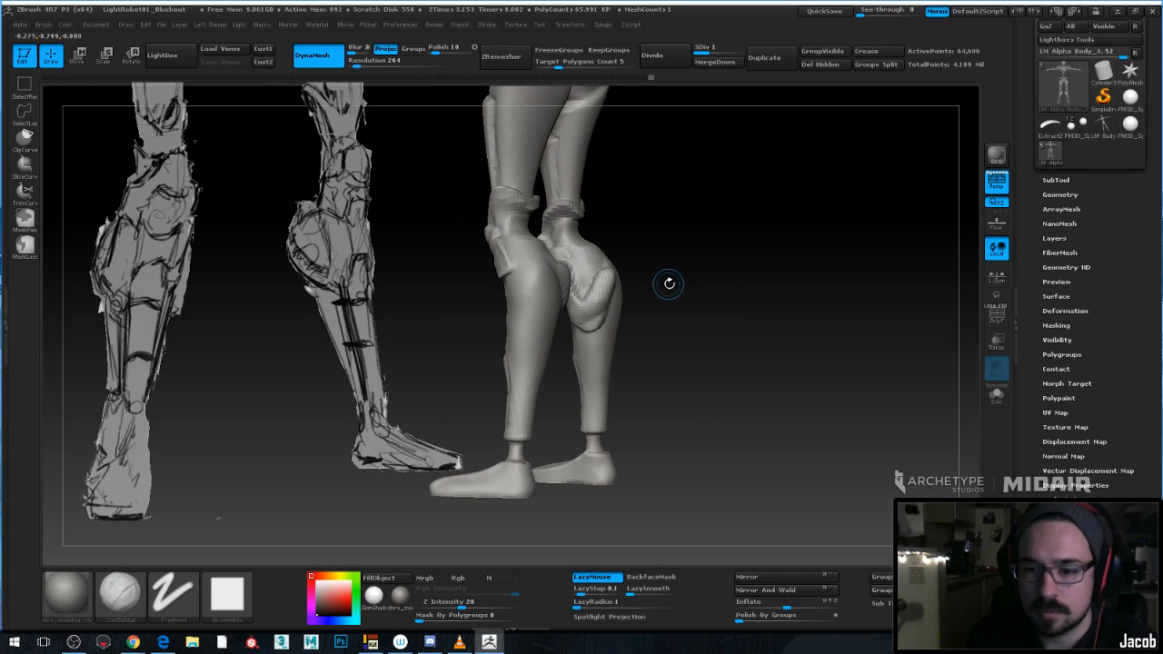
Select the hPolish brush and flatten the back face of the inner calf bulge
{"action": "key", "text": "space"}
{"action": "key", "text": "b"}
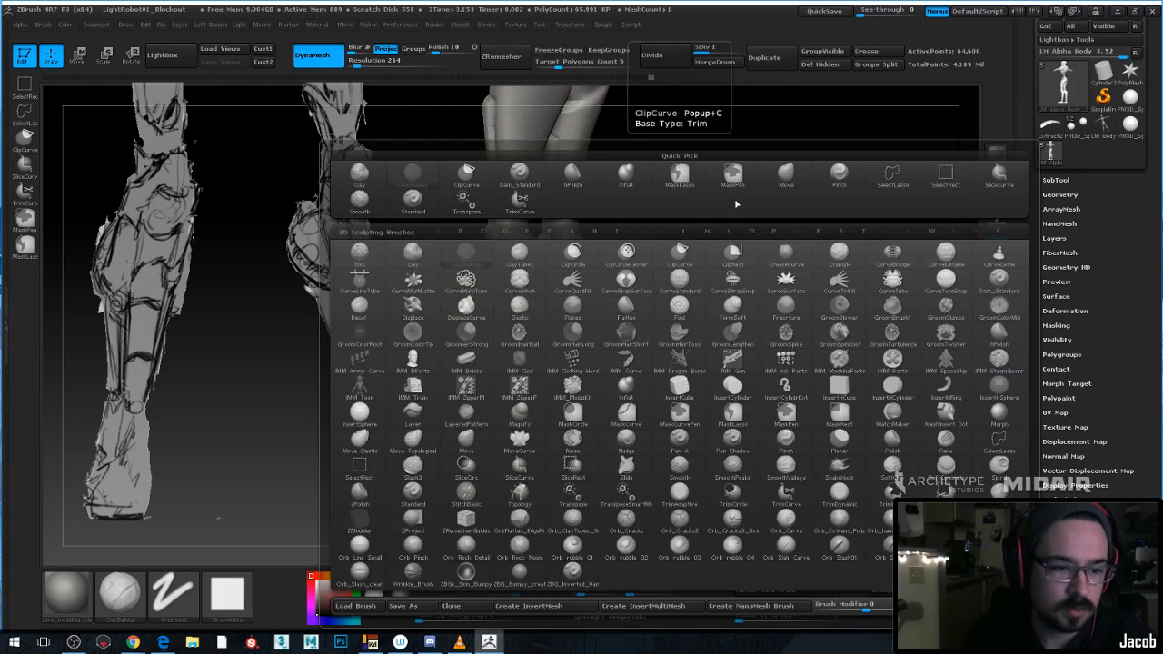
{"action": "left_click", "coordinate": [679, 169]}
{"action": "mouse_move", "coordinate": [692, 215]}
{"action": "right_mouse_down", "text": "ctrl"}
{"action": "mouse_move", "coordinate": [734, 252]}
{"action": "mouse_move", "coordinate": [699, 291]}
{"action": "mouse_move", "coordinate": [647, 273]}
{"action": "right_mouse_up", "text": "ctrl"}
{"action": "key", "text": "b"}
{"action": "key", "text": "h"}
{"action": "key", "text": "p"}
{"action": "left_click_drag", "start_coordinate": [659, 263], "coordinate": [666, 275]}
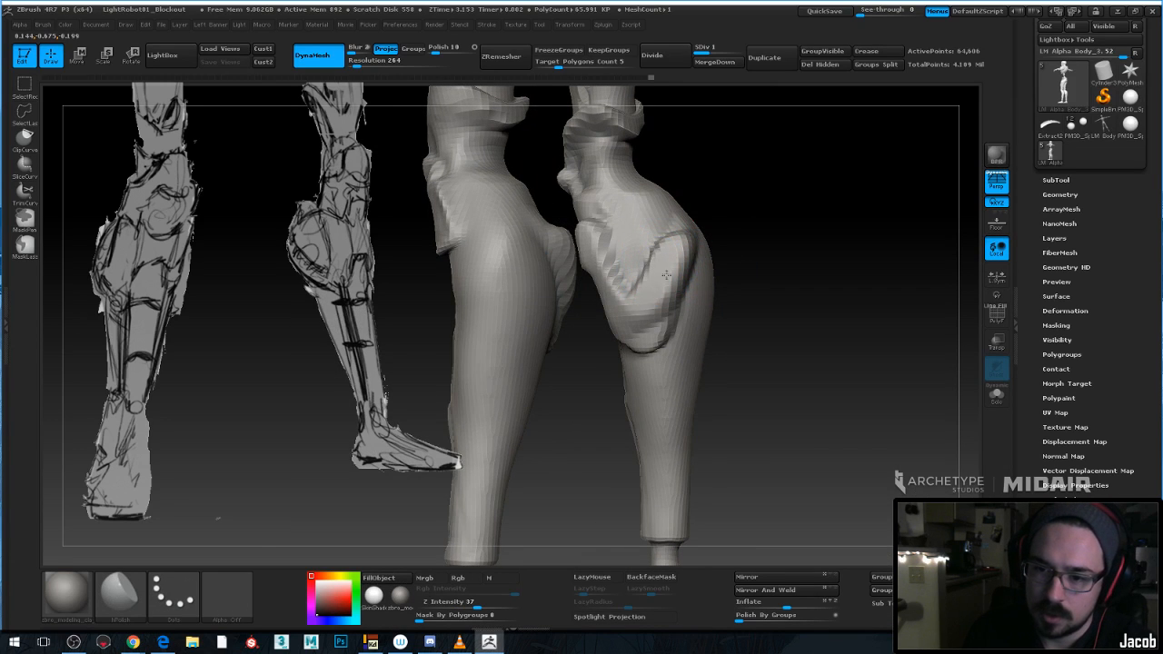
Reduce the hPolish draw size and polish the remaining sides of the inner calf bulge
{"action": "mouse_move", "coordinate": [729, 281]}
{"action": "right_mouse_down"}
{"action": "mouse_move", "coordinate": [765, 273]}
{"action": "mouse_move", "coordinate": [727, 284]}
{"action": "right_mouse_up"}
{"action": "key", "text": "space"}
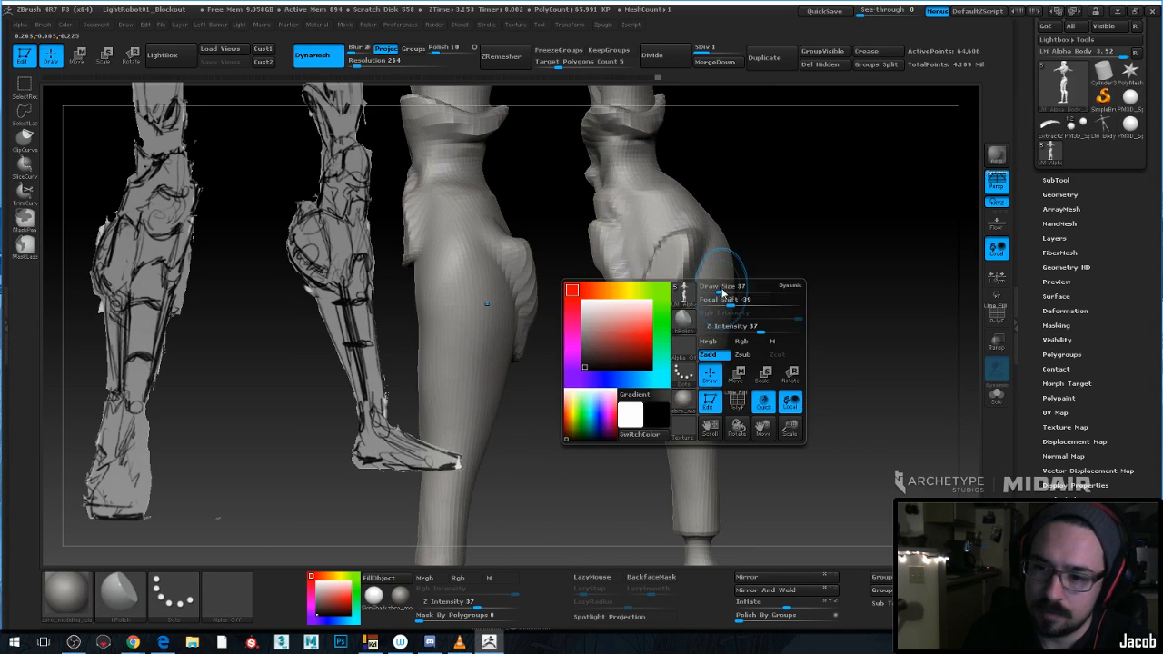
{"action": "left_click_drag", "start_coordinate": [727, 289], "coordinate": [710, 289]}
{"action": "mouse_move", "coordinate": [738, 293]}
{"action": "right_mouse_down", "text": "ctrl"}
{"action": "mouse_move", "coordinate": [730, 262]}
{"action": "mouse_move", "coordinate": [820, 260]}
{"action": "mouse_move", "coordinate": [833, 245]}
{"action": "right_mouse_up", "text": "ctrl"}
{"action": "right_click_drag", "start_coordinate": [703, 264], "coordinate": [687, 285], "text": "ctrl"}
{"action": "key", "text": "space"}
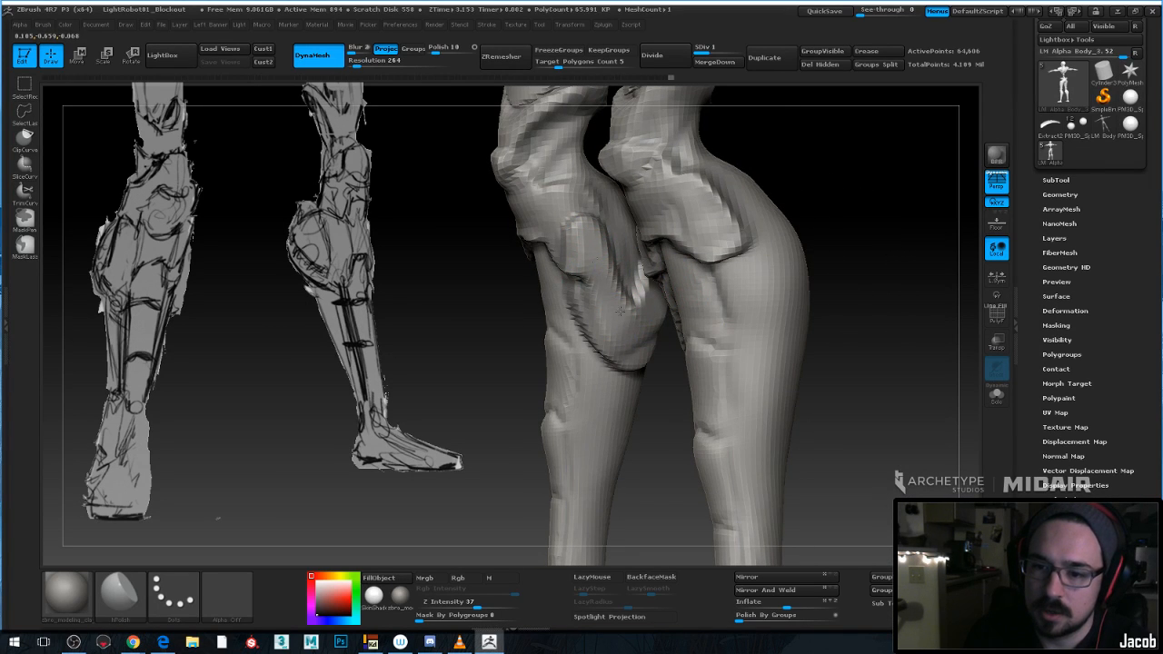
Smooth the front section of the inner calf bulge and check the legs from the front
{"action": "mouse_move", "coordinate": [800, 305]}
{"action": "right_mouse_down"}
{"action": "mouse_move", "coordinate": [783, 306]}
{"action": "mouse_move", "coordinate": [768, 263]}
{"action": "mouse_move", "coordinate": [709, 272]}
{"action": "right_mouse_up"}
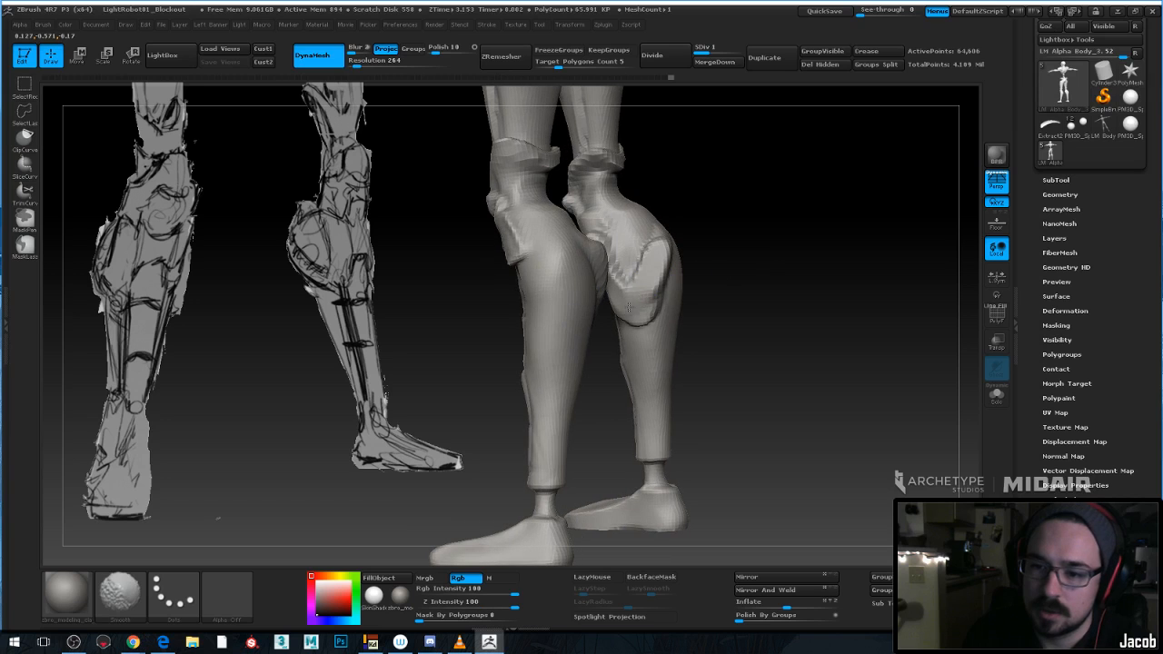
{"action": "mouse_move", "coordinate": [823, 272]}
{"action": "right_mouse_down"}
{"action": "mouse_move", "coordinate": [753, 259]}
{"action": "mouse_move", "coordinate": [819, 275]}
{"action": "mouse_move", "coordinate": [894, 245]}
{"action": "mouse_move", "coordinate": [812, 215]}
{"action": "mouse_move", "coordinate": [787, 307]}
{"action": "mouse_move", "coordinate": [891, 311]}
{"action": "mouse_move", "coordinate": [802, 320]}
{"action": "mouse_move", "coordinate": [620, 438]}
{"action": "mouse_move", "coordinate": [614, 490]}
{"action": "right_mouse_up"}
{"action": "mouse_move", "coordinate": [605, 371]}
{"action": "left_mouse_down", "text": "shift"}
{"action": "mouse_move", "coordinate": [603, 405]}
{"action": "mouse_move", "coordinate": [550, 348]}
{"action": "left_mouse_up", "text": "shift"}
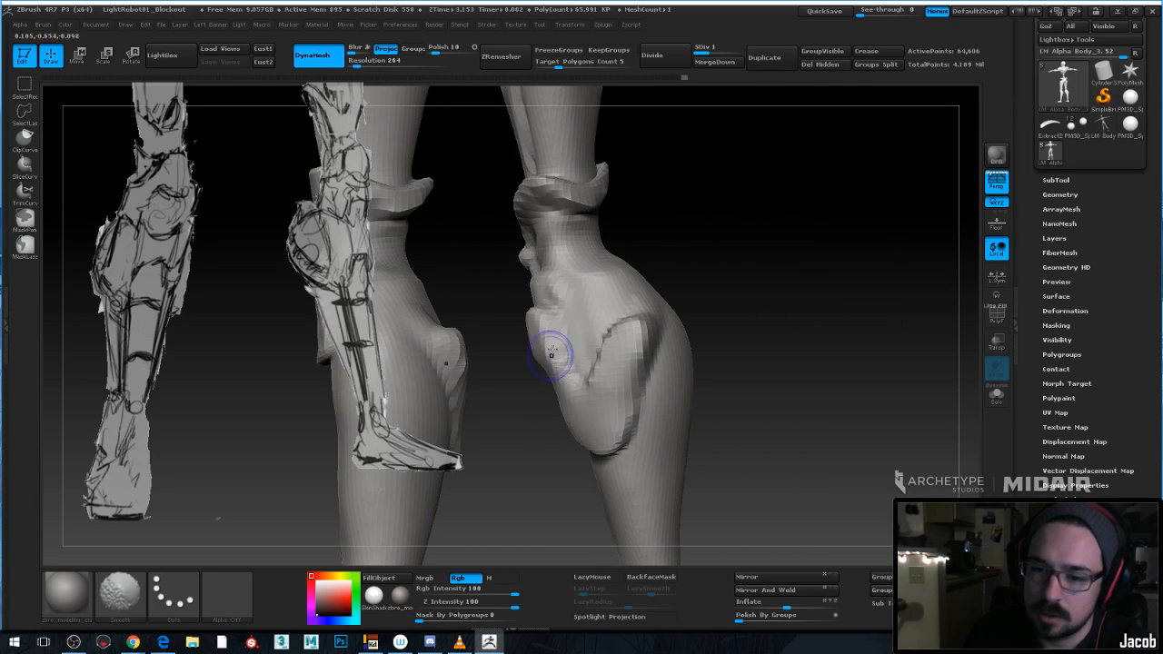
{"action": "right_click_drag", "start_coordinate": [683, 284], "coordinate": [708, 238]}
{"action": "mouse_move", "coordinate": [709, 238]}
{"action": "right_mouse_down"}
{"action": "mouse_move", "coordinate": [807, 304]}
{"action": "mouse_move", "coordinate": [797, 290]}
{"action": "right_mouse_up"}
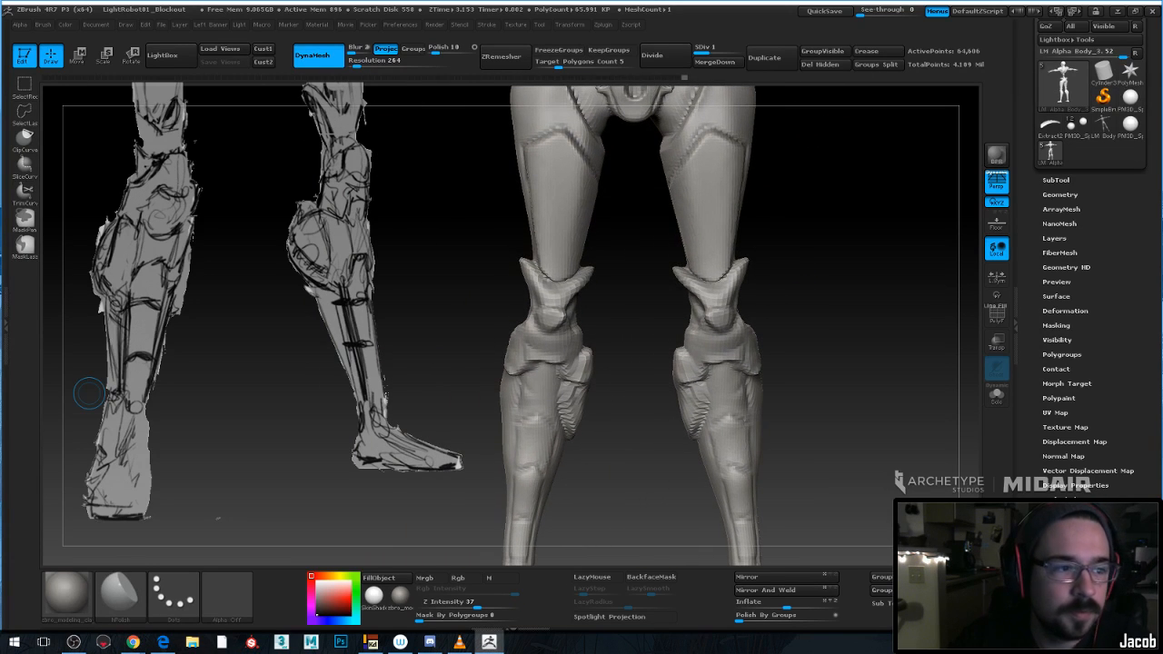
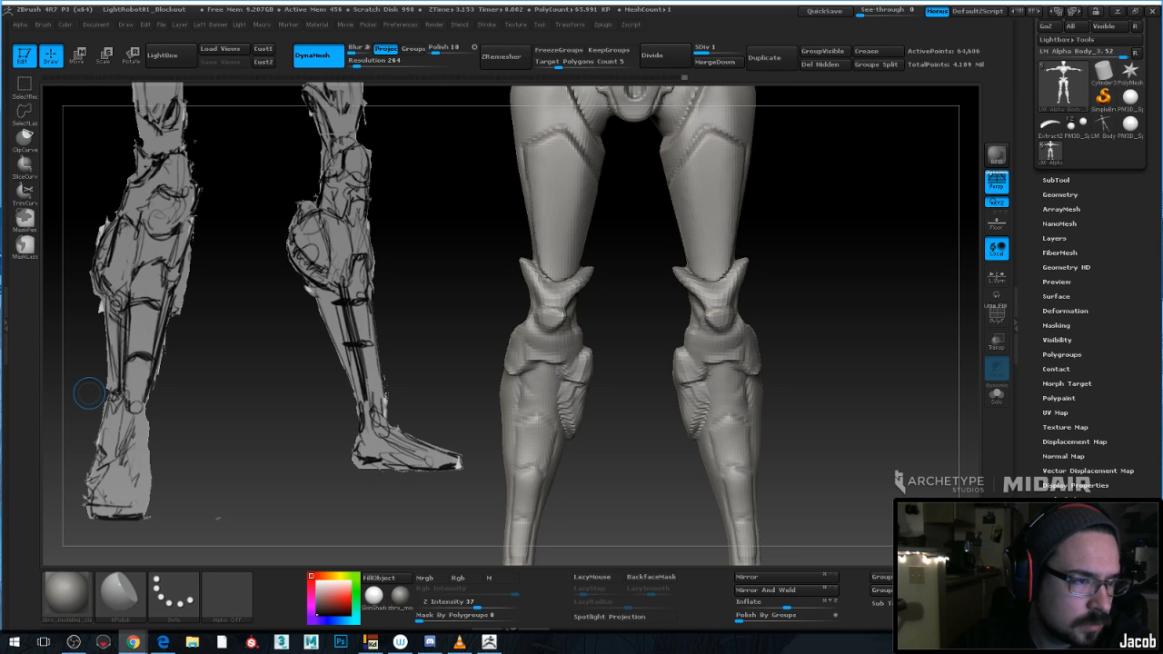
Switch to Chrome, examine the calf anatomy image results and two enlarged calf muscle diagrams, and move the browser window aside
{"action": "key", "text": "alt+Tab"}
{"action": "scroll", "coordinate": [542, 370], "scroll_direction": "down", "scroll_amount": 2}
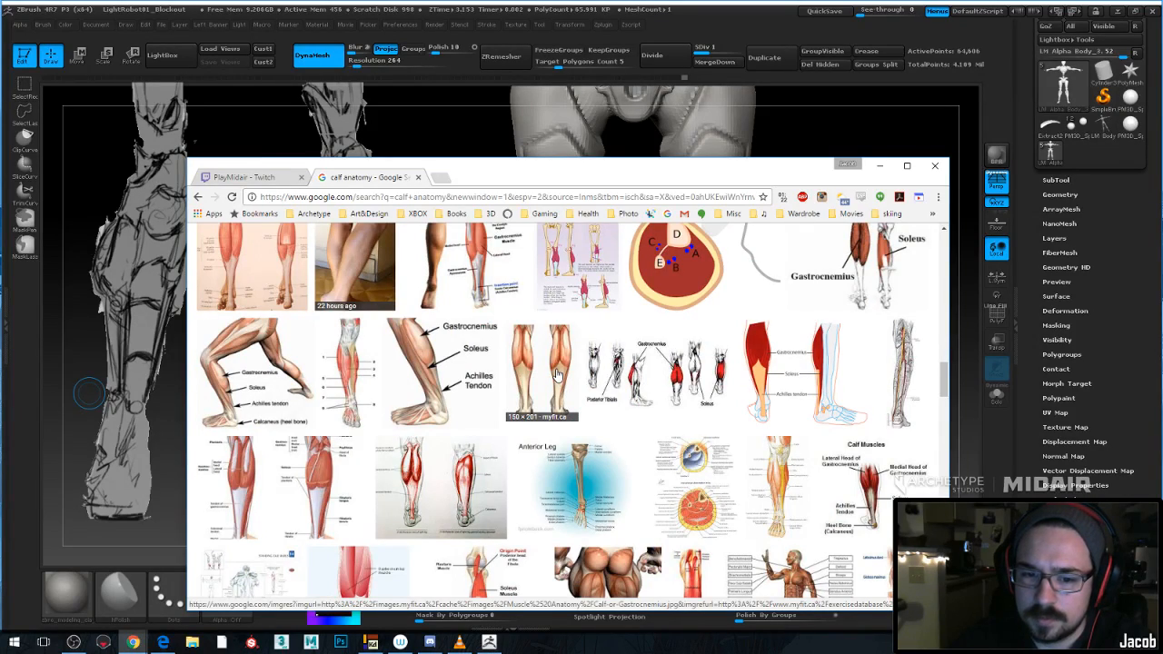
{"action": "scroll", "coordinate": [558, 374], "scroll_direction": "down", "scroll_amount": 2}
{"action": "scroll", "coordinate": [556, 372], "scroll_direction": "down", "scroll_amount": 7}
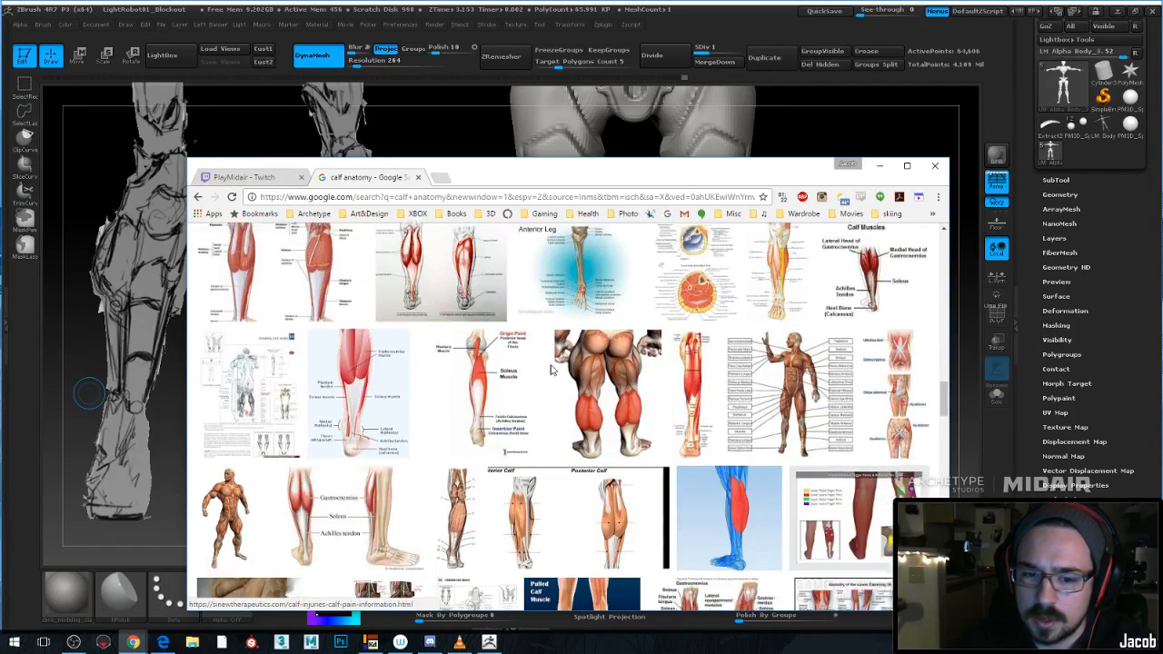
{"action": "scroll", "coordinate": [555, 368], "scroll_direction": "up", "scroll_amount": 10}
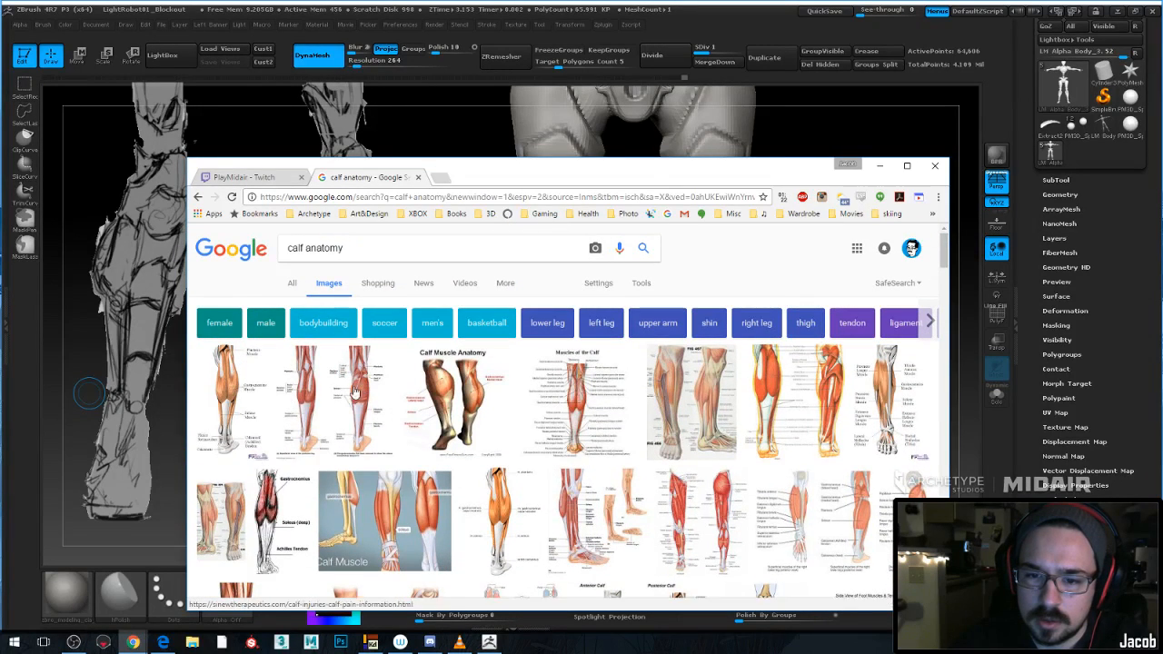
{"action": "left_click", "coordinate": [442, 413]}
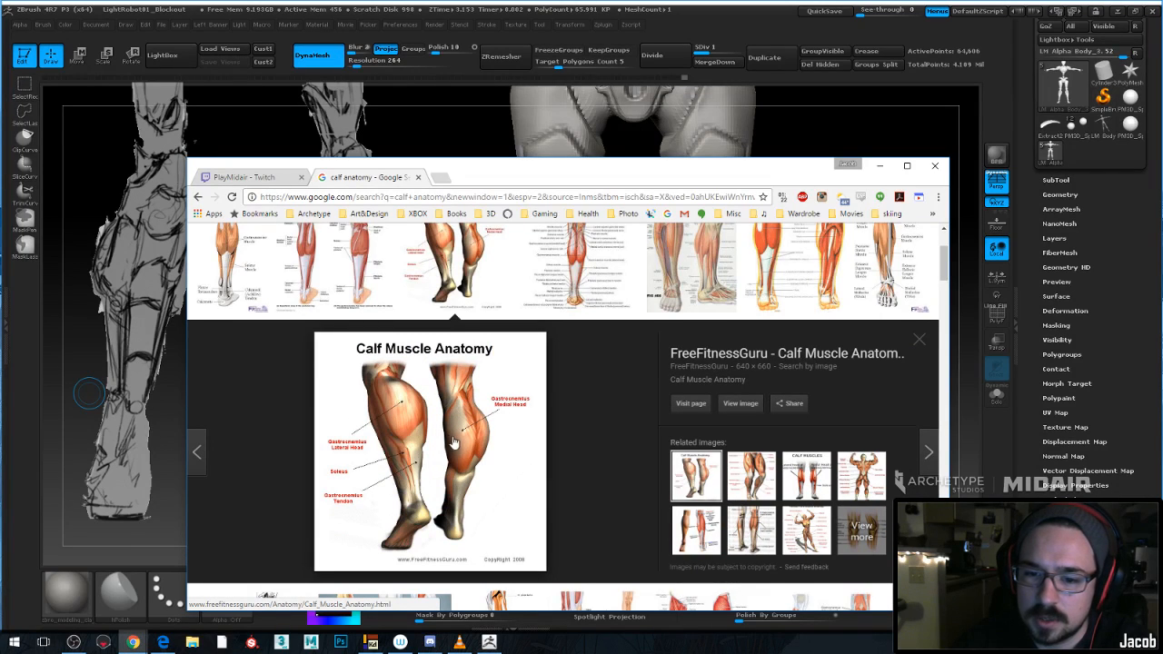
{"action": "scroll", "coordinate": [473, 401], "scroll_direction": "up", "scroll_amount": 1}
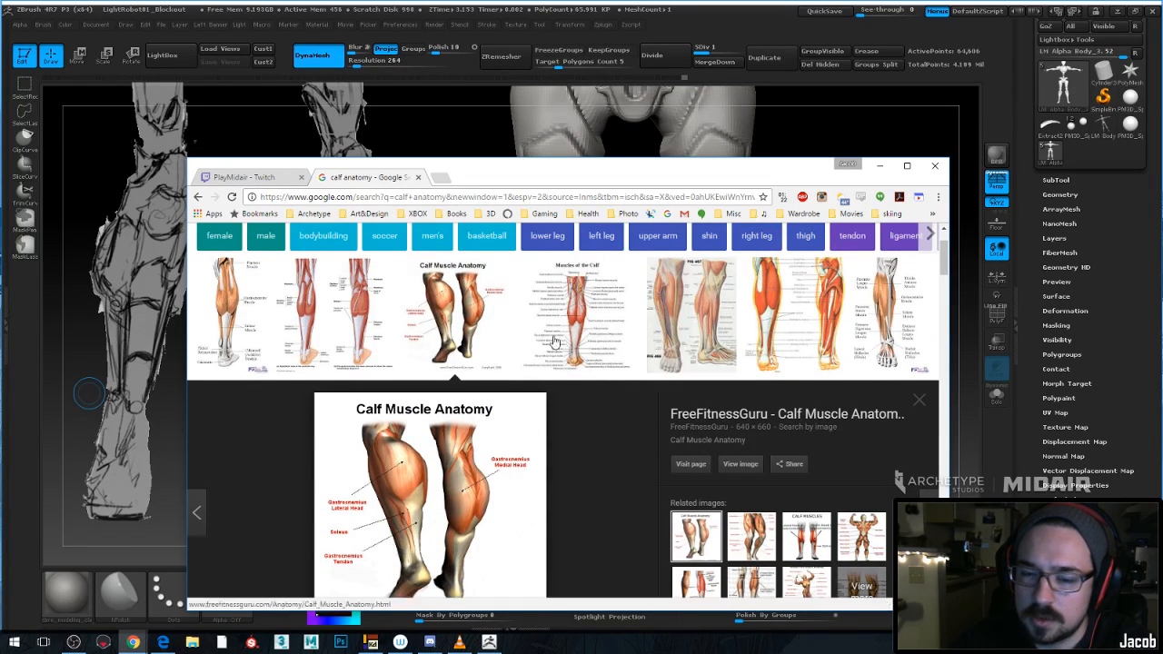
{"action": "left_click", "coordinate": [238, 299]}
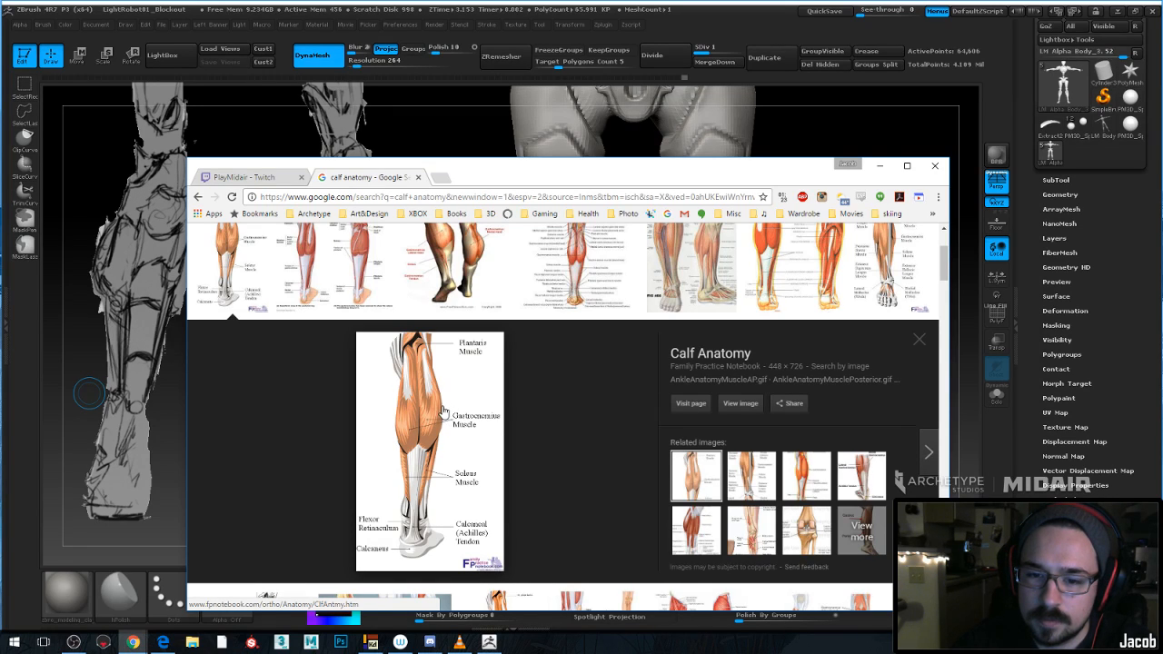
{"action": "left_click_drag", "start_coordinate": [547, 171], "coordinate": [0, 113]}
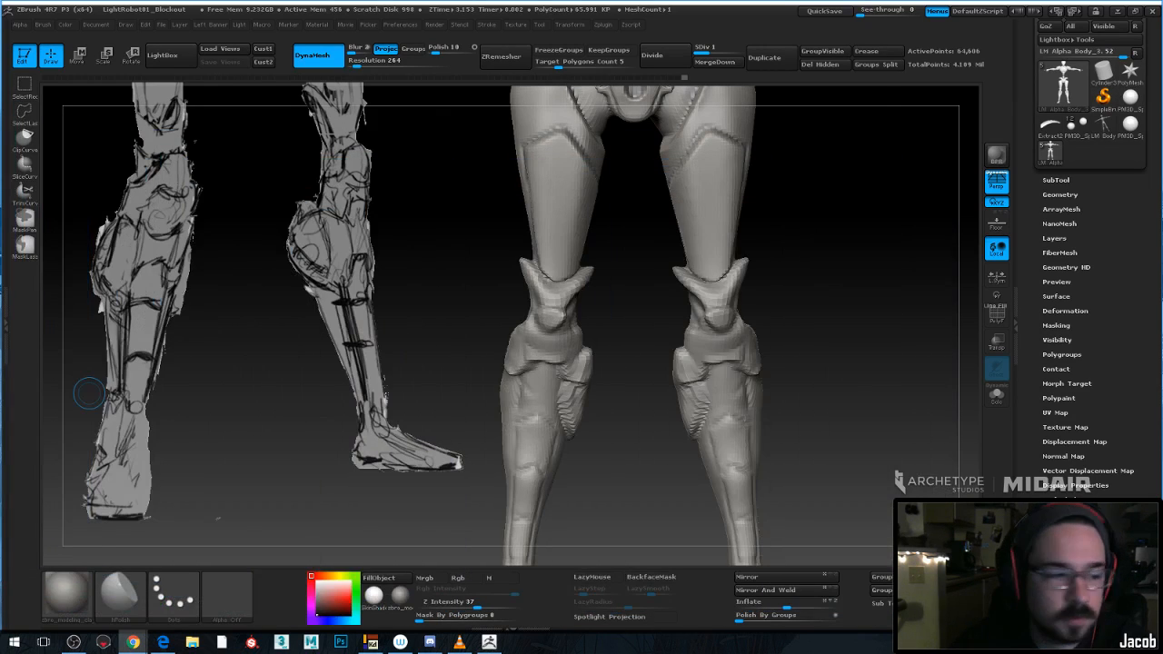
{"action": "key", "text": "ctrl+z"}
{"action": "key", "text": "ctrl+shift+z"}
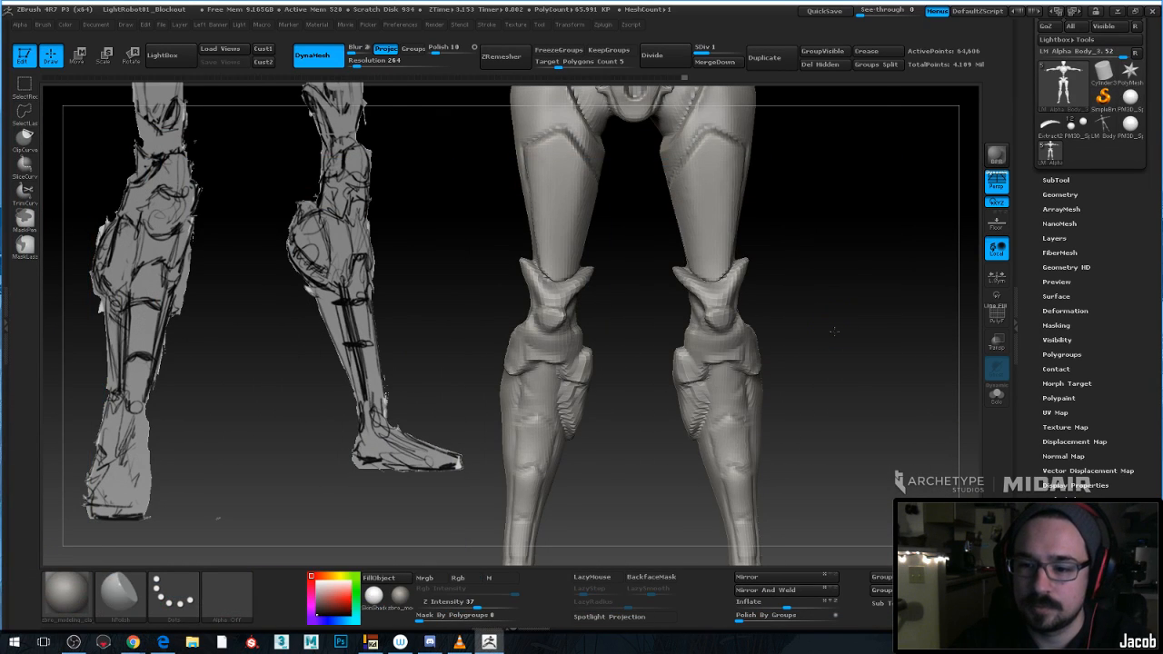
Select the Move brush and reshape the silhouette of the inner calf bulge from the front and side
{"action": "mouse_move", "coordinate": [830, 312]}
{"action": "left_mouse_down", "text": "alt"}
{"action": "mouse_move", "coordinate": [784, 295]}
{"action": "mouse_move", "coordinate": [774, 217]}
{"action": "left_mouse_up", "text": "alt"}
{"action": "key", "text": "space"}
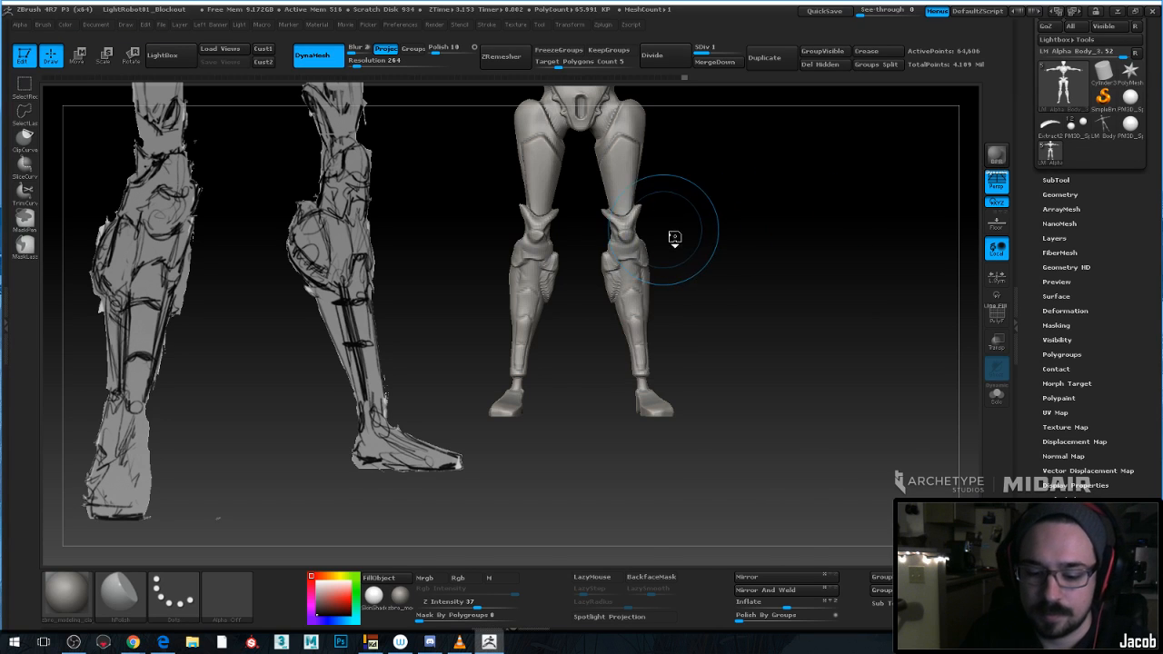
{"action": "key", "text": "b"}
{"action": "key", "text": "m"}
{"action": "key", "text": "v"}
{"action": "key", "text": "space"}
{"action": "left_click_drag", "start_coordinate": [693, 246], "coordinate": [721, 245]}
{"action": "left_click_drag", "start_coordinate": [722, 243], "coordinate": [727, 264], "text": "alt"}
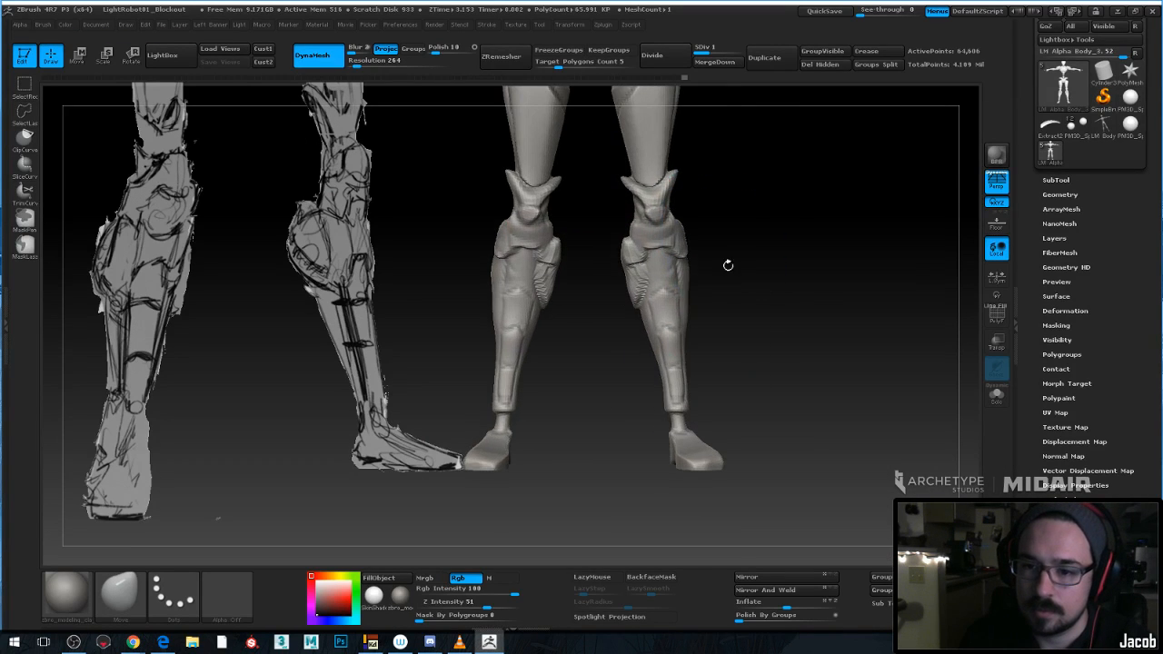
{"action": "left_click_drag", "start_coordinate": [635, 269], "coordinate": [652, 275]}
{"action": "mouse_move", "coordinate": [753, 273]}
{"action": "left_mouse_down"}
{"action": "mouse_move", "coordinate": [674, 299]}
{"action": "mouse_move", "coordinate": [632, 335]}
{"action": "left_mouse_up"}
{"action": "key", "text": "space"}
{"action": "left_click_drag", "start_coordinate": [701, 260], "coordinate": [676, 261]}
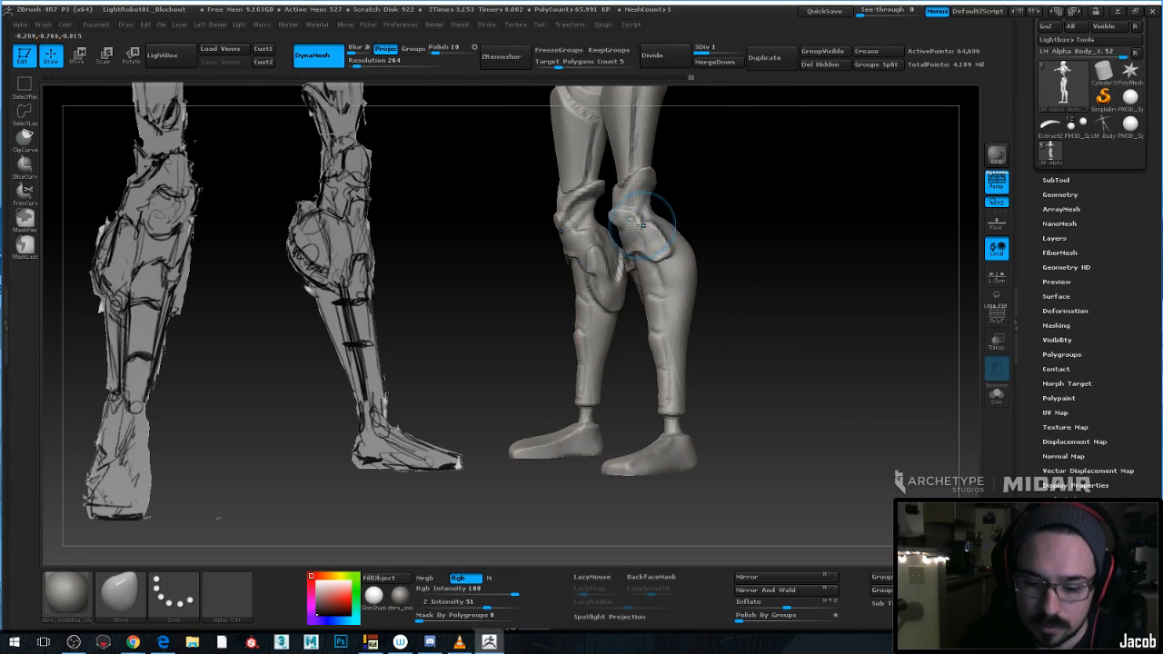
Select the ClayBuildup brush and lay a curved stroke along the lower edge of the outer calf muscle
{"action": "key", "text": "b"}
{"action": "key", "text": "c"}
{"action": "key", "text": "b"}
{"action": "left_click_drag", "start_coordinate": [772, 238], "coordinate": [674, 250]}
{"action": "key", "text": "space"}
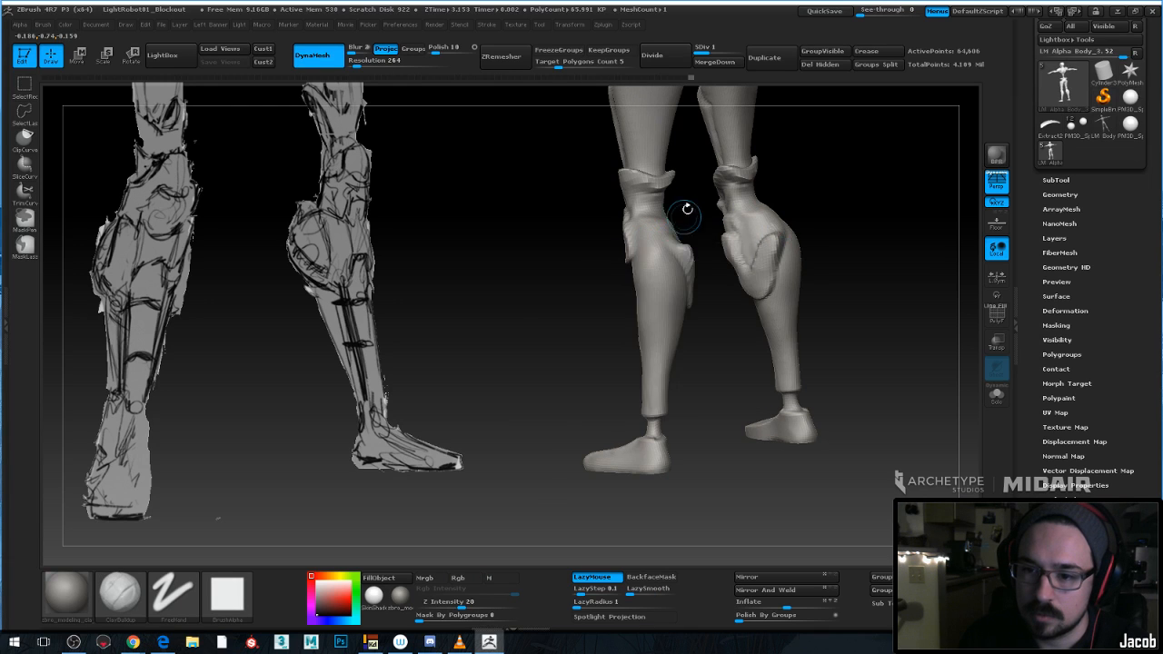
{"action": "left_click_drag", "start_coordinate": [685, 208], "coordinate": [747, 210]}
{"action": "left_click_drag", "start_coordinate": [677, 256], "coordinate": [645, 287]}
{"action": "left_click_drag", "start_coordinate": [800, 232], "coordinate": [841, 231]}
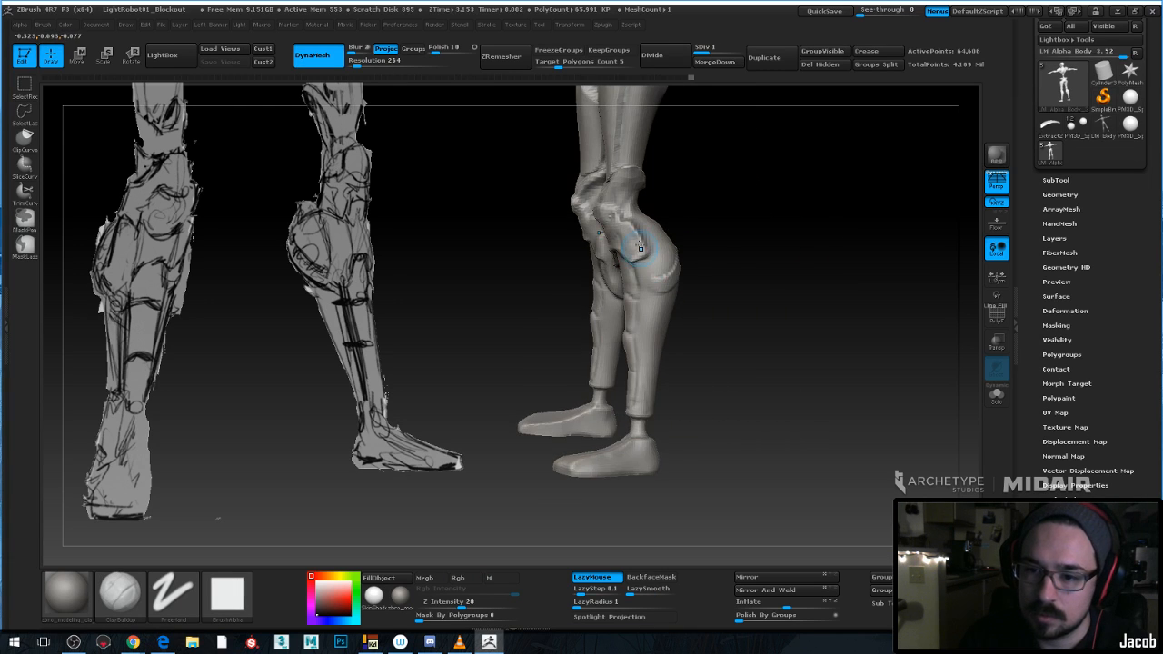
Build up the outer calf muscle with ClayBuildup strokes and smooth the upper surface of the inner calf bulge
{"action": "mouse_move", "coordinate": [670, 259]}
{"action": "left_mouse_down"}
{"action": "mouse_move", "coordinate": [645, 270]}
{"action": "mouse_move", "coordinate": [667, 271]}
{"action": "left_mouse_up"}
{"action": "mouse_move", "coordinate": [774, 233]}
{"action": "left_mouse_down"}
{"action": "mouse_move", "coordinate": [710, 239]}
{"action": "mouse_move", "coordinate": [685, 287]}
{"action": "mouse_move", "coordinate": [691, 249]}
{"action": "mouse_move", "coordinate": [680, 270]}
{"action": "left_mouse_up"}
{"action": "mouse_move", "coordinate": [724, 228]}
{"action": "left_mouse_down"}
{"action": "mouse_move", "coordinate": [675, 234]}
{"action": "mouse_move", "coordinate": [720, 265]}
{"action": "left_mouse_up"}
{"action": "mouse_move", "coordinate": [906, 218]}
{"action": "left_mouse_down"}
{"action": "mouse_move", "coordinate": [763, 243]}
{"action": "mouse_move", "coordinate": [761, 289]}
{"action": "left_mouse_up"}
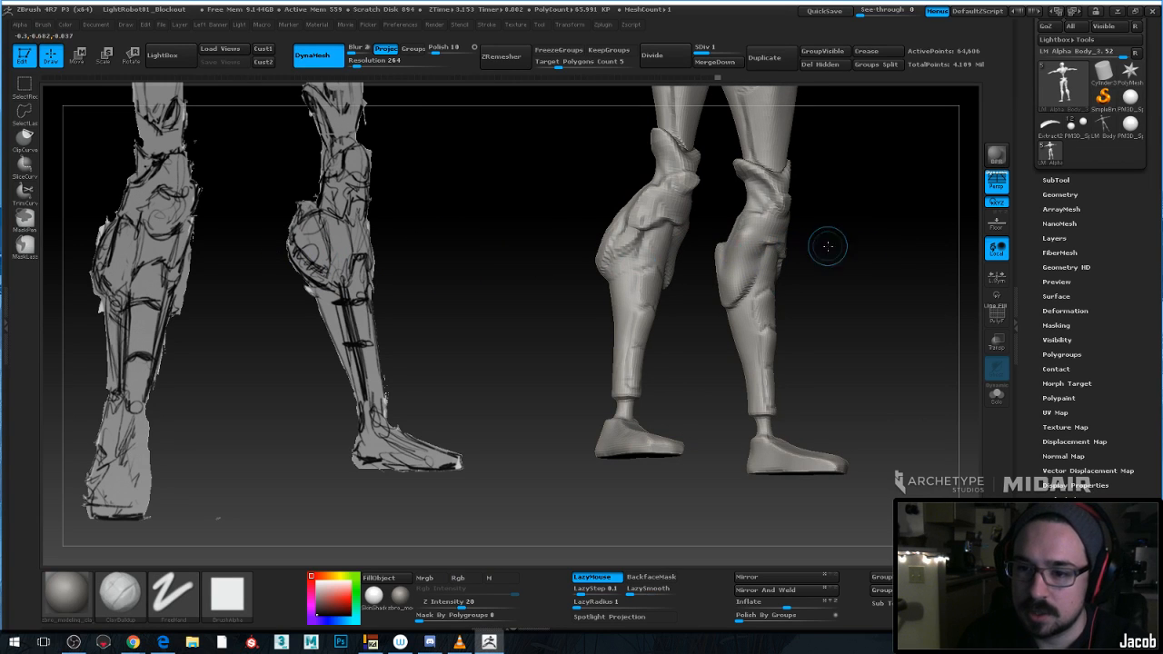
{"action": "left_click_drag", "start_coordinate": [828, 246], "coordinate": [747, 244]}
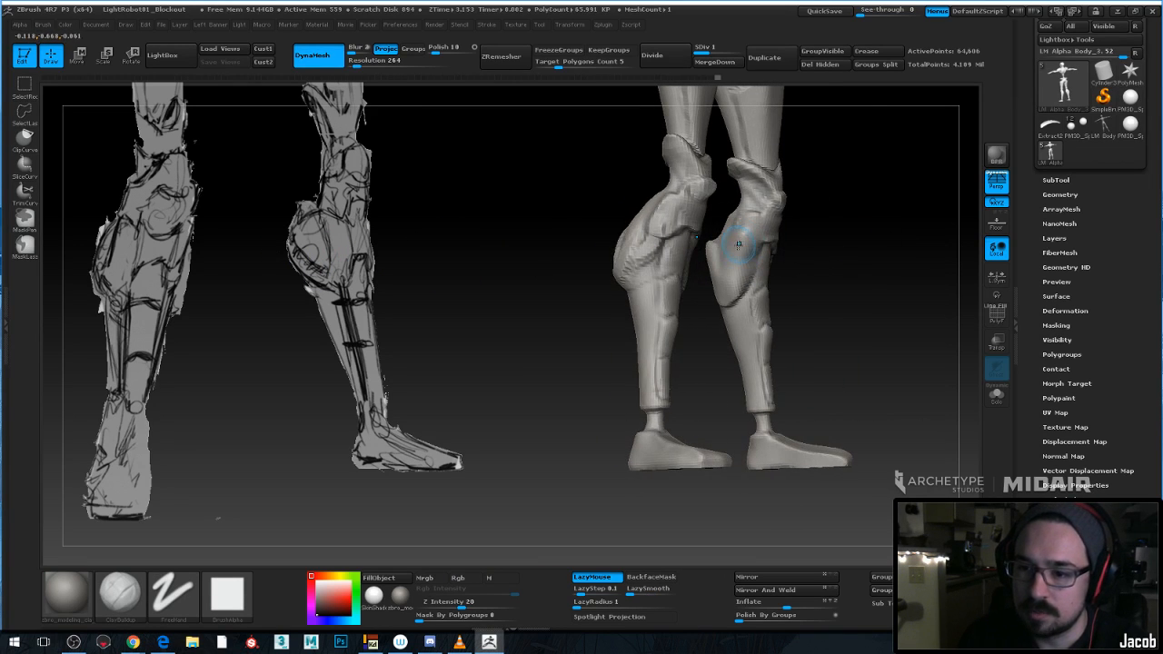
{"action": "key", "text": "shift"}
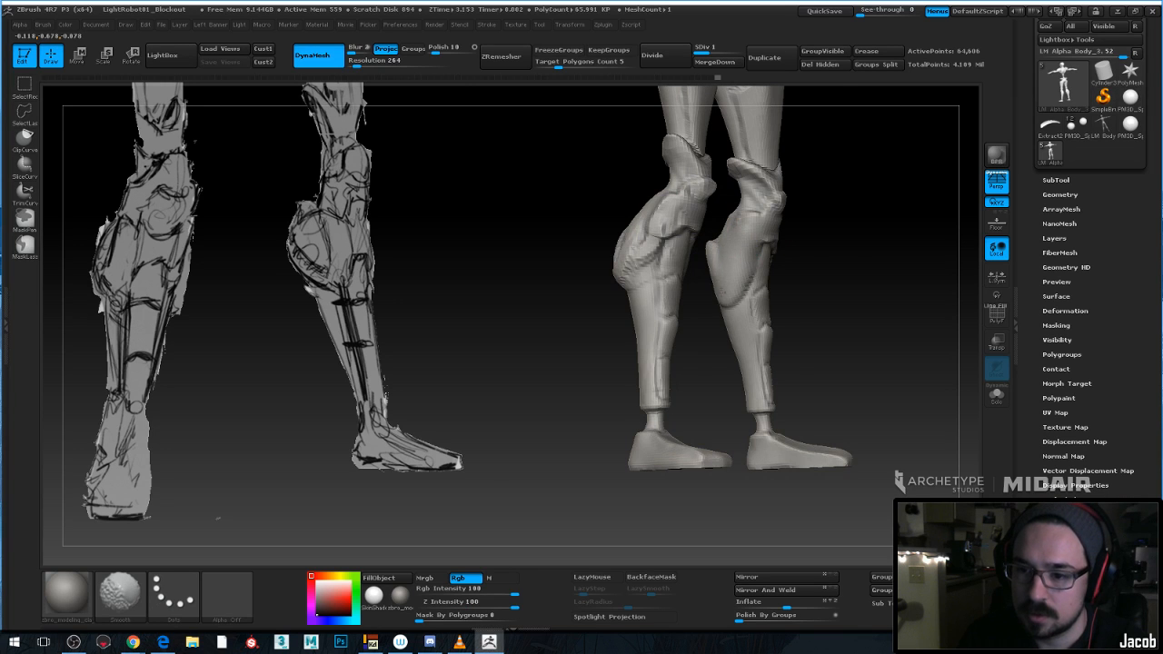
{"action": "left_click_drag", "start_coordinate": [831, 248], "coordinate": [842, 246], "text": "shift"}
Select the Dam_Standard brush and cut a crease along the front edge of the inner calf muscle
{"action": "left_click_drag", "start_coordinate": [870, 249], "coordinate": [858, 281], "text": "alt"}
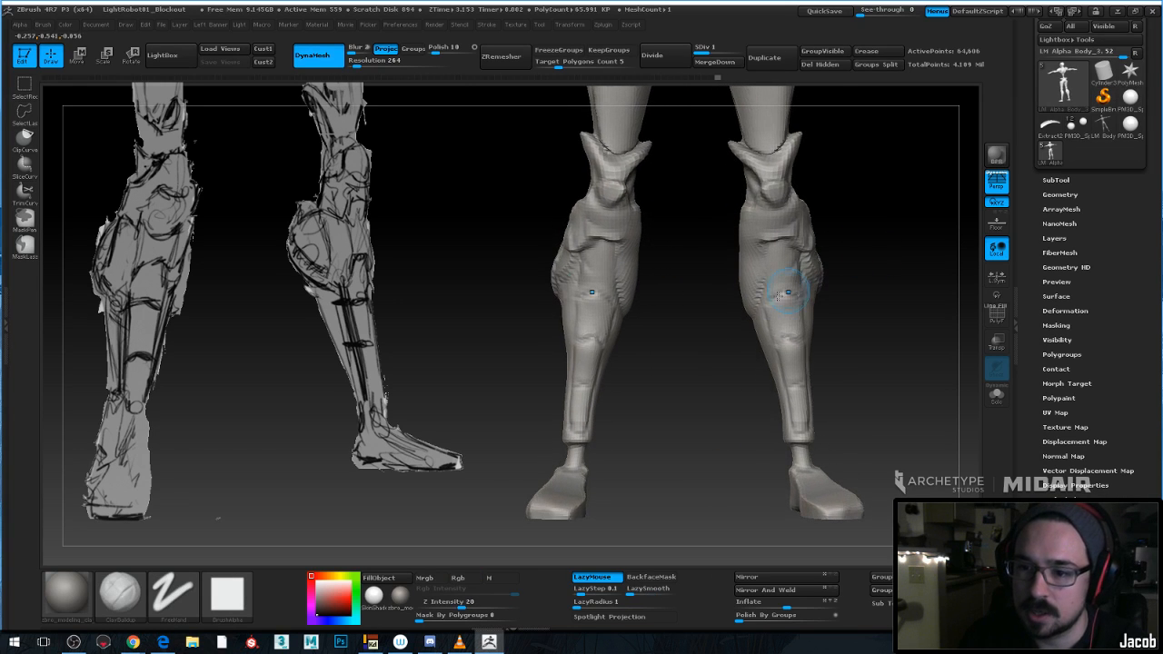
{"action": "key", "text": "b"}
{"action": "key", "text": "d"}
{"action": "key", "text": "s"}
{"action": "key", "text": "space"}
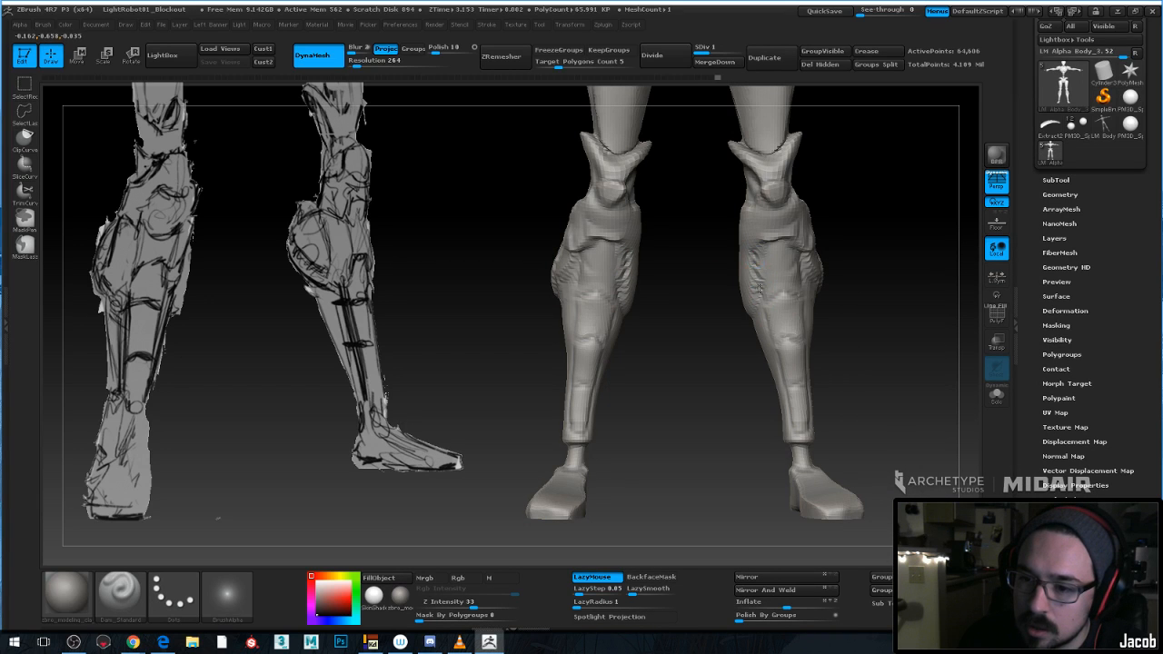
{"action": "key", "text": "shift"}
{"action": "left_click_drag", "start_coordinate": [845, 246], "coordinate": [773, 252]}
{"action": "key", "text": "space"}
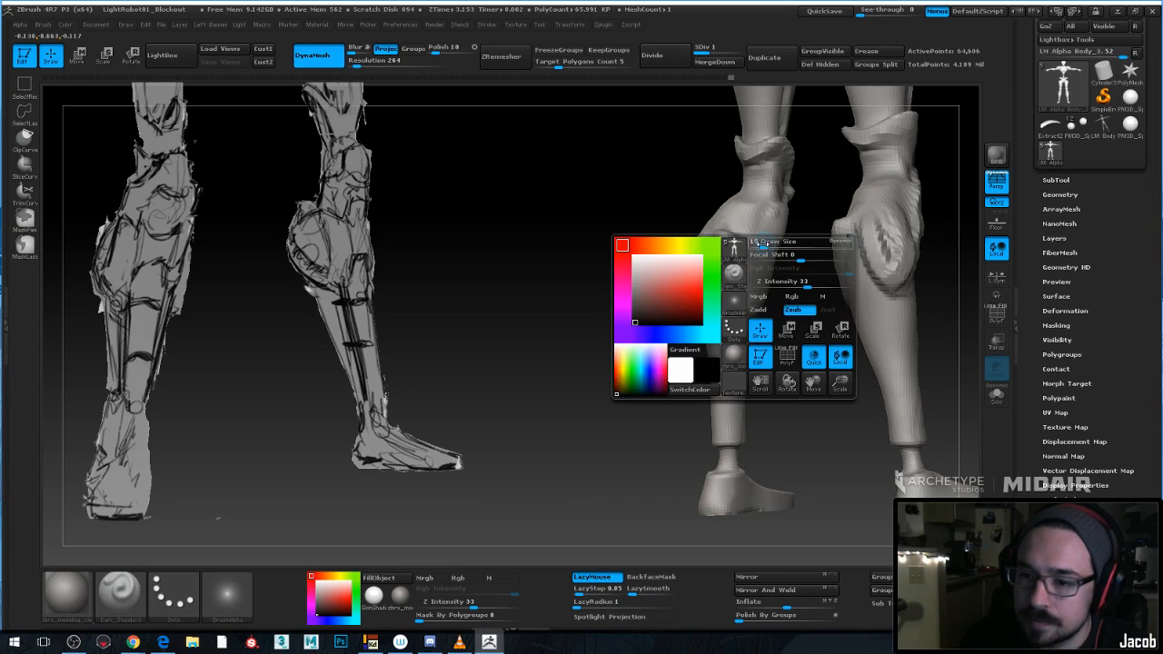
Select the hPolish brush, then smooth and flatten the back and outer surfaces of the calves
{"action": "key", "text": "shift"}
{"action": "left_click_drag", "start_coordinate": [877, 214], "coordinate": [820, 208]}
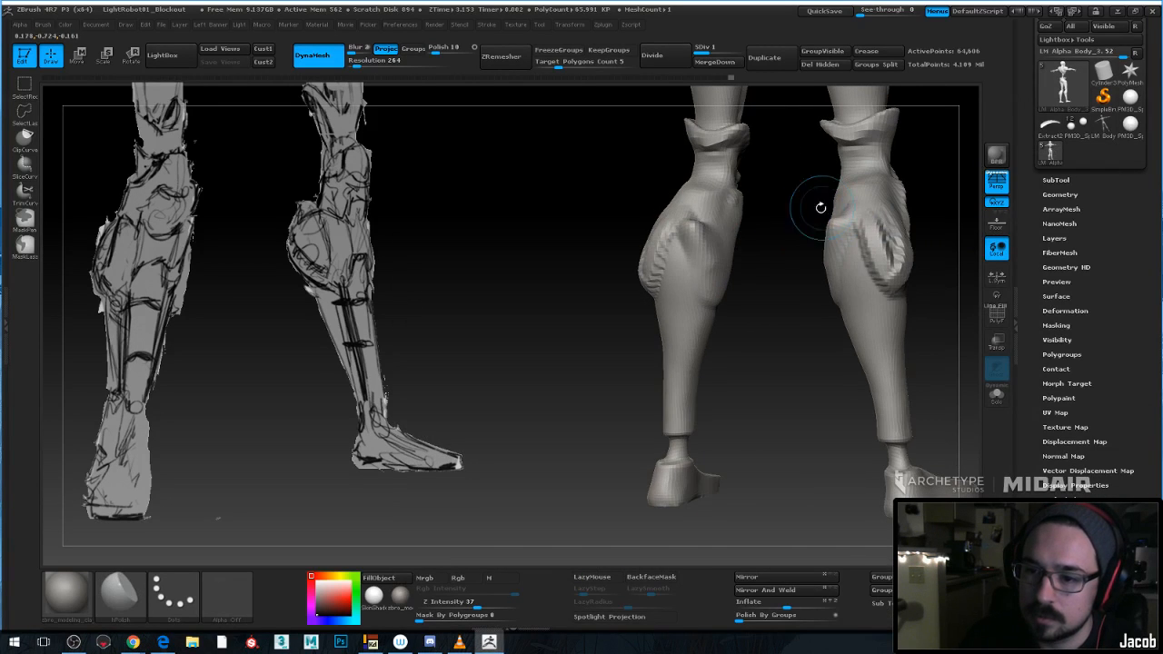
{"action": "left_click_drag", "start_coordinate": [693, 228], "coordinate": [694, 228], "text": "shift"}
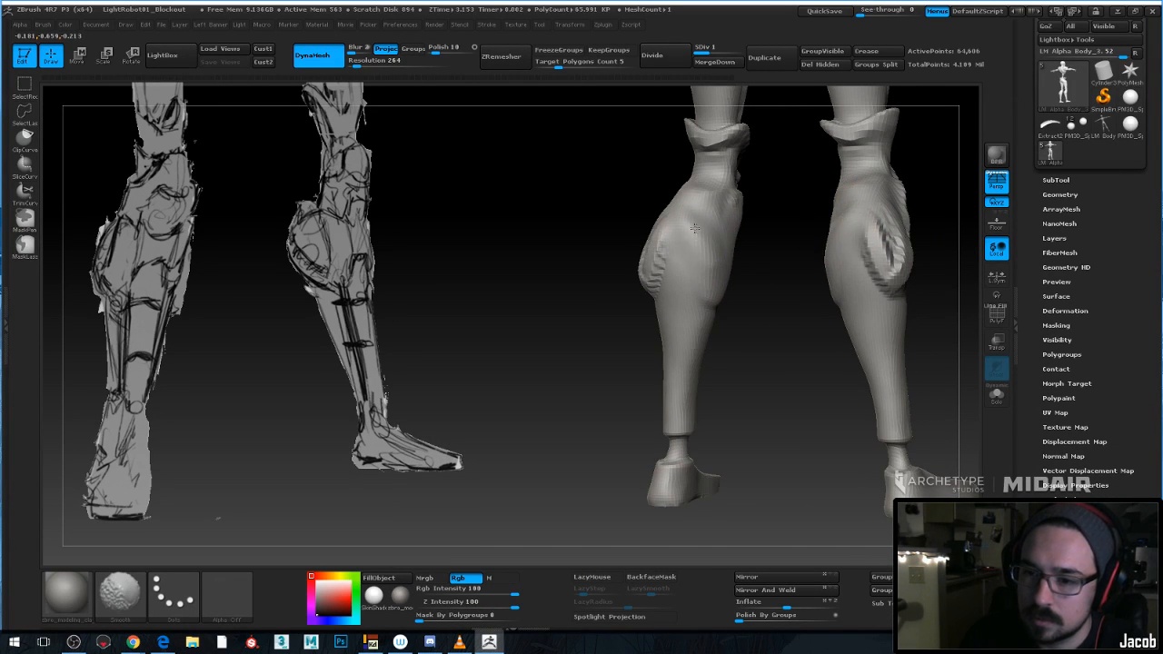
{"action": "left_click_drag", "start_coordinate": [831, 280], "coordinate": [779, 269]}
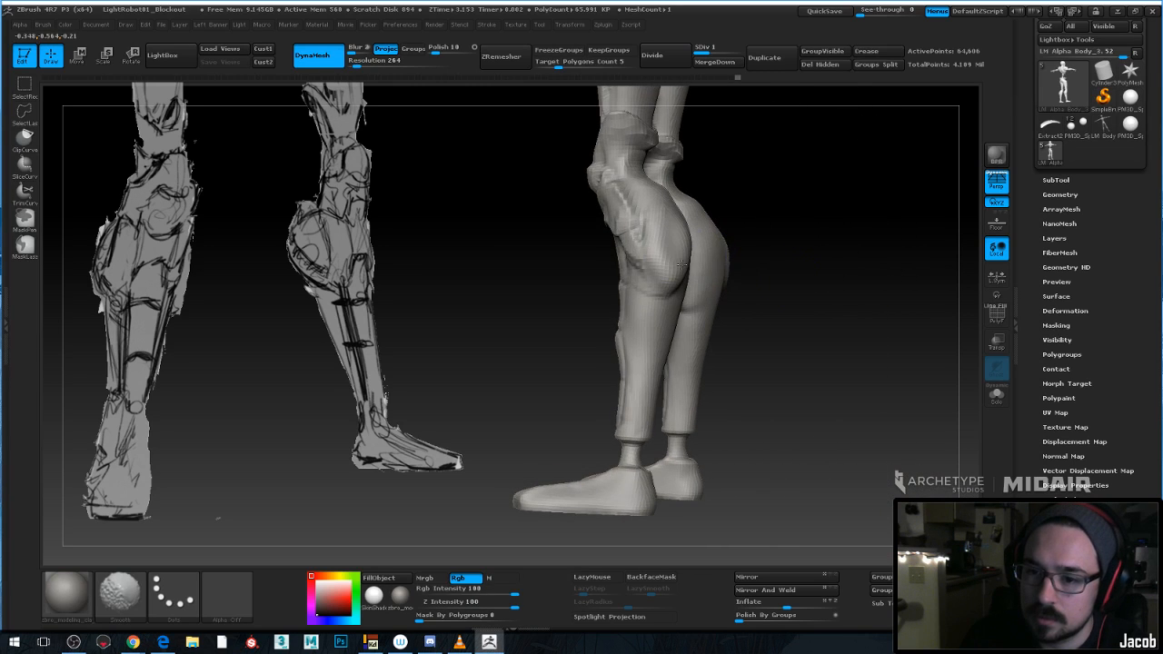
{"action": "left_click_drag", "start_coordinate": [802, 336], "coordinate": [838, 208]}
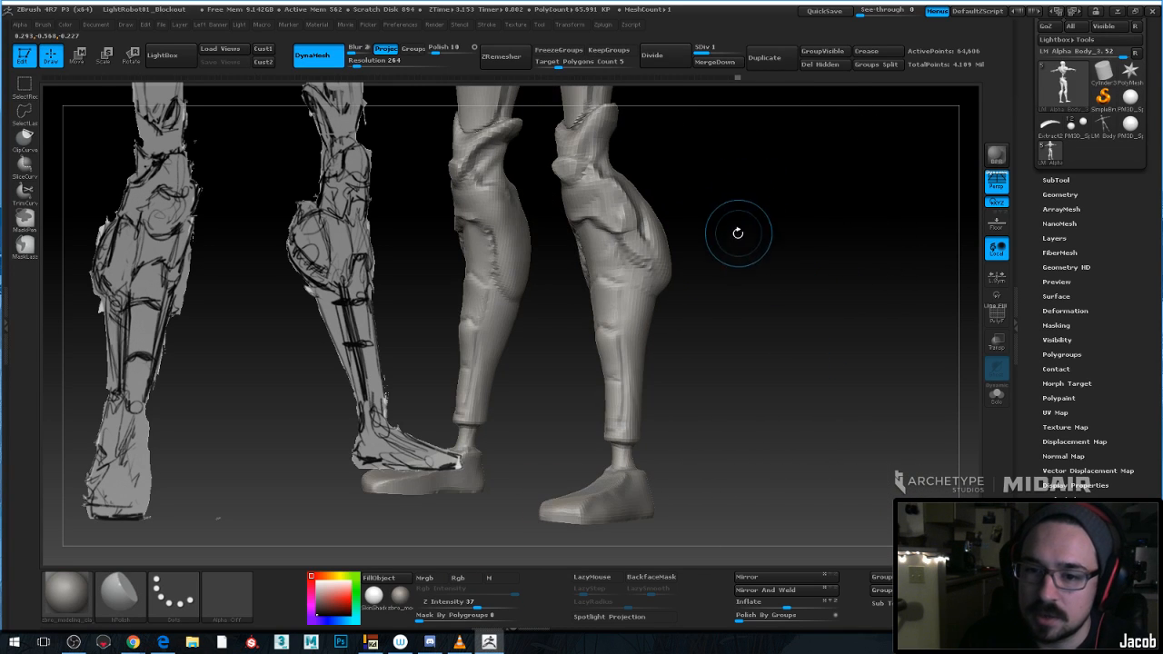
{"action": "mouse_move", "coordinate": [740, 230]}
{"action": "left_mouse_down", "text": "shift"}
{"action": "mouse_move", "coordinate": [805, 249]}
{"action": "mouse_move", "coordinate": [690, 244]}
{"action": "left_mouse_up", "text": "shift"}
{"action": "left_click_drag", "start_coordinate": [623, 264], "coordinate": [615, 238], "text": "shift"}
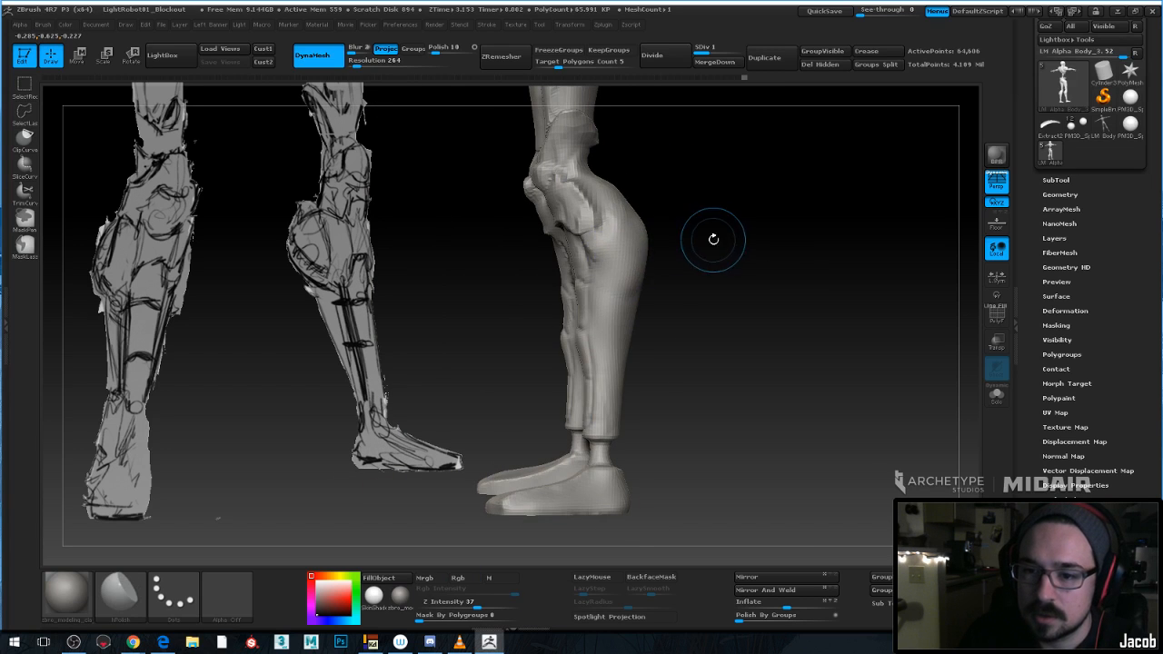
{"action": "mouse_move", "coordinate": [714, 239]}
{"action": "left_mouse_down"}
{"action": "mouse_move", "coordinate": [646, 252]}
{"action": "mouse_move", "coordinate": [745, 249]}
{"action": "mouse_move", "coordinate": [728, 252]}
{"action": "mouse_move", "coordinate": [704, 302]}
{"action": "mouse_move", "coordinate": [733, 299]}
{"action": "mouse_move", "coordinate": [685, 295]}
{"action": "mouse_move", "coordinate": [691, 309]}
{"action": "left_mouse_up"}
Carve the lower and front edges of the outer calf muscle with the Dam_Standard brush and undo the last stroke
{"action": "key", "text": "space"}
{"action": "key", "text": "b"}
{"action": "key", "text": "d"}
{"action": "key", "text": "s"}
{"action": "mouse_move", "coordinate": [782, 257]}
{"action": "left_mouse_down"}
{"action": "mouse_move", "coordinate": [863, 262]}
{"action": "mouse_move", "coordinate": [828, 264]}
{"action": "left_mouse_up"}
{"action": "left_click_drag", "start_coordinate": [675, 250], "coordinate": [646, 286]}
{"action": "left_click_drag", "start_coordinate": [734, 251], "coordinate": [845, 263]}
{"action": "left_click_drag", "start_coordinate": [629, 243], "coordinate": [648, 279]}
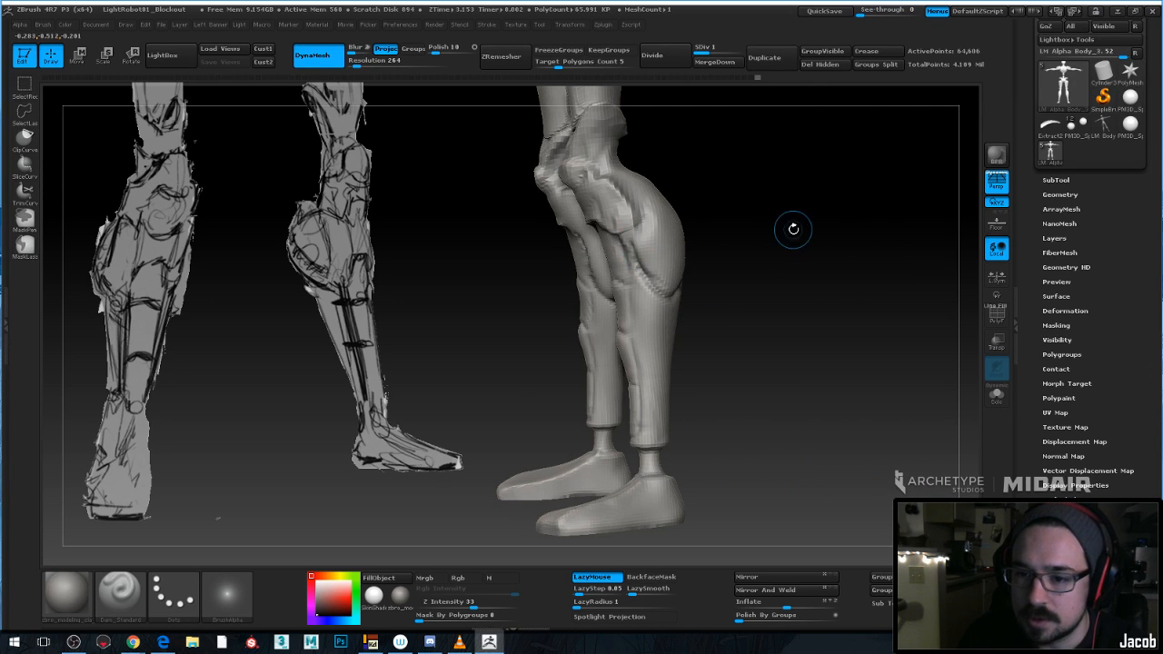
{"action": "mouse_move", "coordinate": [792, 228]}
{"action": "left_mouse_down"}
{"action": "mouse_move", "coordinate": [726, 238]}
{"action": "mouse_move", "coordinate": [765, 238]}
{"action": "left_mouse_up"}
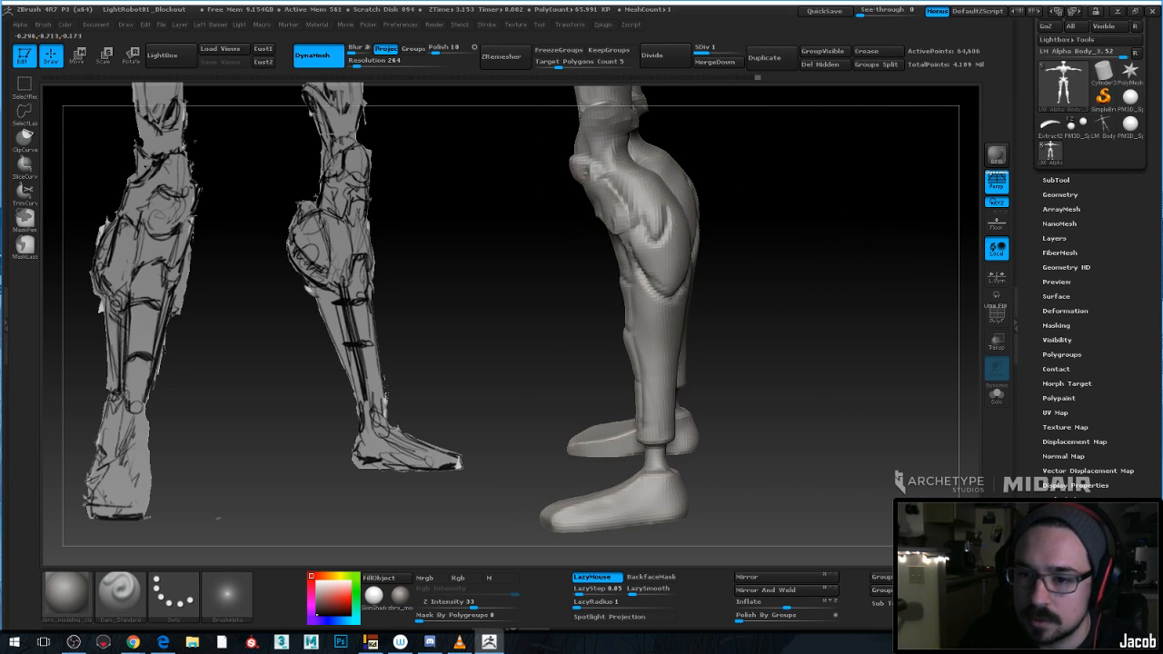
{"action": "key", "text": "ctrl+z"}
Carve the grooves separating the calf muscles at the back and along the inner side of the leg
{"action": "left_click_drag", "start_coordinate": [822, 186], "coordinate": [649, 207]}
{"action": "left_click_drag", "start_coordinate": [752, 200], "coordinate": [640, 196]}
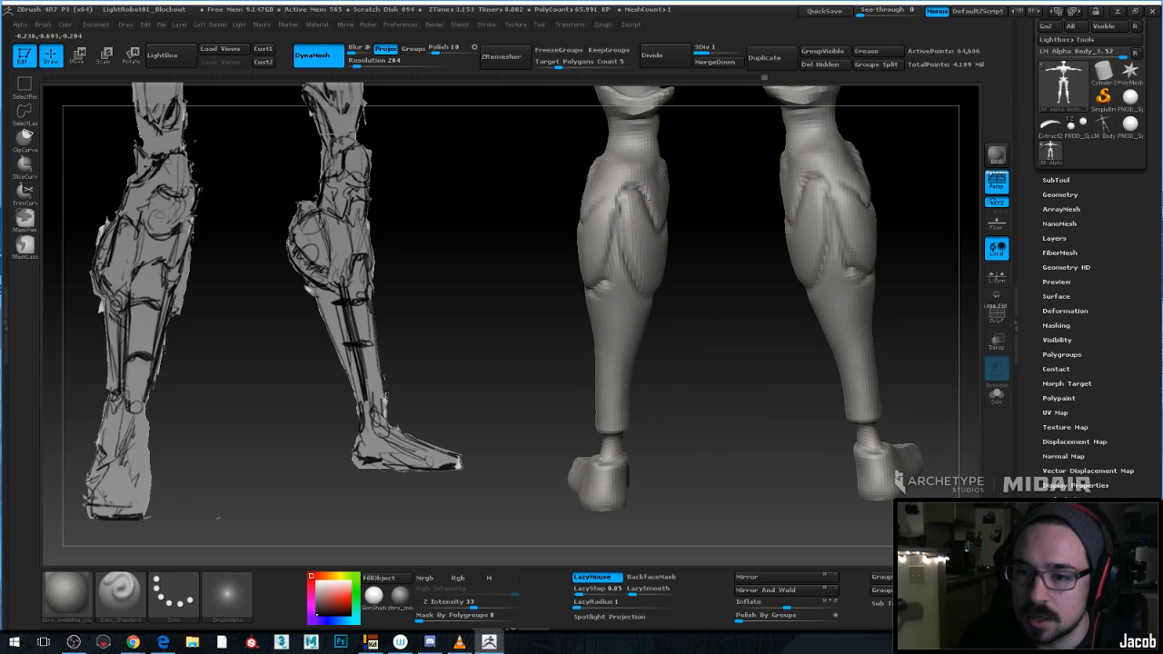
{"action": "mouse_move", "coordinate": [700, 221]}
{"action": "left_mouse_down", "text": "alt"}
{"action": "mouse_move", "coordinate": [667, 197]}
{"action": "mouse_move", "coordinate": [751, 218]}
{"action": "mouse_move", "coordinate": [721, 226]}
{"action": "mouse_move", "coordinate": [747, 233]}
{"action": "mouse_move", "coordinate": [754, 257]}
{"action": "mouse_move", "coordinate": [772, 252]}
{"action": "mouse_move", "coordinate": [756, 247]}
{"action": "left_mouse_up", "text": "alt"}
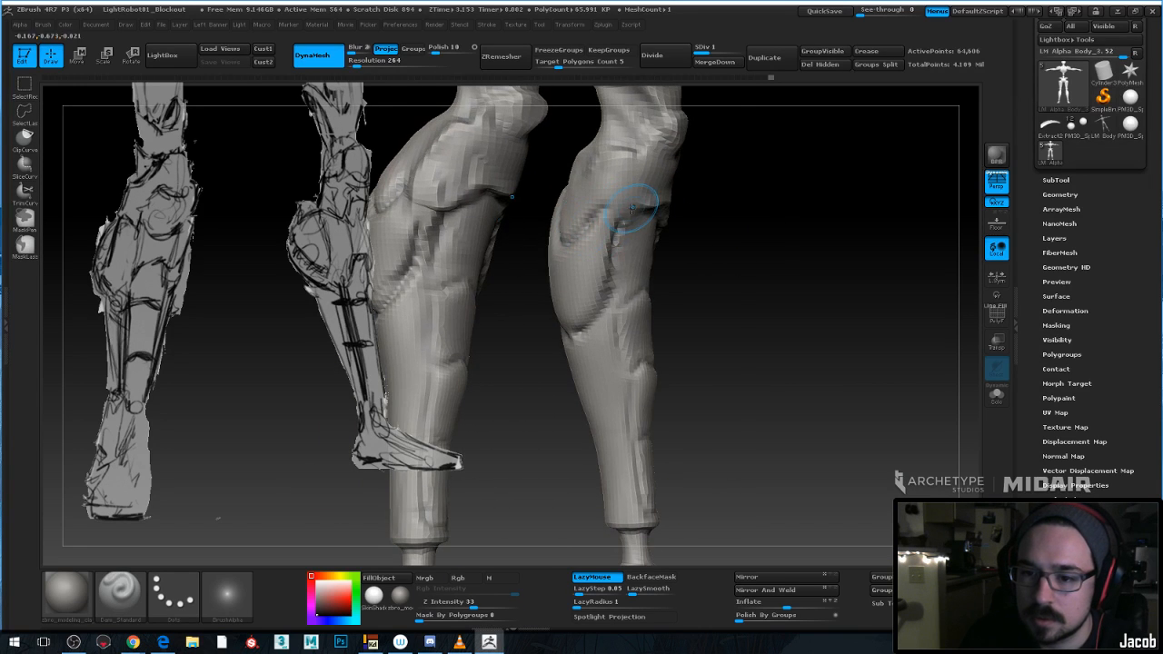
{"action": "left_click_drag", "start_coordinate": [691, 186], "coordinate": [753, 208]}
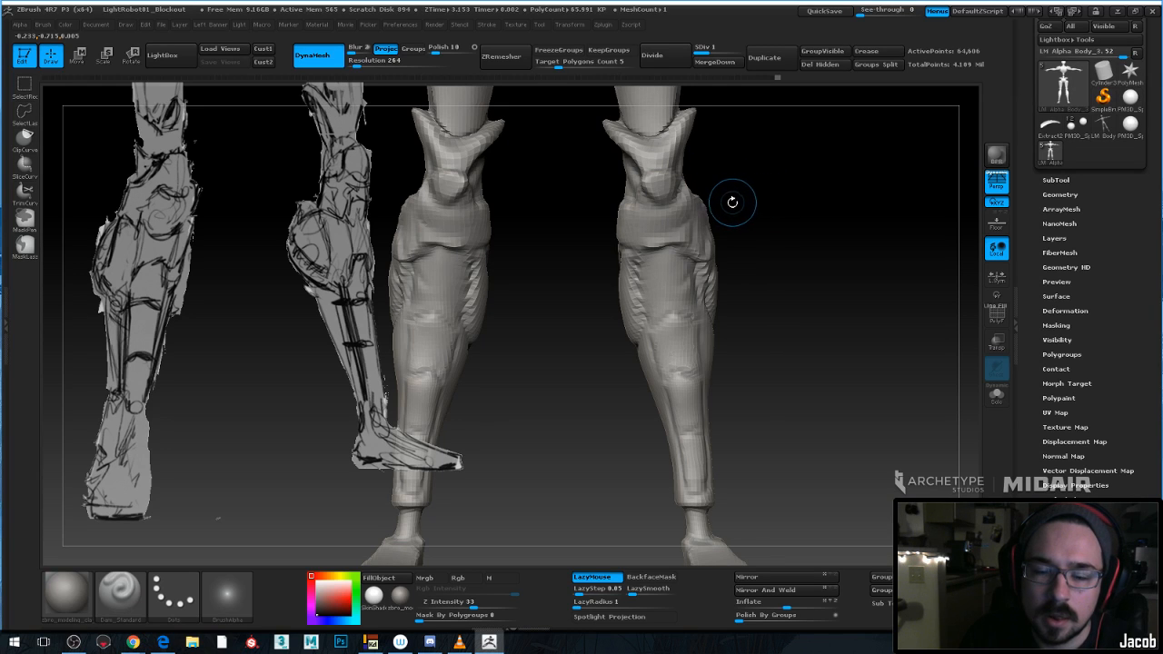
{"action": "left_click_drag", "start_coordinate": [758, 191], "coordinate": [782, 232], "text": "alt"}
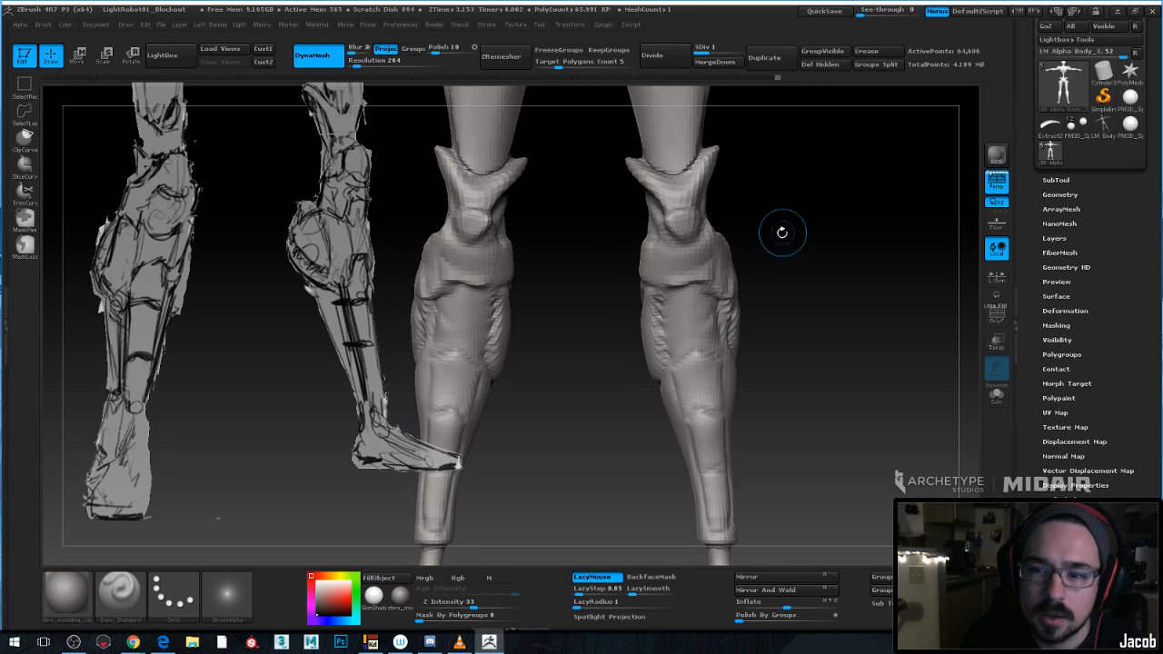
Adjust the brush size and carve a rectangular plate outline into the front of the shin just below the kneecap
{"action": "right_click", "coordinate": [754, 223]}
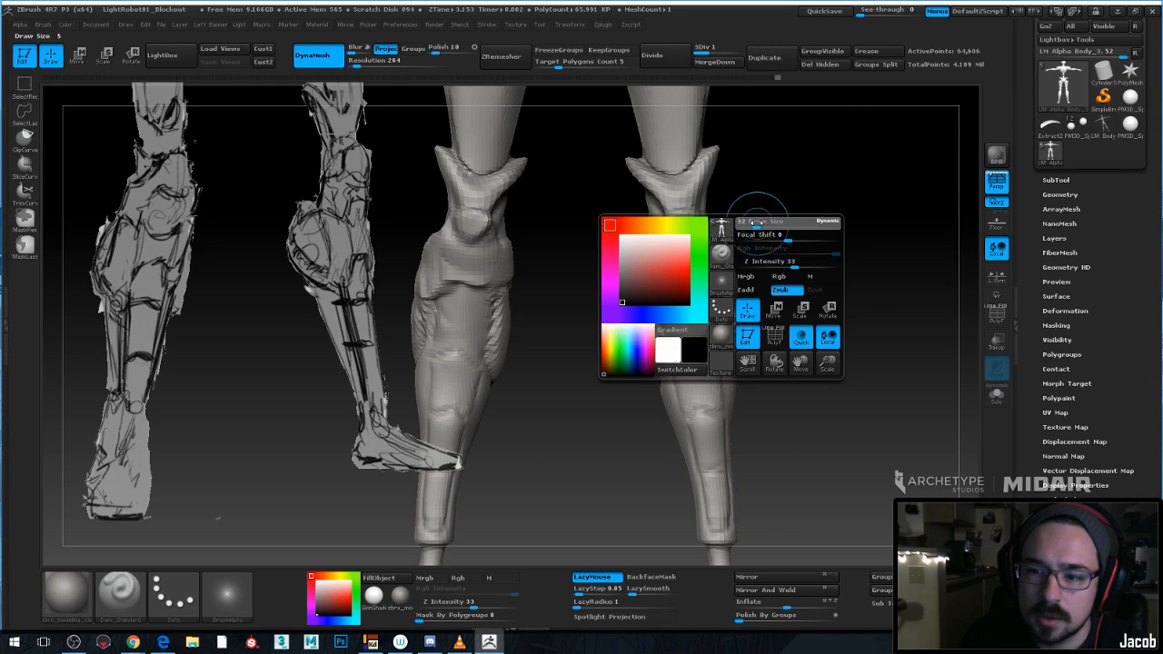
{"action": "left_click_drag", "start_coordinate": [766, 208], "coordinate": [762, 231], "text": "alt"}
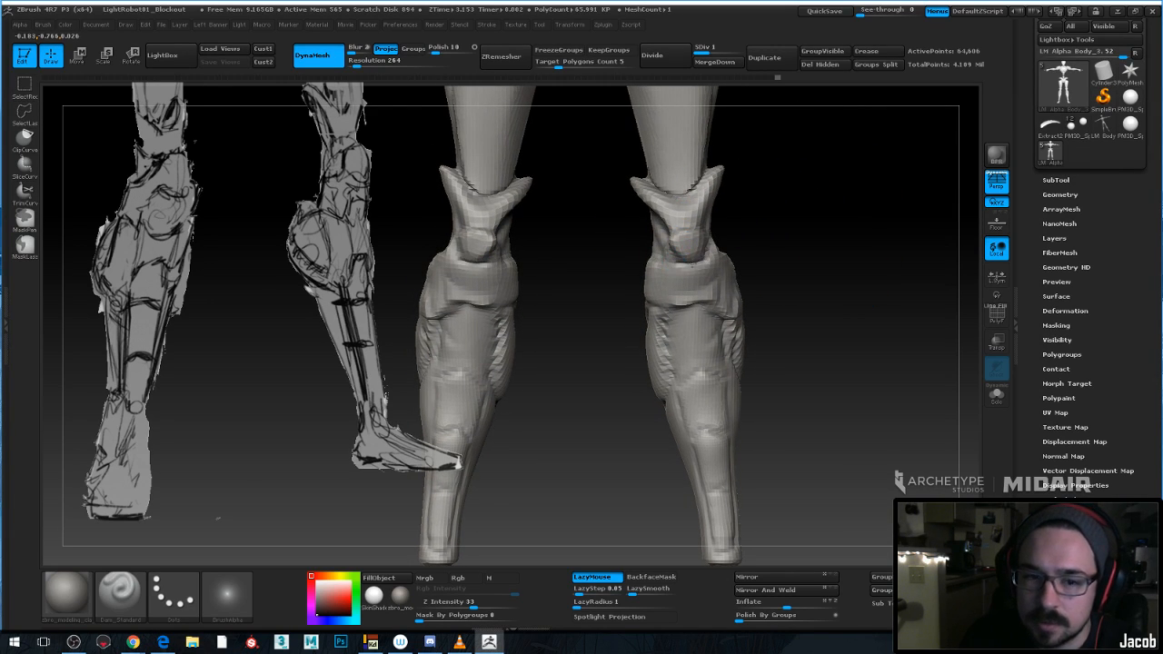
{"action": "left_click_drag", "start_coordinate": [753, 257], "coordinate": [774, 234]}
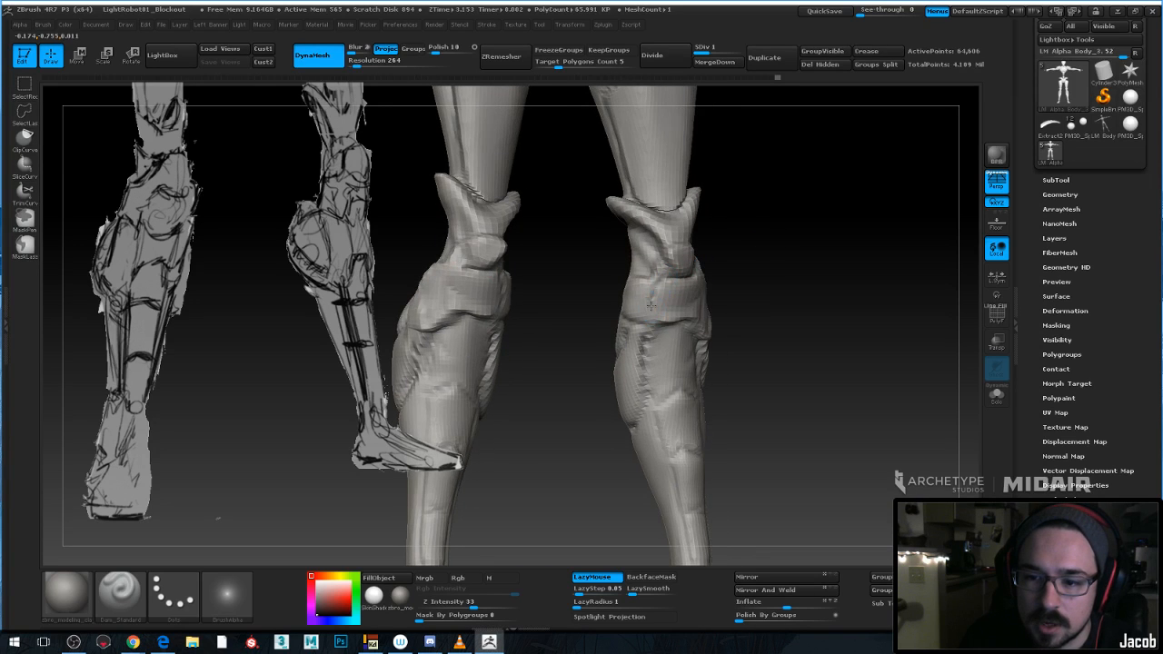
{"action": "left_click_drag", "start_coordinate": [650, 305], "coordinate": [650, 316]}
{"action": "mouse_move", "coordinate": [763, 276]}
{"action": "left_mouse_down"}
{"action": "mouse_move", "coordinate": [731, 277]}
{"action": "mouse_move", "coordinate": [773, 268]}
{"action": "mouse_move", "coordinate": [785, 320]}
{"action": "mouse_move", "coordinate": [685, 371]}
{"action": "left_mouse_up"}
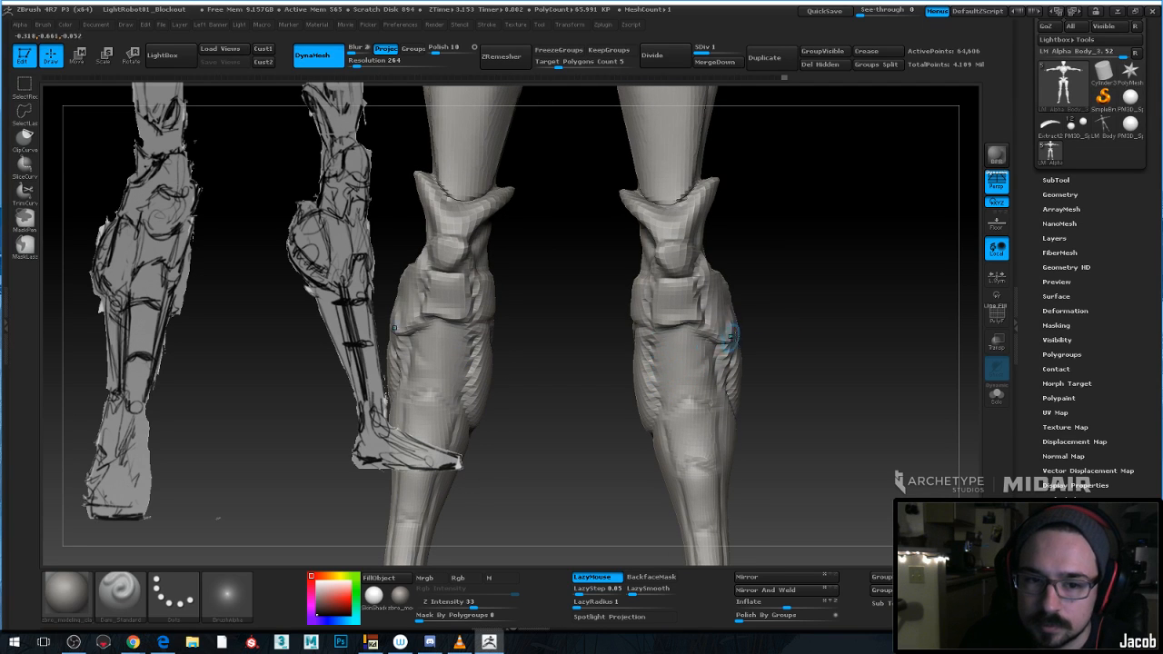
{"action": "left_click_drag", "start_coordinate": [794, 312], "coordinate": [782, 271]}
Select the Move brush, set the focal shift to -22 and reshape the plate edges below the kneecap
{"action": "key", "text": "space"}
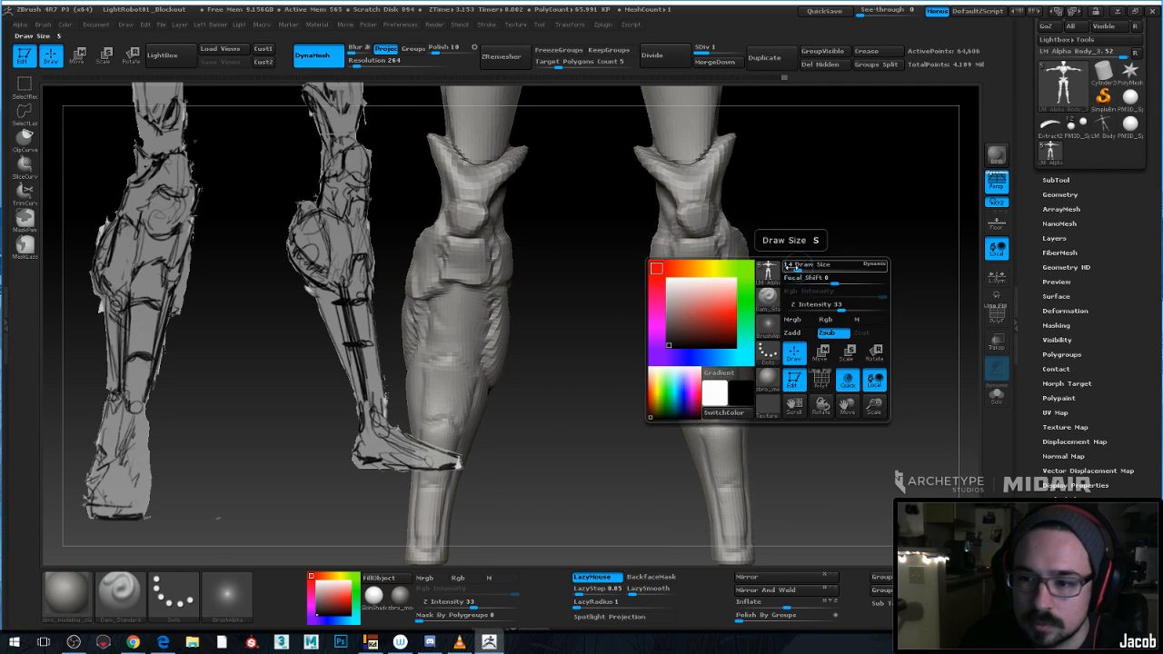
{"action": "key", "text": "b"}
{"action": "key", "text": "m"}
{"action": "key", "text": "v"}
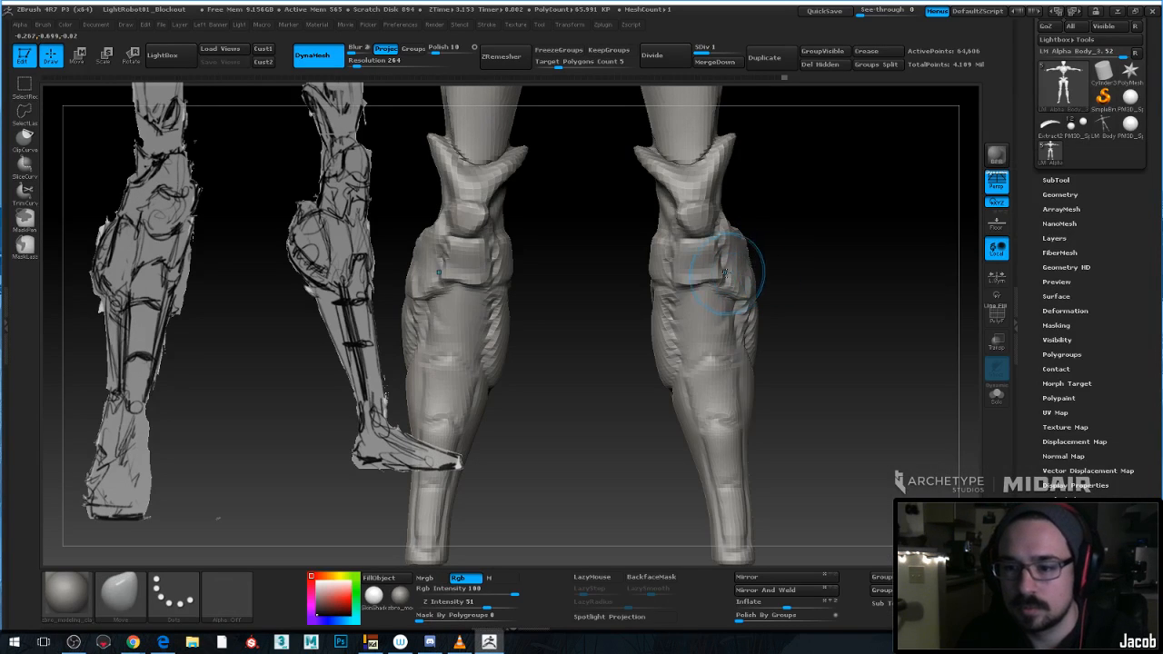
{"action": "left_click_drag", "start_coordinate": [674, 272], "coordinate": [681, 274]}
{"action": "key", "text": "space"}
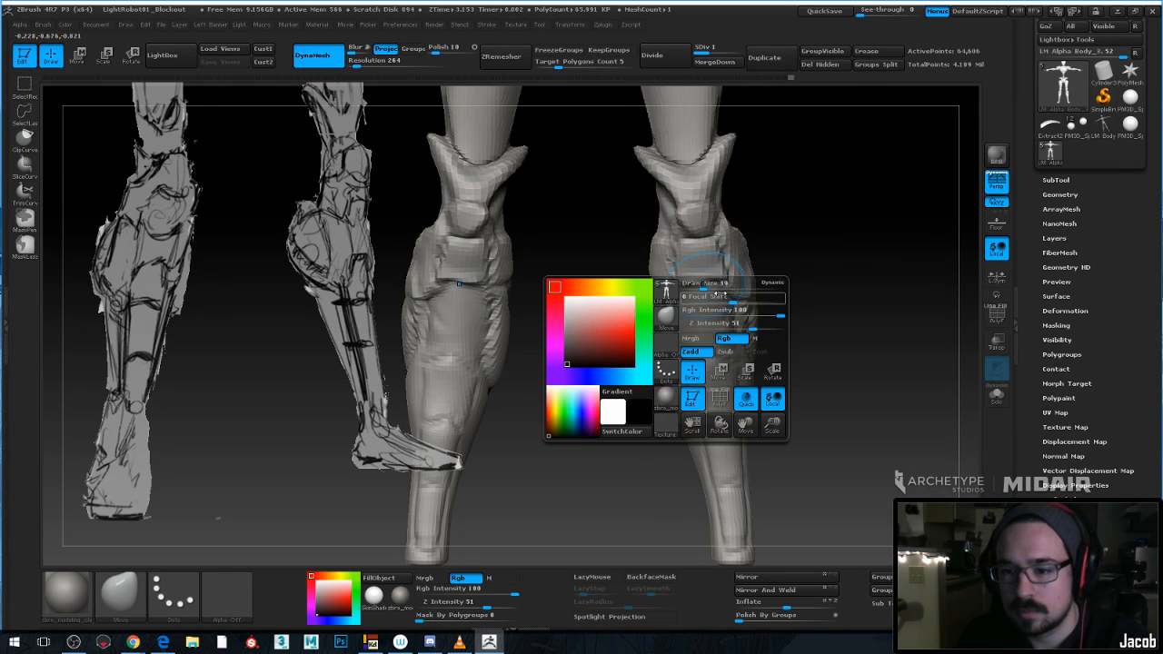
{"action": "mouse_move", "coordinate": [700, 281]}
{"action": "left_mouse_down"}
{"action": "mouse_move", "coordinate": [758, 249]}
{"action": "mouse_move", "coordinate": [877, 263]}
{"action": "left_mouse_up"}
{"action": "mouse_move", "coordinate": [779, 294]}
{"action": "left_mouse_down"}
{"action": "mouse_move", "coordinate": [762, 290]}
{"action": "mouse_move", "coordinate": [763, 404]}
{"action": "left_mouse_up"}
Resize the Move brush and adjust the upper calf muscle shapes from behind
{"action": "key", "text": "space"}
{"action": "left_click_drag", "start_coordinate": [796, 329], "coordinate": [805, 329]}
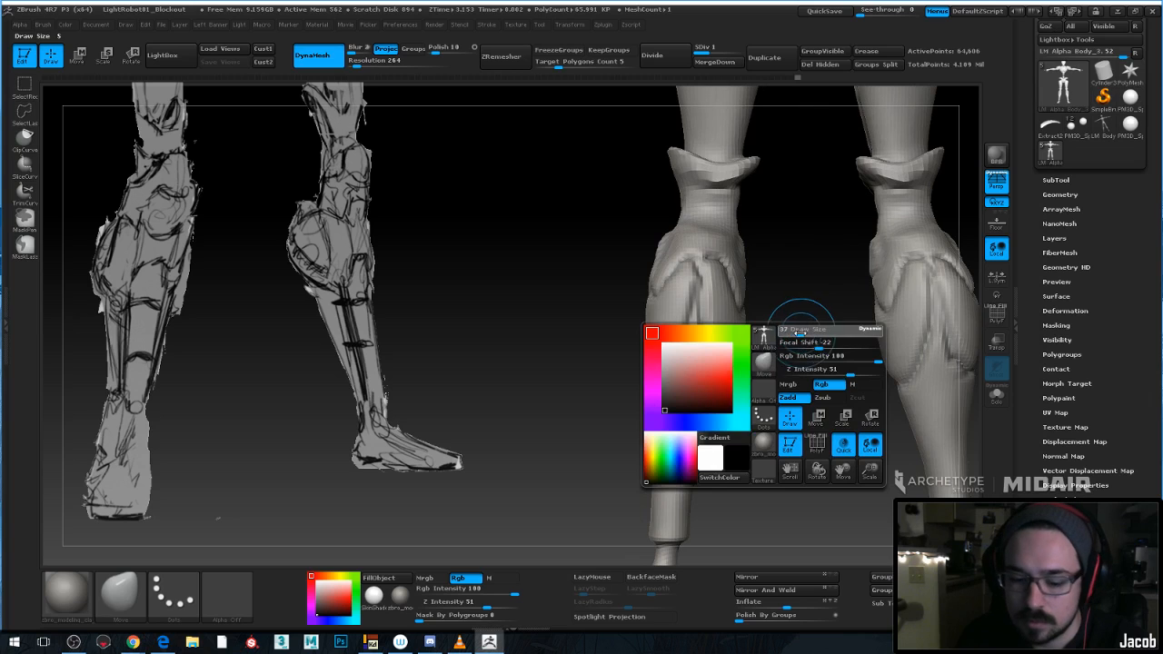
{"action": "key", "text": "b"}
{"action": "key", "text": "m"}
{"action": "key", "text": "v"}
{"action": "mouse_move", "coordinate": [701, 274]}
{"action": "left_mouse_down"}
{"action": "mouse_move", "coordinate": [695, 258]}
{"action": "mouse_move", "coordinate": [729, 277]}
{"action": "left_mouse_up"}
{"action": "mouse_move", "coordinate": [779, 351]}
{"action": "left_mouse_down", "text": "alt"}
{"action": "mouse_move", "coordinate": [773, 362]}
{"action": "mouse_move", "coordinate": [751, 346]}
{"action": "mouse_move", "coordinate": [704, 354]}
{"action": "mouse_move", "coordinate": [779, 300]}
{"action": "mouse_move", "coordinate": [902, 288]}
{"action": "mouse_move", "coordinate": [422, 314]}
{"action": "left_mouse_up", "text": "alt"}
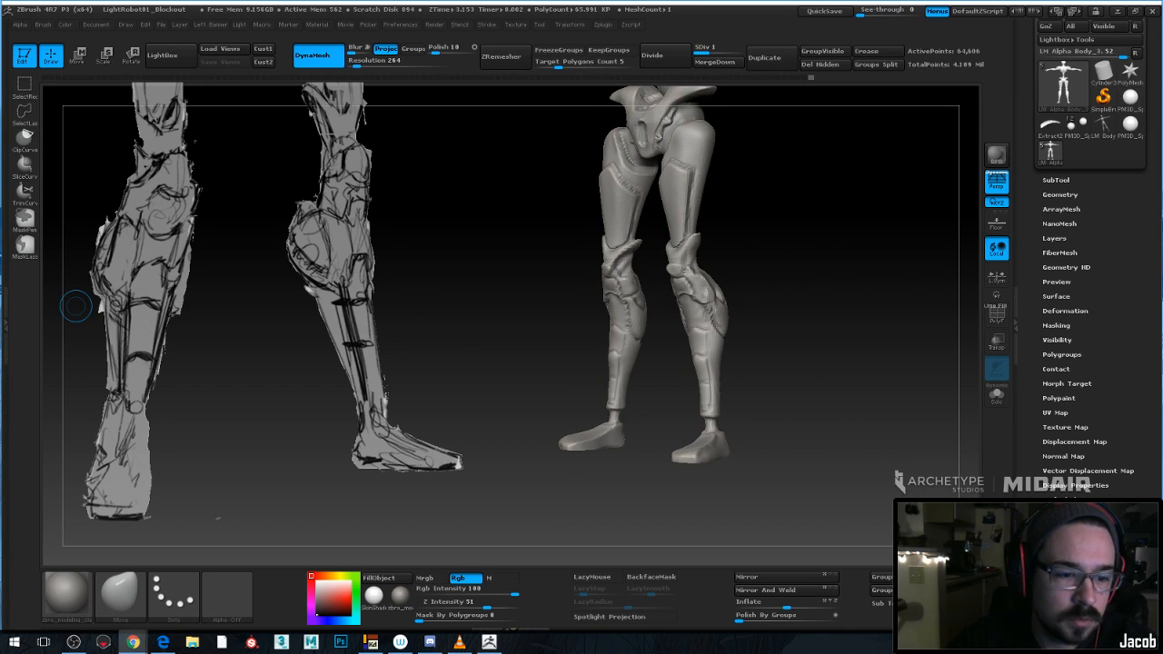
Raise the body mesh to subdivision level 3 and check the leg forms from the front and side
{"action": "left_click_drag", "start_coordinate": [757, 318], "coordinate": [895, 317]}
{"action": "left_click_drag", "start_coordinate": [788, 313], "coordinate": [799, 182], "text": "alt"}
{"action": "left_click", "coordinate": [739, 53]}
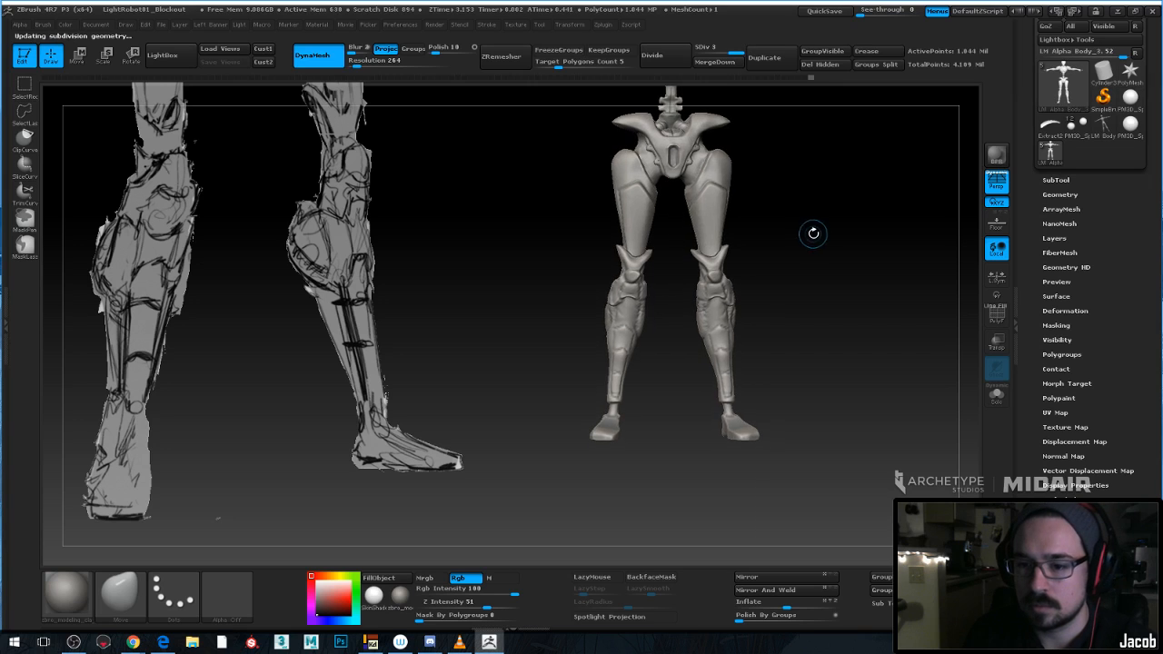
{"action": "mouse_move", "coordinate": [812, 234]}
{"action": "left_mouse_down"}
{"action": "mouse_move", "coordinate": [872, 240]}
{"action": "mouse_move", "coordinate": [815, 248]}
{"action": "mouse_move", "coordinate": [817, 260]}
{"action": "mouse_move", "coordinate": [863, 268]}
{"action": "mouse_move", "coordinate": [814, 286]}
{"action": "mouse_move", "coordinate": [768, 253]}
{"action": "mouse_move", "coordinate": [782, 324]}
{"action": "mouse_move", "coordinate": [573, 346]}
{"action": "mouse_move", "coordinate": [567, 363]}
{"action": "mouse_move", "coordinate": [636, 338]}
{"action": "mouse_move", "coordinate": [624, 311]}
{"action": "left_mouse_up"}
Select the Dam_Standard brush, adjust its size and refine the crease around the plate on the outer side below the knee
{"action": "key", "text": "space"}
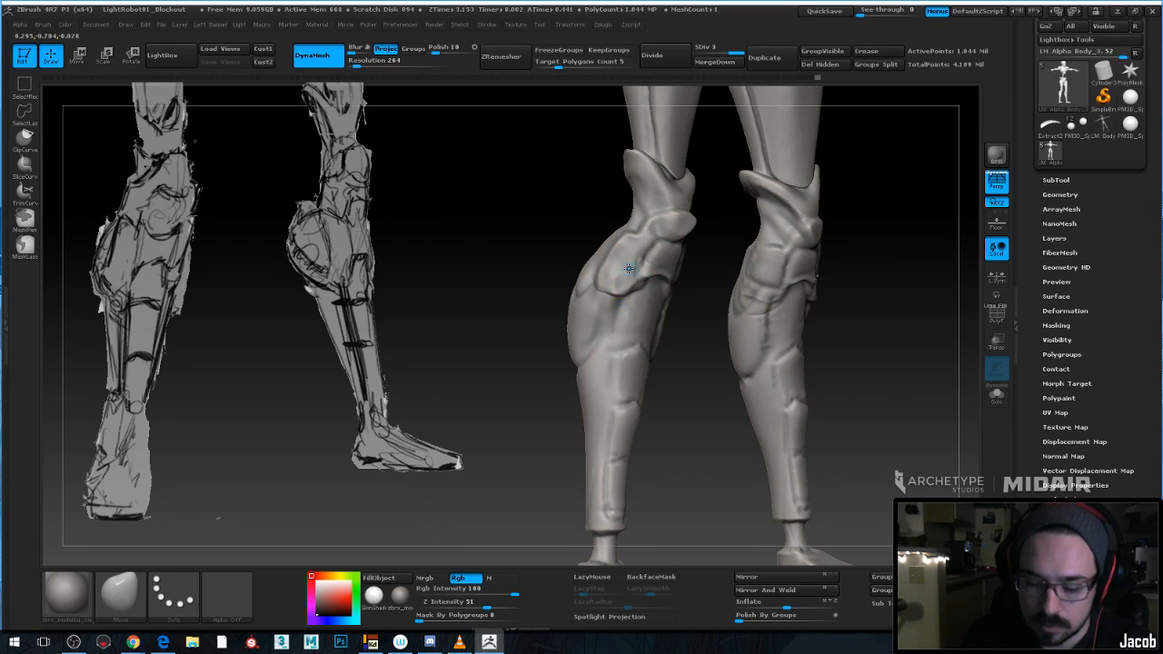
{"action": "key", "text": "b"}
{"action": "key", "text": "d"}
{"action": "key", "text": "s"}
{"action": "key", "text": "space"}
{"action": "left_click", "coordinate": [651, 275]}
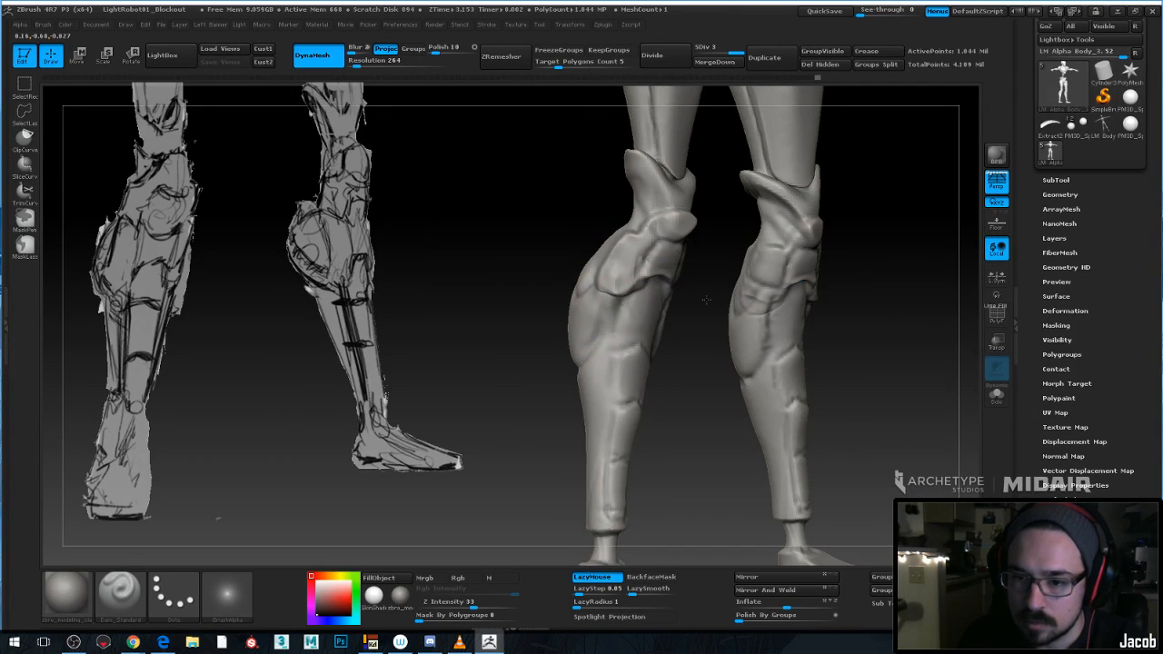
Carve a U-shaped groove in the upper outer calf muscle and sharpen the muscle's lower and rear outlines
{"action": "mouse_move", "coordinate": [703, 299]}
{"action": "left_mouse_down", "text": "alt"}
{"action": "mouse_move", "coordinate": [701, 338]}
{"action": "mouse_move", "coordinate": [765, 316]}
{"action": "mouse_move", "coordinate": [625, 295]}
{"action": "left_mouse_up", "text": "alt"}
{"action": "mouse_move", "coordinate": [704, 289]}
{"action": "left_mouse_down"}
{"action": "mouse_move", "coordinate": [637, 277]}
{"action": "mouse_move", "coordinate": [615, 289]}
{"action": "left_mouse_up"}
{"action": "key", "text": "space"}
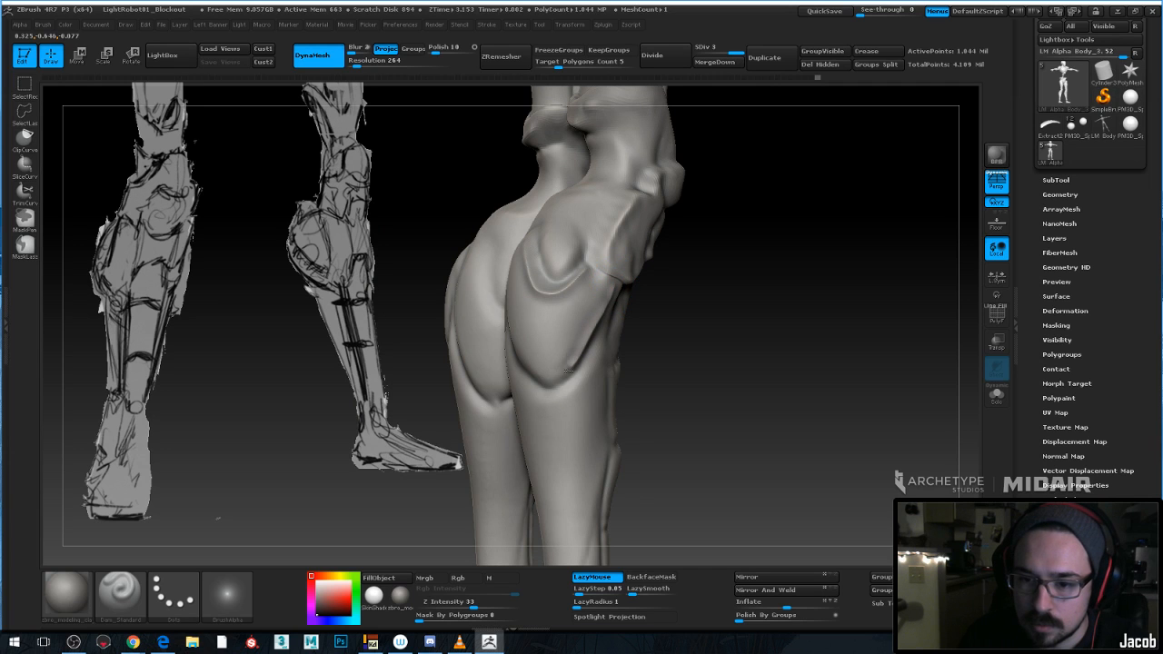
{"action": "key", "text": "space"}
{"action": "mouse_move", "coordinate": [614, 362]}
{"action": "left_mouse_down"}
{"action": "mouse_move", "coordinate": [625, 362]}
{"action": "mouse_move", "coordinate": [602, 362]}
{"action": "left_mouse_up"}
{"action": "left_click_drag", "start_coordinate": [675, 328], "coordinate": [542, 263]}
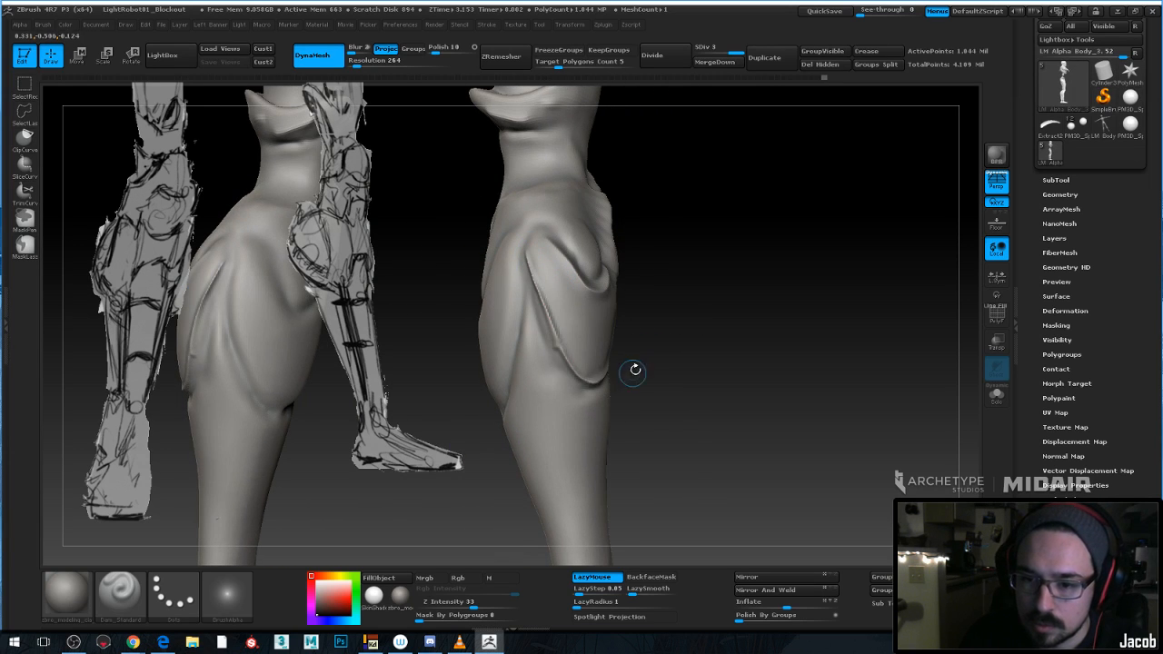
Select the hPolish brush, adjust its size and flatten the outer calf muscle between the U-shaped groove and the lower outline
{"action": "key", "text": "space"}
{"action": "left_click_drag", "start_coordinate": [643, 350], "coordinate": [649, 351]}
{"action": "key", "text": "b"}
{"action": "key", "text": "h"}
{"action": "key", "text": "p"}
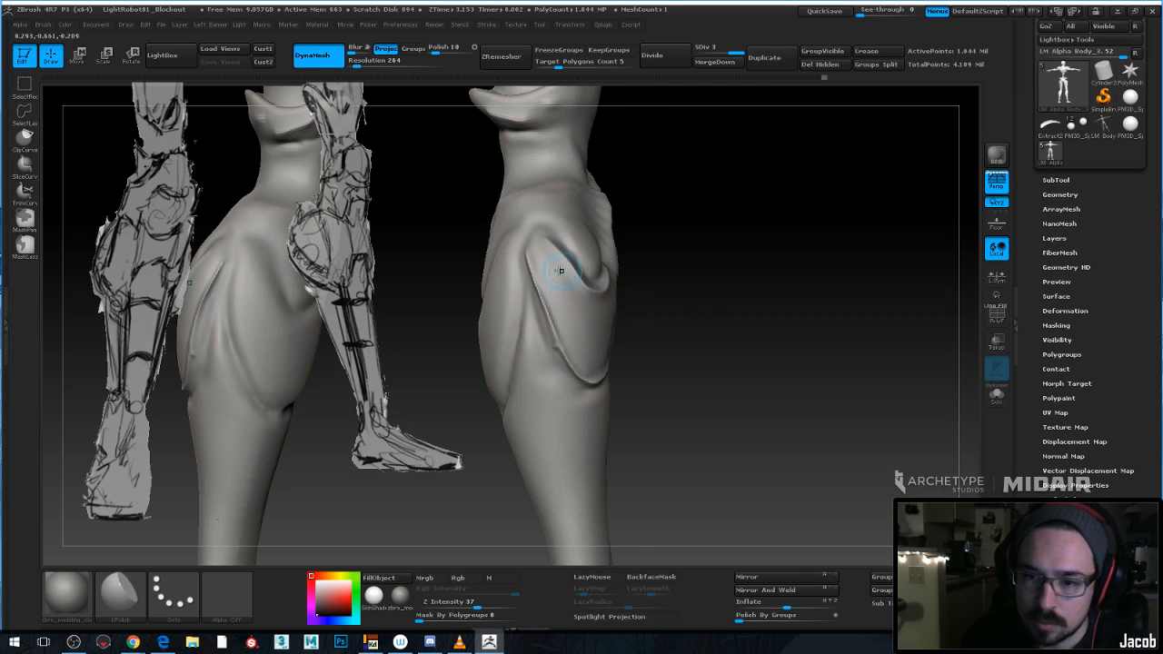
{"action": "key", "text": "space"}
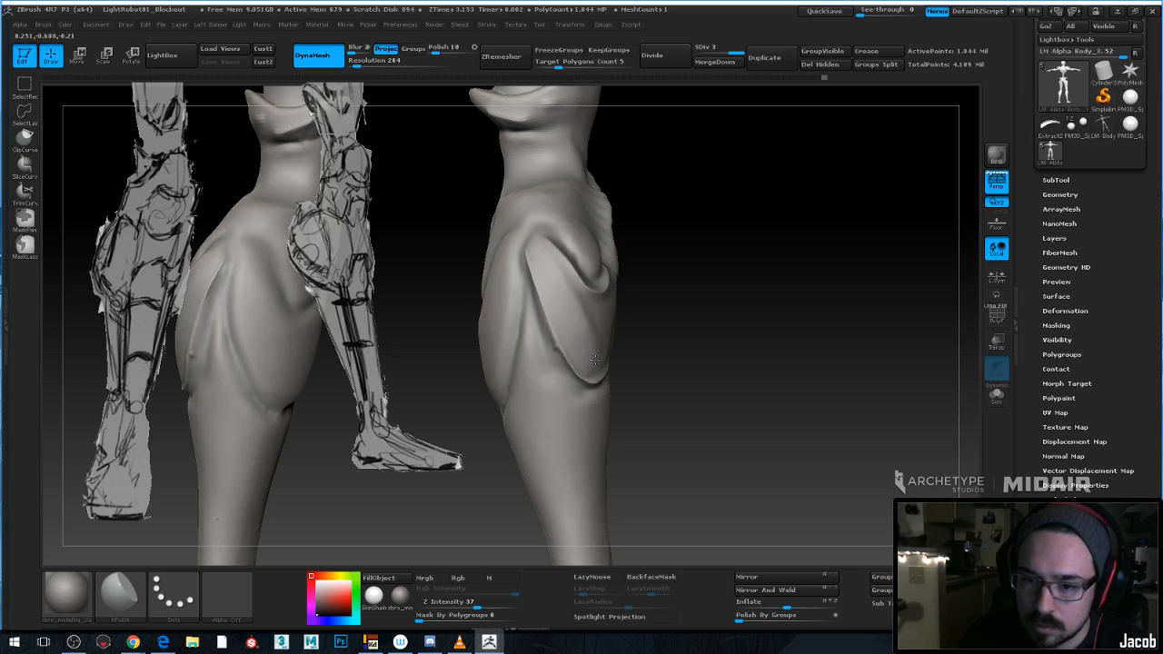
{"action": "left_click_drag", "start_coordinate": [672, 333], "coordinate": [559, 358]}
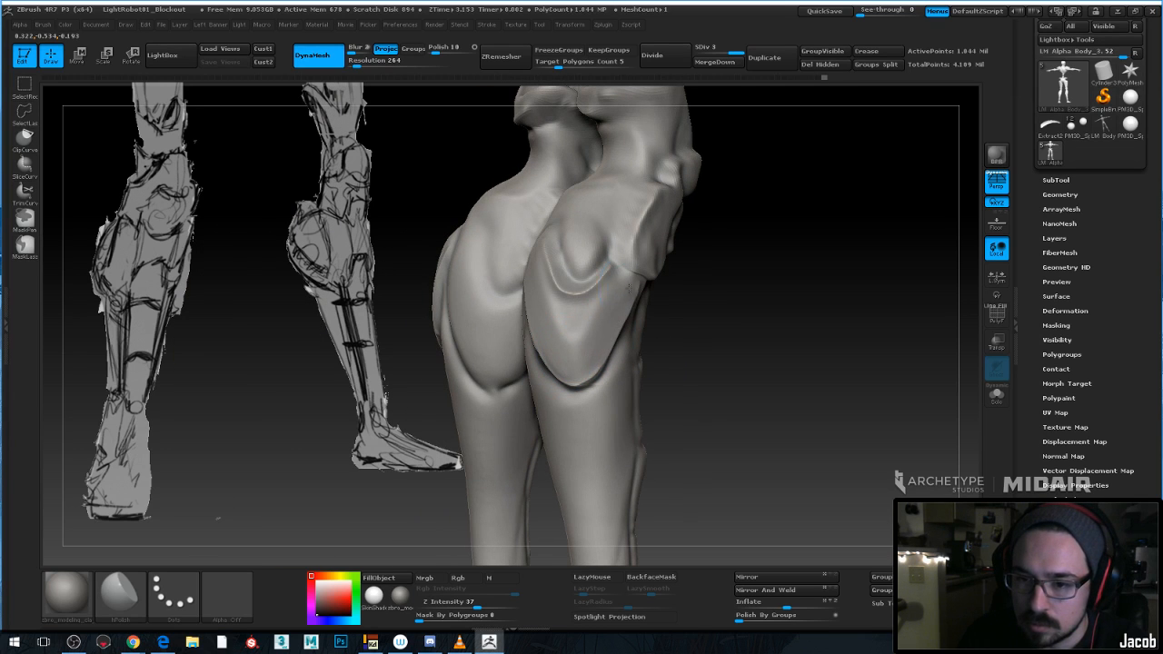
{"action": "key", "text": "space"}
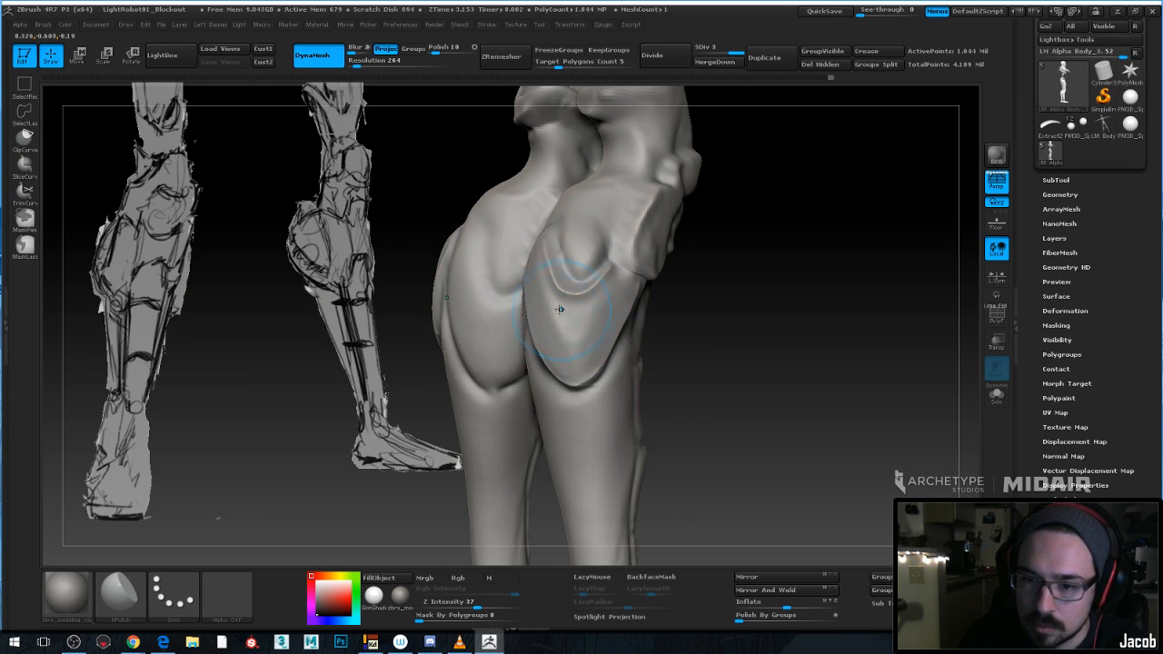
{"action": "key", "text": "space"}
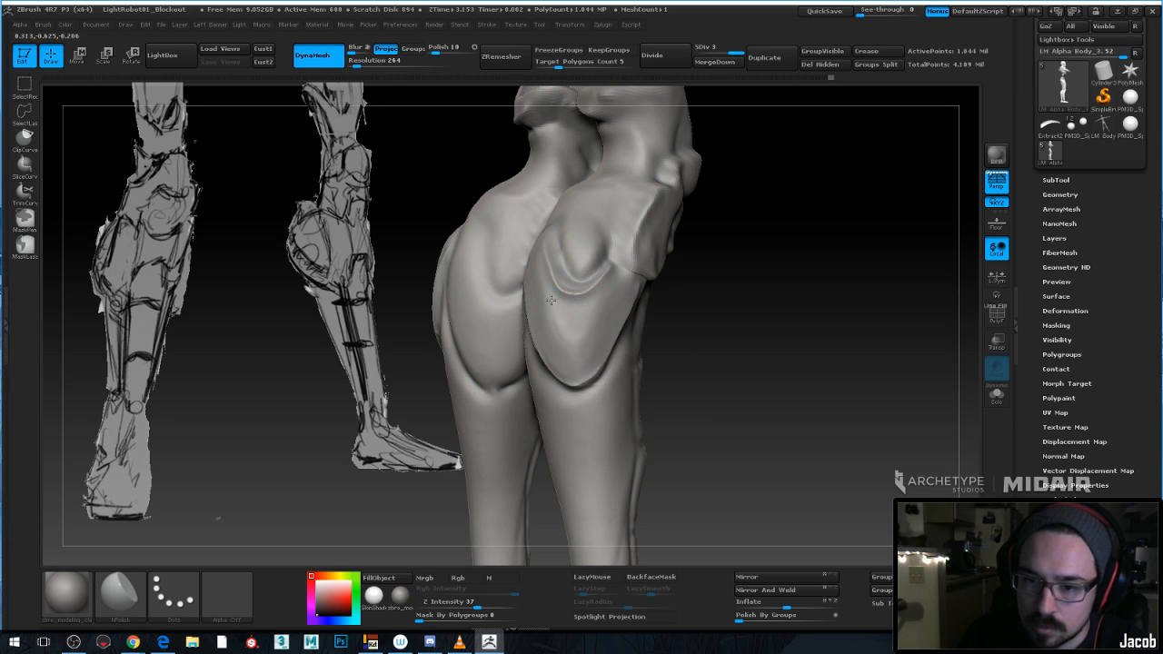
{"action": "key", "text": "space"}
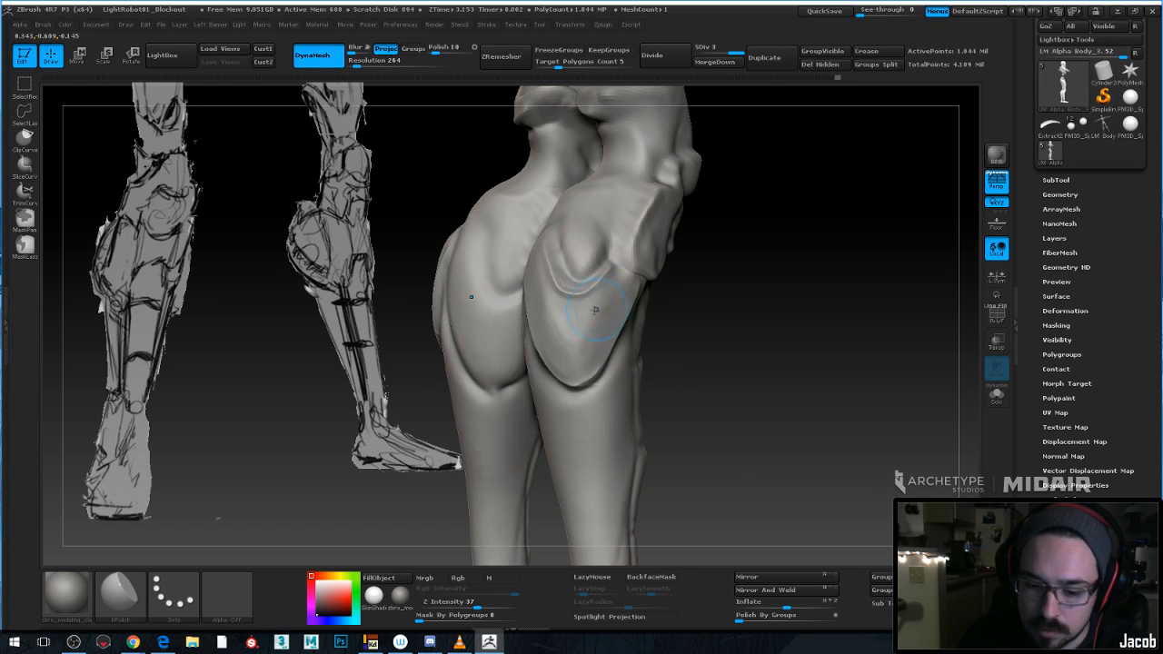
Build up the outer calf muscle just below the U-shaped groove with the ClayBuildup brush and smooth the added strokes
{"action": "key", "text": "b"}
{"action": "key", "text": "c"}
{"action": "key", "text": "b"}
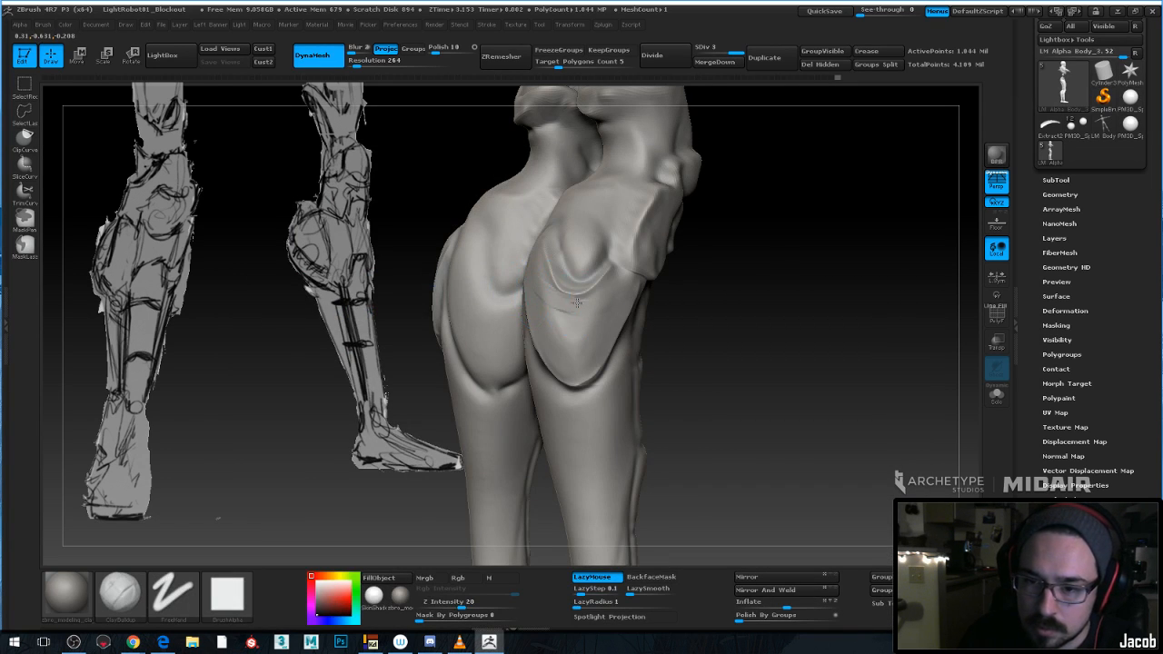
{"action": "key", "text": "shift"}
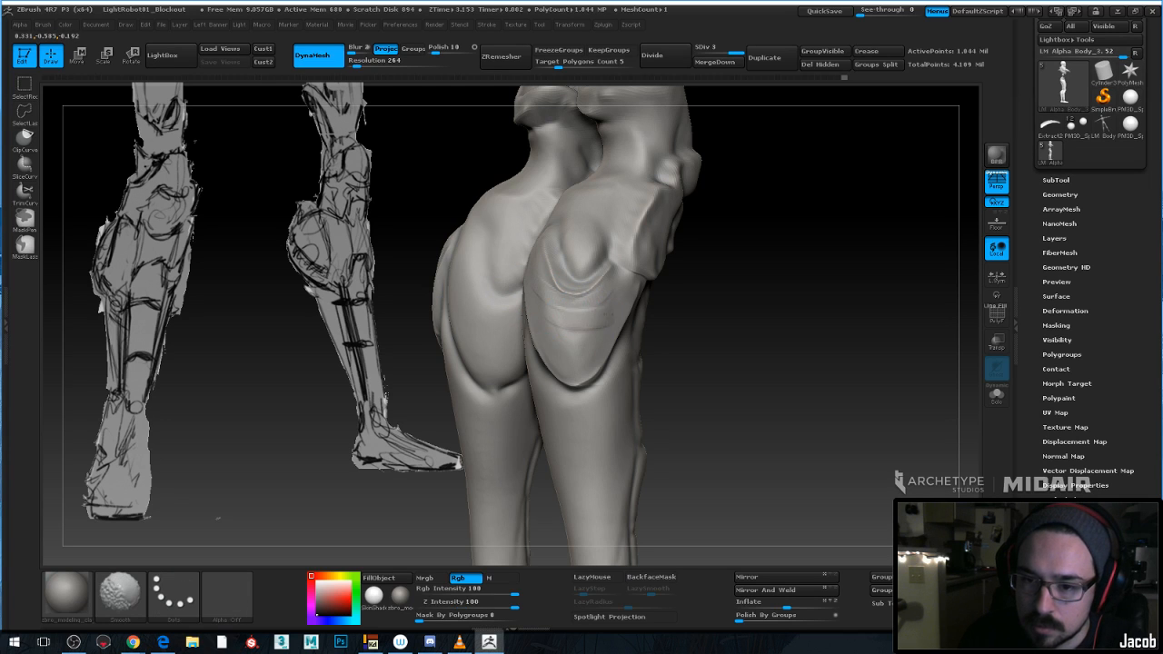
{"action": "left_click_drag", "start_coordinate": [703, 277], "coordinate": [747, 257]}
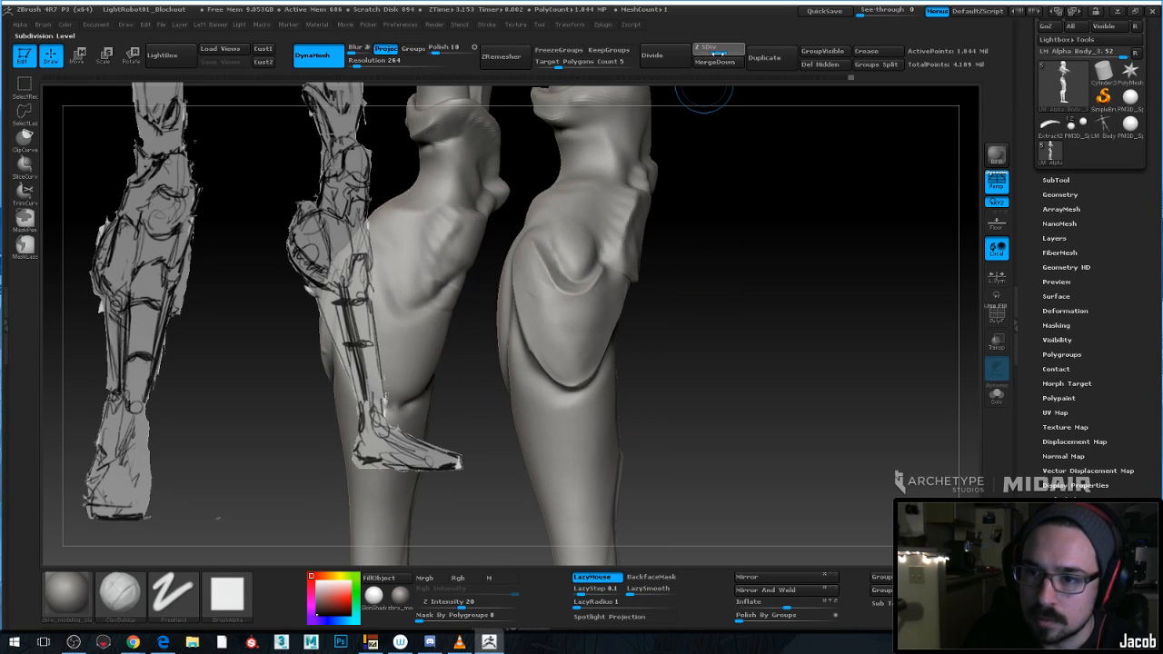
Lower the body mesh to subdivision level 2 and smooth around the U-shaped groove in the upper outer calf
{"action": "left_click", "coordinate": [715, 51]}
{"action": "key", "text": "space"}
{"action": "left_click_drag", "start_coordinate": [706, 122], "coordinate": [618, 181]}
{"action": "key", "text": "shift"}
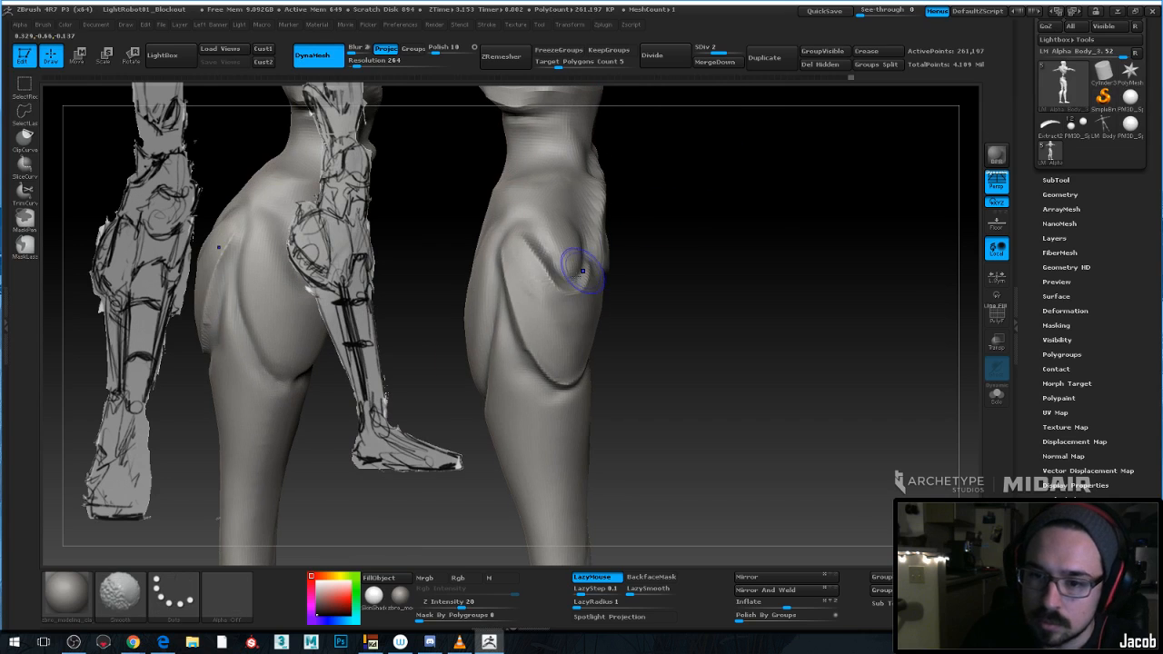
{"action": "mouse_move", "coordinate": [672, 301]}
{"action": "left_mouse_down"}
{"action": "mouse_move", "coordinate": [727, 298]}
{"action": "mouse_move", "coordinate": [672, 289]}
{"action": "mouse_move", "coordinate": [649, 309]}
{"action": "mouse_move", "coordinate": [688, 323]}
{"action": "mouse_move", "coordinate": [569, 319]}
{"action": "left_mouse_up"}
Select the Dam_Standard brush, adjust its size and carve the crease along the outer calf muscle's front edge
{"action": "key", "text": "b"}
{"action": "key", "text": "d"}
{"action": "key", "text": "s"}
{"action": "key", "text": "space"}
{"action": "right_click_drag", "start_coordinate": [572, 313], "coordinate": [623, 302], "text": "shift"}
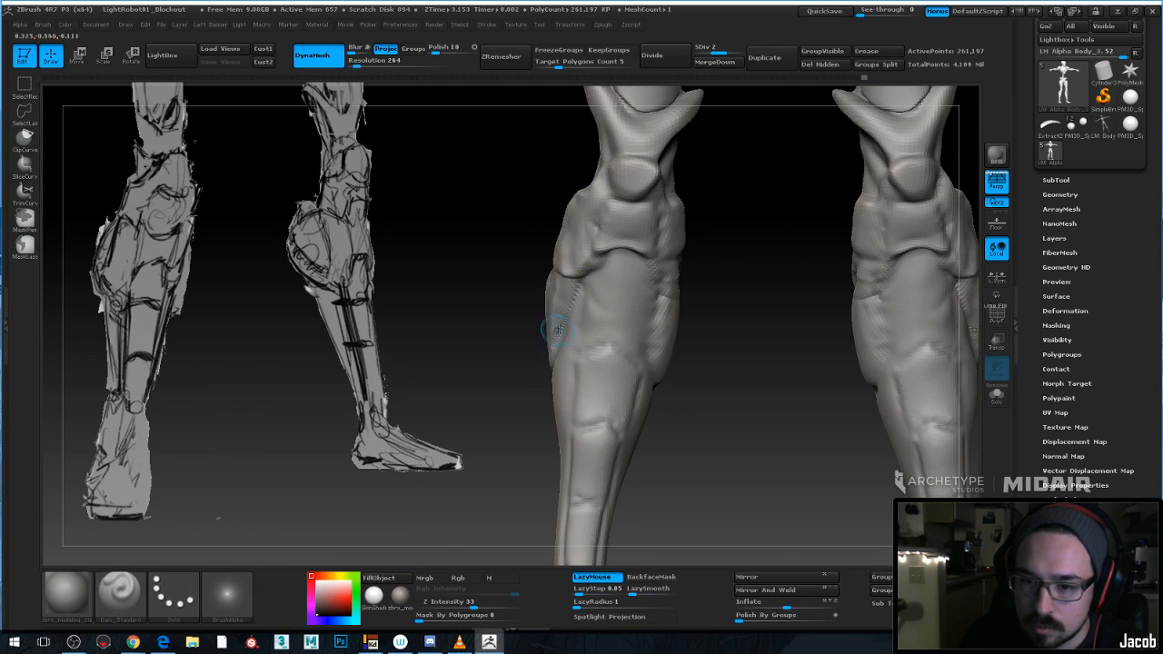
{"action": "right_click_drag", "start_coordinate": [558, 330], "coordinate": [579, 288]}
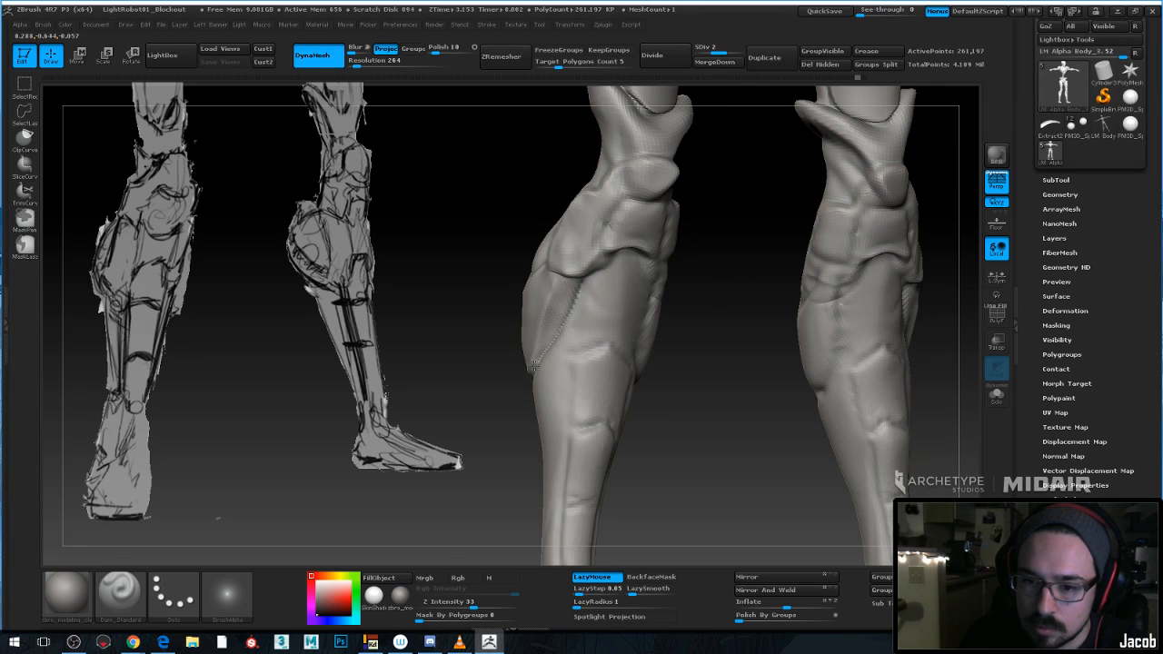
Carve the inner calf muscle's front and lower edges, refine its rear outline and smooth the crease
{"action": "right_click_drag", "start_coordinate": [723, 301], "coordinate": [638, 300]}
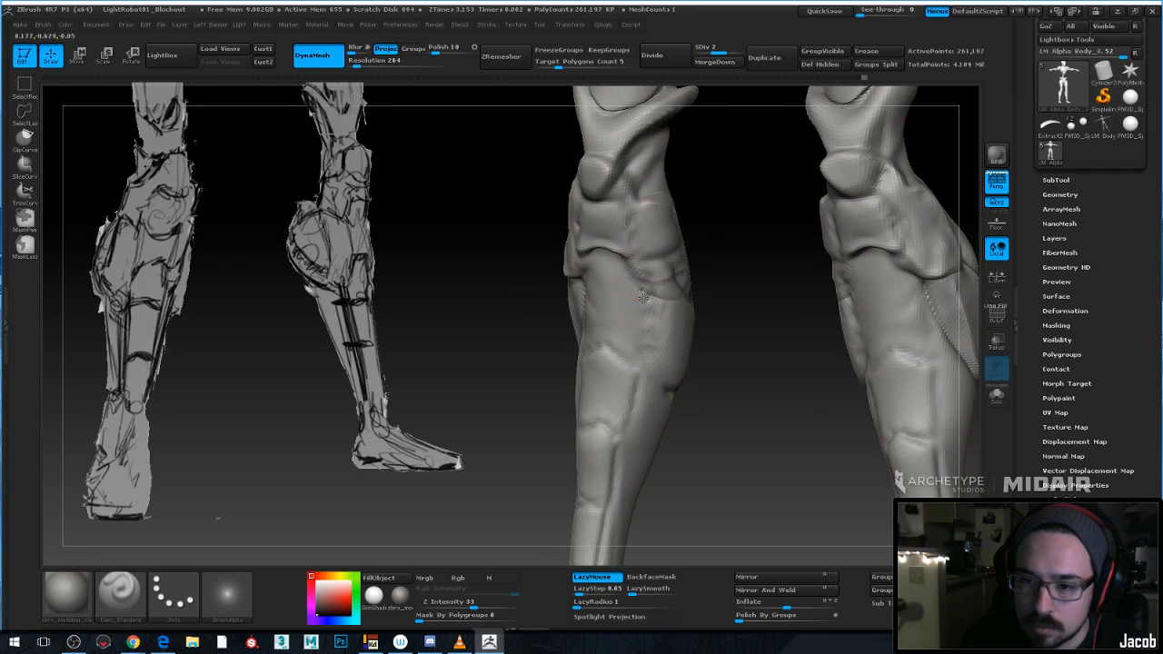
{"action": "mouse_move", "coordinate": [729, 359]}
{"action": "right_mouse_down"}
{"action": "mouse_move", "coordinate": [677, 317]}
{"action": "mouse_move", "coordinate": [763, 264]}
{"action": "mouse_move", "coordinate": [874, 246]}
{"action": "mouse_move", "coordinate": [782, 237]}
{"action": "mouse_move", "coordinate": [750, 283]}
{"action": "mouse_move", "coordinate": [650, 296]}
{"action": "right_mouse_up"}
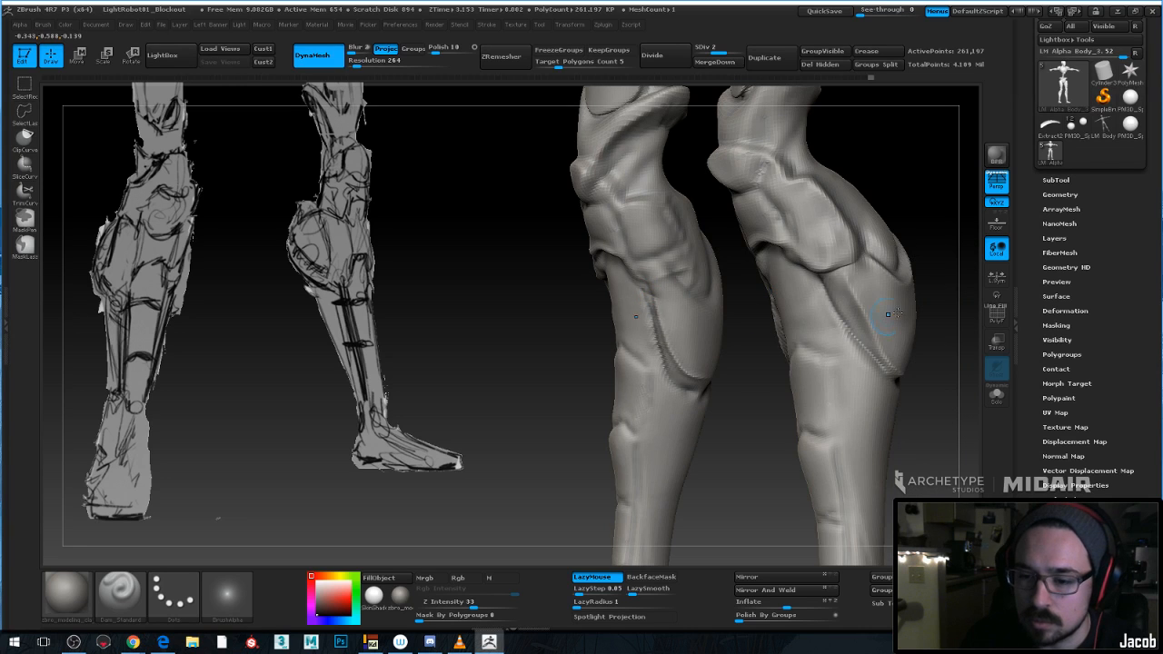
{"action": "mouse_move", "coordinate": [895, 314]}
{"action": "right_mouse_down"}
{"action": "mouse_move", "coordinate": [926, 299]}
{"action": "mouse_move", "coordinate": [805, 325]}
{"action": "right_mouse_up"}
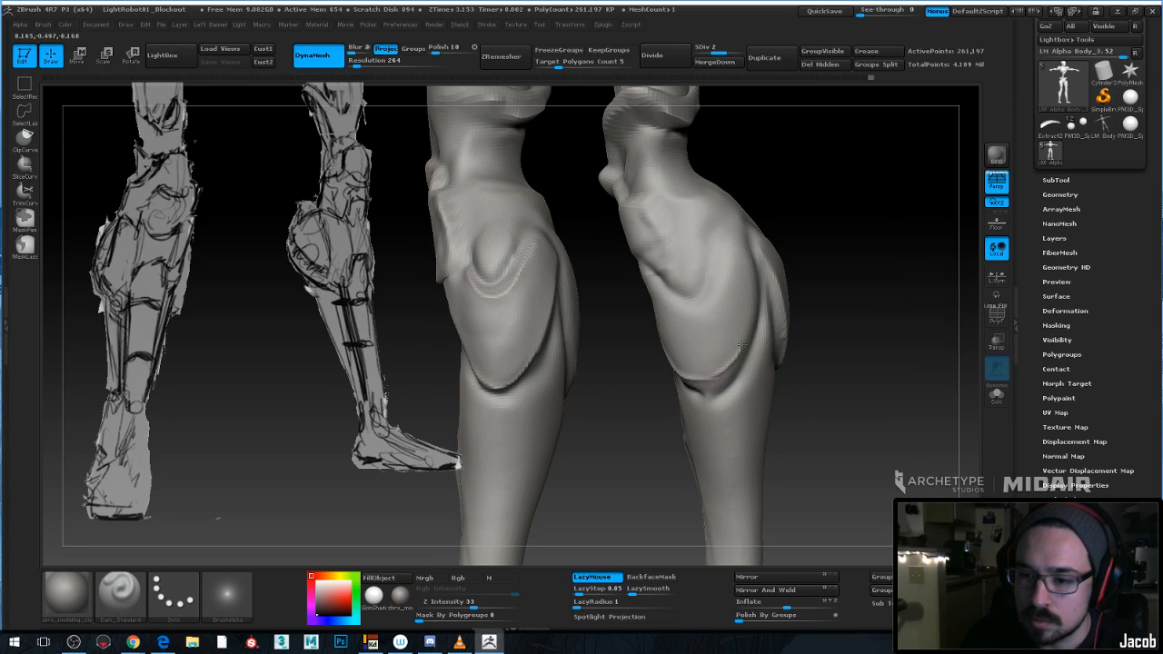
{"action": "right_click_drag", "start_coordinate": [759, 232], "coordinate": [779, 260]}
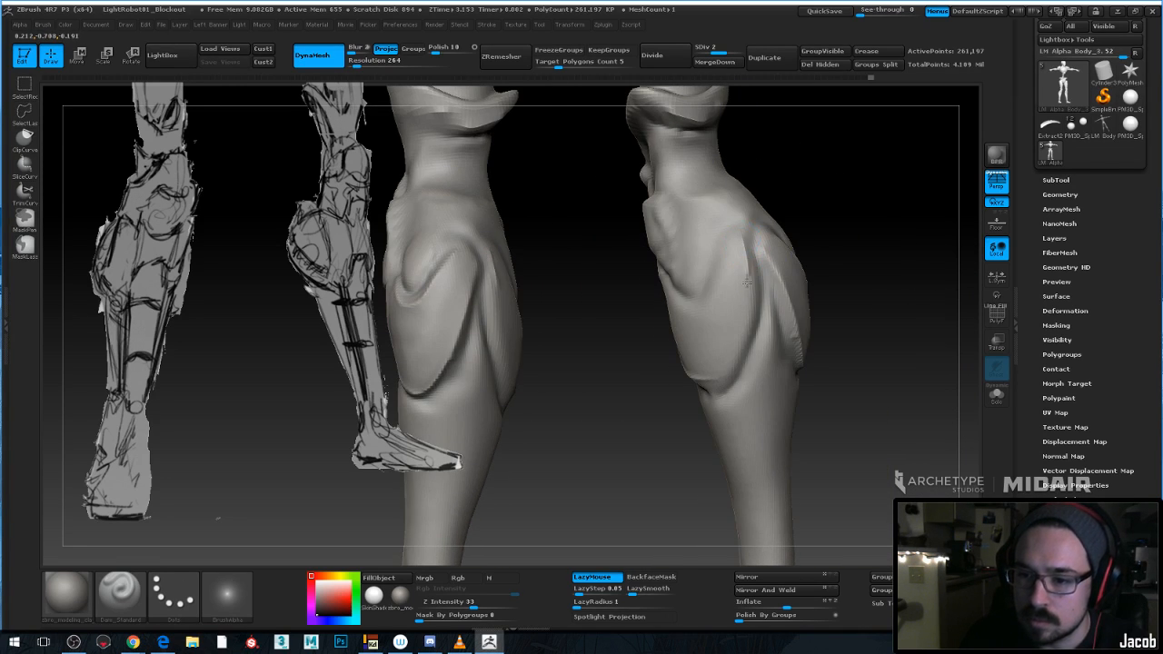
{"action": "key", "text": "shift"}
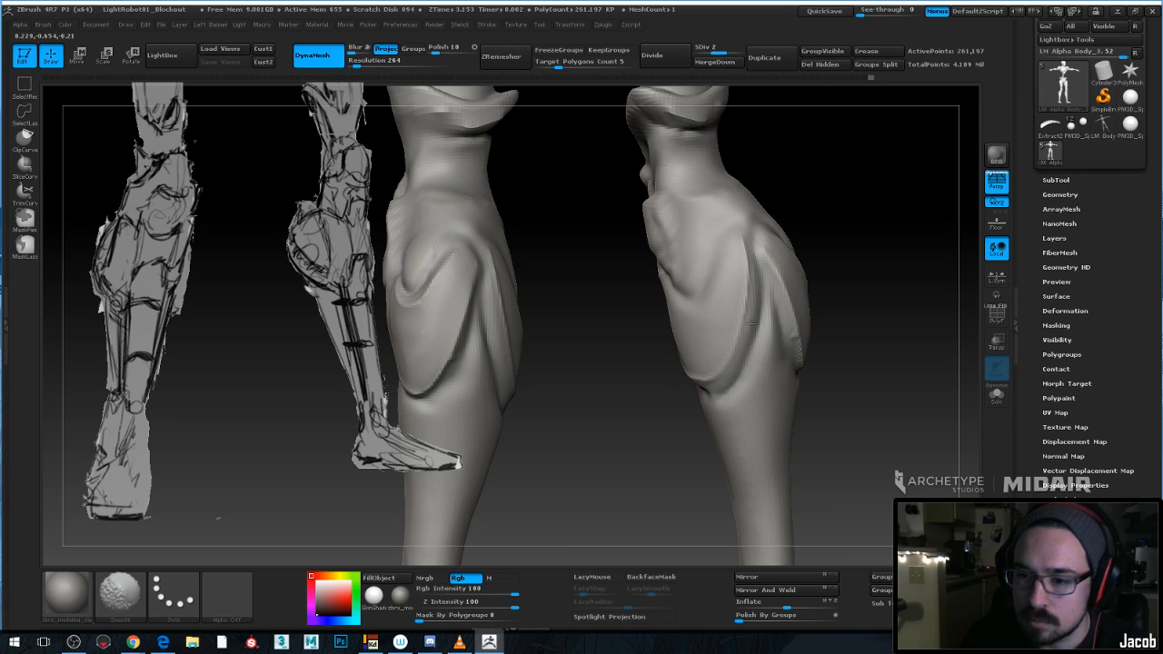
Flatten the rear edge and surface of the calf muscle with the hPolish brush
{"action": "key", "text": "b"}
{"action": "key", "text": "h"}
{"action": "key", "text": "p"}
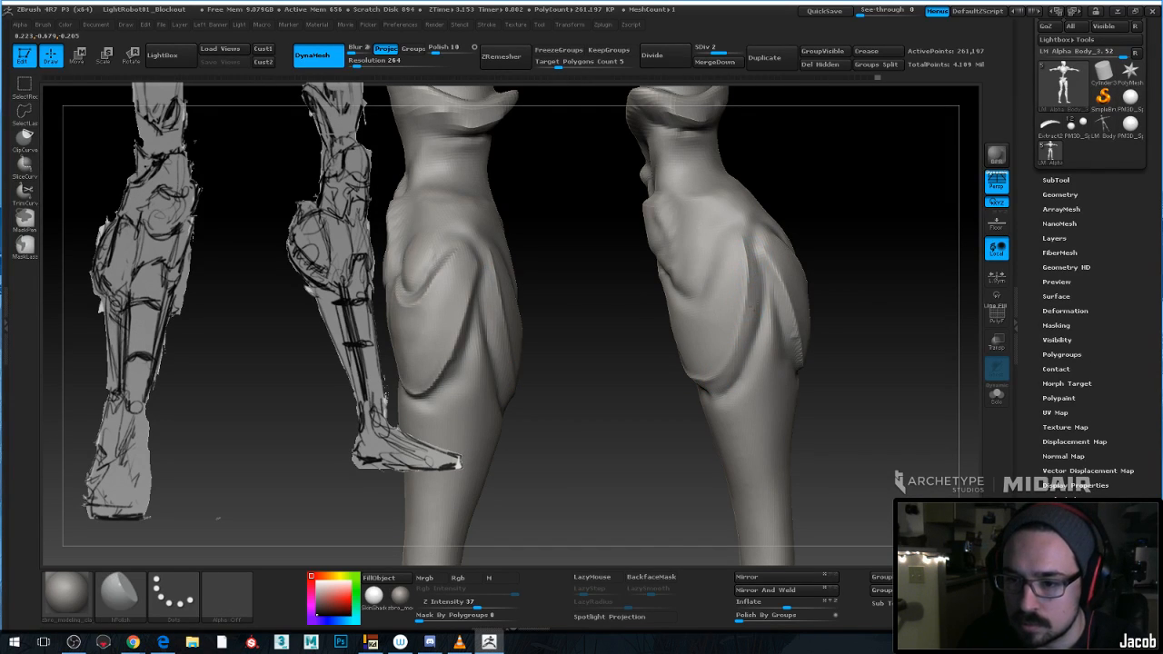
{"action": "left_click_drag", "start_coordinate": [640, 375], "coordinate": [710, 322]}
{"action": "left_click_drag", "start_coordinate": [797, 358], "coordinate": [681, 304]}
Carve a U-shaped groove across the upper inner calf muscle with Dam_Standard, undoing the strokes that miss
{"action": "key", "text": "b"}
{"action": "key", "text": "d"}
{"action": "key", "text": "a"}
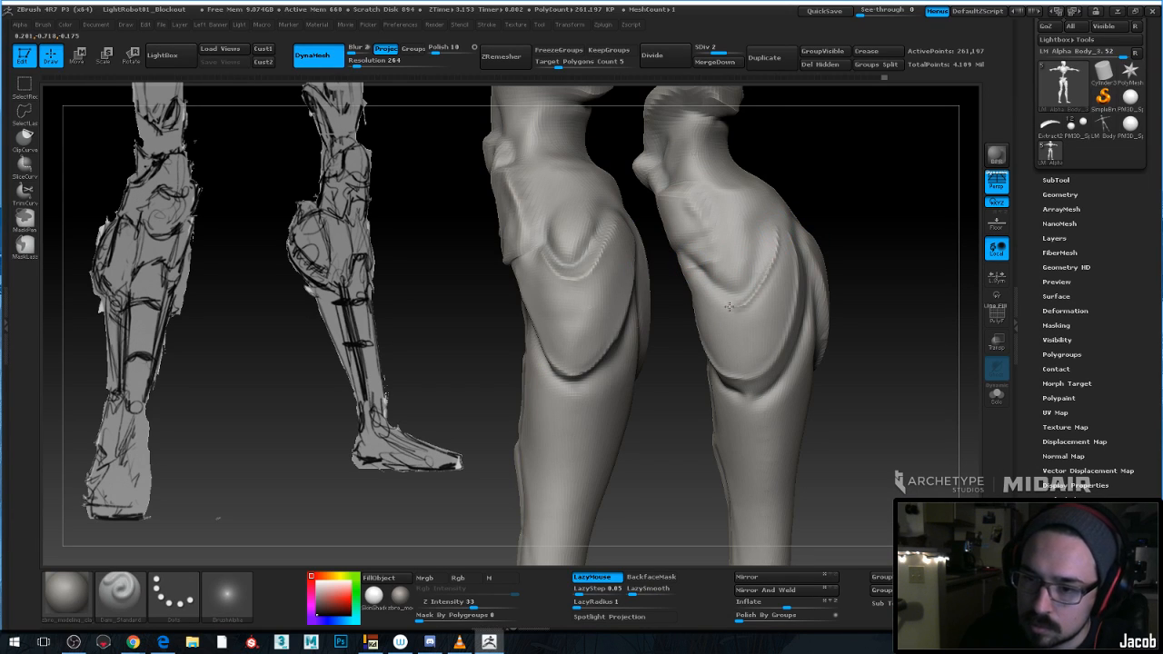
{"action": "key", "text": "ctrl+z"}
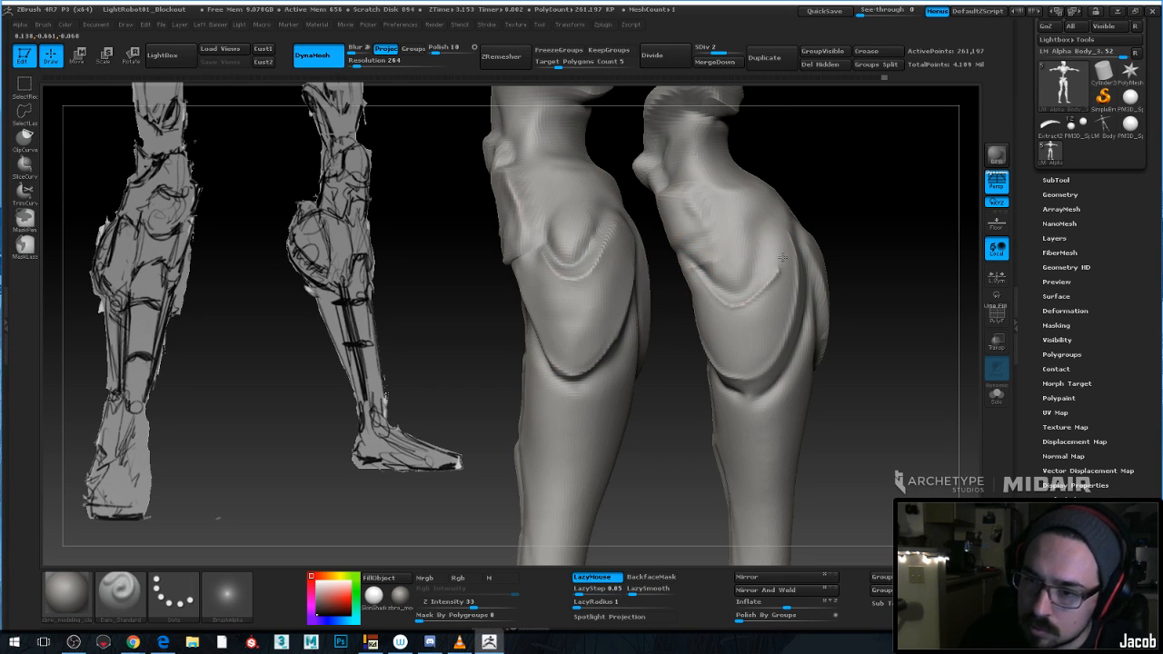
{"action": "mouse_move", "coordinate": [782, 257]}
{"action": "left_mouse_down"}
{"action": "mouse_move", "coordinate": [789, 230]}
{"action": "mouse_move", "coordinate": [851, 213]}
{"action": "mouse_move", "coordinate": [800, 220]}
{"action": "left_mouse_up"}
{"action": "key", "text": "ctrl+z"}
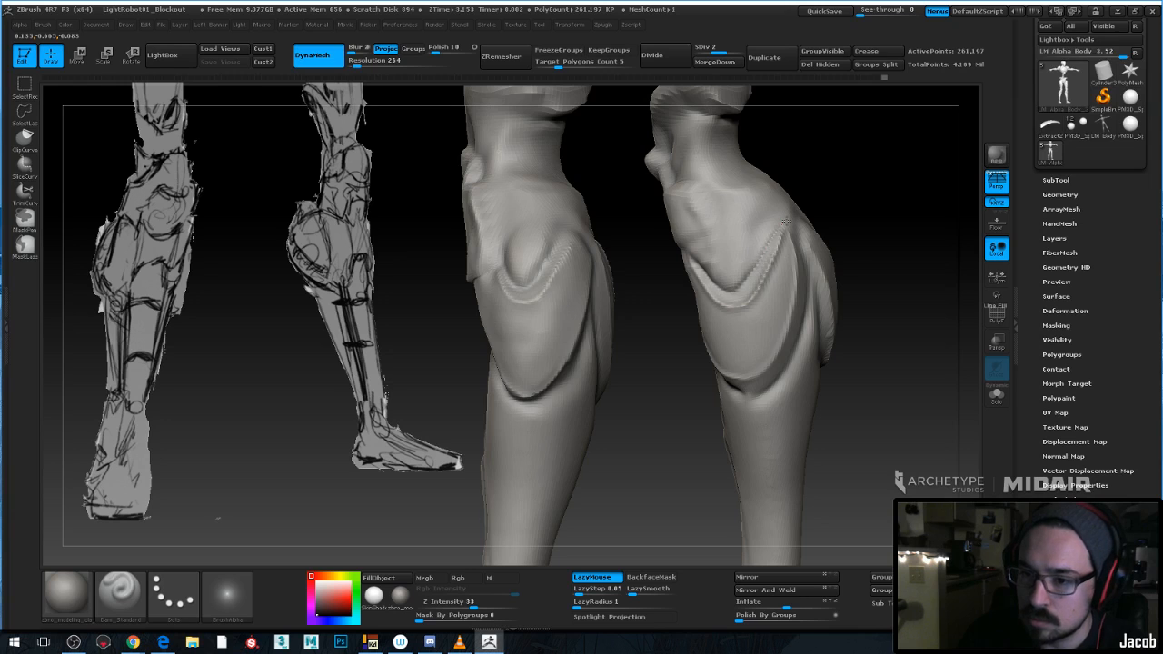
Carve the crease at the upper rear where the calf muscles meet, and smooth it along with the inner calf
{"action": "left_click_drag", "start_coordinate": [861, 200], "coordinate": [821, 230]}
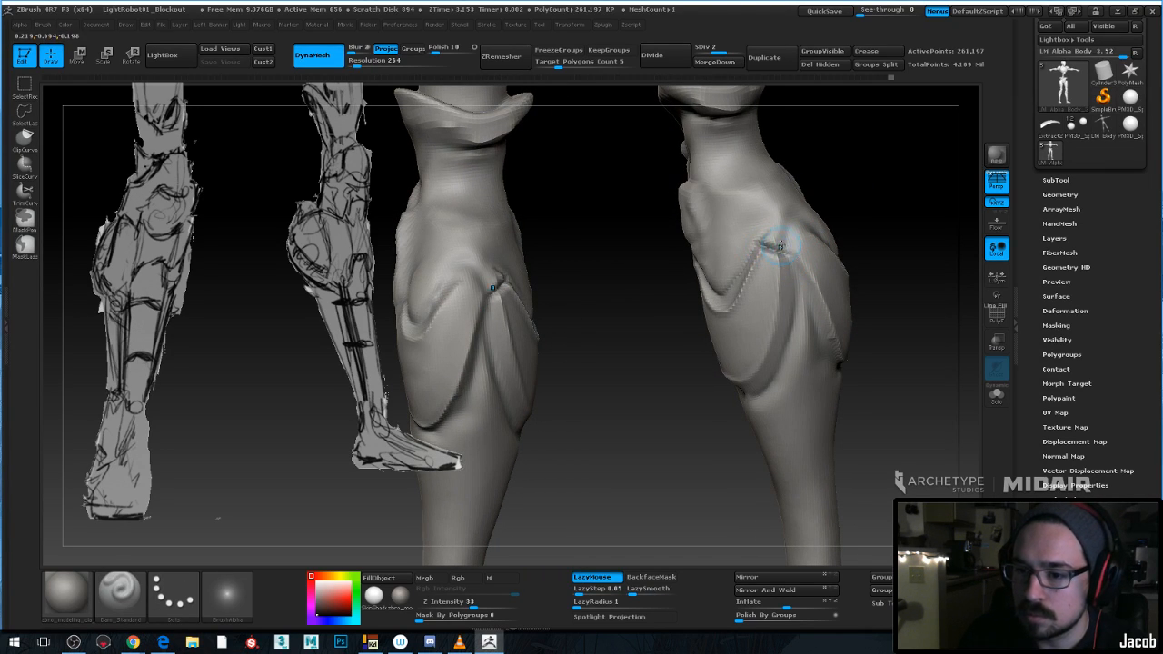
{"action": "key", "text": "shift"}
{"action": "mouse_move", "coordinate": [857, 194]}
{"action": "left_mouse_down"}
{"action": "mouse_move", "coordinate": [847, 196]}
{"action": "mouse_move", "coordinate": [872, 187]}
{"action": "mouse_move", "coordinate": [821, 191]}
{"action": "mouse_move", "coordinate": [900, 202]}
{"action": "mouse_move", "coordinate": [846, 242]}
{"action": "mouse_move", "coordinate": [866, 285]}
{"action": "mouse_move", "coordinate": [781, 307]}
{"action": "left_mouse_up"}
{"action": "key", "text": "shift"}
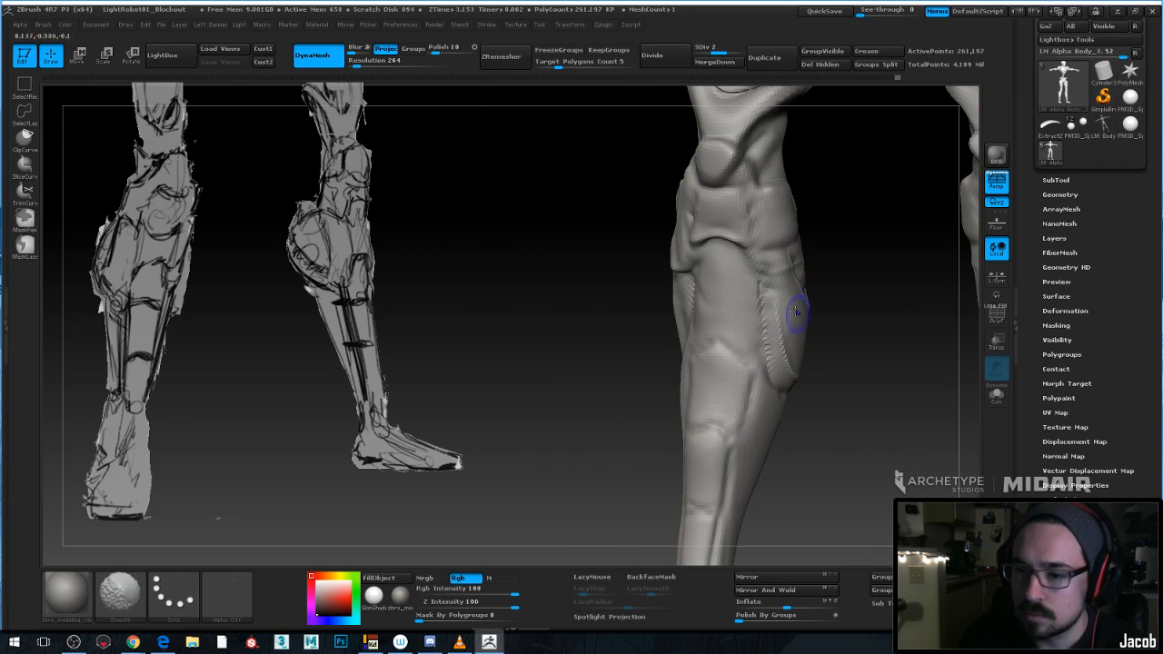
Carve and smooth the vertical crease between the block below the kneecap and the inner side plate
{"action": "mouse_move", "coordinate": [859, 257]}
{"action": "left_mouse_down", "text": "alt"}
{"action": "mouse_move", "coordinate": [836, 233]}
{"action": "mouse_move", "coordinate": [854, 283]}
{"action": "mouse_move", "coordinate": [767, 263]}
{"action": "mouse_move", "coordinate": [815, 226]}
{"action": "mouse_move", "coordinate": [830, 243]}
{"action": "mouse_move", "coordinate": [761, 201]}
{"action": "left_mouse_up", "text": "alt"}
{"action": "key", "text": "shift"}
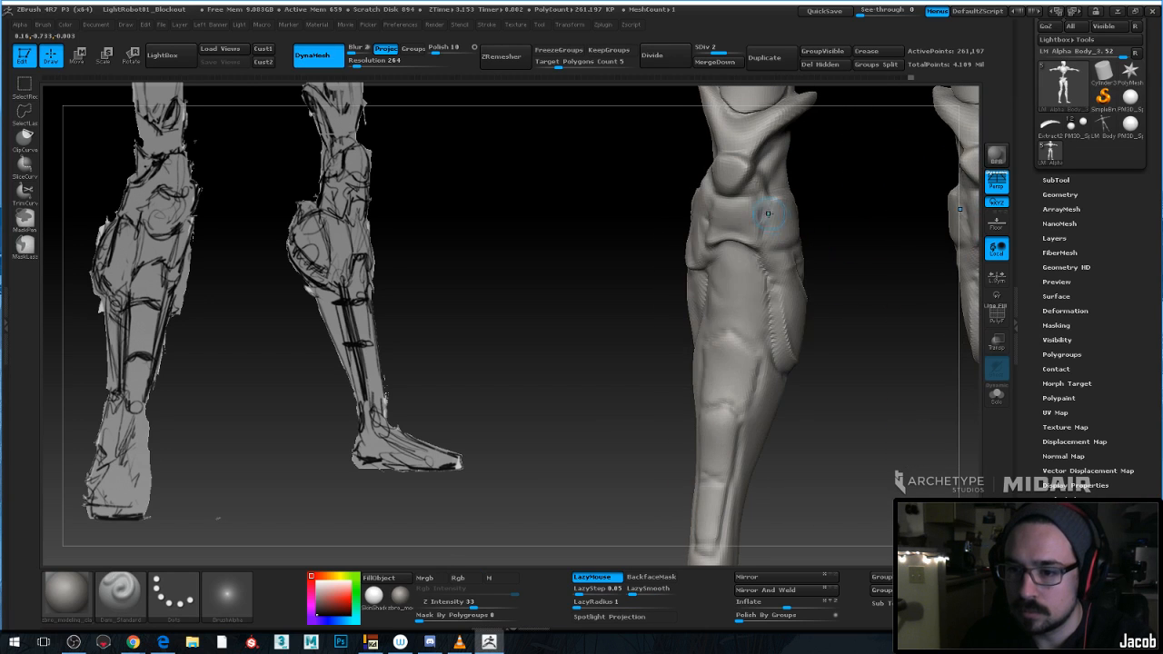
{"action": "key", "text": "space"}
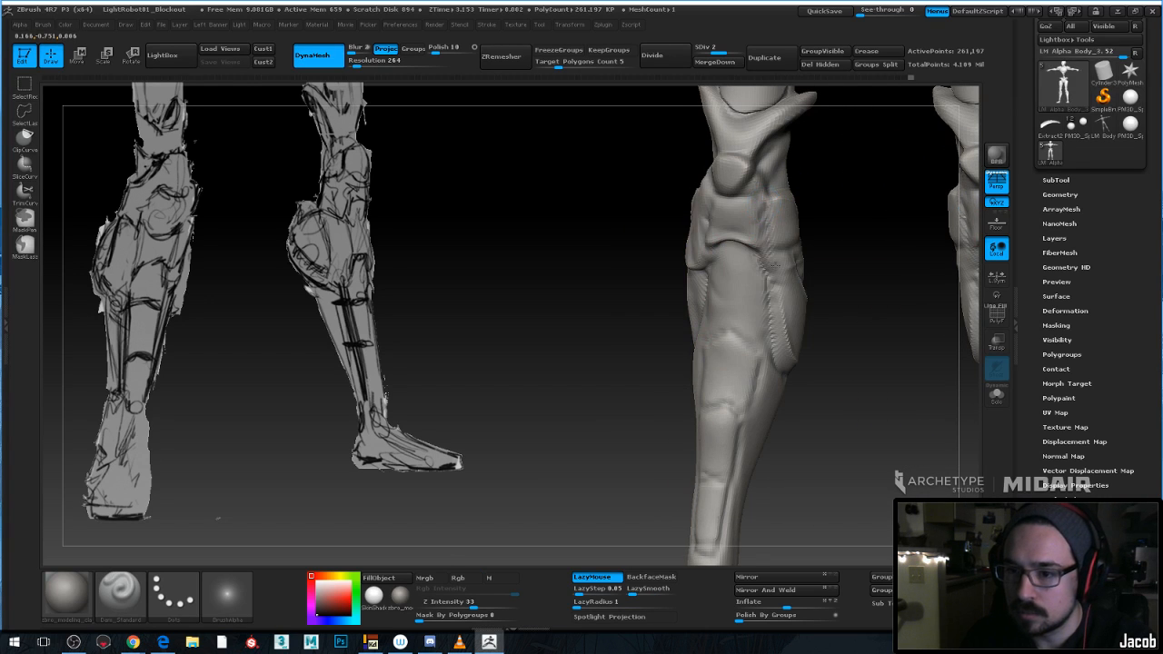
{"action": "mouse_move", "coordinate": [774, 264]}
{"action": "left_mouse_down", "text": "shift"}
{"action": "mouse_move", "coordinate": [773, 224]}
{"action": "mouse_move", "coordinate": [774, 262]}
{"action": "left_mouse_up", "text": "shift"}
{"action": "mouse_move", "coordinate": [774, 261]}
{"action": "left_mouse_down", "text": "shift"}
{"action": "mouse_move", "coordinate": [762, 218]}
{"action": "mouse_move", "coordinate": [818, 220]}
{"action": "mouse_move", "coordinate": [812, 202]}
{"action": "mouse_move", "coordinate": [851, 246]}
{"action": "mouse_move", "coordinate": [686, 203]}
{"action": "left_mouse_up", "text": "shift"}
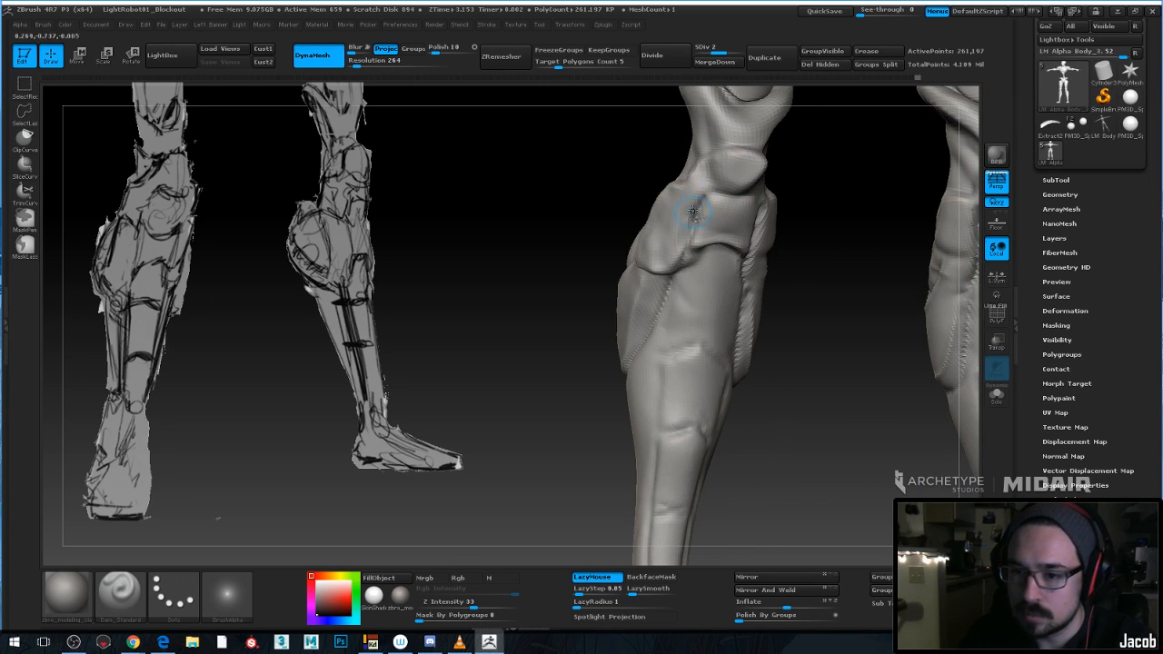
Carve the crease between the block below the kneecap and the outer side plate, and smooth the plate's surface
{"action": "left_click_drag", "start_coordinate": [681, 268], "coordinate": [685, 216], "text": "shift"}
{"action": "mouse_move", "coordinate": [787, 214]}
{"action": "left_mouse_down", "text": "alt"}
{"action": "mouse_move", "coordinate": [771, 206]}
{"action": "mouse_move", "coordinate": [771, 173]}
{"action": "mouse_move", "coordinate": [788, 184]}
{"action": "mouse_move", "coordinate": [783, 174]}
{"action": "mouse_move", "coordinate": [800, 280]}
{"action": "left_mouse_up", "text": "alt"}
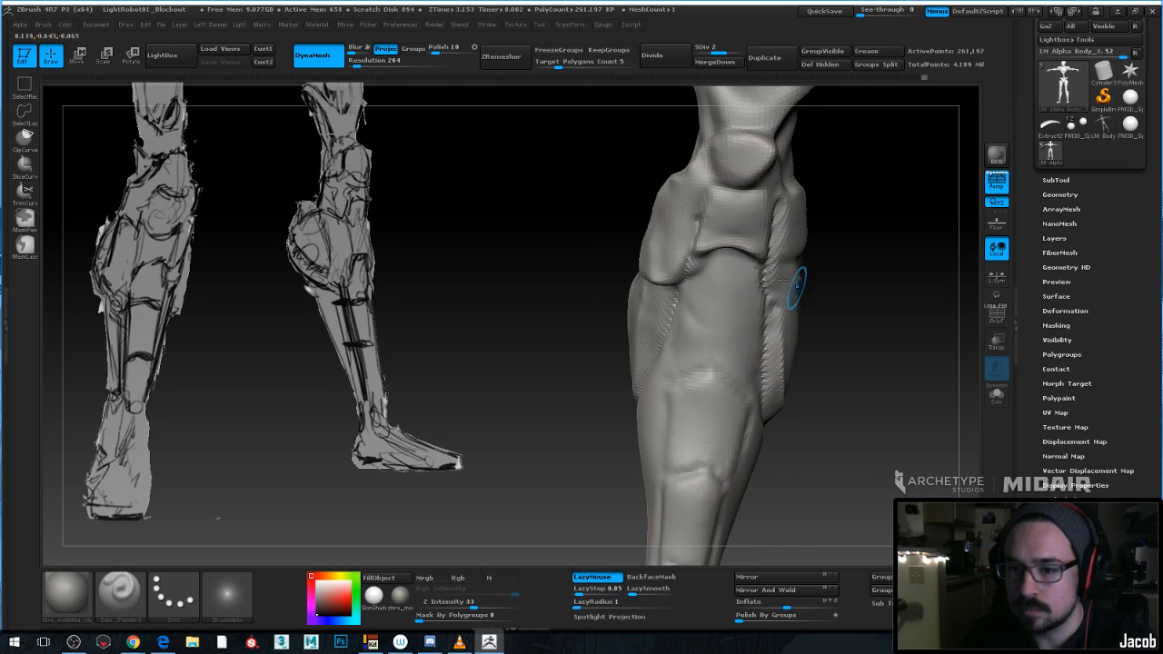
{"action": "mouse_move", "coordinate": [677, 238]}
{"action": "left_mouse_down", "text": "shift"}
{"action": "mouse_move", "coordinate": [673, 212]}
{"action": "mouse_move", "coordinate": [648, 259]}
{"action": "left_mouse_up", "text": "shift"}
{"action": "left_click_drag", "start_coordinate": [864, 202], "coordinate": [822, 223]}
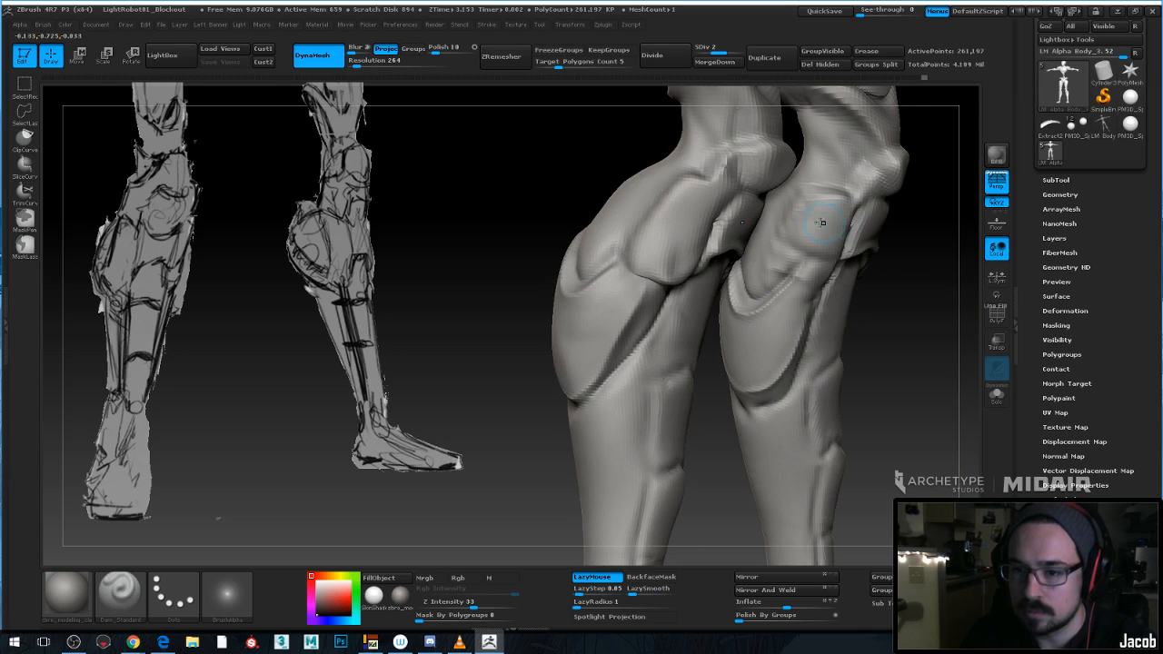
Select the hPolish brush, adjust its size and flatten the outer side plate below the knee, smoothing its edges
{"action": "key", "text": "b"}
{"action": "key", "text": "h"}
{"action": "key", "text": "p"}
{"action": "key", "text": "space"}
{"action": "left_click_drag", "start_coordinate": [712, 210], "coordinate": [725, 210]}
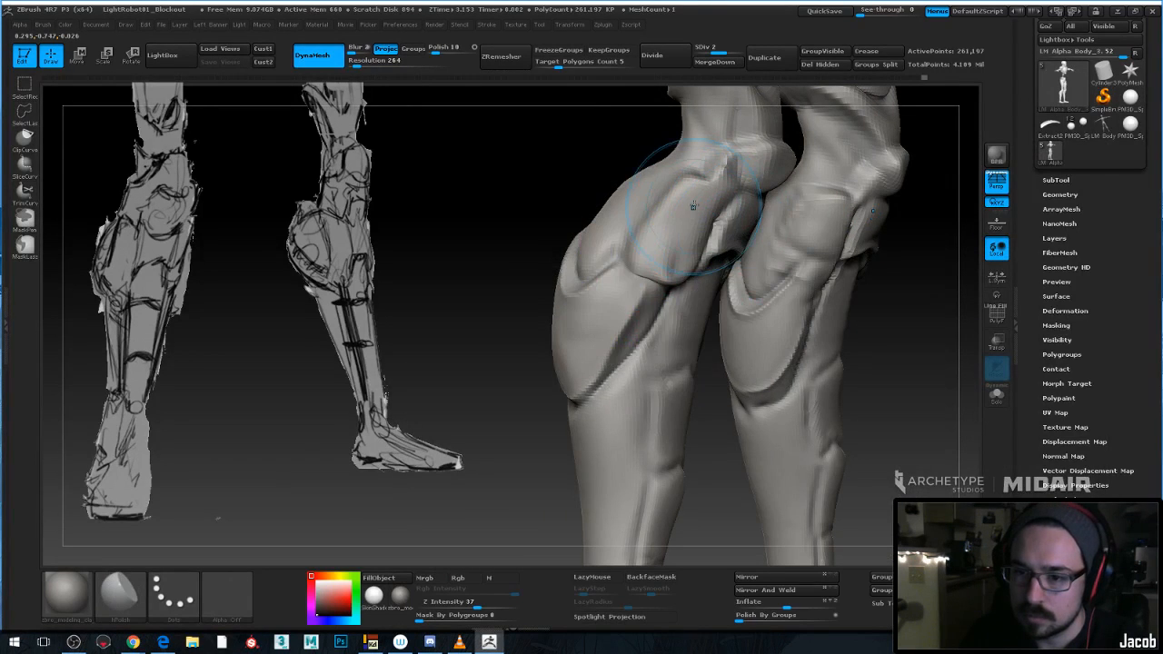
{"action": "key", "text": "space"}
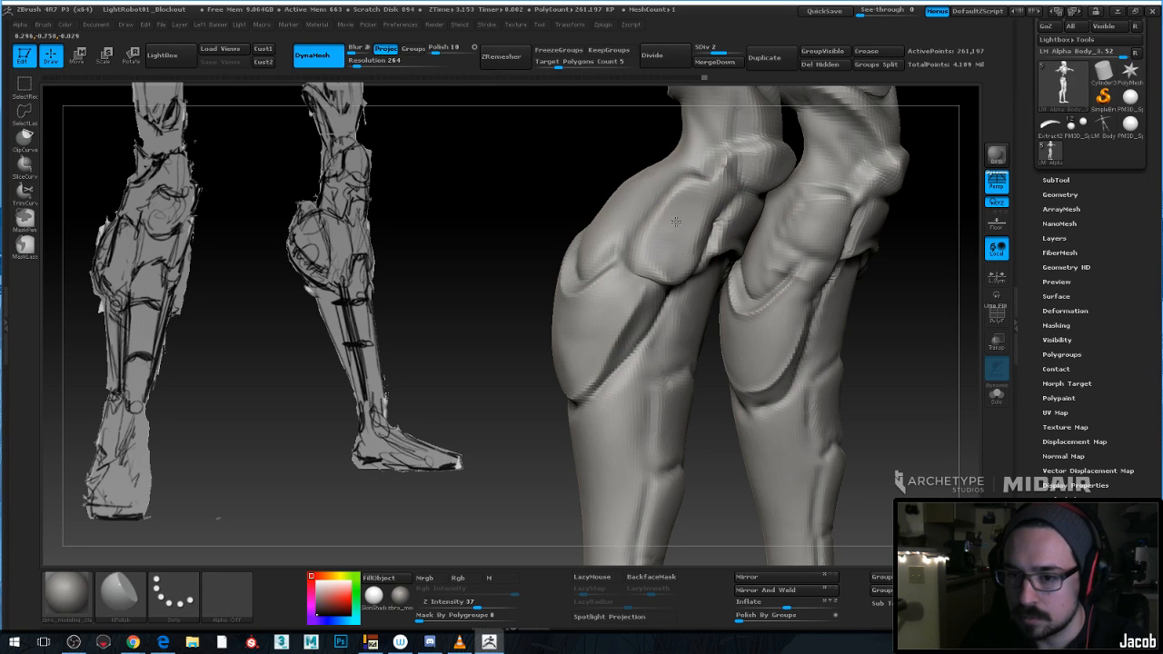
{"action": "left_click_drag", "start_coordinate": [895, 222], "coordinate": [800, 228]}
{"action": "mouse_move", "coordinate": [719, 173]}
{"action": "left_mouse_down", "text": "shift"}
{"action": "mouse_move", "coordinate": [718, 199]}
{"action": "mouse_move", "coordinate": [683, 254]}
{"action": "left_mouse_up", "text": "shift"}
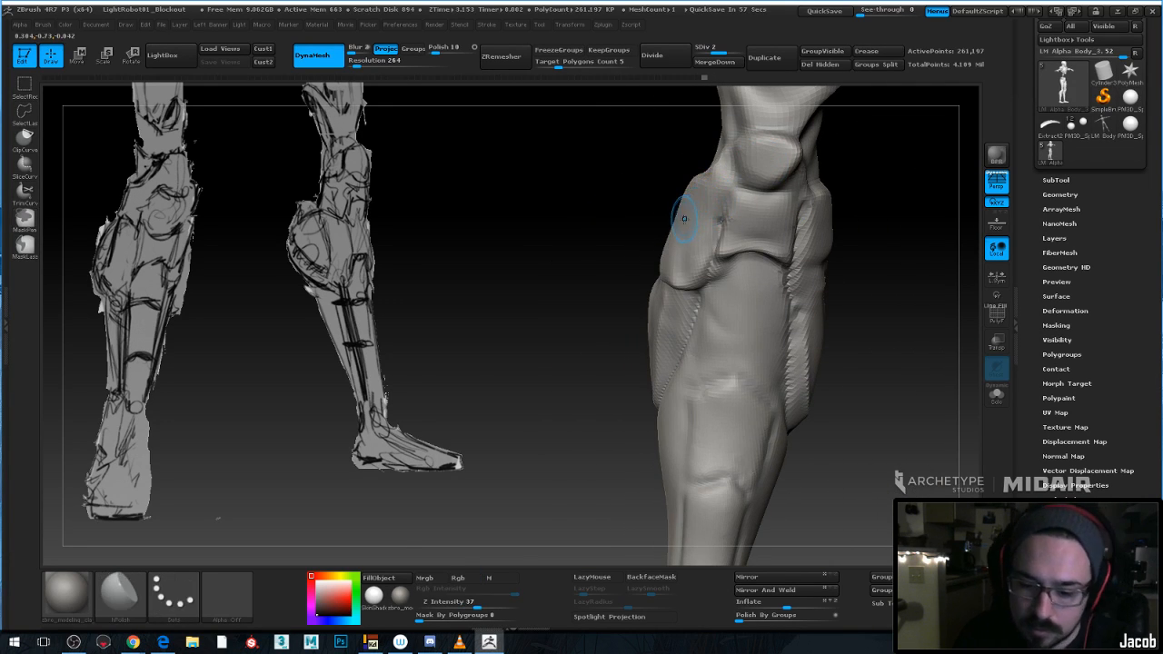
Select the TrimDynamic brush, adjust its size and plane the face of the outer side plate below the knee
{"action": "key", "text": "b"}
{"action": "key", "text": "t"}
{"action": "key", "text": "d"}
{"action": "key", "text": "space"}
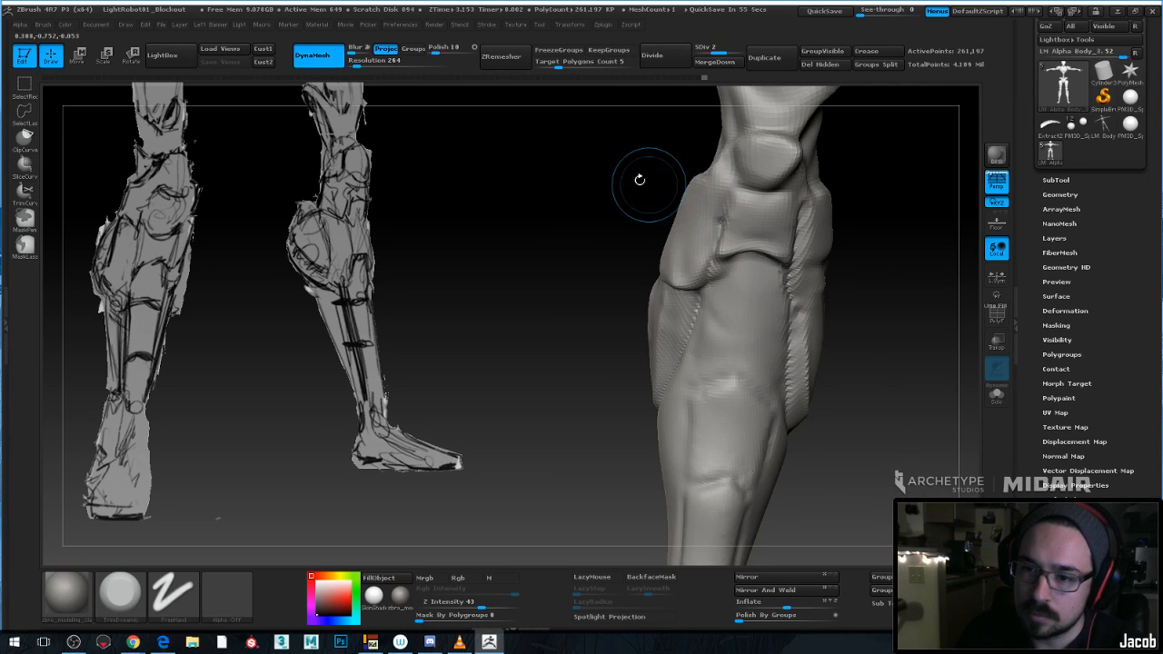
{"action": "left_click_drag", "start_coordinate": [639, 180], "coordinate": [695, 199]}
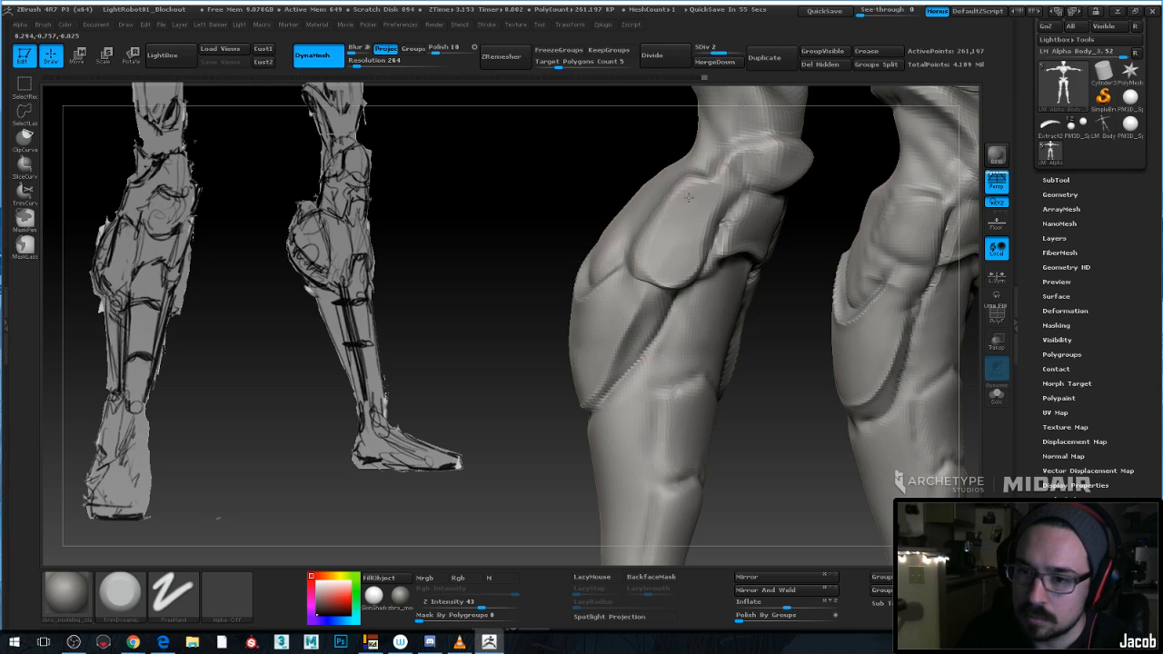
{"action": "key", "text": "space"}
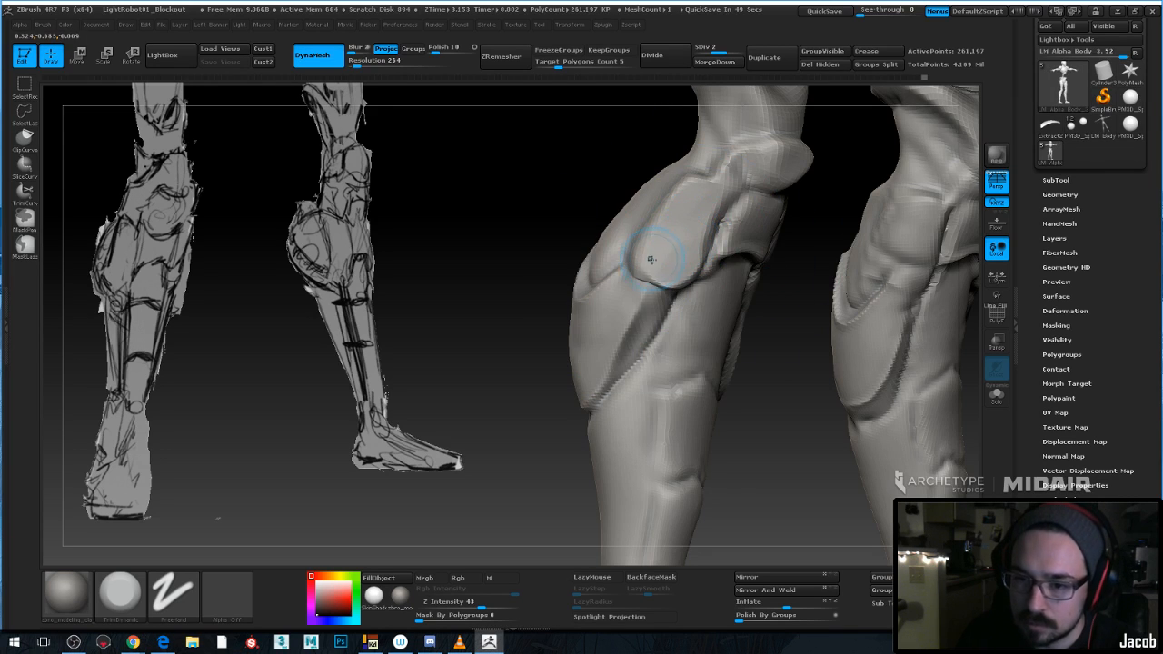
Select the Pinch brush and sharpen the edges of the outer side plate below the knee
{"action": "key", "text": "b"}
{"action": "key", "text": "p"}
{"action": "key", "text": "i"}
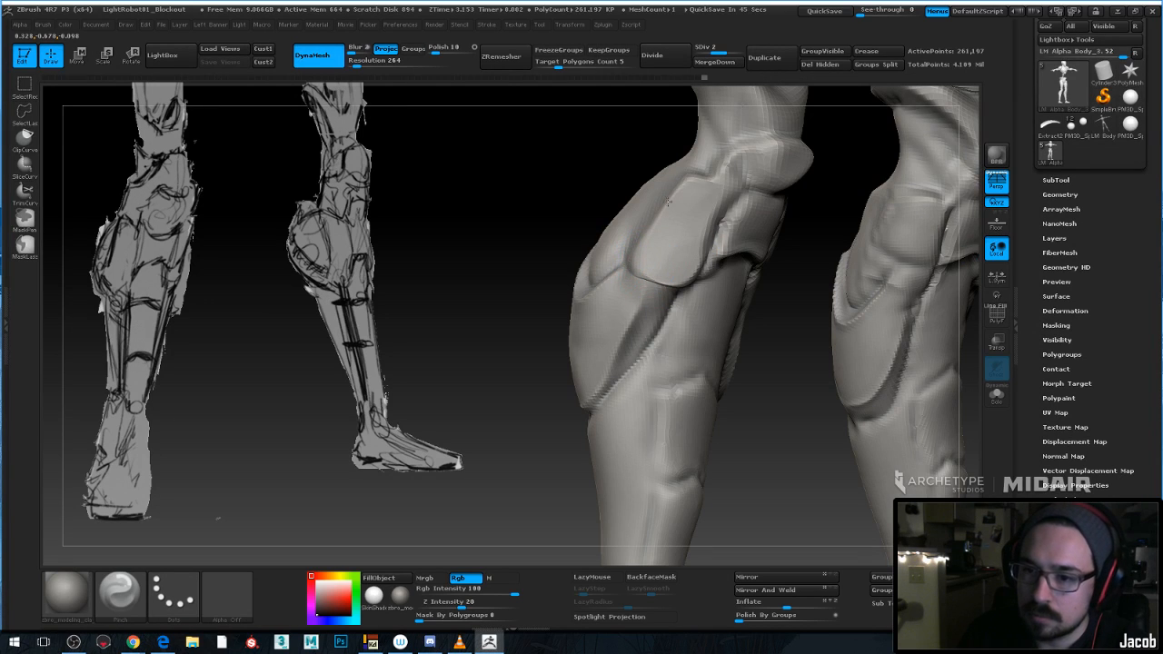
Select the Dam_Standard brush, adjust its size and carve the creases bordering the upper shin panel beneath the knee block
{"action": "left_click_drag", "start_coordinate": [806, 188], "coordinate": [779, 204]}
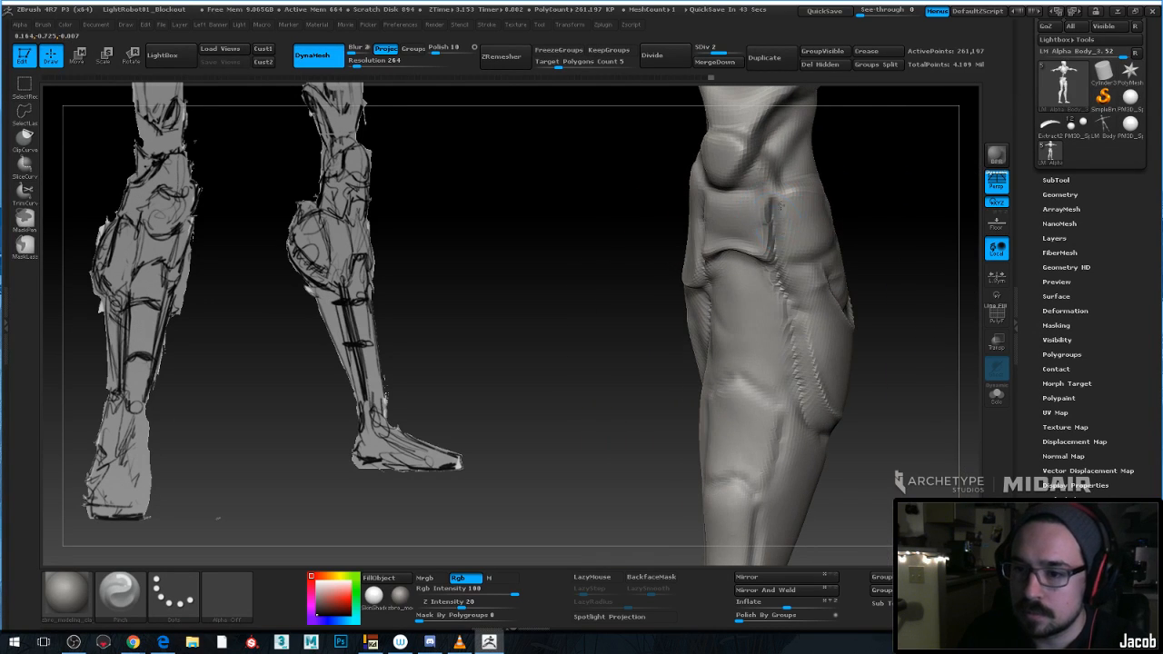
{"action": "left_click_drag", "start_coordinate": [777, 273], "coordinate": [811, 188]}
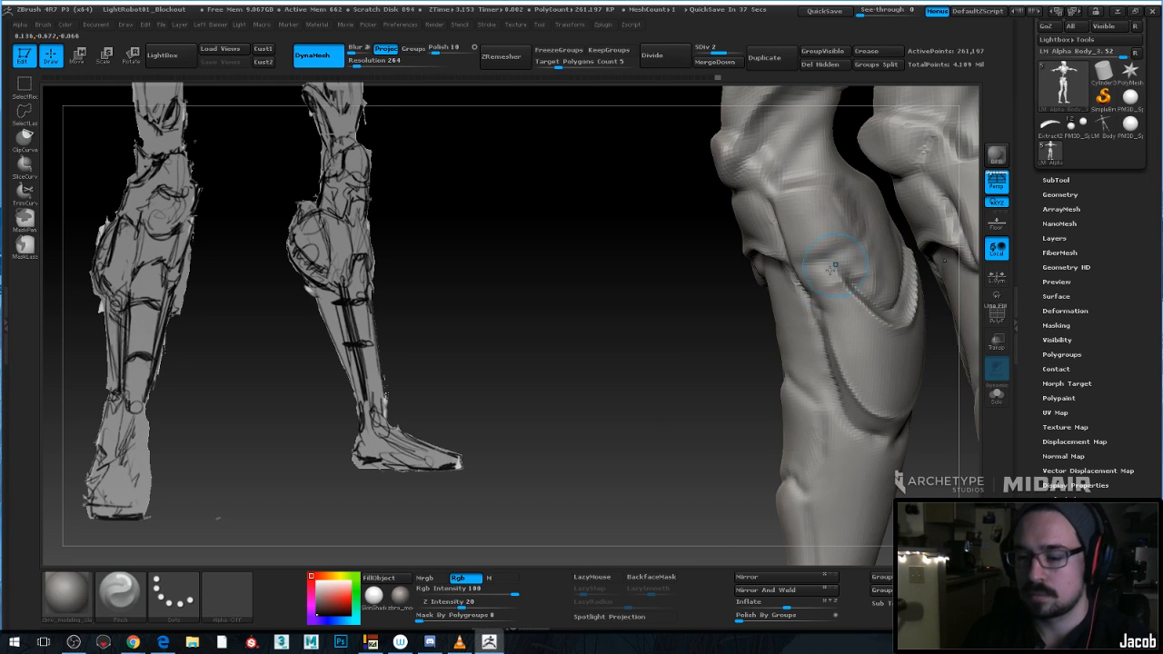
{"action": "mouse_move", "coordinate": [682, 279]}
{"action": "left_mouse_down", "text": "alt"}
{"action": "mouse_move", "coordinate": [587, 234]}
{"action": "mouse_move", "coordinate": [786, 262]}
{"action": "left_mouse_up", "text": "alt"}
{"action": "mouse_move", "coordinate": [869, 264]}
{"action": "left_mouse_down", "text": "alt"}
{"action": "mouse_move", "coordinate": [829, 241]}
{"action": "mouse_move", "coordinate": [773, 246]}
{"action": "mouse_move", "coordinate": [843, 321]}
{"action": "left_mouse_up", "text": "alt"}
{"action": "key", "text": "space"}
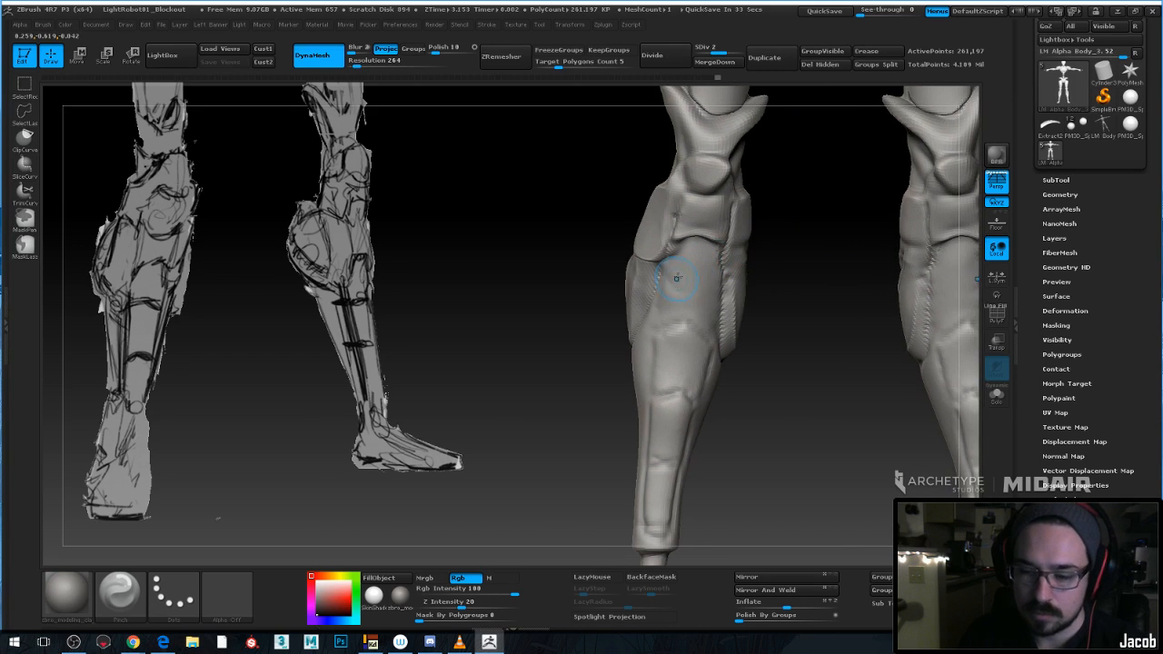
{"action": "key", "text": "b"}
{"action": "key", "text": "d"}
{"action": "key", "text": "s"}
{"action": "key", "text": "space"}
{"action": "left_click_drag", "start_coordinate": [698, 274], "coordinate": [677, 274]}
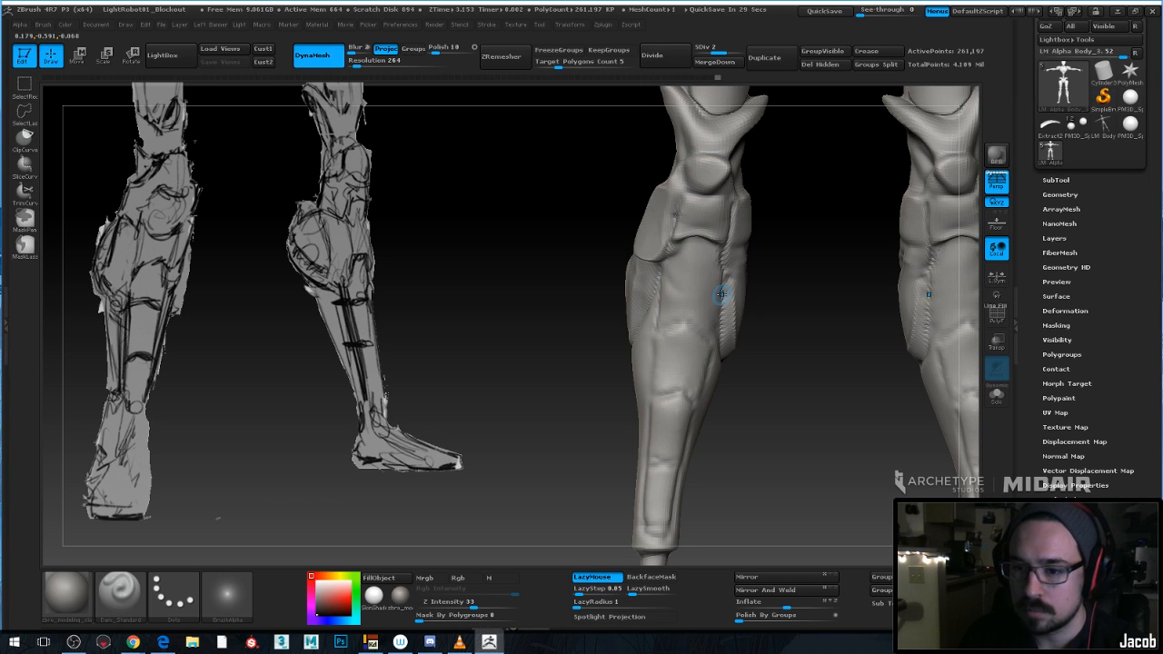
{"action": "mouse_move", "coordinate": [754, 308]}
{"action": "left_mouse_down", "text": "alt"}
{"action": "mouse_move", "coordinate": [739, 274]}
{"action": "mouse_move", "coordinate": [708, 271]}
{"action": "mouse_move", "coordinate": [779, 287]}
{"action": "mouse_move", "coordinate": [686, 313]}
{"action": "mouse_move", "coordinate": [699, 334]}
{"action": "mouse_move", "coordinate": [666, 264]}
{"action": "mouse_move", "coordinate": [704, 298]}
{"action": "mouse_move", "coordinate": [703, 323]}
{"action": "left_mouse_up", "text": "alt"}
Undo the last stroke and paint a mask over the upper shin panel below the knee block
{"action": "key", "text": "ctrl"}
{"action": "key", "text": "ctrl+z"}
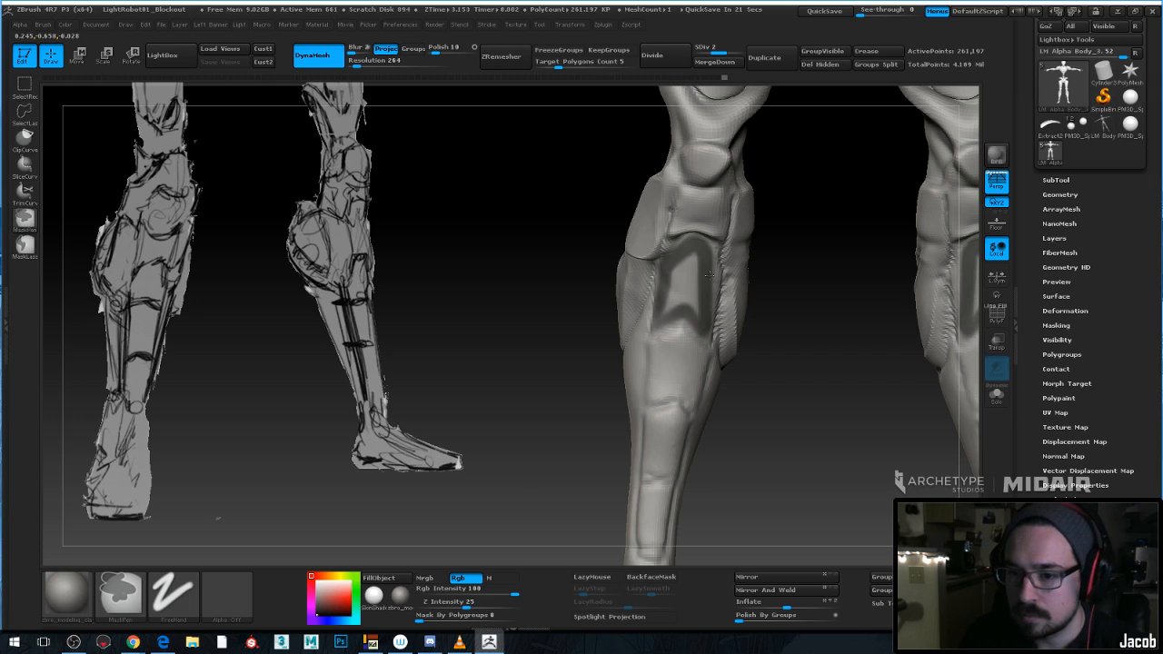
{"action": "right_click_drag", "start_coordinate": [703, 314], "coordinate": [658, 314]}
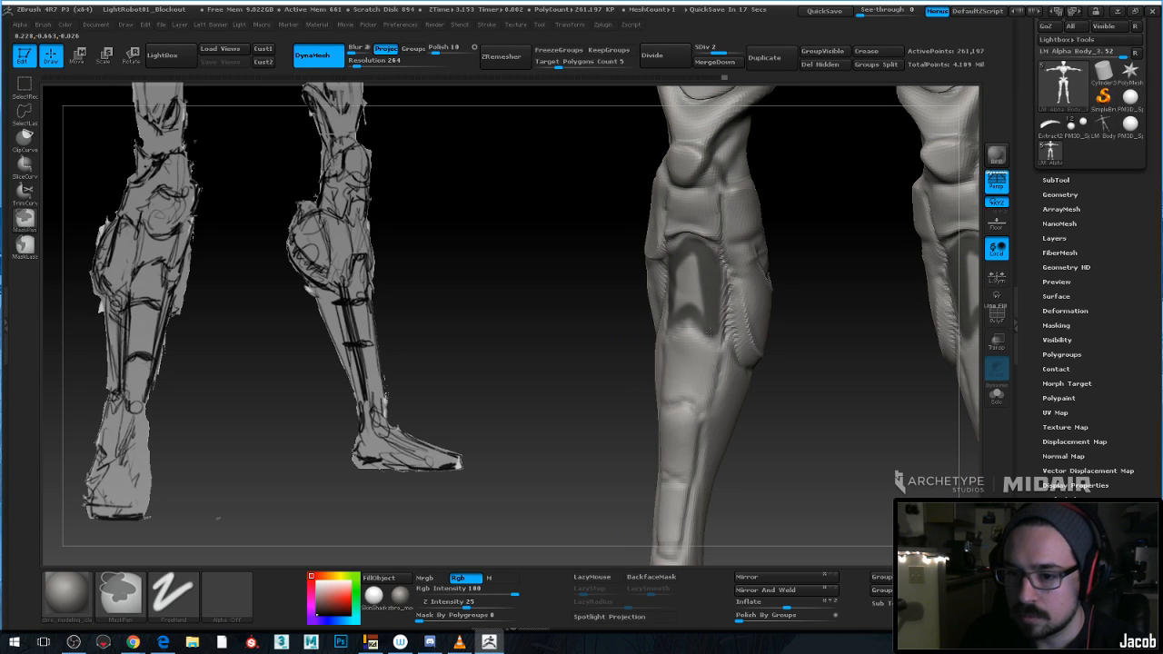
{"action": "mouse_move", "coordinate": [701, 283]}
{"action": "left_mouse_down", "text": "ctrl"}
{"action": "mouse_move", "coordinate": [694, 264]}
{"action": "mouse_move", "coordinate": [697, 300]}
{"action": "left_mouse_up", "text": "ctrl"}
{"action": "left_click_drag", "start_coordinate": [790, 250], "coordinate": [877, 247]}
{"action": "mouse_move", "coordinate": [704, 281]}
{"action": "left_mouse_down", "text": "ctrl"}
{"action": "mouse_move", "coordinate": [677, 289]}
{"action": "mouse_move", "coordinate": [671, 272]}
{"action": "left_mouse_up", "text": "ctrl"}
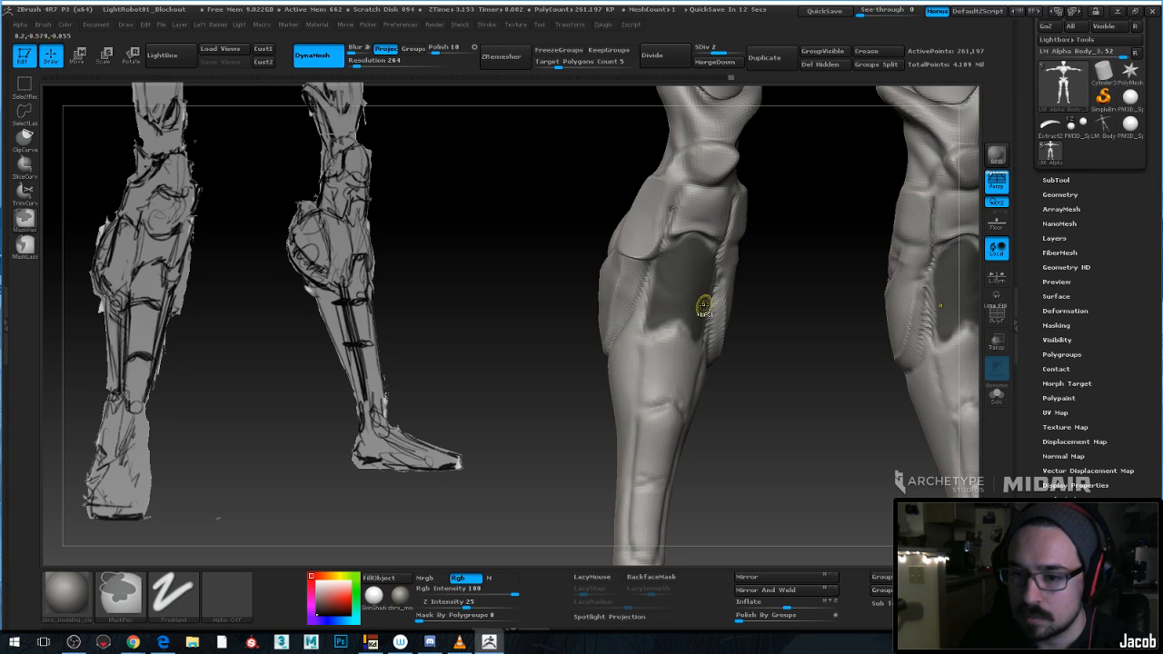
Adjust the brush size and refine the side and lower edges of the mask on the upper shin panel
{"action": "key", "text": "s"}
{"action": "key", "text": "space"}
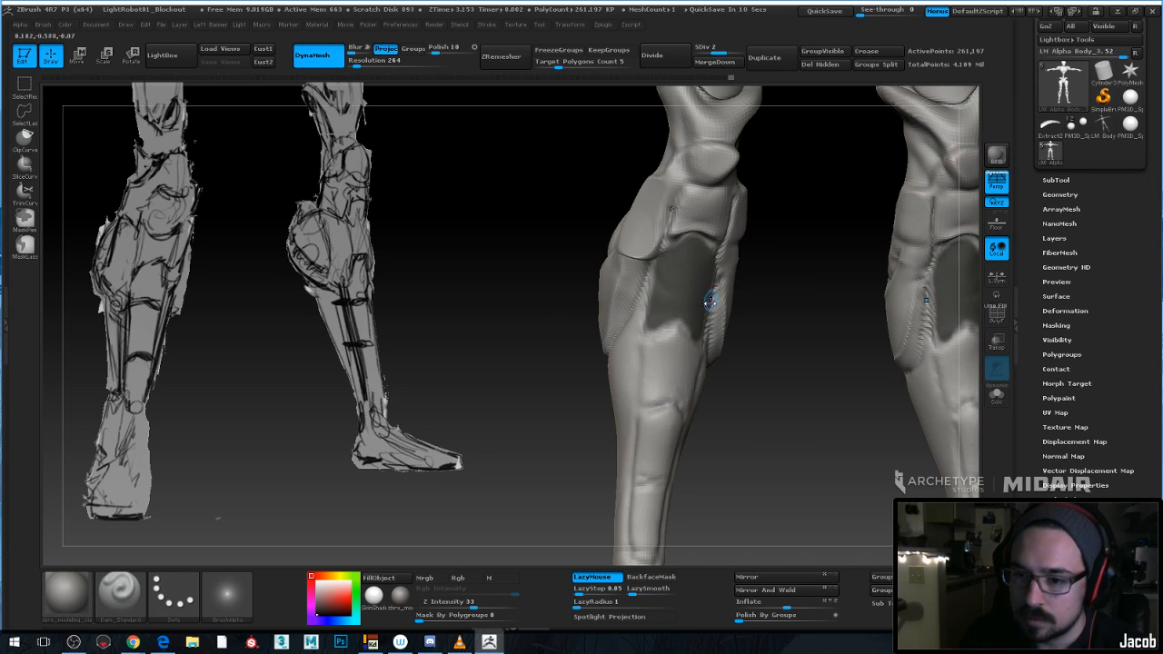
{"action": "key", "text": "ctrl"}
{"action": "left_click_drag", "start_coordinate": [765, 354], "coordinate": [707, 360]}
{"action": "key", "text": "space"}
{"action": "left_click_drag", "start_coordinate": [734, 299], "coordinate": [692, 328]}
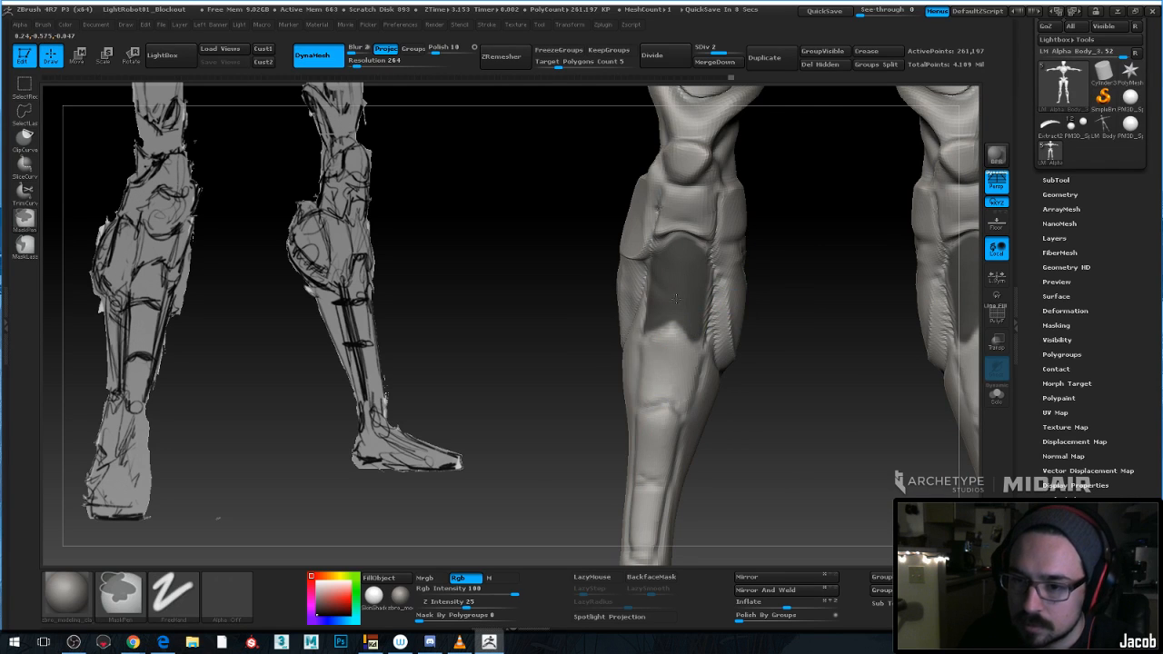
{"action": "key", "text": "space"}
{"action": "left_click_drag", "start_coordinate": [732, 258], "coordinate": [728, 258]}
{"action": "left_click_drag", "start_coordinate": [591, 202], "coordinate": [630, 197]}
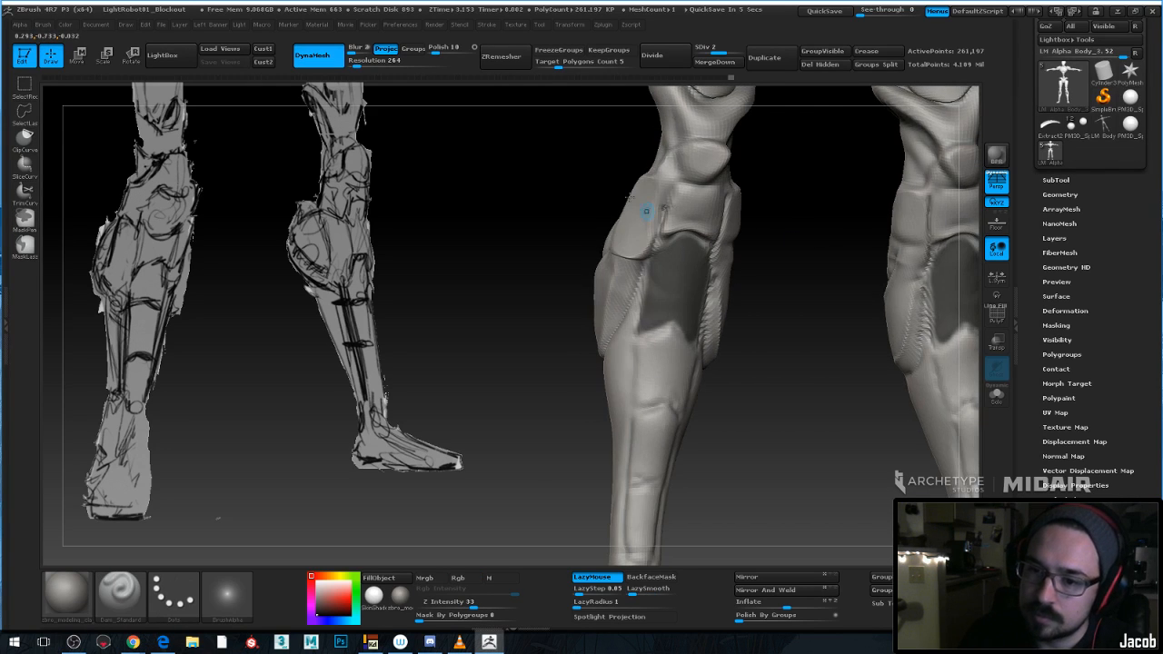
{"action": "key", "text": "ctrl"}
Invert the mask and pull the upper shin panel outward from the leg with Transpose Move in side view
{"action": "left_click_drag", "start_coordinate": [763, 264], "coordinate": [831, 260]}
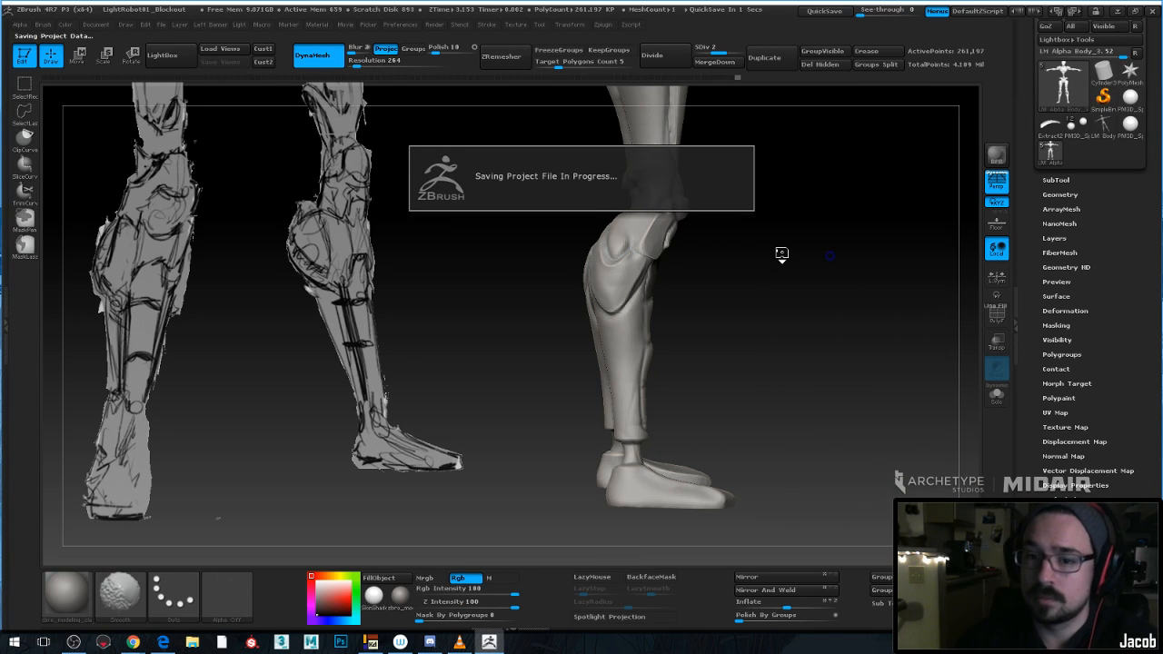
{"action": "right_click_drag", "start_coordinate": [781, 254], "coordinate": [849, 314], "text": "ctrl"}
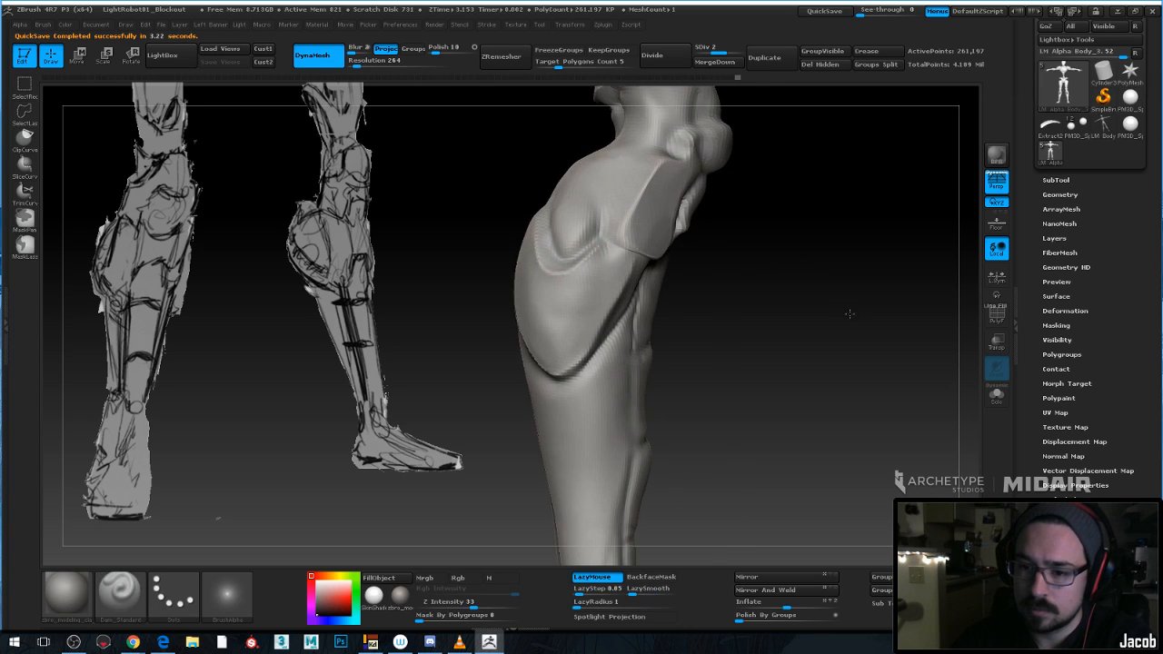
{"action": "left_click", "coordinate": [791, 288], "text": "ctrl"}
{"action": "left_click", "coordinate": [95, 51]}
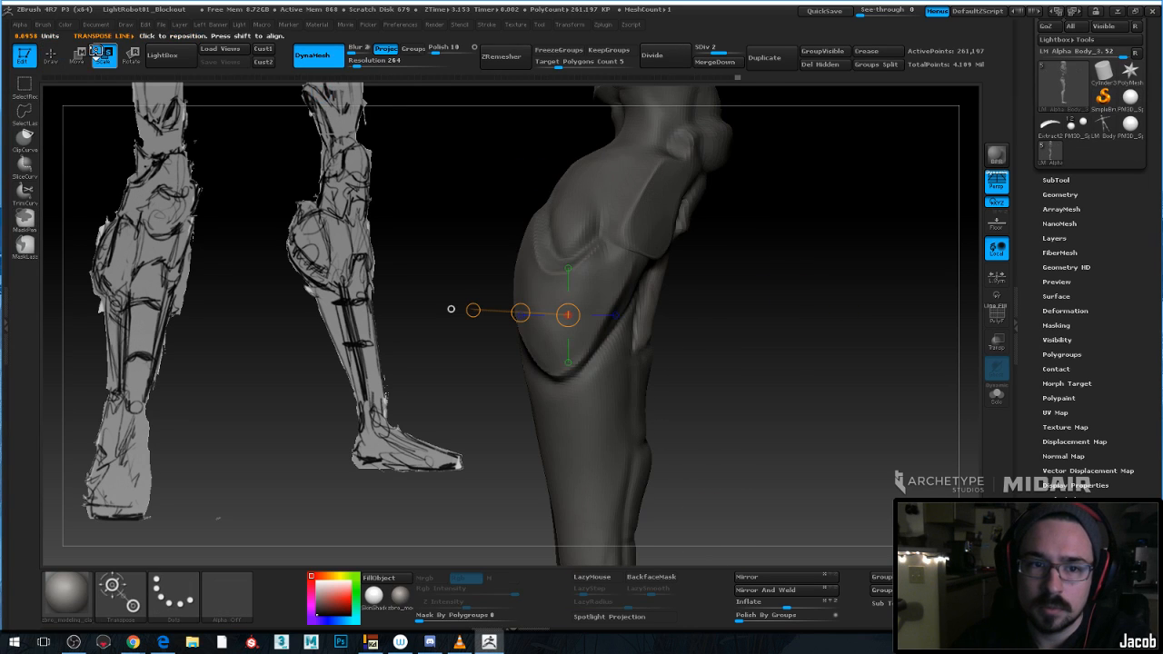
{"action": "left_click", "coordinate": [78, 53]}
{"action": "left_click_drag", "start_coordinate": [647, 294], "coordinate": [795, 294]}
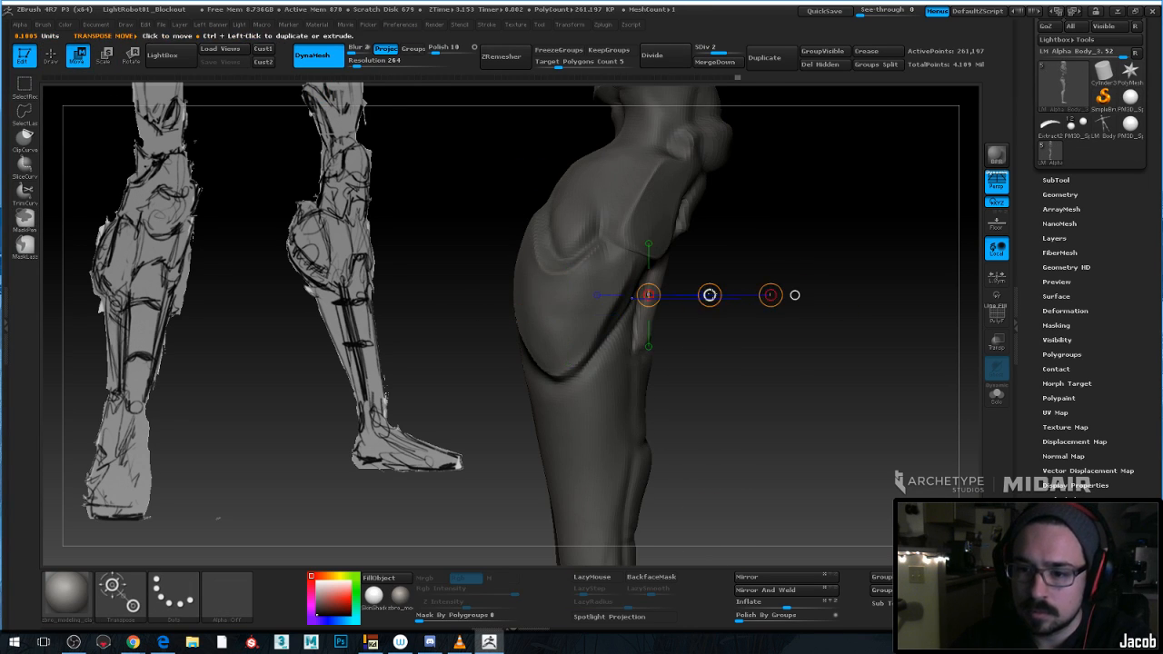
{"action": "left_click_drag", "start_coordinate": [709, 294], "coordinate": [705, 228]}
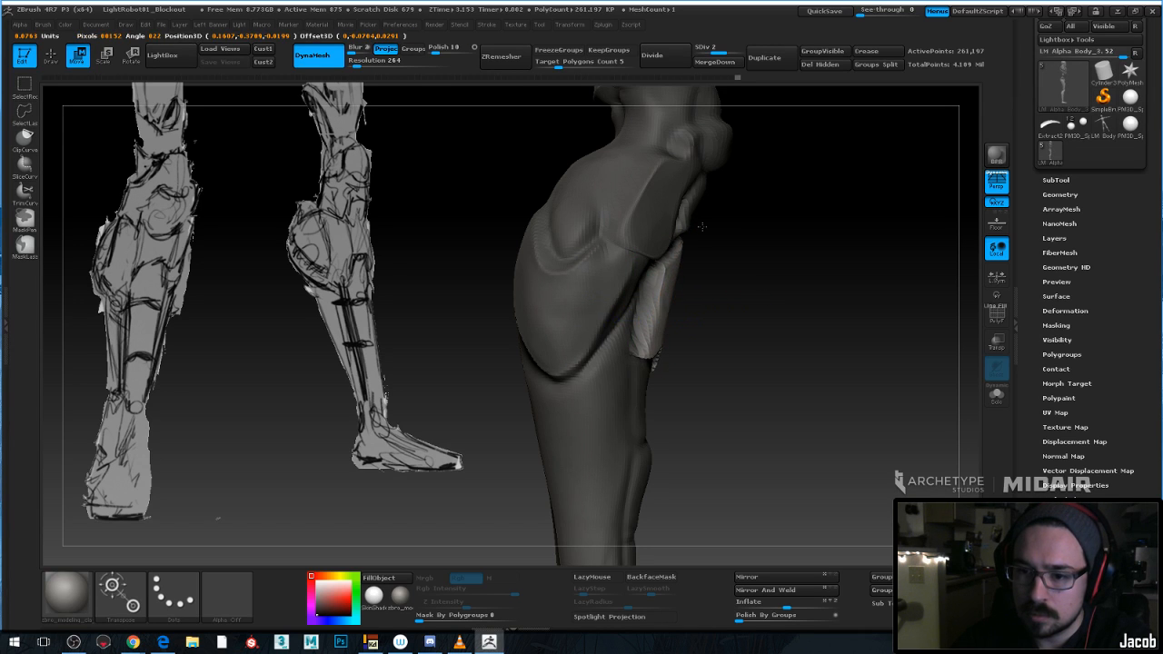
Return to Draw mode, select the Move brush, adjust its size, and shape and smooth the raised upper shin panel
{"action": "left_click_drag", "start_coordinate": [909, 305], "coordinate": [764, 270]}
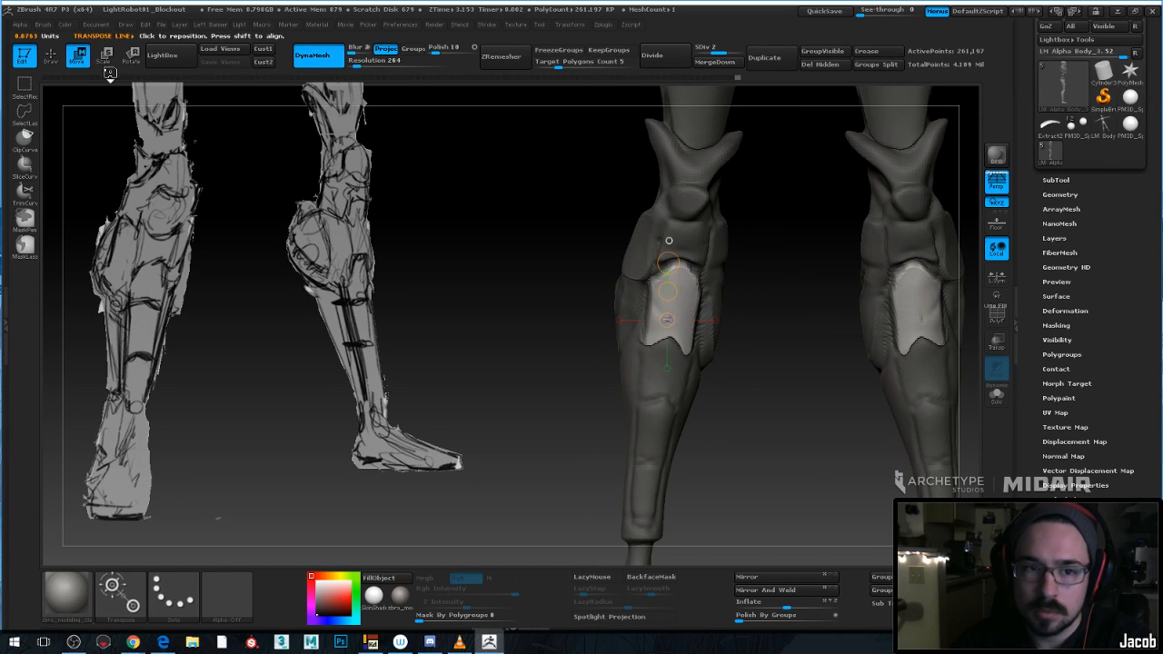
{"action": "left_click", "coordinate": [51, 56]}
{"action": "key", "text": "space"}
{"action": "mouse_move", "coordinate": [703, 343]}
{"action": "left_mouse_down"}
{"action": "mouse_move", "coordinate": [715, 317]}
{"action": "mouse_move", "coordinate": [645, 344]}
{"action": "left_mouse_up"}
{"action": "key", "text": "b"}
{"action": "key", "text": "m"}
{"action": "key", "text": "v"}
{"action": "key", "text": "ctrl+z"}
{"action": "key", "text": "space"}
{"action": "key", "text": "space"}
{"action": "left_click_drag", "start_coordinate": [696, 289], "coordinate": [694, 289]}
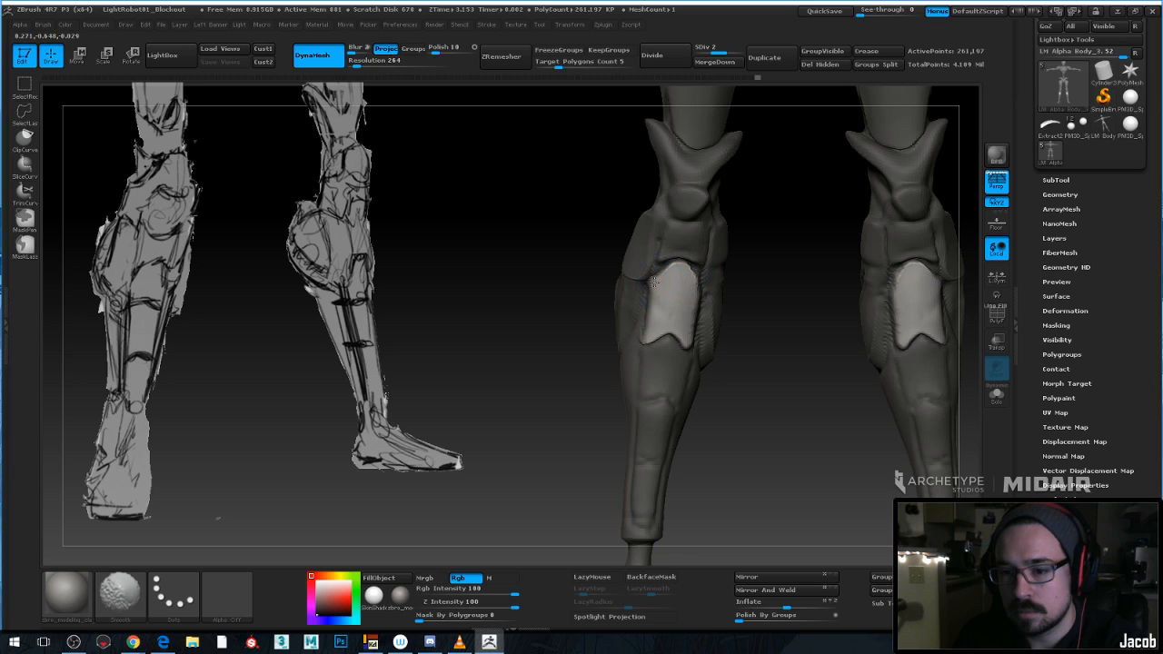
{"action": "key", "text": "f"}
{"action": "mouse_move", "coordinate": [728, 294]}
{"action": "left_mouse_down", "text": "alt"}
{"action": "mouse_move", "coordinate": [683, 288]}
{"action": "mouse_move", "coordinate": [731, 382]}
{"action": "mouse_move", "coordinate": [671, 408]}
{"action": "mouse_move", "coordinate": [697, 390]}
{"action": "mouse_move", "coordinate": [692, 345]}
{"action": "left_mouse_up", "text": "alt"}
{"action": "key", "text": "space"}
{"action": "left_click_drag", "start_coordinate": [626, 378], "coordinate": [639, 369], "text": "ctrl"}
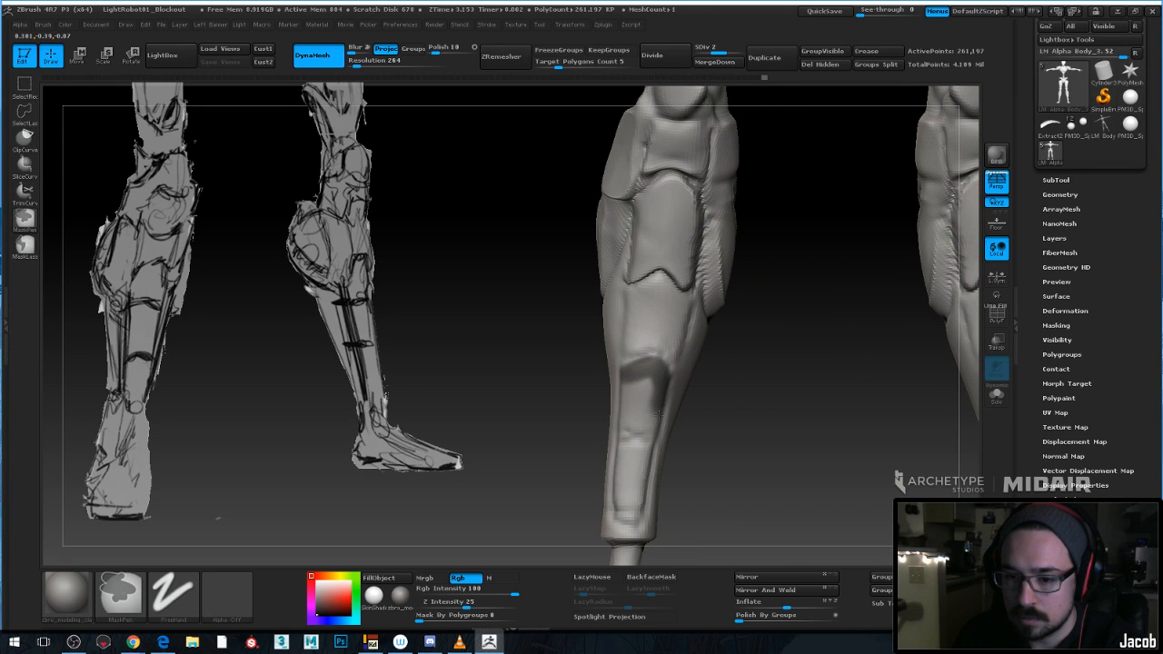
{"action": "left_click_drag", "start_coordinate": [620, 437], "coordinate": [620, 432], "text": "ctrl"}
{"action": "key", "text": "ctrl+z"}
Select the Dam_Standard brush at a smaller size and carve a notch across the lower shin above the ankle panel
{"action": "key", "text": "space"}
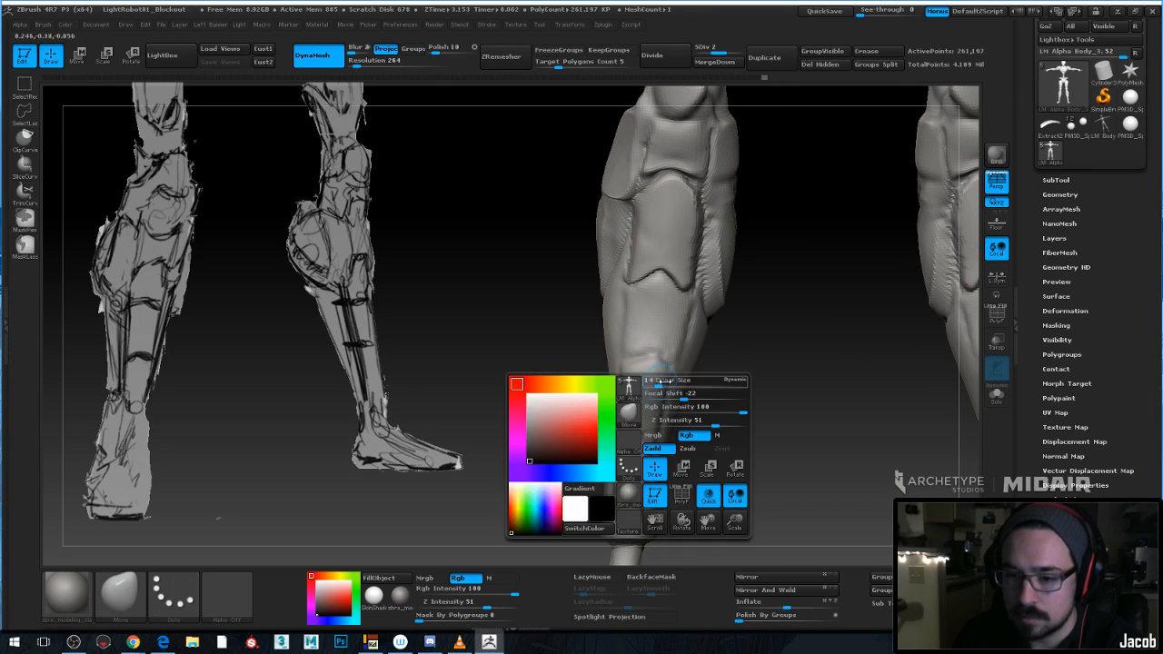
{"action": "left_click_drag", "start_coordinate": [667, 384], "coordinate": [654, 385]}
{"action": "key", "text": "b"}
{"action": "key", "text": "d"}
{"action": "key", "text": "s"}
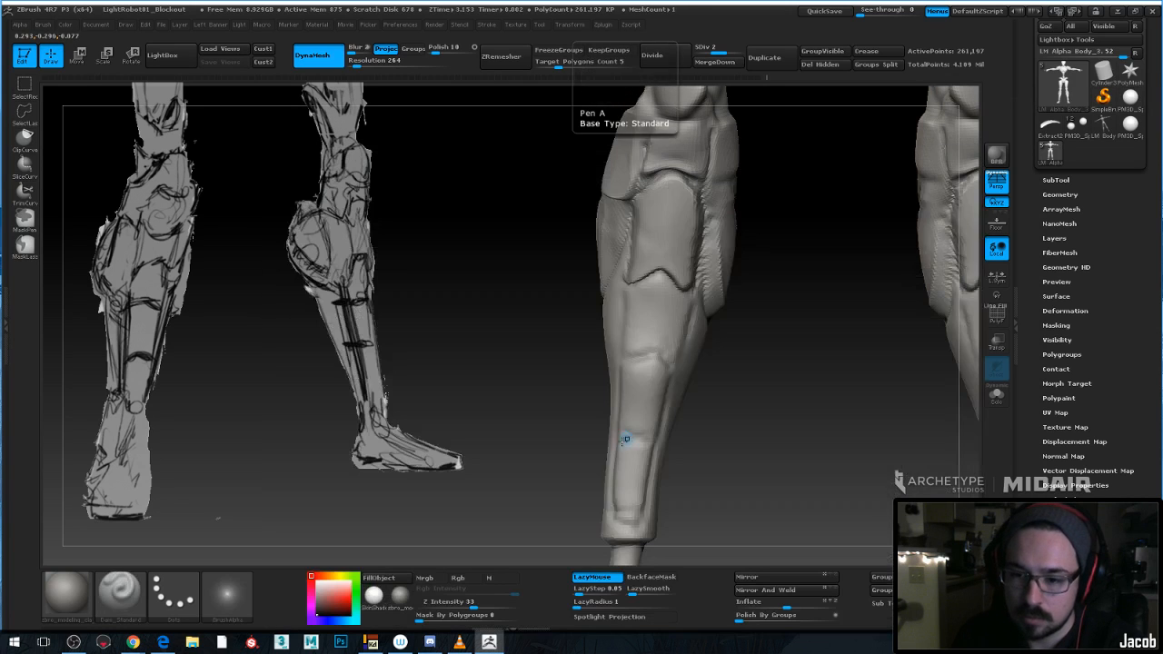
{"action": "key", "text": "space"}
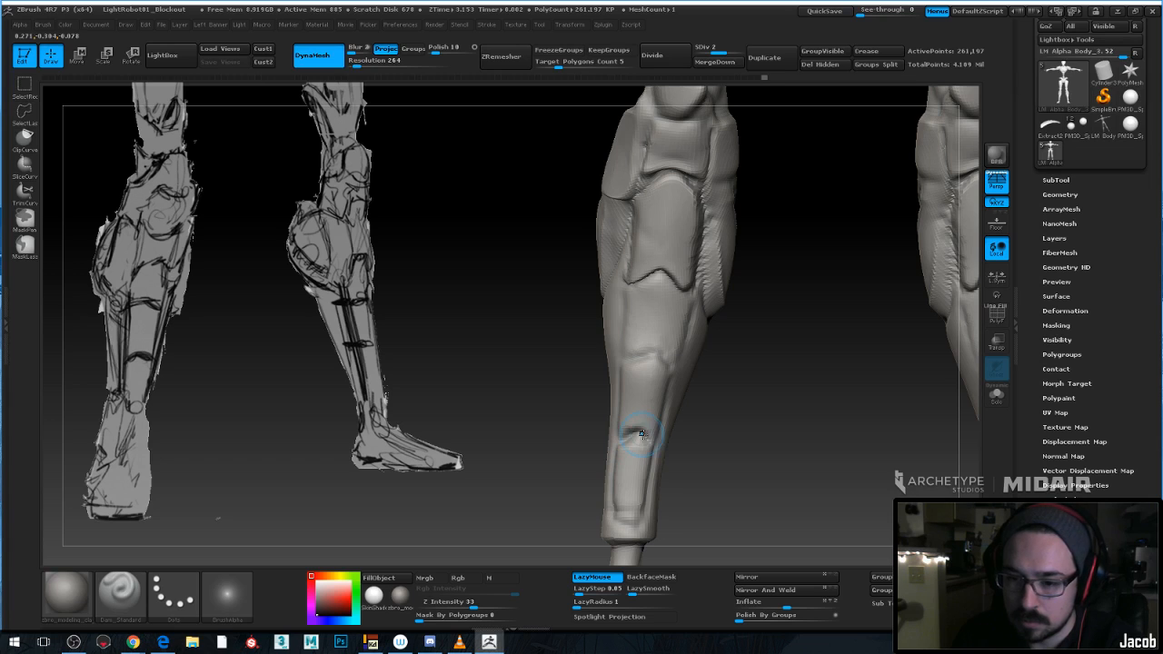
Adjust the brush size and mask the lower shin panel directly above the carved notch
{"action": "mouse_move", "coordinate": [627, 434]}
{"action": "left_mouse_down", "text": "ctrl"}
{"action": "mouse_move", "coordinate": [633, 380]}
{"action": "mouse_move", "coordinate": [652, 365]}
{"action": "mouse_move", "coordinate": [649, 430]}
{"action": "left_mouse_up", "text": "ctrl"}
{"action": "key", "text": "space"}
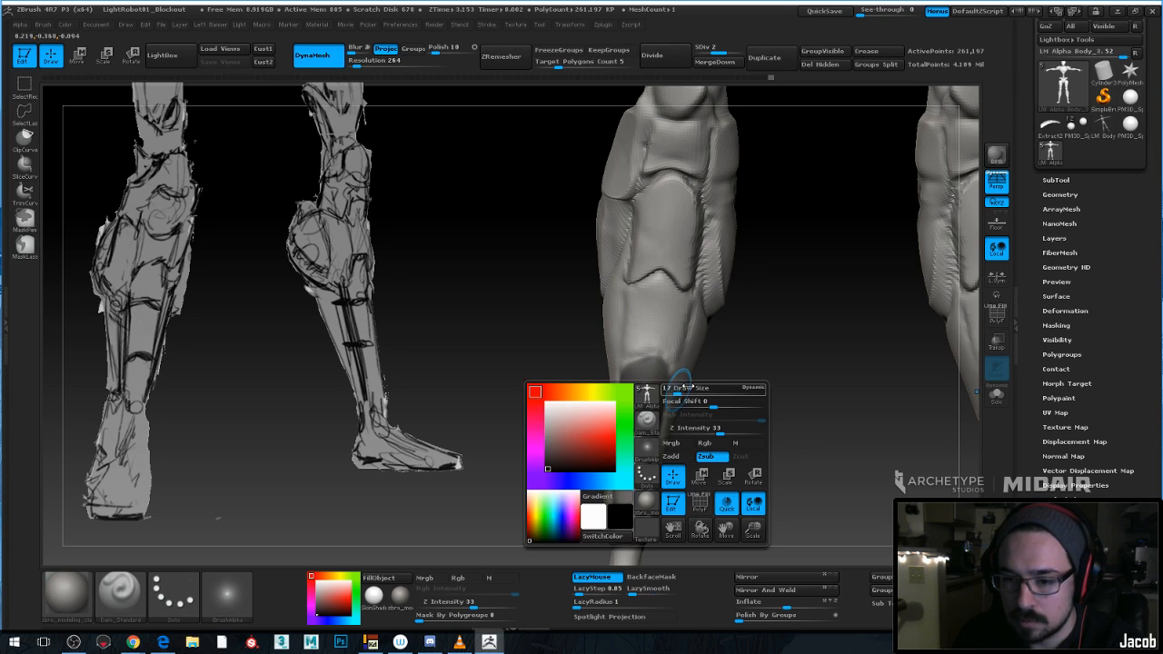
{"action": "mouse_move", "coordinate": [690, 386]}
{"action": "left_mouse_down"}
{"action": "mouse_move", "coordinate": [679, 386]}
{"action": "mouse_move", "coordinate": [773, 406]}
{"action": "left_mouse_up"}
{"action": "key", "text": "space"}
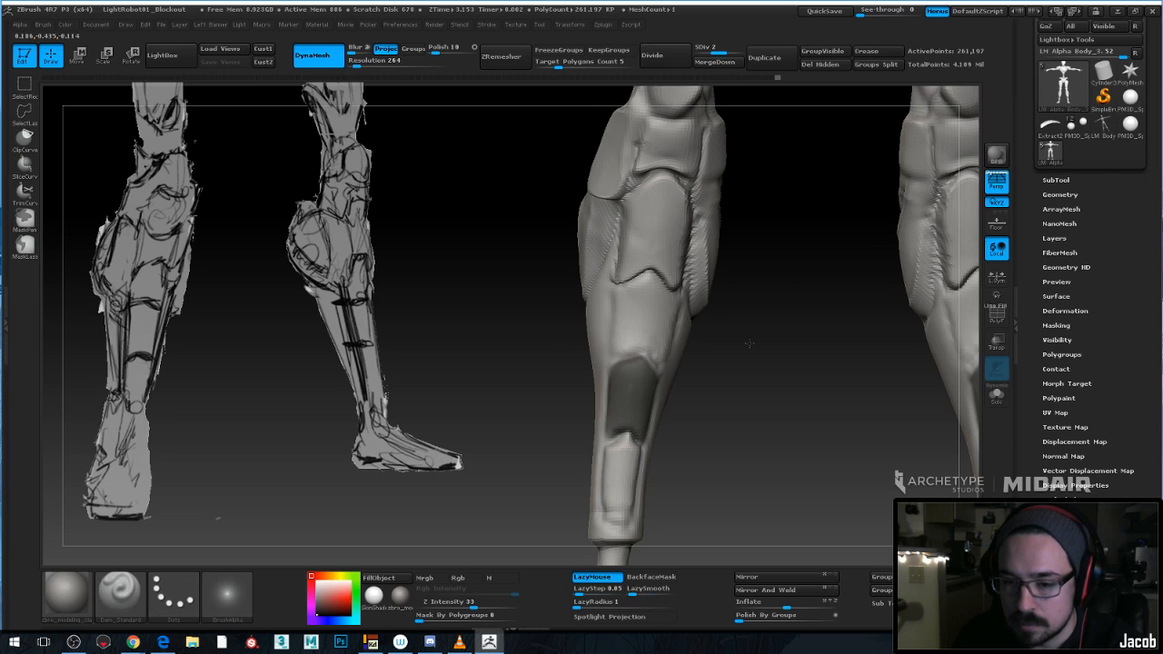
Invert the mask and pull the lower shin panel outward with Transpose Move in side view
{"action": "left_click_drag", "start_coordinate": [748, 342], "coordinate": [789, 345]}
{"action": "left_click", "coordinate": [717, 363], "text": "ctrl"}
{"action": "left_click_drag", "start_coordinate": [717, 363], "coordinate": [788, 354]}
{"action": "left_click", "coordinate": [77, 55]}
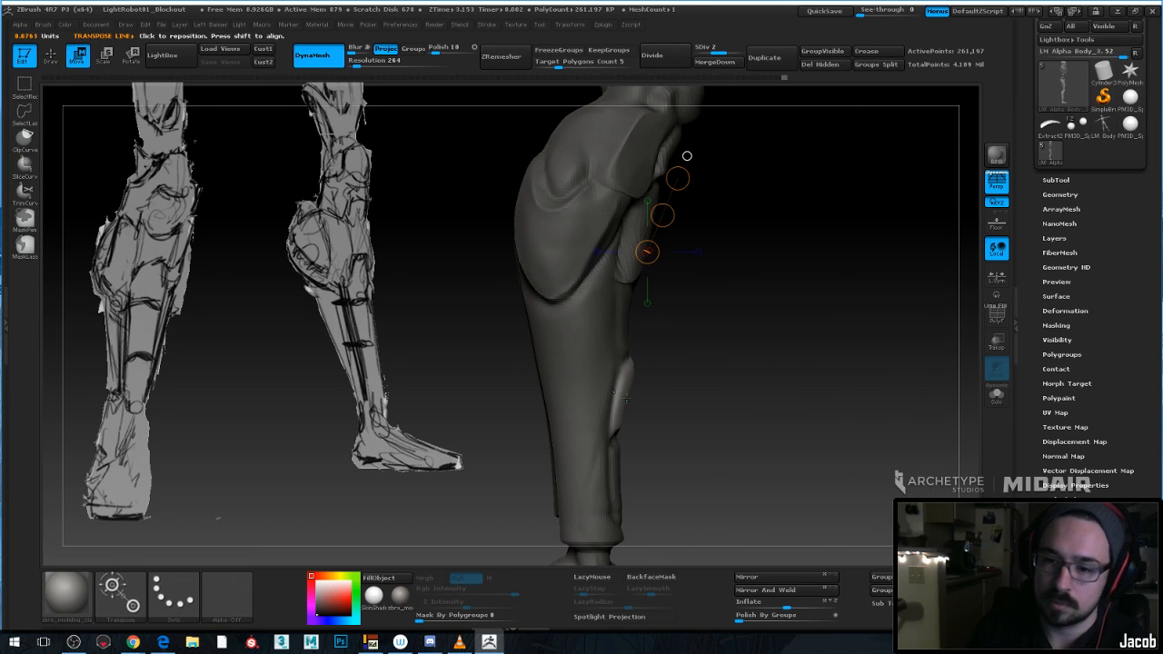
{"action": "left_click_drag", "start_coordinate": [624, 397], "coordinate": [673, 397], "text": "shift"}
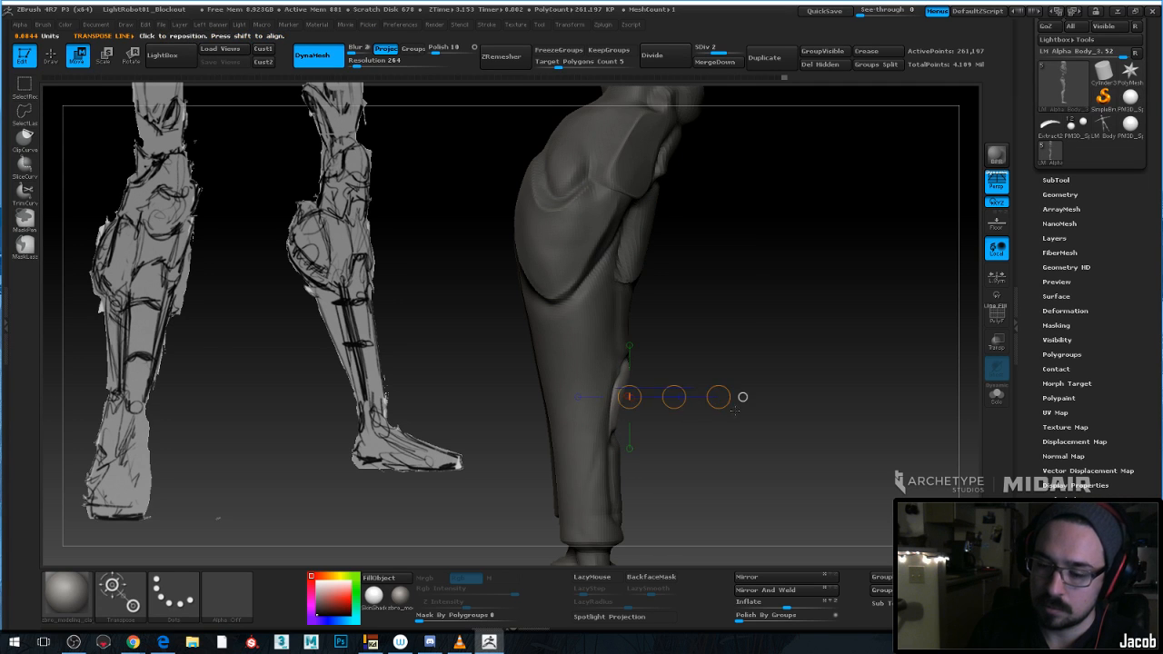
{"action": "left_click_drag", "start_coordinate": [754, 398], "coordinate": [590, 404]}
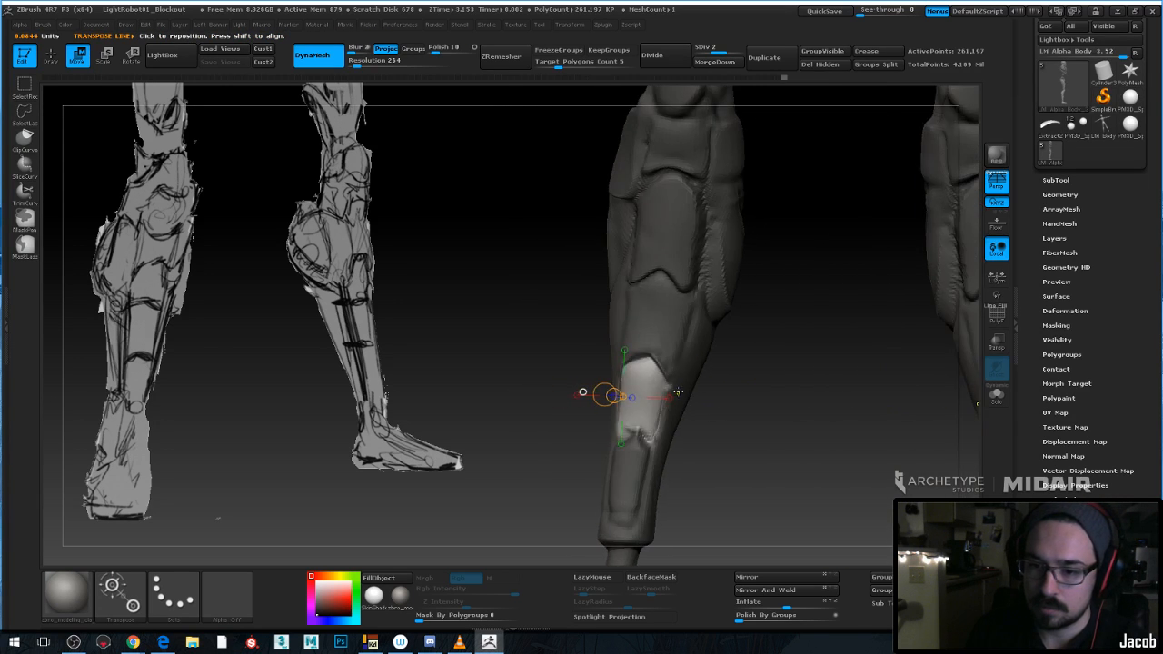
Return to Draw mode and clear the mask around the lower shin panel
{"action": "left_click", "coordinate": [641, 404], "text": "ctrl"}
{"action": "left_click", "coordinate": [203, 92], "text": "ctrl"}
{"action": "left_click", "coordinate": [49, 56]}
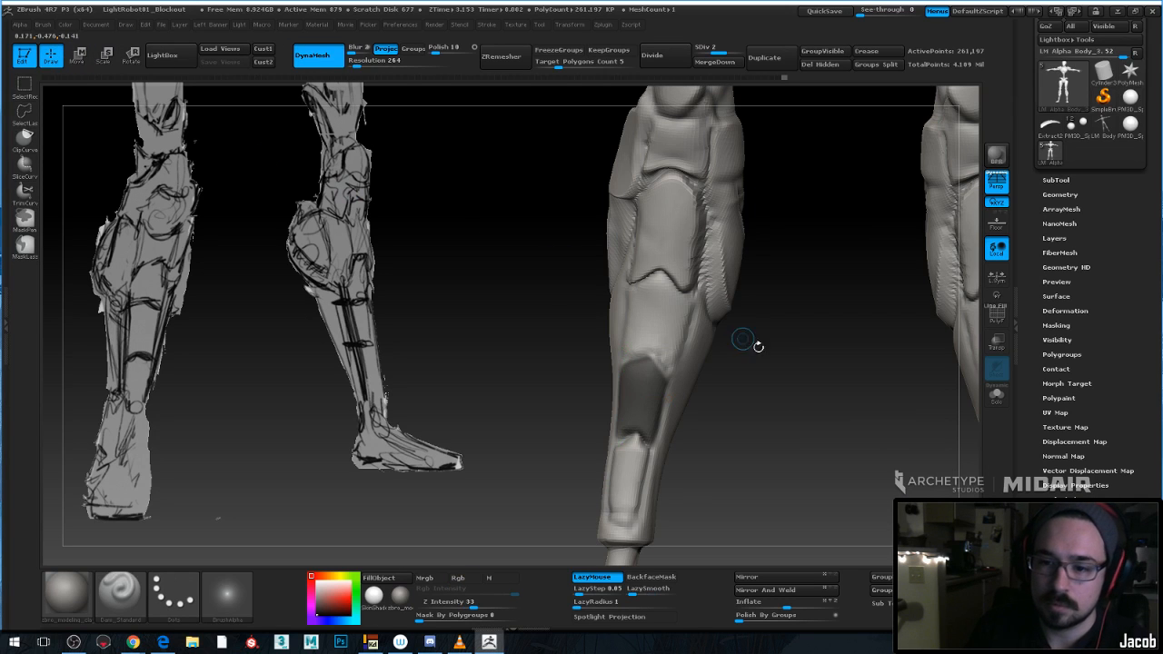
{"action": "left_click_drag", "start_coordinate": [746, 337], "coordinate": [775, 336]}
{"action": "left_click", "coordinate": [775, 336], "text": "ctrl"}
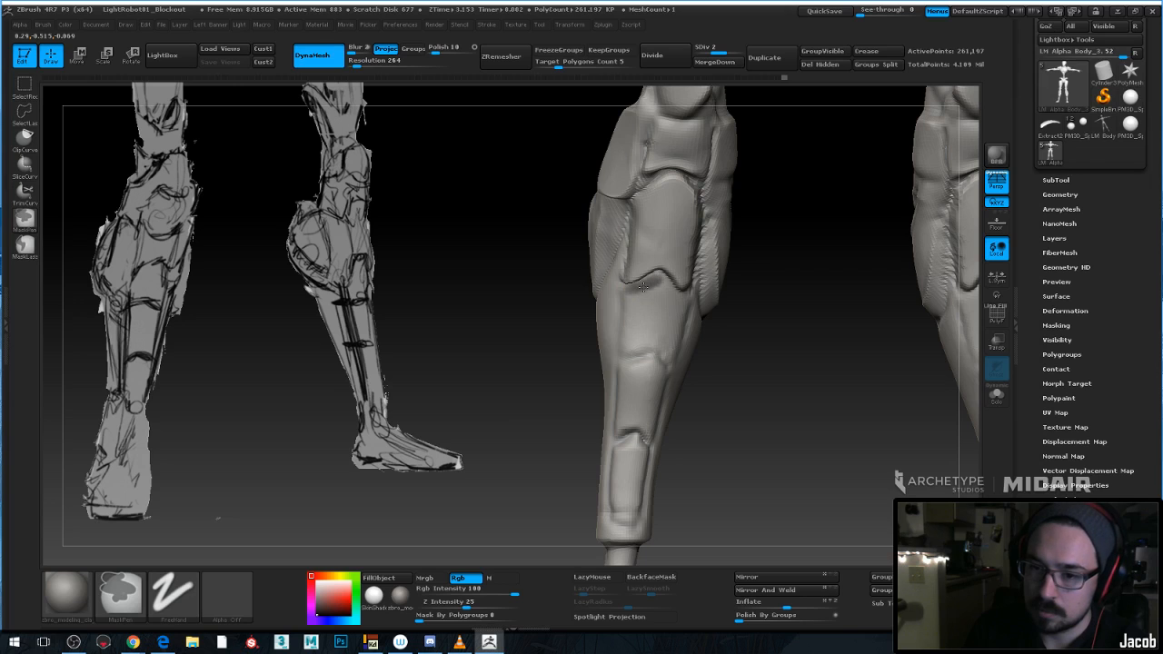
Paint a mask over the middle shin panel between the upper and lower raised panels
{"action": "mouse_move", "coordinate": [676, 283]}
{"action": "left_mouse_down", "text": "ctrl"}
{"action": "mouse_move", "coordinate": [670, 343]}
{"action": "mouse_move", "coordinate": [631, 320]}
{"action": "mouse_move", "coordinate": [660, 336]}
{"action": "left_mouse_up", "text": "ctrl"}
{"action": "mouse_move", "coordinate": [680, 303]}
{"action": "right_mouse_down"}
{"action": "mouse_move", "coordinate": [714, 307]}
{"action": "mouse_move", "coordinate": [680, 319]}
{"action": "right_mouse_up"}
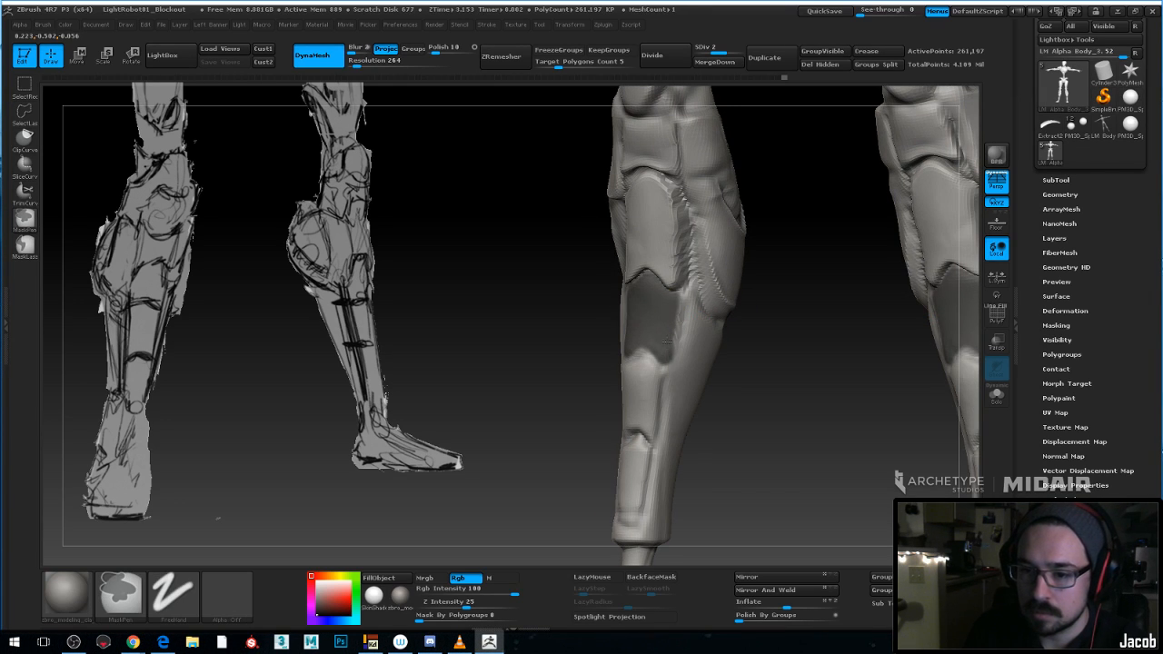
{"action": "mouse_move", "coordinate": [686, 316]}
{"action": "right_mouse_down"}
{"action": "mouse_move", "coordinate": [903, 271]}
{"action": "mouse_move", "coordinate": [885, 263]}
{"action": "mouse_move", "coordinate": [794, 281]}
{"action": "mouse_move", "coordinate": [636, 227]}
{"action": "right_mouse_up"}
Isolate the middle shin panel with an inverted mask and pull it outward using a horizontal Transpose Move line
{"action": "left_click", "coordinate": [78, 57]}
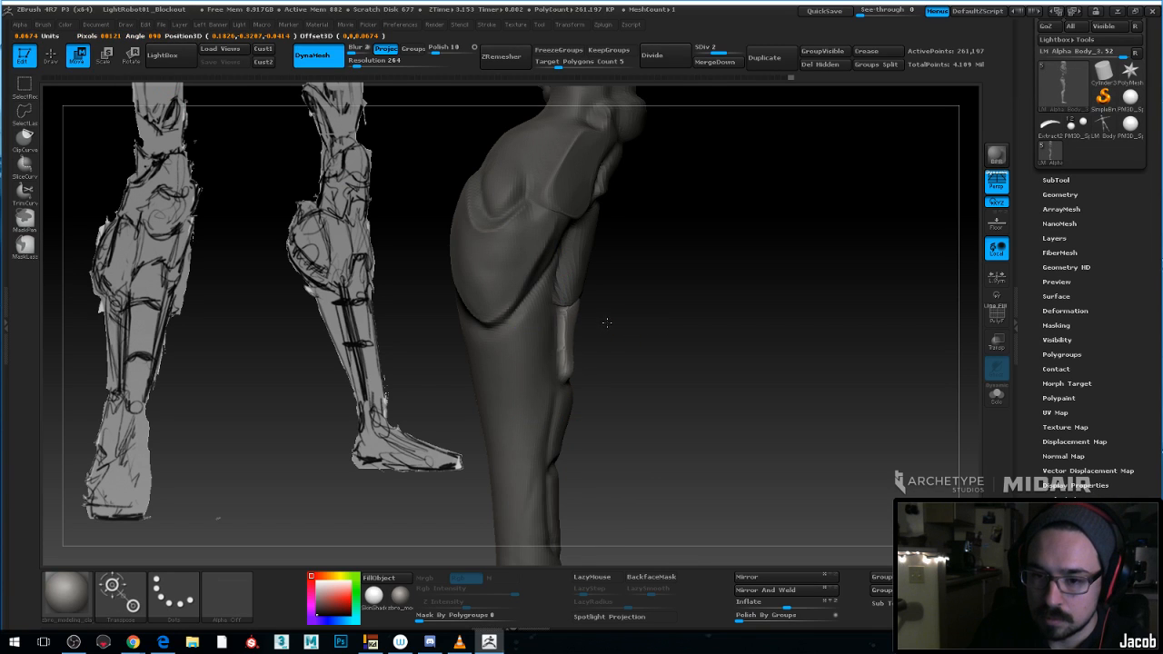
{"action": "left_click_drag", "start_coordinate": [564, 327], "coordinate": [661, 327]}
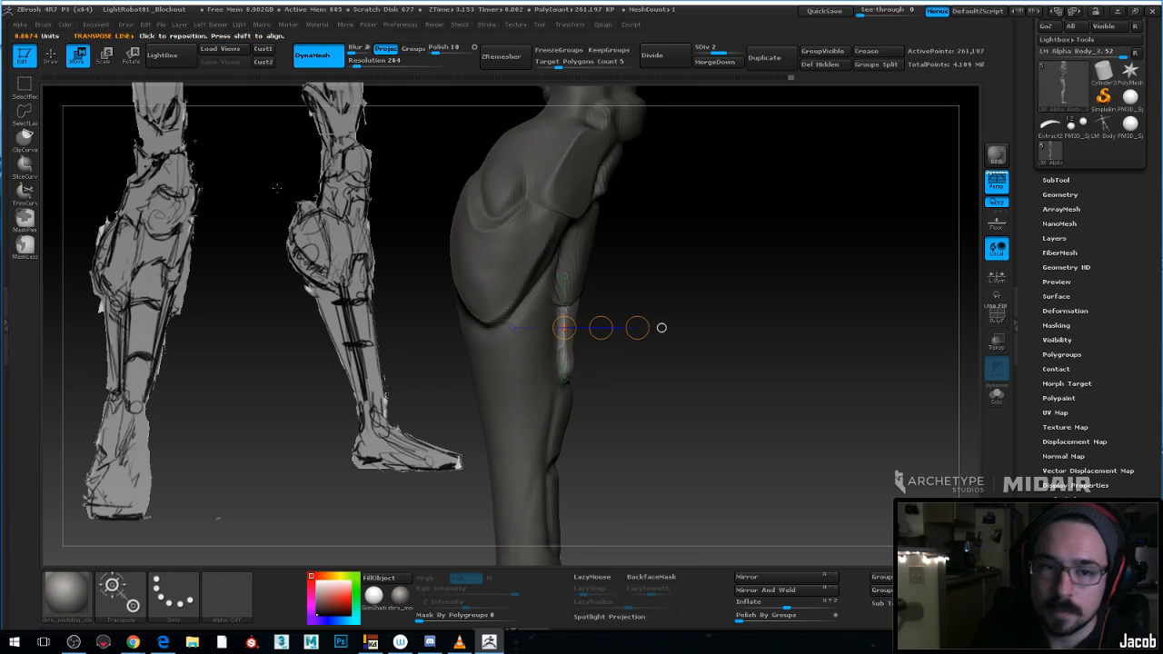
{"action": "left_click", "coordinate": [140, 57]}
{"action": "left_click_drag", "start_coordinate": [572, 357], "coordinate": [654, 357], "text": "shift"}
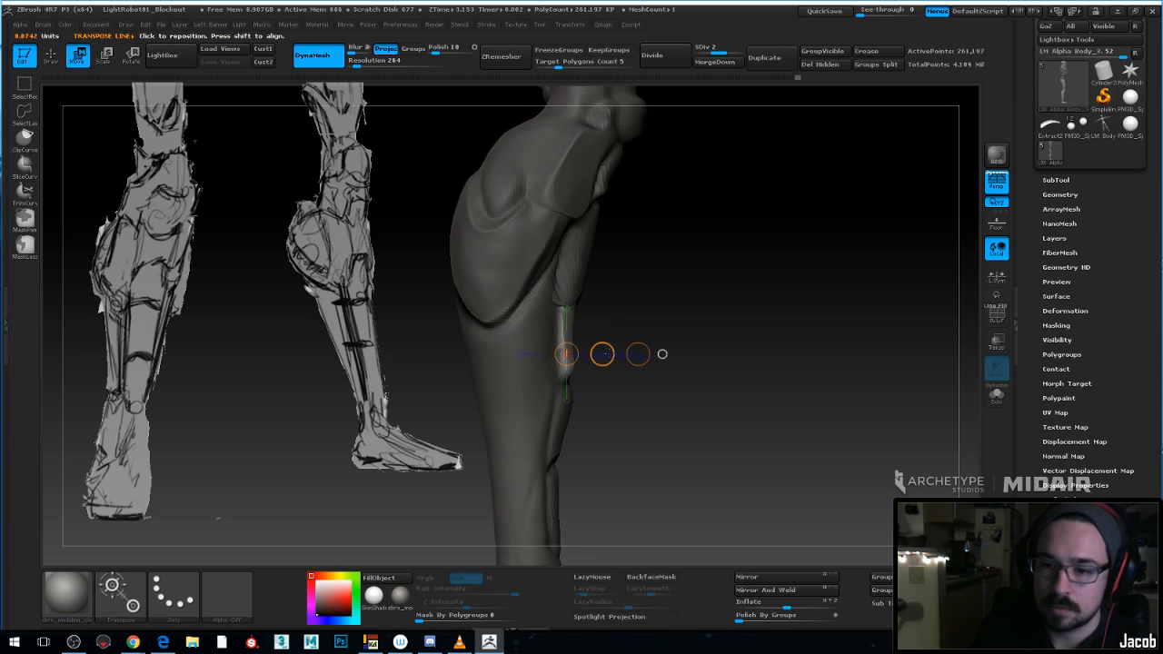
{"action": "left_click_drag", "start_coordinate": [605, 354], "coordinate": [605, 353]}
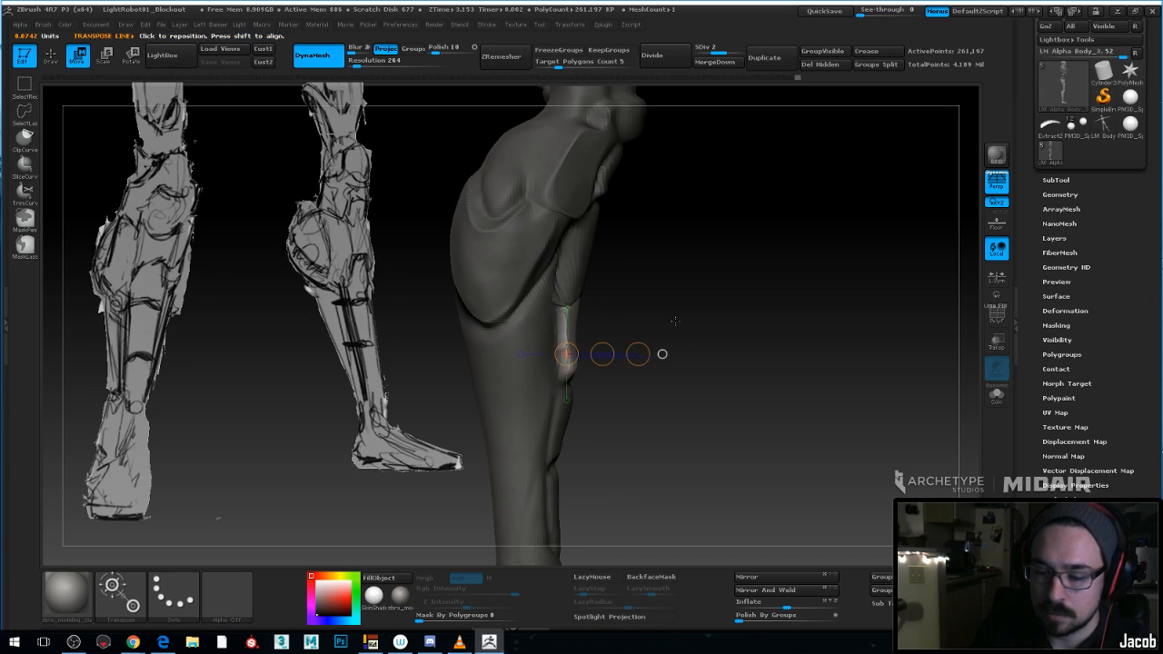
Nudge the middle shin panel slightly in front view with a diagonal Transpose Move line
{"action": "left_click_drag", "start_coordinate": [675, 322], "coordinate": [563, 316]}
{"action": "left_click_drag", "start_coordinate": [712, 306], "coordinate": [674, 296], "text": "alt"}
{"action": "left_click_drag", "start_coordinate": [534, 301], "coordinate": [569, 219]}
{"action": "left_click_drag", "start_coordinate": [551, 259], "coordinate": [548, 260]}
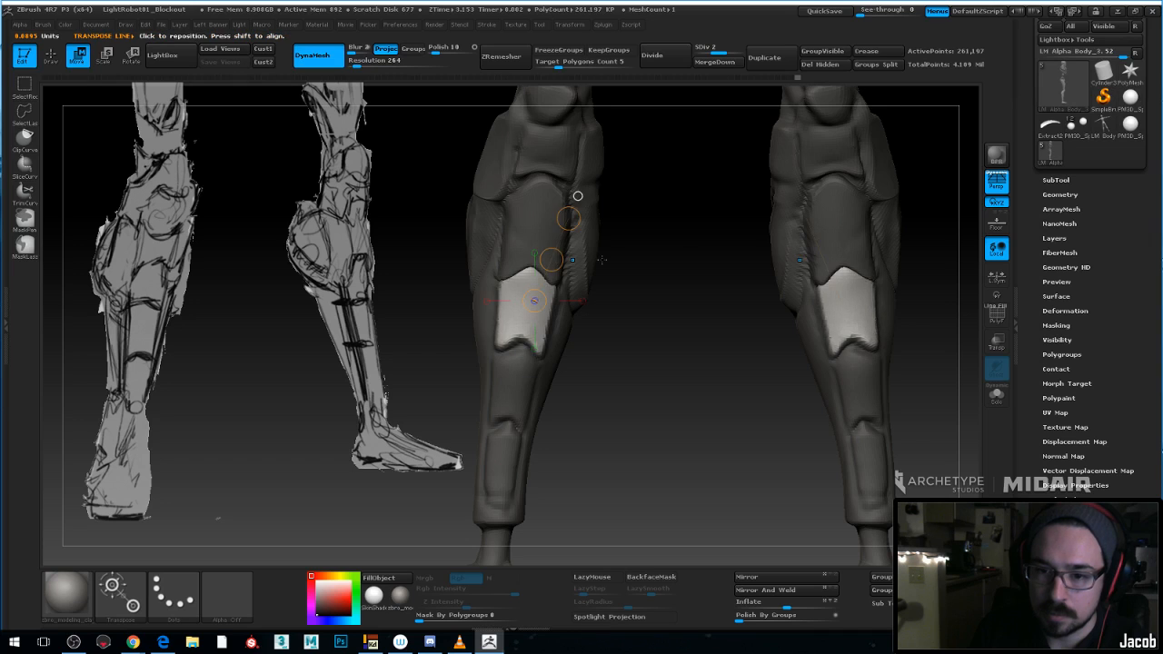
Clear the mask around the middle shin panel and return to Draw mode
{"action": "left_click_drag", "start_coordinate": [668, 264], "coordinate": [727, 284], "text": "ctrl"}
{"action": "left_click_drag", "start_coordinate": [727, 283], "coordinate": [778, 373], "text": "alt"}
{"action": "left_click", "coordinate": [51, 55]}
{"action": "mouse_move", "coordinate": [614, 281]}
{"action": "left_mouse_down", "text": "alt"}
{"action": "mouse_move", "coordinate": [651, 244]}
{"action": "mouse_move", "coordinate": [610, 288]}
{"action": "mouse_move", "coordinate": [582, 296]}
{"action": "left_mouse_up", "text": "alt"}
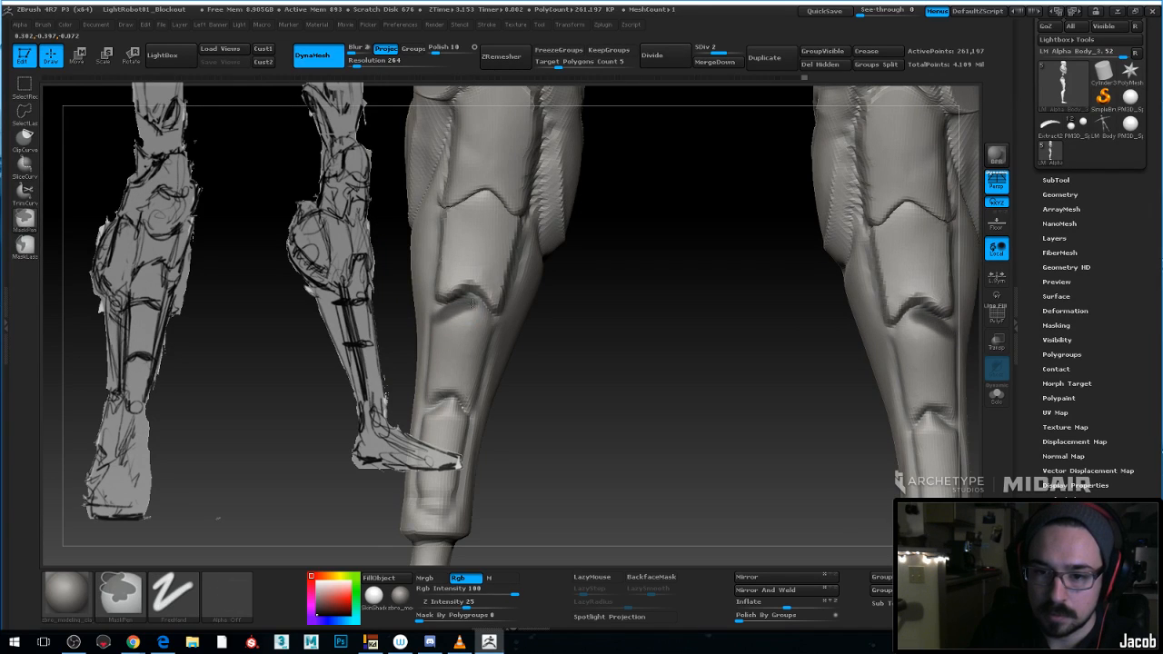
Undo the stray stroke and paint a mask over the middle shin panel between the upper and lower panels
{"action": "mouse_move", "coordinate": [471, 302]}
{"action": "left_mouse_down"}
{"action": "mouse_move", "coordinate": [483, 328]}
{"action": "mouse_move", "coordinate": [477, 392]}
{"action": "left_mouse_up"}
{"action": "key", "text": "ctrl+z"}
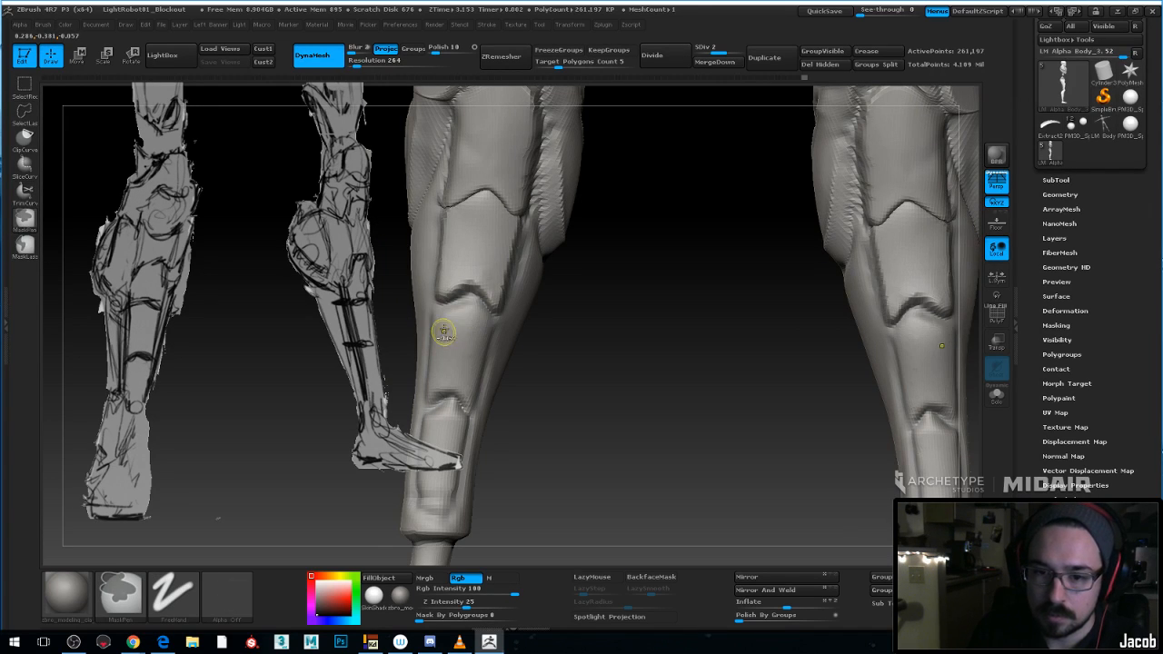
{"action": "mouse_move", "coordinate": [445, 318]}
{"action": "left_mouse_down", "text": "ctrl"}
{"action": "mouse_move", "coordinate": [435, 396]}
{"action": "mouse_move", "coordinate": [449, 380]}
{"action": "mouse_move", "coordinate": [466, 396]}
{"action": "mouse_move", "coordinate": [476, 318]}
{"action": "left_mouse_up", "text": "ctrl"}
{"action": "mouse_move", "coordinate": [467, 382]}
{"action": "left_mouse_down", "text": "ctrl"}
{"action": "mouse_move", "coordinate": [476, 317]}
{"action": "mouse_move", "coordinate": [459, 368]}
{"action": "mouse_move", "coordinate": [450, 314]}
{"action": "left_mouse_up", "text": "ctrl"}
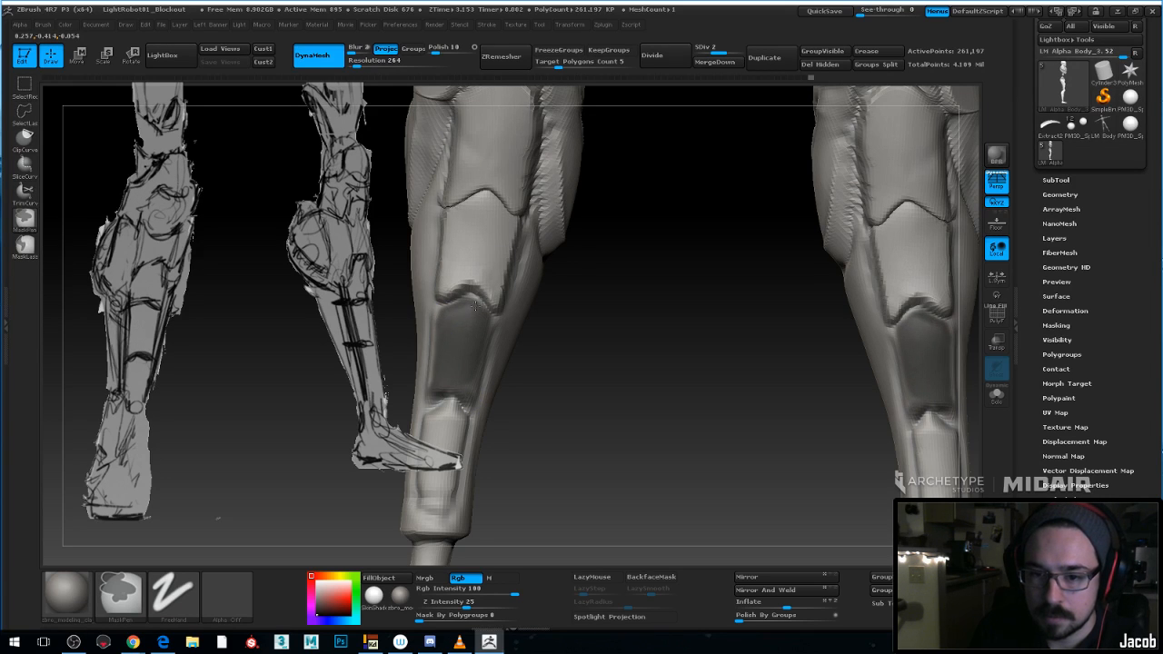
{"action": "mouse_move", "coordinate": [542, 313]}
{"action": "left_mouse_down", "text": "alt"}
{"action": "mouse_move", "coordinate": [617, 309]}
{"action": "mouse_move", "coordinate": [676, 349]}
{"action": "mouse_move", "coordinate": [461, 333]}
{"action": "left_mouse_up", "text": "alt"}
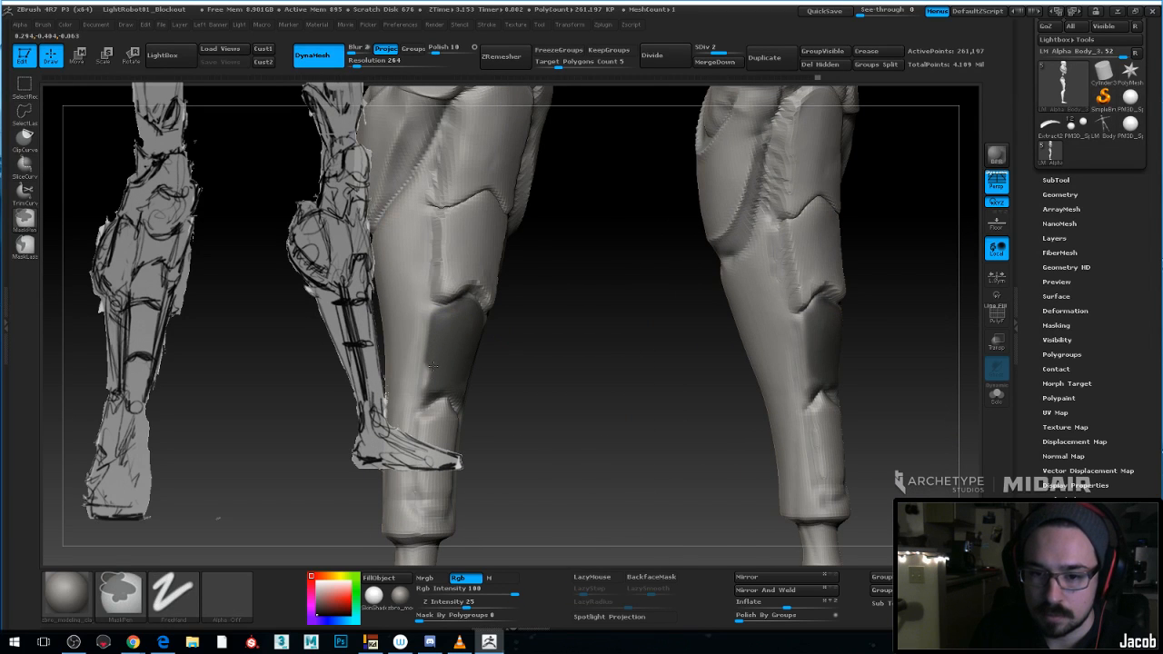
Touch up the mask along the side edges of the middle shin panel from several angles
{"action": "left_click_drag", "start_coordinate": [576, 396], "coordinate": [486, 400]}
{"action": "right_click", "coordinate": [490, 449]}
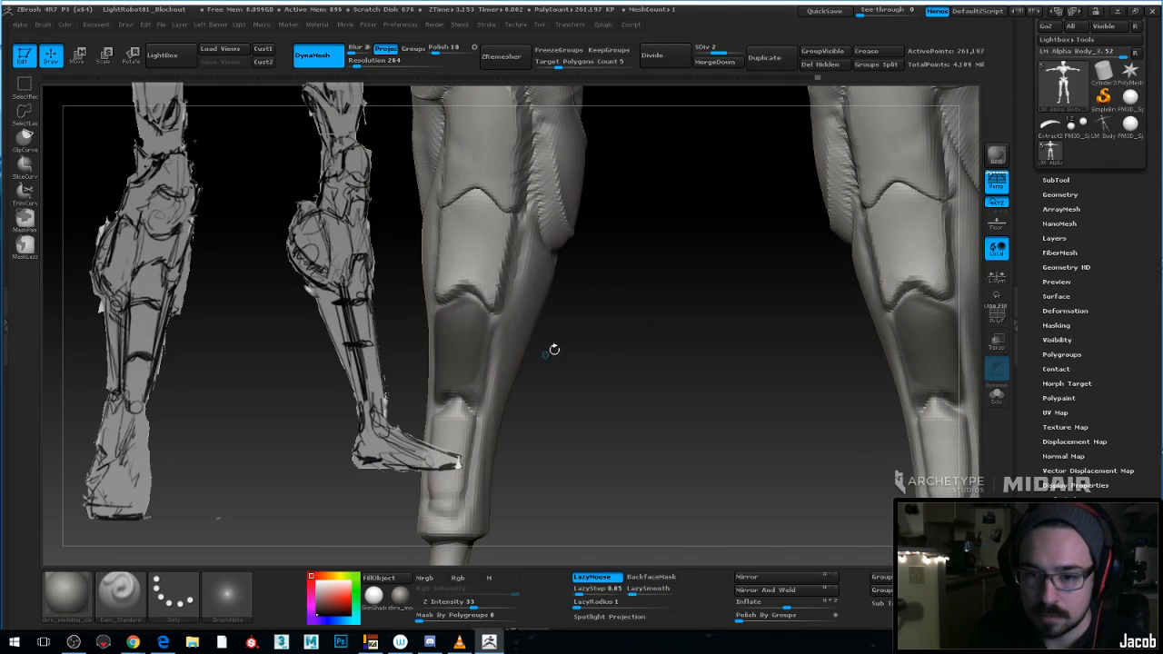
{"action": "left_click_drag", "start_coordinate": [553, 348], "coordinate": [479, 330]}
{"action": "right_click", "coordinate": [484, 368]}
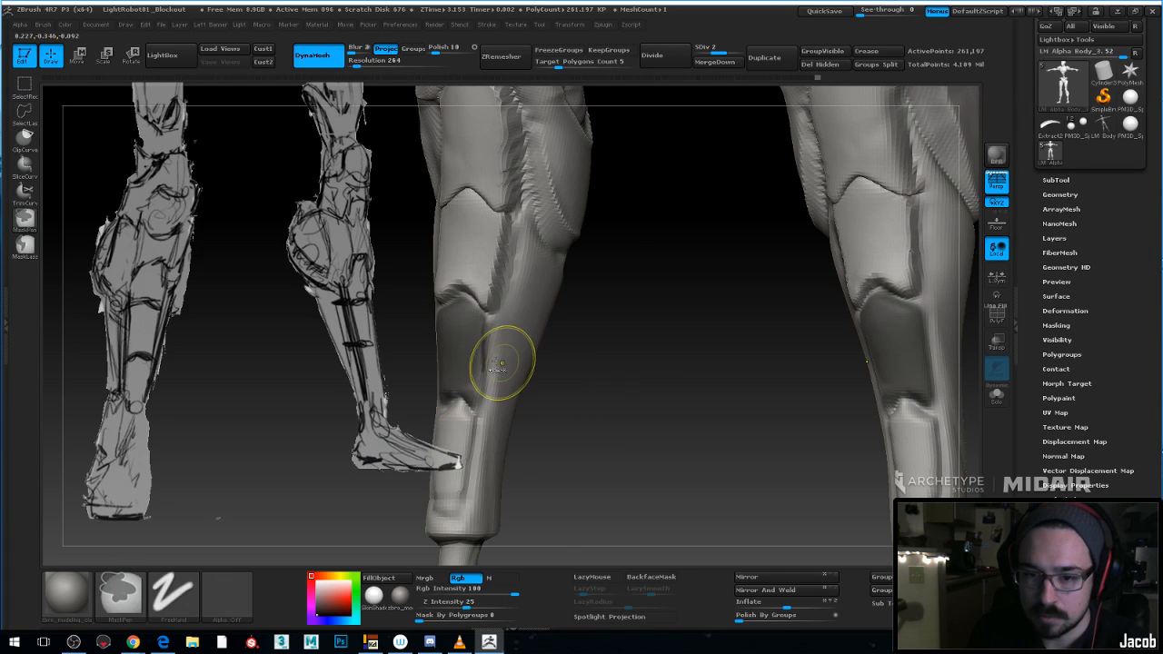
{"action": "right_click", "coordinate": [487, 356]}
{"action": "left_click_drag", "start_coordinate": [491, 354], "coordinate": [486, 354]}
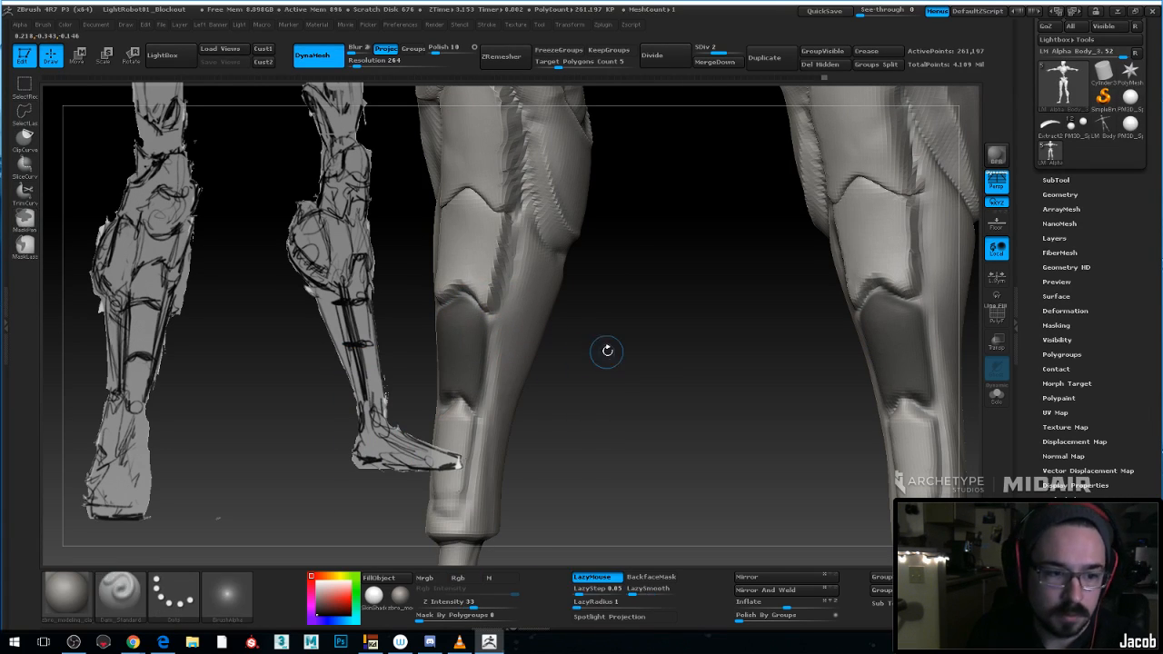
{"action": "mouse_move", "coordinate": [605, 345]}
{"action": "left_mouse_down"}
{"action": "mouse_move", "coordinate": [576, 340]}
{"action": "mouse_move", "coordinate": [681, 336]}
{"action": "mouse_move", "coordinate": [614, 318]}
{"action": "left_mouse_up"}
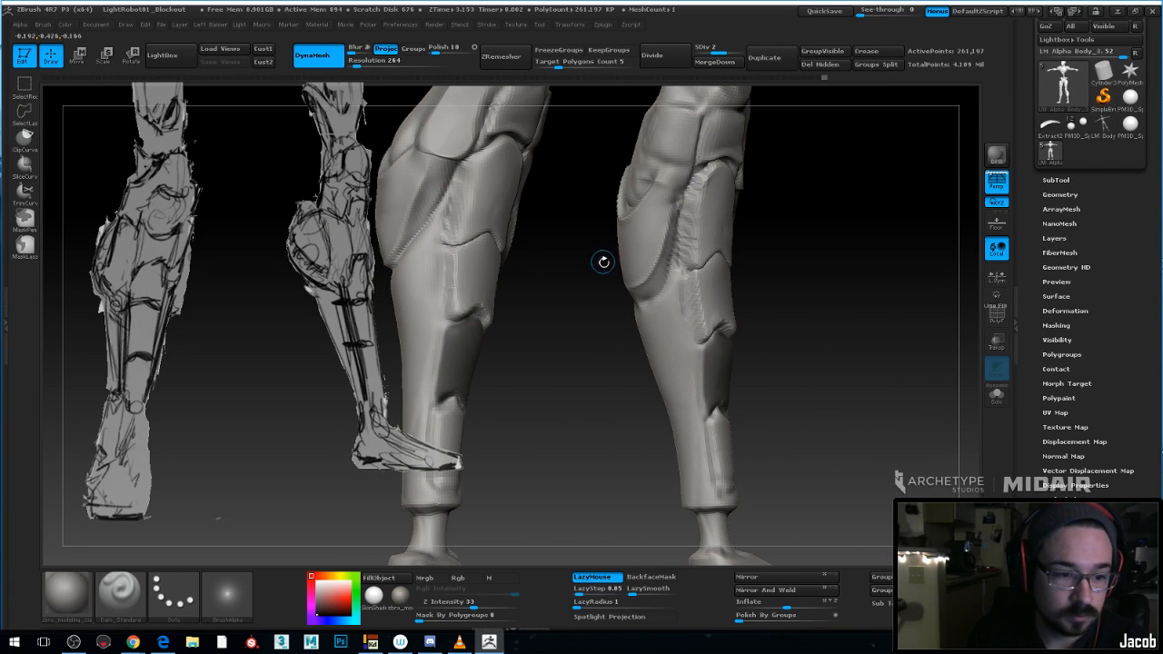
Adjust the brush's draw size and switch to the Move brush for shaping around the masked shin panel
{"action": "key", "text": "space"}
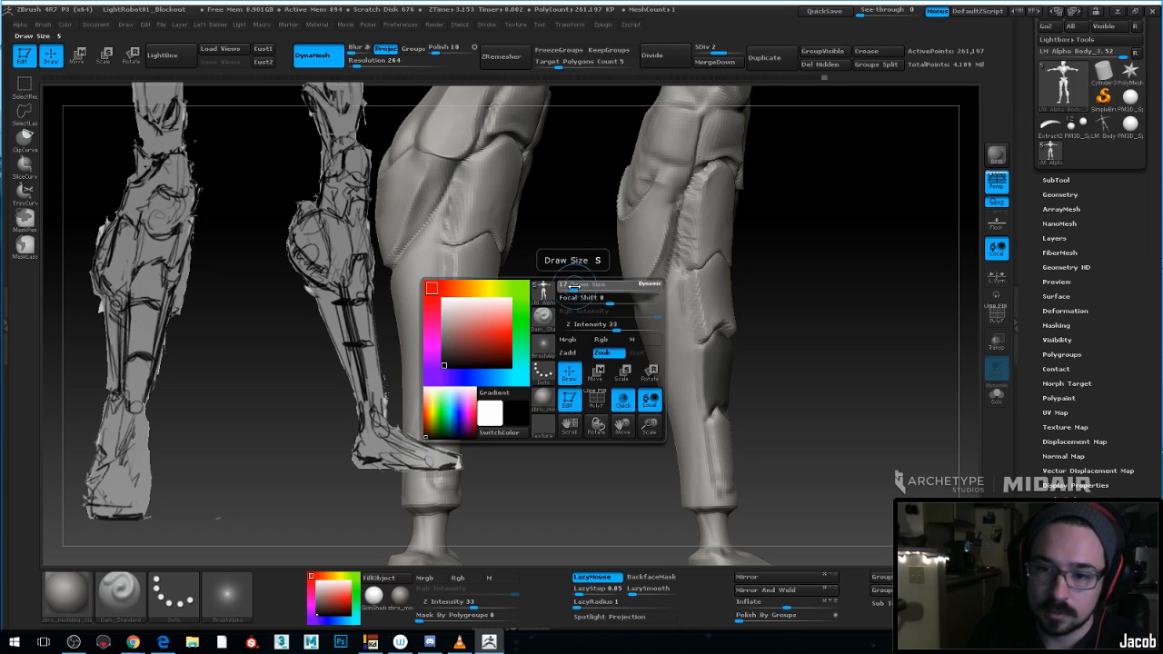
{"action": "mouse_move", "coordinate": [569, 283]}
{"action": "left_mouse_down"}
{"action": "mouse_move", "coordinate": [643, 273]}
{"action": "mouse_move", "coordinate": [672, 306]}
{"action": "mouse_move", "coordinate": [653, 308]}
{"action": "mouse_move", "coordinate": [685, 311]}
{"action": "mouse_move", "coordinate": [696, 332]}
{"action": "mouse_move", "coordinate": [700, 315]}
{"action": "mouse_move", "coordinate": [652, 301]}
{"action": "mouse_move", "coordinate": [687, 277]}
{"action": "mouse_move", "coordinate": [700, 294]}
{"action": "mouse_move", "coordinate": [680, 304]}
{"action": "mouse_move", "coordinate": [721, 289]}
{"action": "mouse_move", "coordinate": [713, 307]}
{"action": "mouse_move", "coordinate": [739, 333]}
{"action": "mouse_move", "coordinate": [649, 332]}
{"action": "left_mouse_up"}
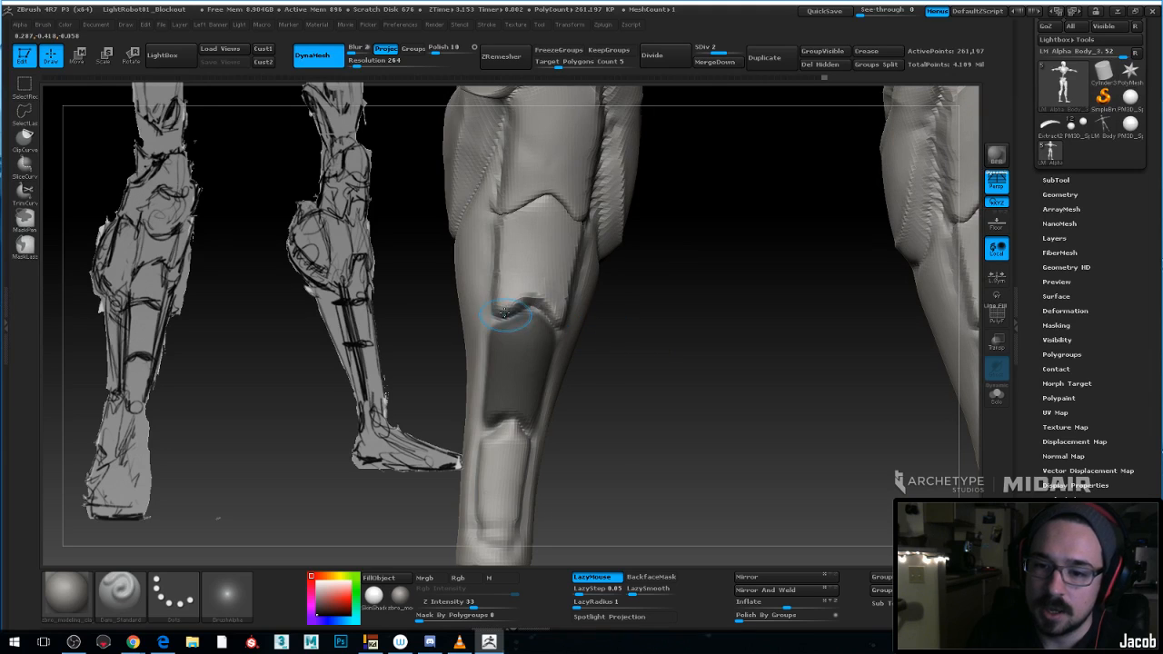
{"action": "key", "text": "space"}
{"action": "key", "text": "b"}
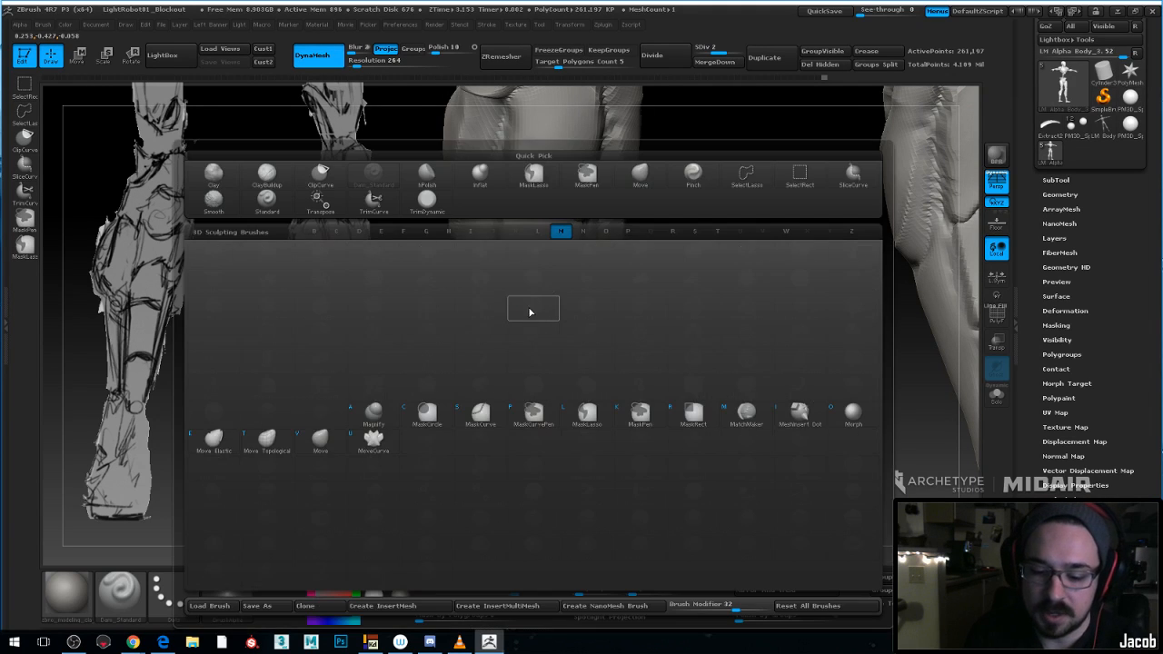
{"action": "key", "text": "m"}
{"action": "key", "text": "v"}
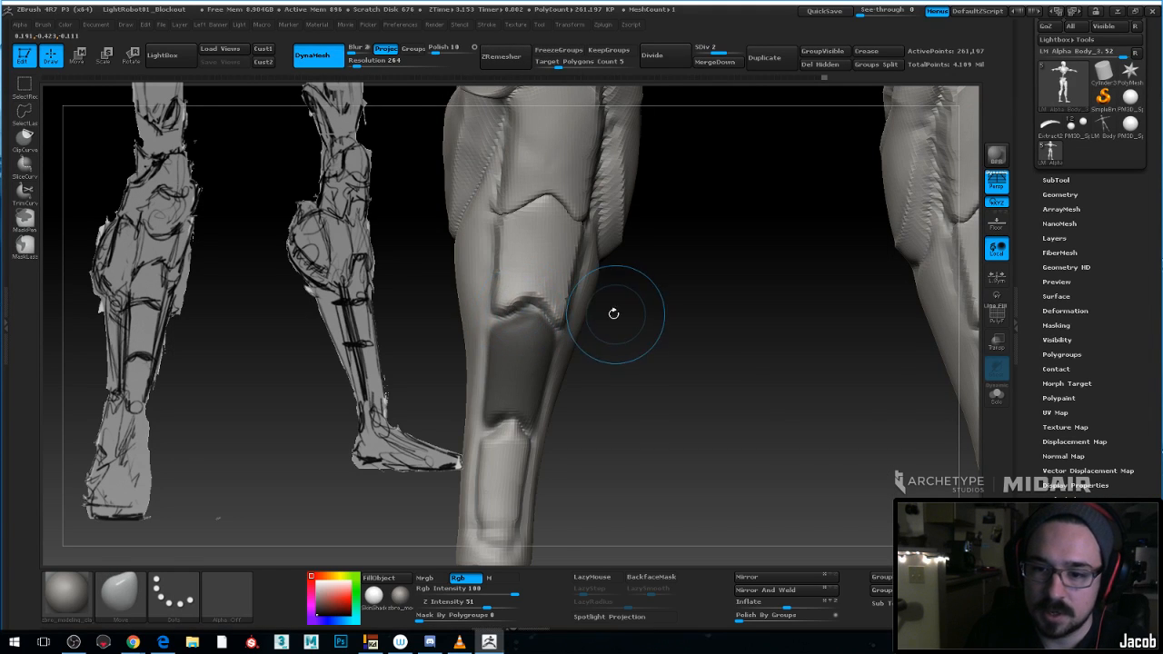
{"action": "key", "text": "space"}
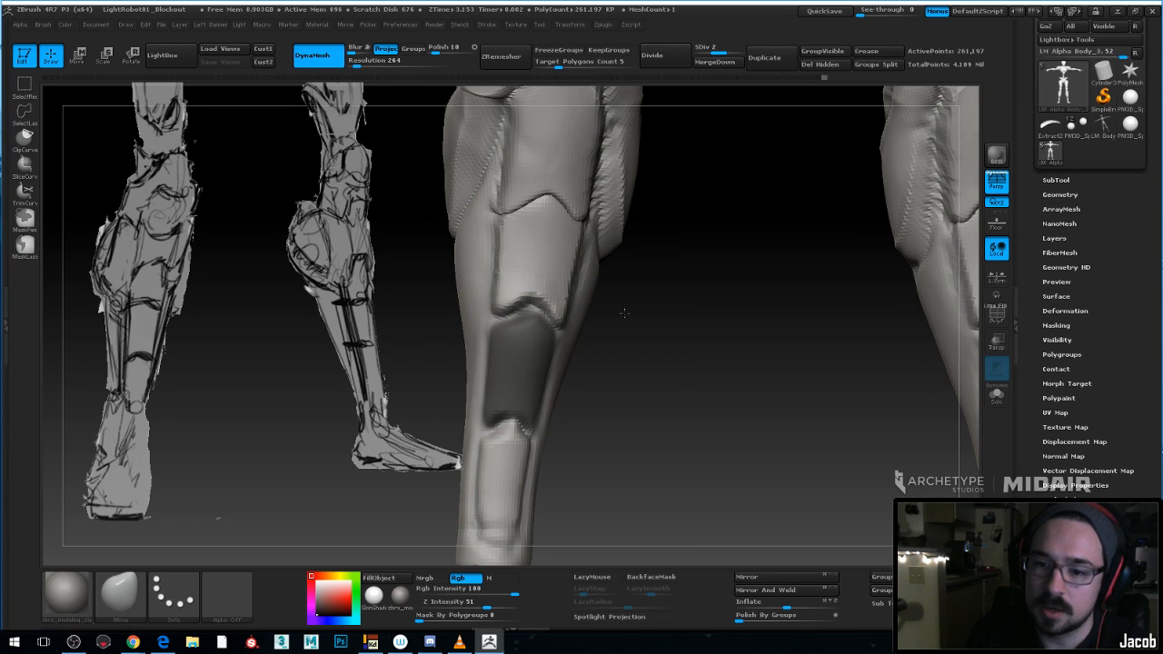
{"action": "left_click_drag", "start_coordinate": [623, 312], "coordinate": [639, 343], "text": "alt"}
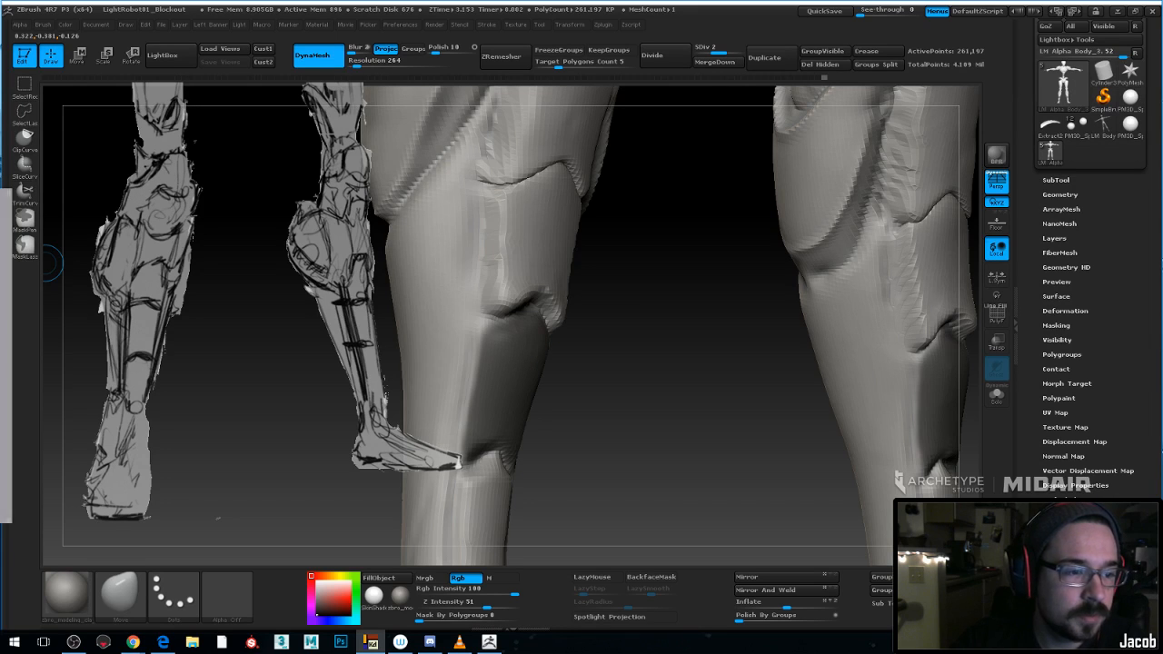
Bring up the full-body robot concept sketch, enlarge it to examine the overall design, and put it away
{"action": "left_click_drag", "start_coordinate": [0, 326], "coordinate": [529, 282]}
{"action": "scroll", "coordinate": [677, 400], "scroll_direction": "up", "scroll_amount": 2}
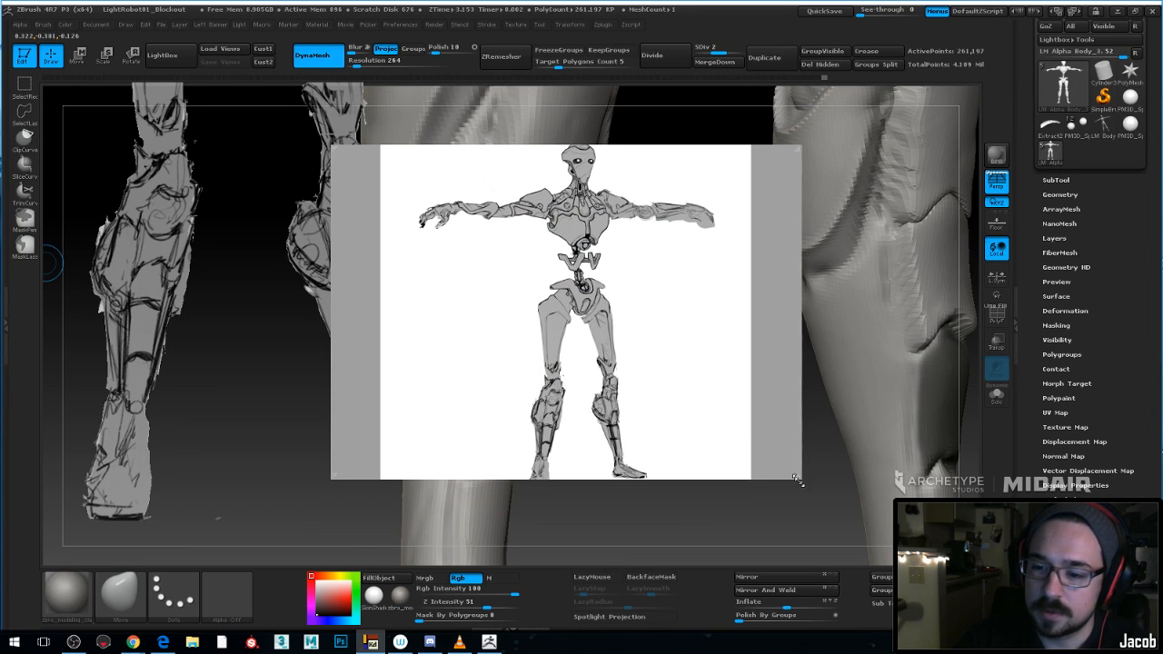
{"action": "left_click_drag", "start_coordinate": [796, 480], "coordinate": [834, 528]}
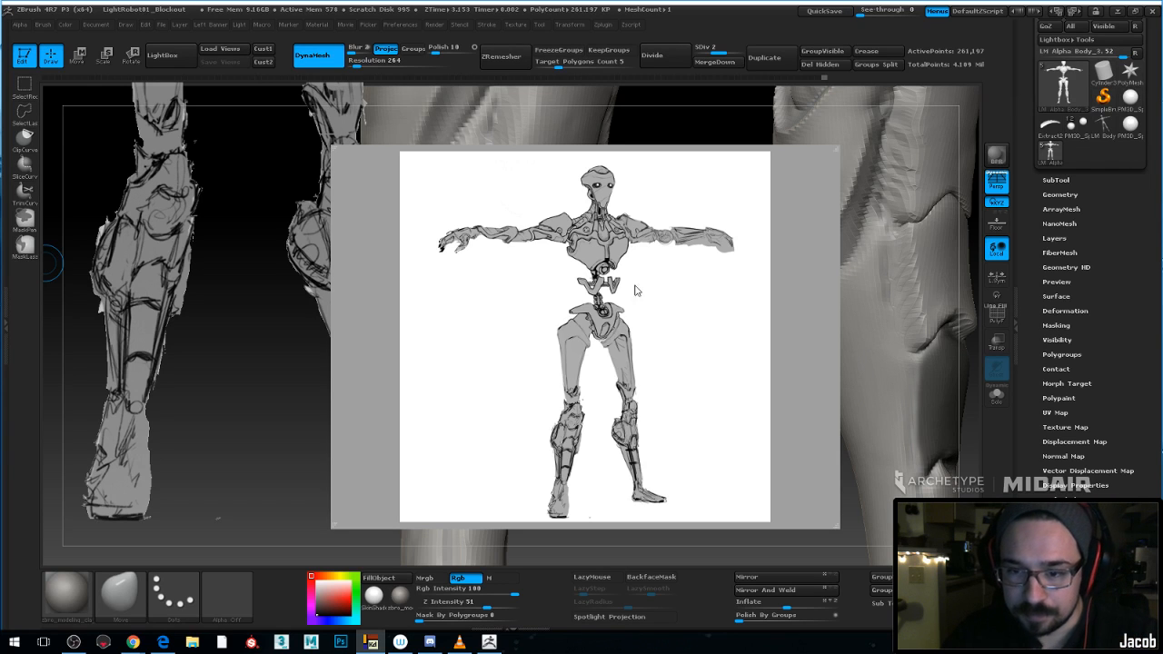
{"action": "left_click_drag", "start_coordinate": [641, 313], "coordinate": [0, 314]}
{"action": "left_click", "coordinate": [674, 392]}
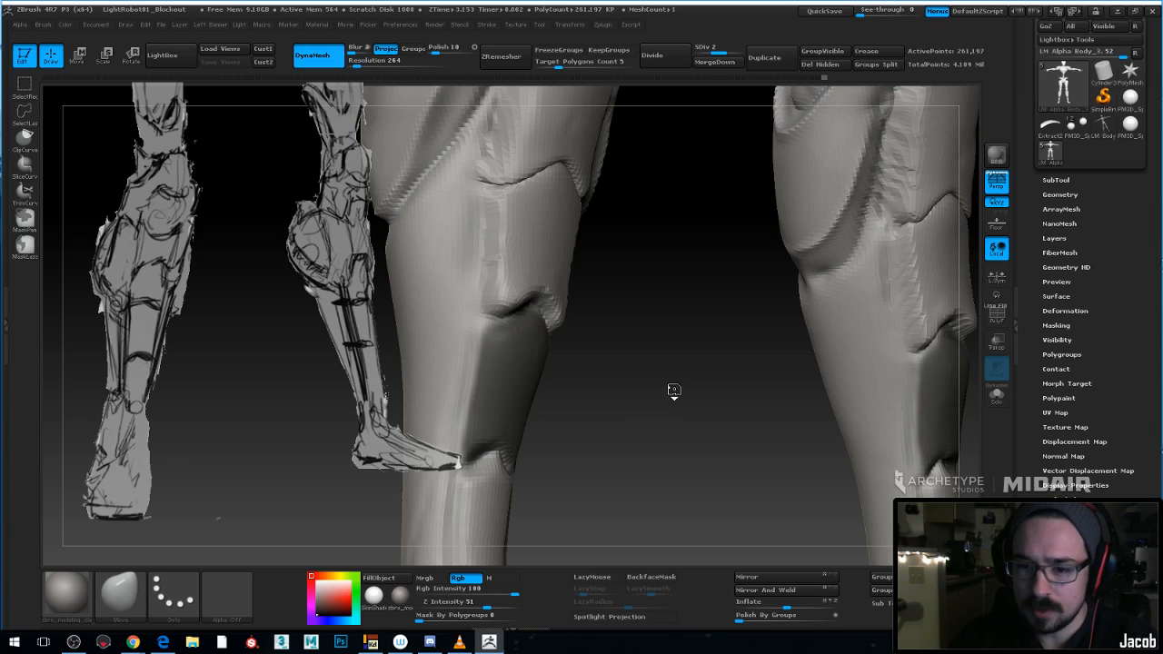
Examine the whole robot sculpt from the back, above and front to judge its overall proportions
{"action": "left_click_drag", "start_coordinate": [674, 392], "coordinate": [627, 320], "text": "alt"}
{"action": "left_click_drag", "start_coordinate": [709, 314], "coordinate": [834, 401], "text": "shift"}
{"action": "left_click_drag", "start_coordinate": [795, 306], "coordinate": [698, 291], "text": "alt"}
{"action": "left_click_drag", "start_coordinate": [756, 298], "coordinate": [576, 333]}
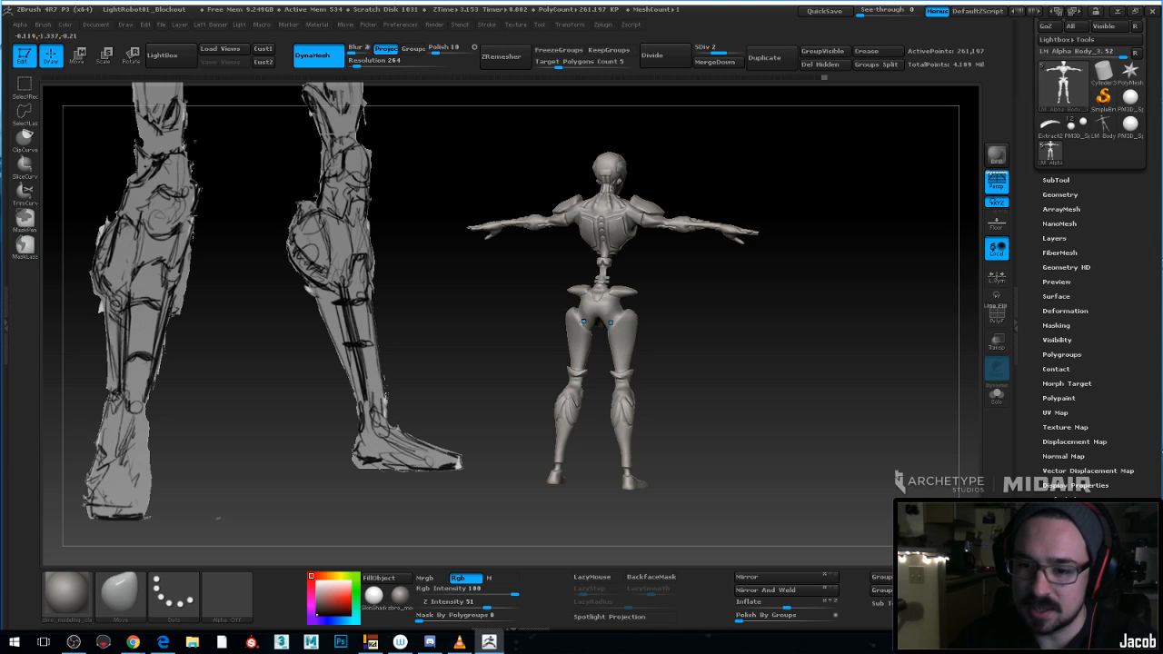
{"action": "left_click_drag", "start_coordinate": [691, 401], "coordinate": [707, 421]}
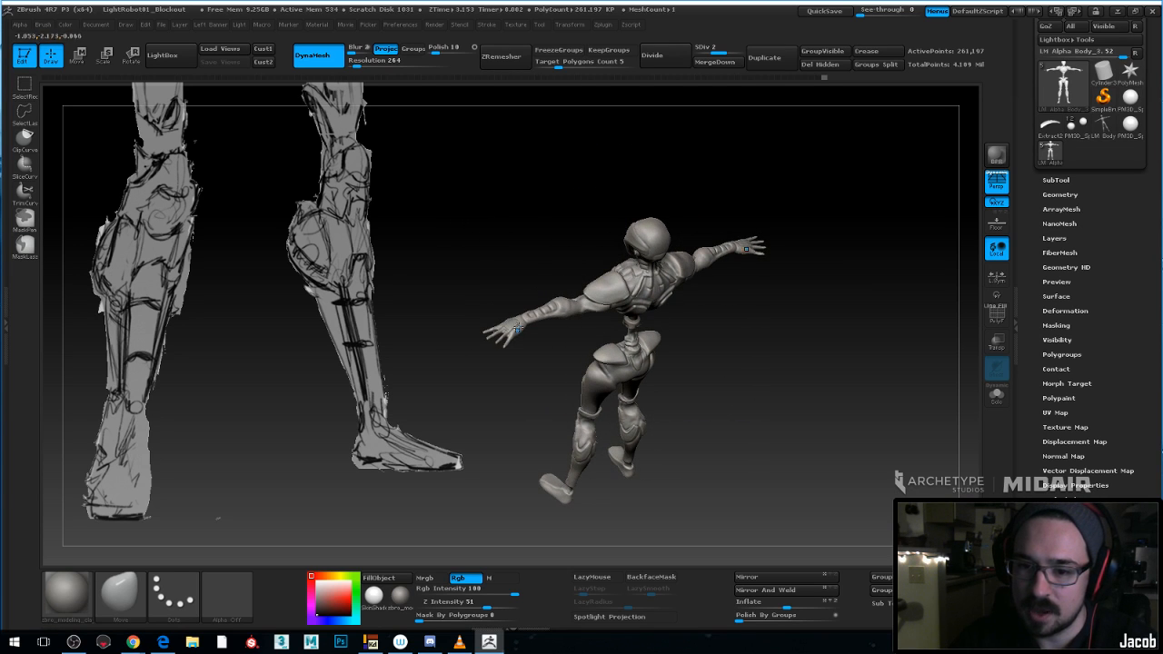
{"action": "left_click_drag", "start_coordinate": [549, 356], "coordinate": [614, 249]}
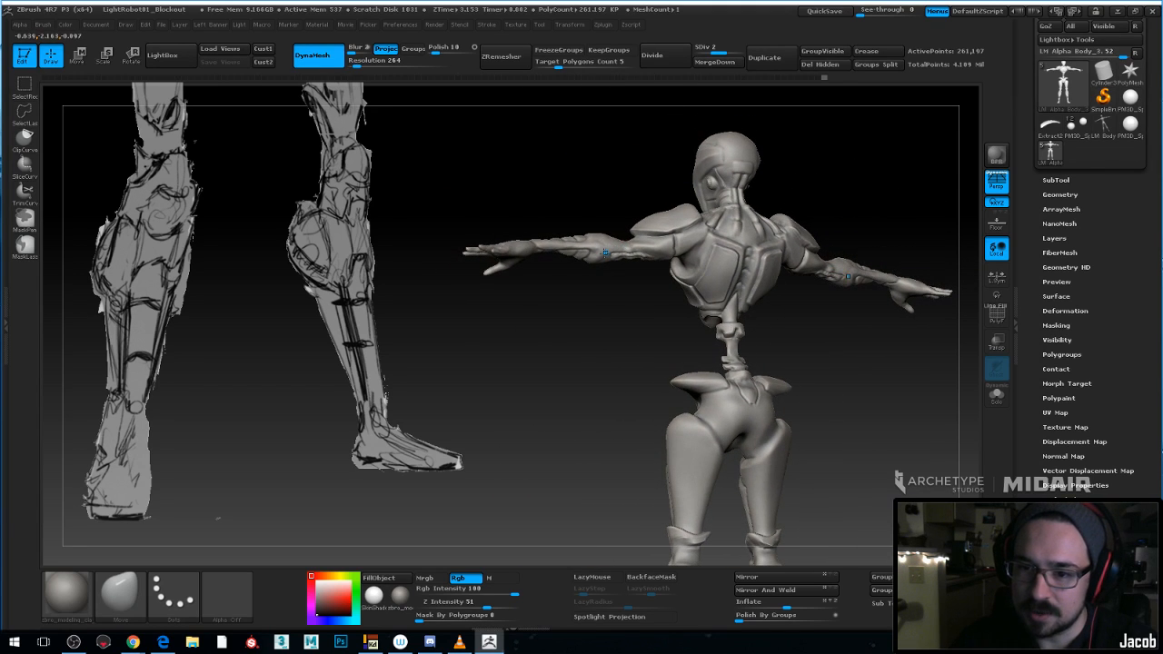
{"action": "left_click_drag", "start_coordinate": [640, 292], "coordinate": [649, 270]}
{"action": "left_click_drag", "start_coordinate": [704, 319], "coordinate": [659, 290]}
{"action": "left_click_drag", "start_coordinate": [850, 285], "coordinate": [804, 287]}
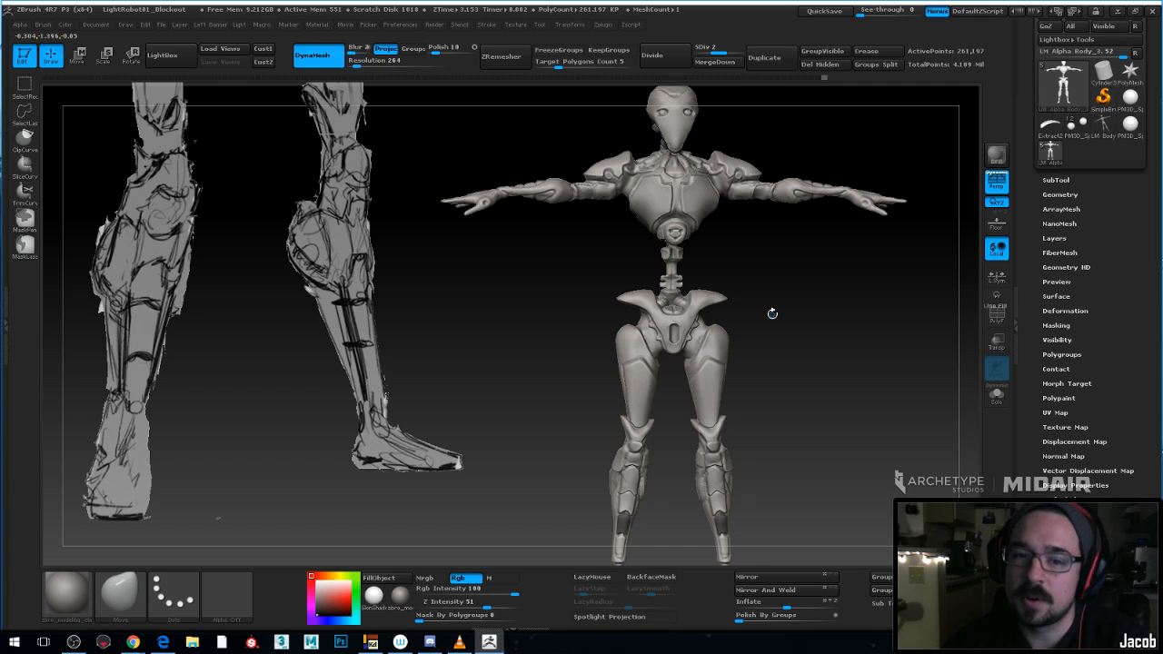
Invert the mask to free the middle shin panel and pull it forward in side view with a horizontal Transpose Move line
{"action": "left_click_drag", "start_coordinate": [812, 309], "coordinate": [812, 18], "text": "alt"}
{"action": "left_click_drag", "start_coordinate": [812, 169], "coordinate": [762, 212]}
{"action": "mouse_move", "coordinate": [703, 239]}
{"action": "left_mouse_down"}
{"action": "mouse_move", "coordinate": [718, 239]}
{"action": "mouse_move", "coordinate": [716, 188]}
{"action": "left_mouse_up"}
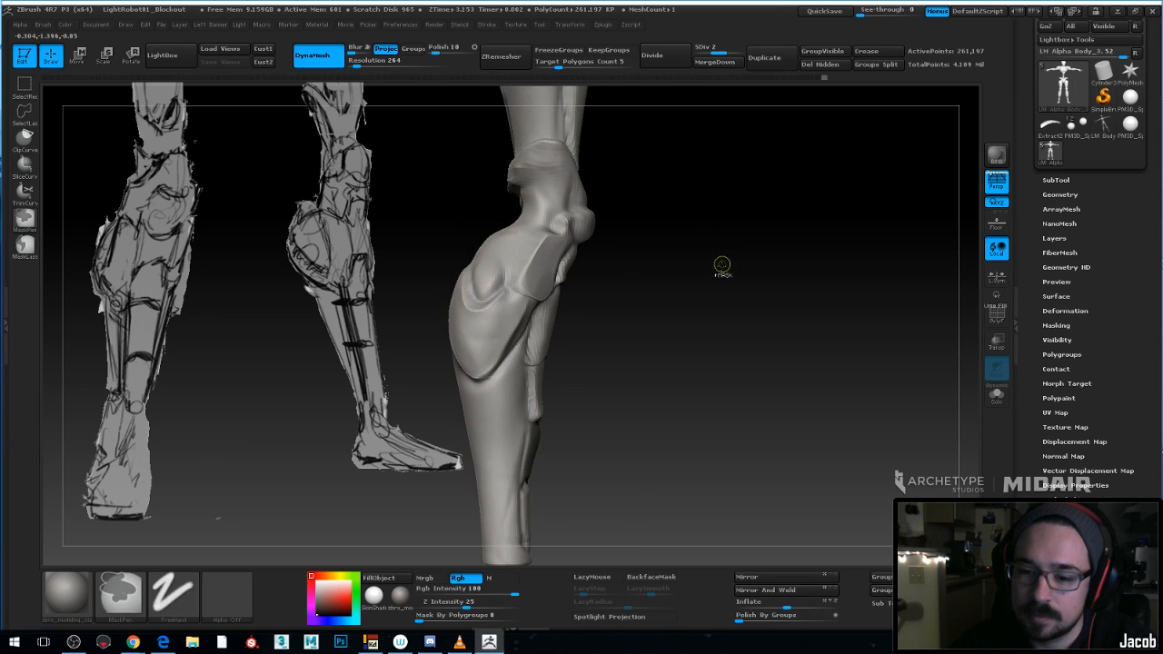
{"action": "left_click_drag", "start_coordinate": [707, 307], "coordinate": [744, 171]}
{"action": "left_click", "coordinate": [132, 56]}
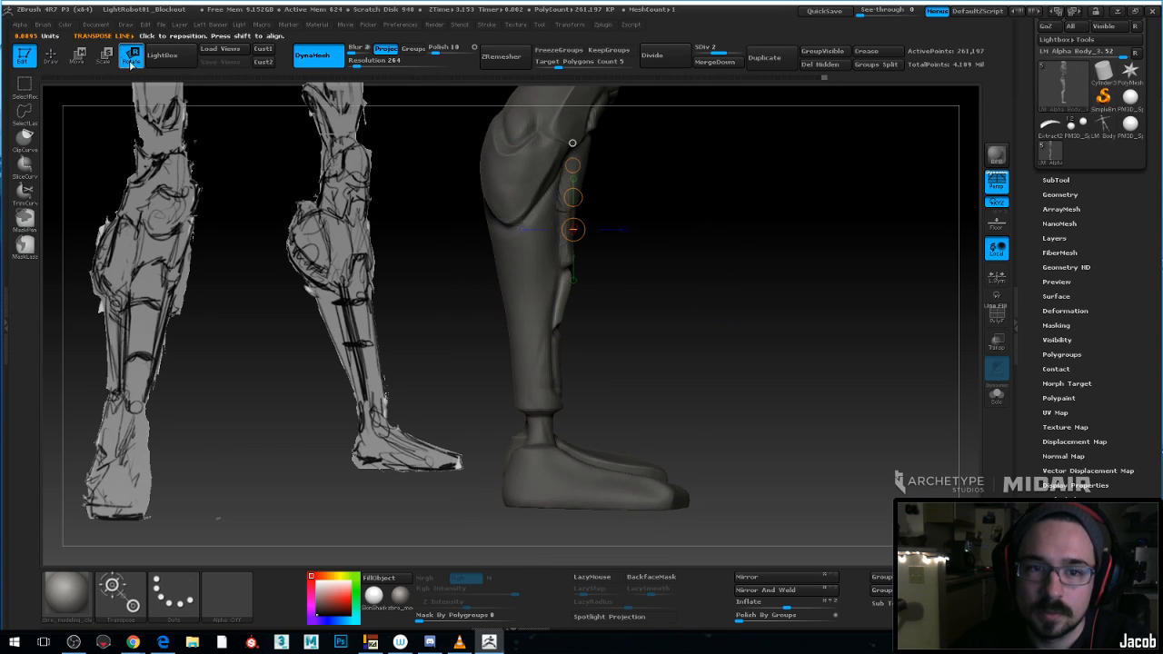
{"action": "left_click_drag", "start_coordinate": [548, 309], "coordinate": [638, 302]}
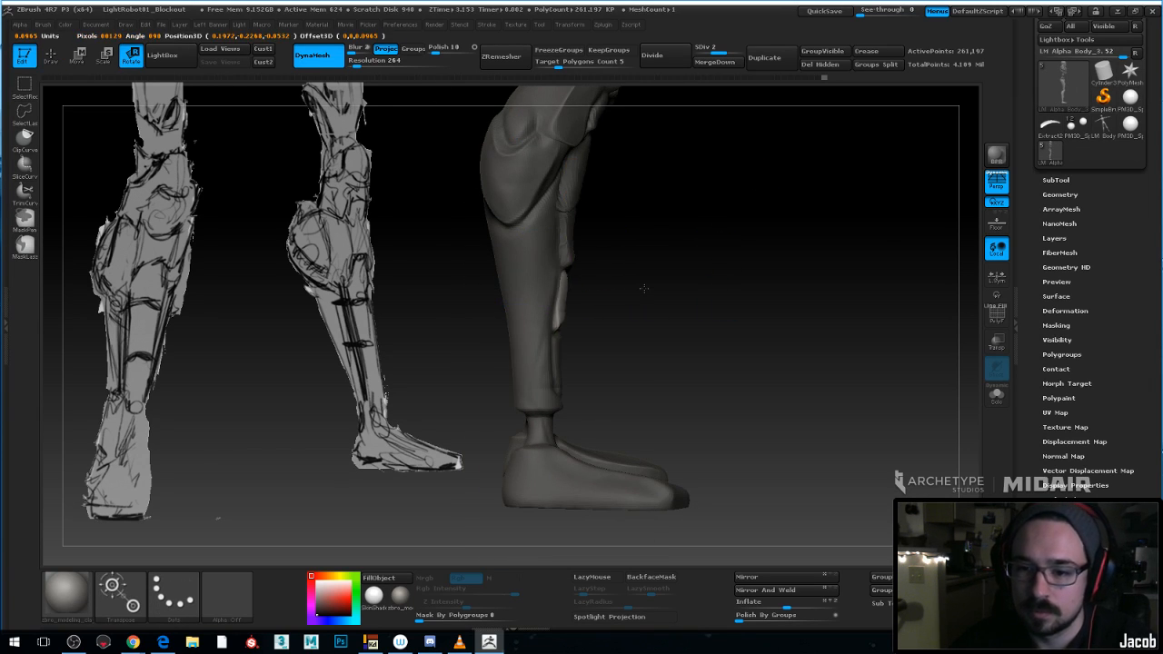
{"action": "left_click", "coordinate": [78, 57]}
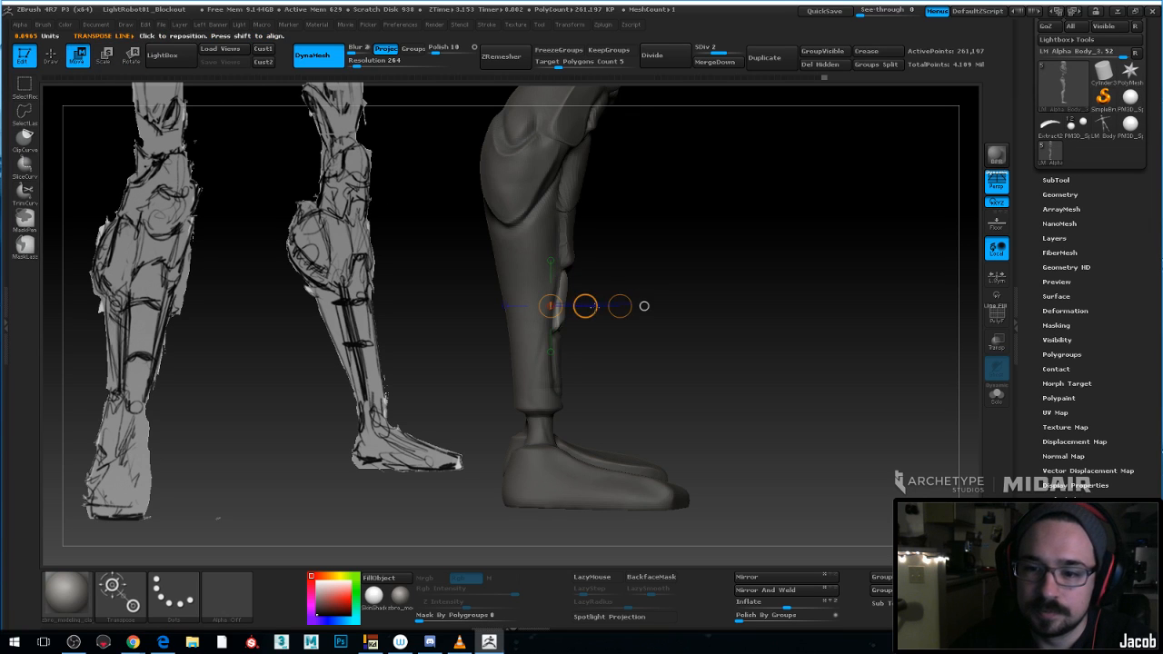
{"action": "left_click_drag", "start_coordinate": [582, 304], "coordinate": [590, 303]}
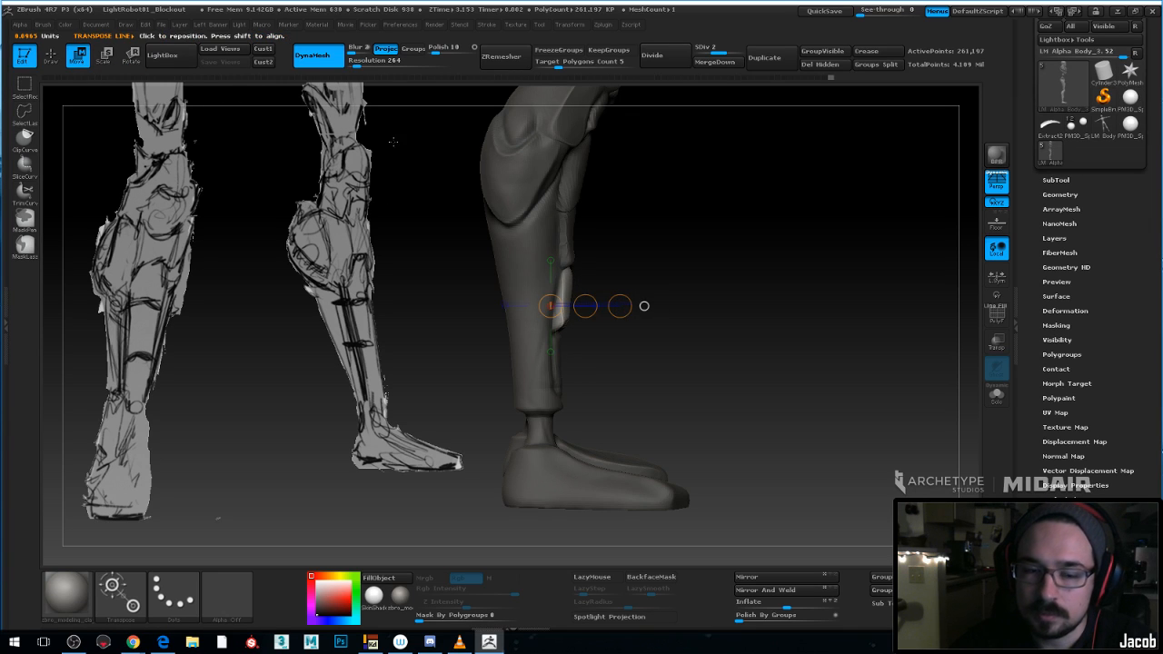
Adjust the middle shin panel with a horizontal Transpose line near its upper edge, clear the mask and return to Draw mode
{"action": "left_click", "coordinate": [134, 56]}
{"action": "left_click_drag", "start_coordinate": [571, 281], "coordinate": [647, 278], "text": "shift"}
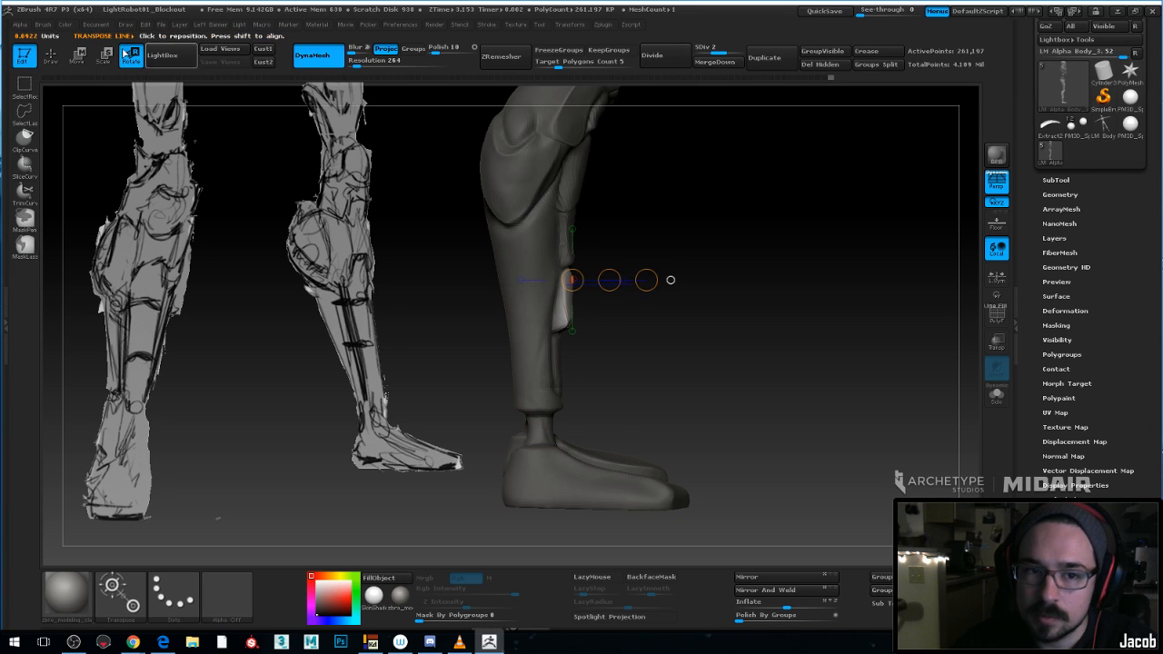
{"action": "left_click", "coordinate": [79, 56]}
{"action": "left_click_drag", "start_coordinate": [799, 300], "coordinate": [786, 335]}
{"action": "left_click_drag", "start_coordinate": [675, 330], "coordinate": [627, 318], "text": "alt"}
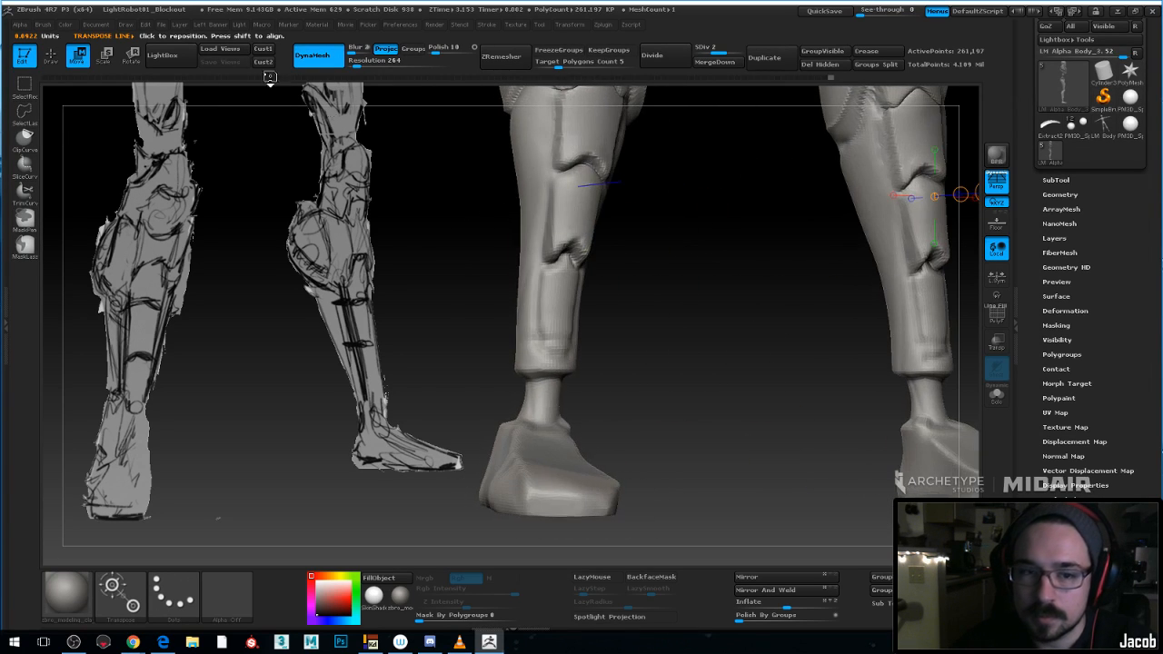
{"action": "left_click", "coordinate": [51, 54]}
Adjust the brush's draw size and paint a mask over the lower shin panel just above the ankle
{"action": "key", "text": "space"}
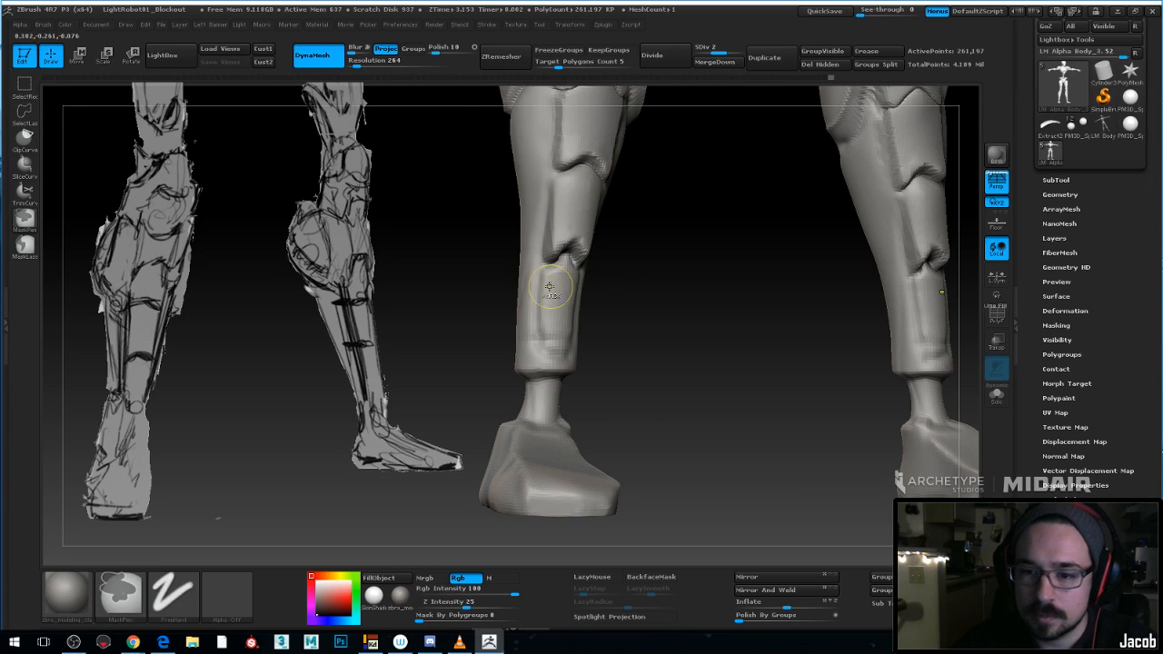
{"action": "key", "text": "space"}
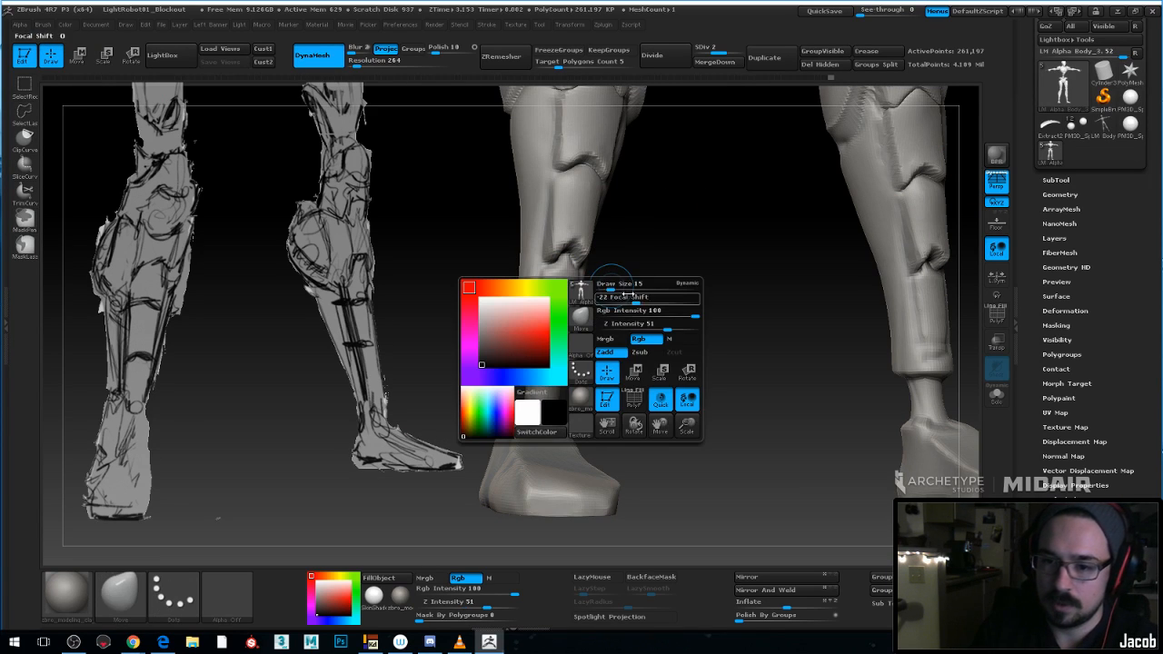
{"action": "left_click_drag", "start_coordinate": [629, 284], "coordinate": [615, 282]}
{"action": "left_click_drag", "start_coordinate": [690, 270], "coordinate": [646, 270], "text": "shift"}
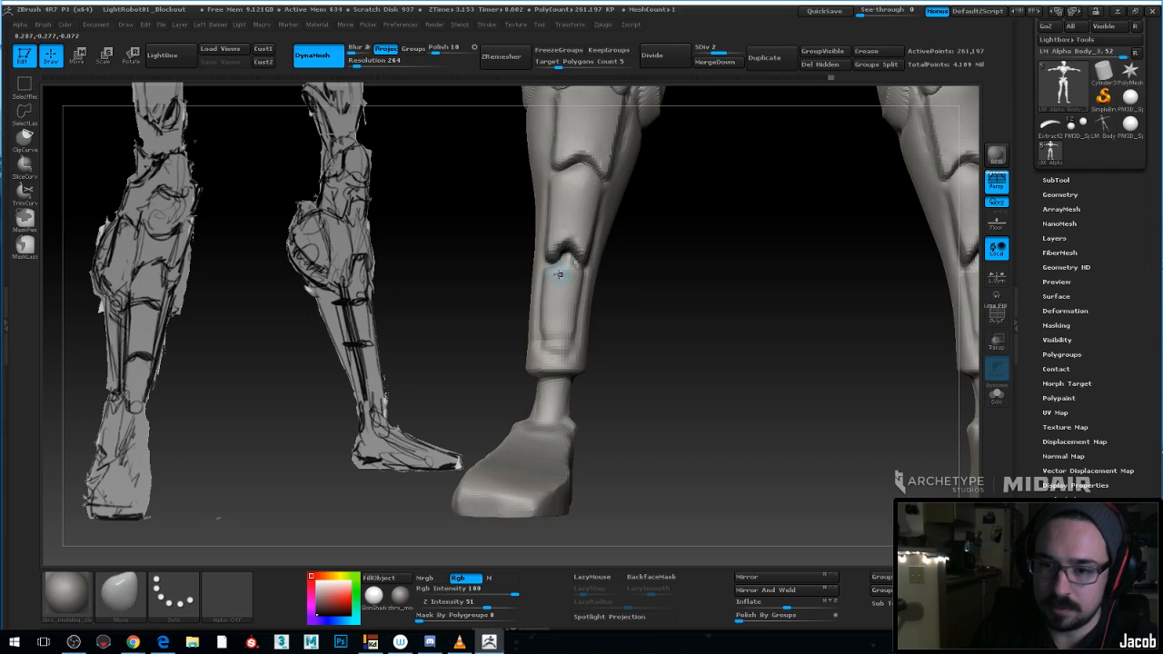
{"action": "key", "text": "ctrl"}
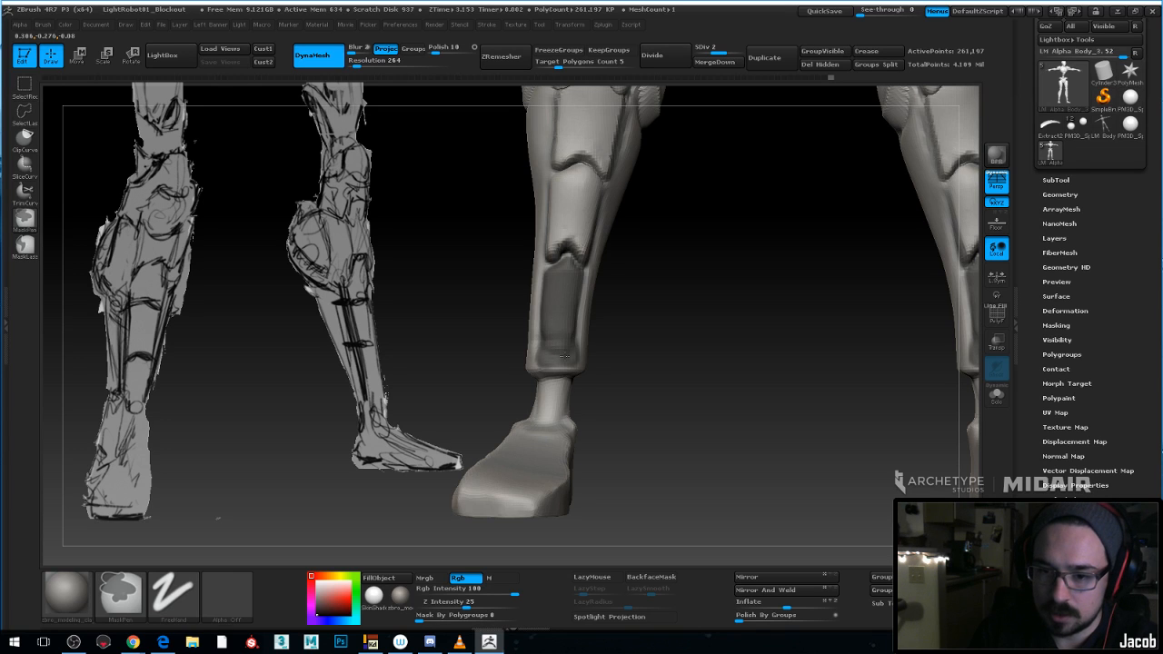
{"action": "mouse_move", "coordinate": [600, 350]}
{"action": "left_mouse_down"}
{"action": "mouse_move", "coordinate": [584, 338]}
{"action": "mouse_move", "coordinate": [552, 352]}
{"action": "left_mouse_up"}
{"action": "key", "text": "ctrl"}
{"action": "key", "text": "ctrl"}
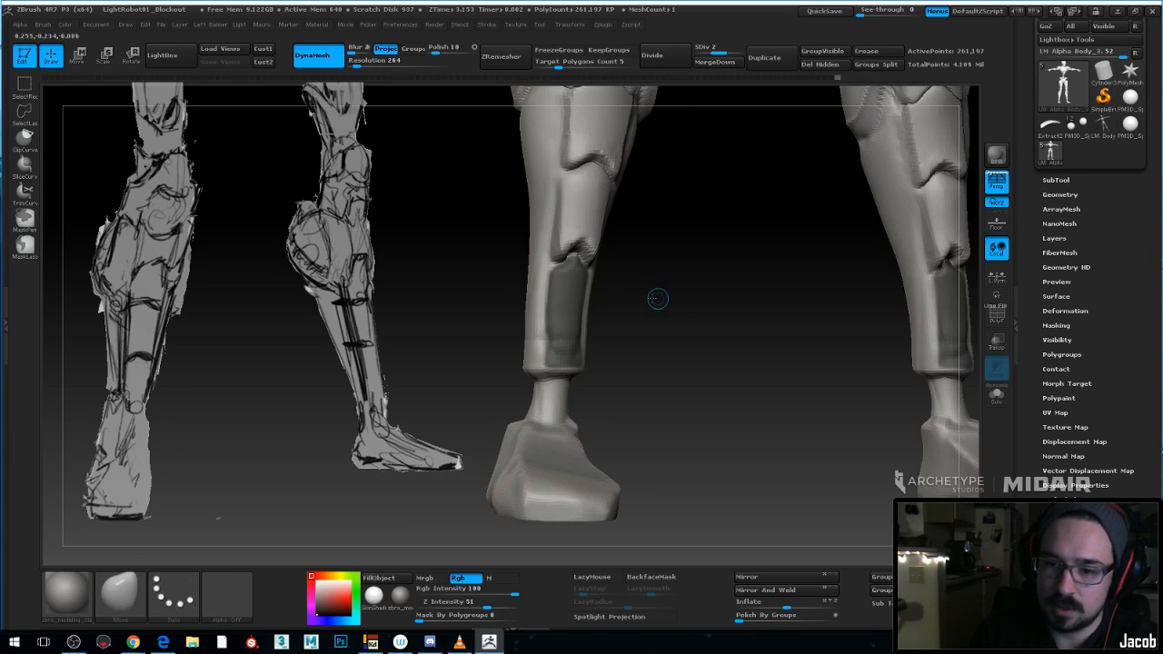
Invert the mask to free the lower shin panel and pull it forward in side view with a horizontal Transpose Move line
{"action": "mouse_move", "coordinate": [657, 299]}
{"action": "left_mouse_down"}
{"action": "mouse_move", "coordinate": [670, 304]}
{"action": "mouse_move", "coordinate": [675, 283]}
{"action": "left_mouse_up"}
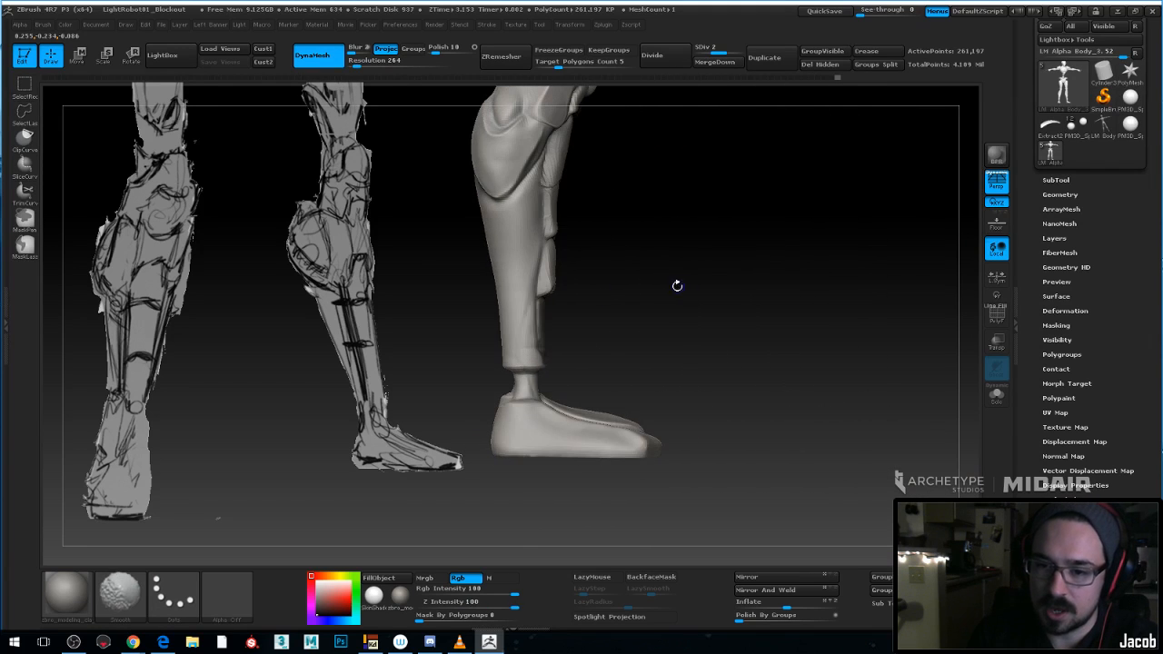
{"action": "key", "text": "space"}
{"action": "key", "text": "r"}
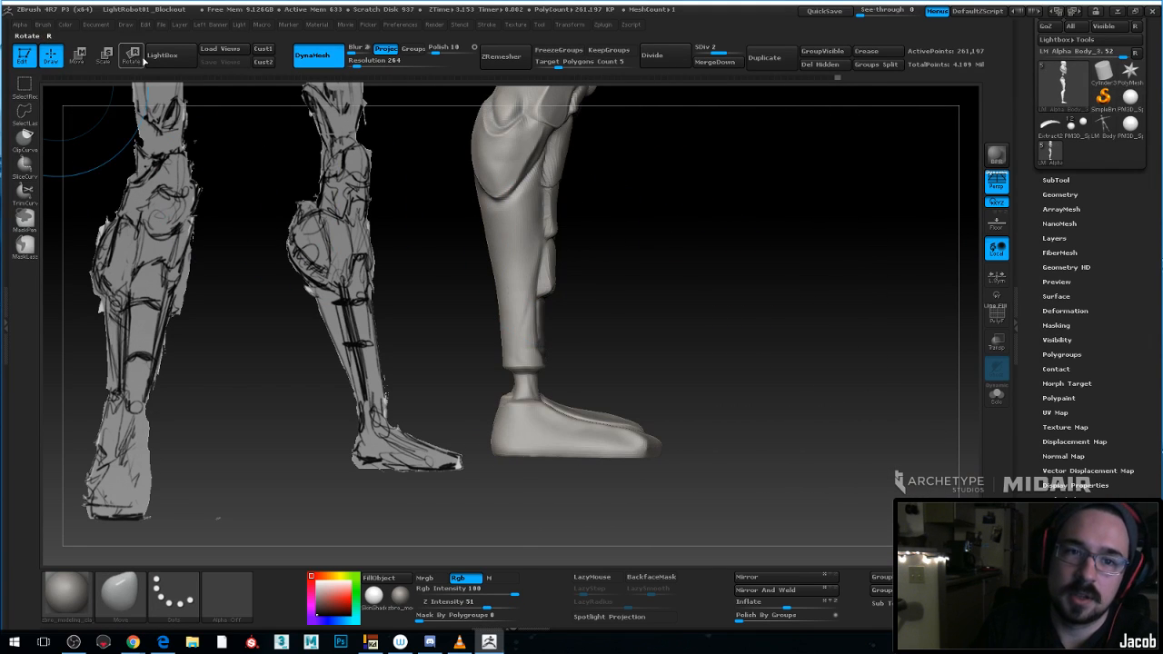
{"action": "left_click_drag", "start_coordinate": [556, 249], "coordinate": [623, 249]}
{"action": "left_click", "coordinate": [80, 55]}
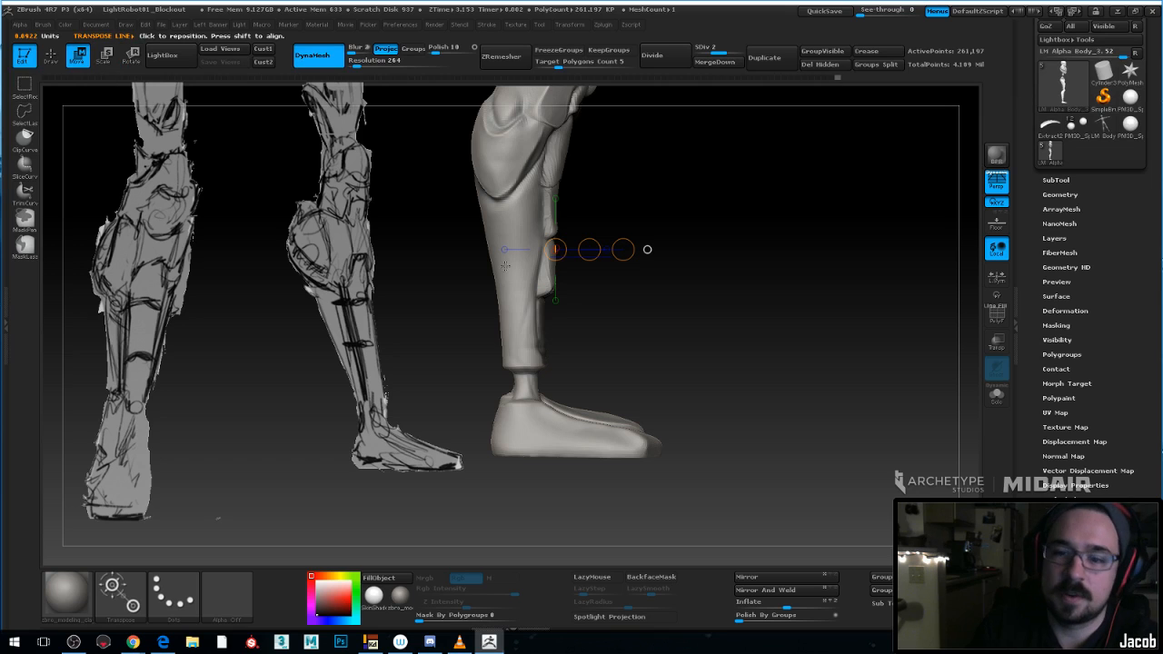
{"action": "mouse_move", "coordinate": [543, 323]}
{"action": "left_mouse_down"}
{"action": "mouse_move", "coordinate": [617, 322]}
{"action": "mouse_move", "coordinate": [606, 324]}
{"action": "left_mouse_up"}
{"action": "mouse_move", "coordinate": [578, 322]}
{"action": "left_mouse_down"}
{"action": "mouse_move", "coordinate": [628, 300]}
{"action": "mouse_move", "coordinate": [582, 325]}
{"action": "mouse_move", "coordinate": [614, 293]}
{"action": "mouse_move", "coordinate": [577, 303]}
{"action": "left_mouse_up"}
{"action": "left_click", "coordinate": [659, 263], "text": "ctrl"}
{"action": "left_click", "coordinate": [133, 57]}
{"action": "left_click", "coordinate": [80, 55]}
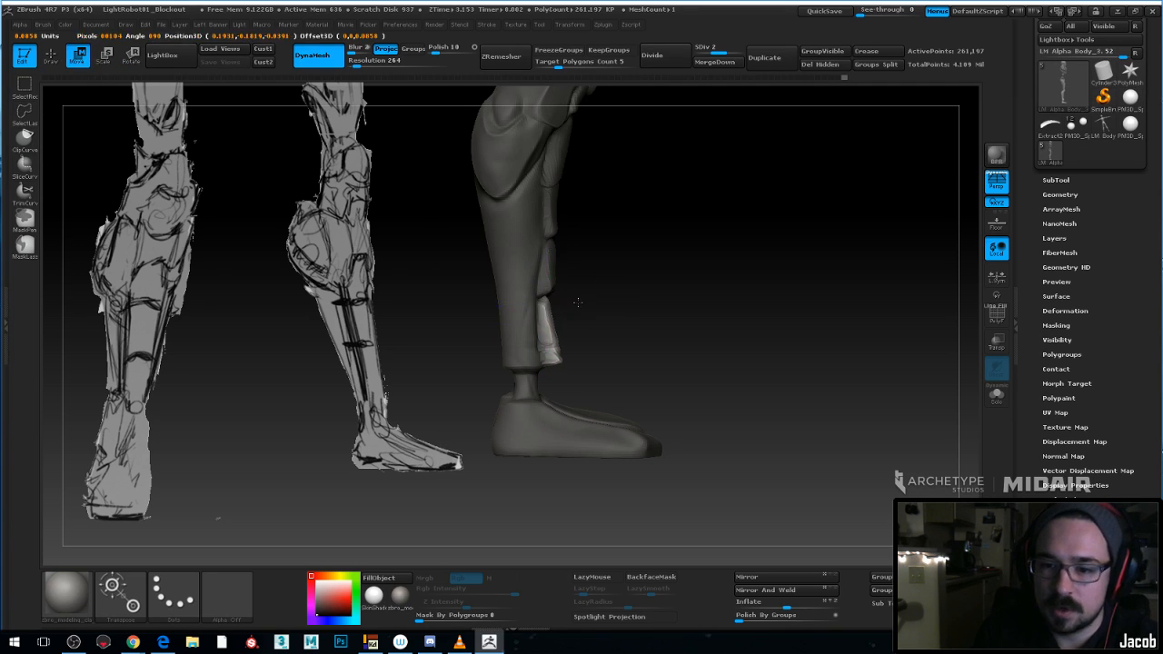
Undo the last adjustment, reposition the lower shin panel in front view with a horizontal Transpose line and return to Draw mode
{"action": "left_click_drag", "start_coordinate": [656, 267], "coordinate": [570, 230], "text": "shift"}
{"action": "right_click_drag", "start_coordinate": [539, 219], "coordinate": [227, 146], "text": "ctrl"}
{"action": "key", "text": "ctrl+z"}
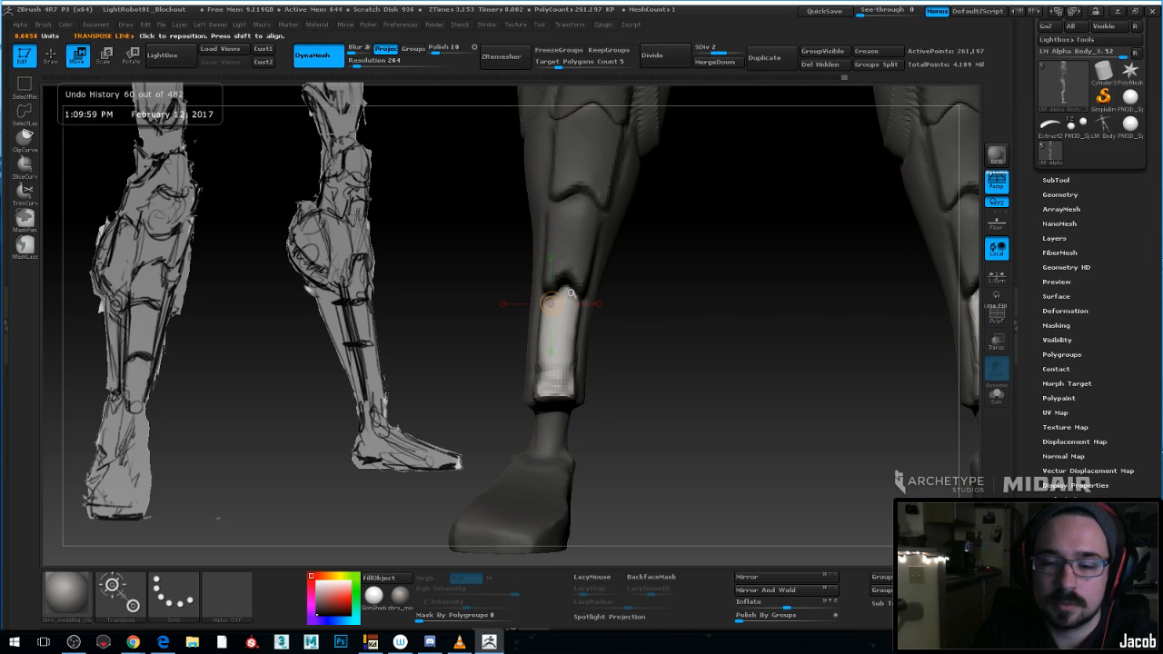
{"action": "mouse_move", "coordinate": [556, 352]}
{"action": "left_mouse_down"}
{"action": "mouse_move", "coordinate": [459, 379]}
{"action": "mouse_move", "coordinate": [450, 352]}
{"action": "mouse_move", "coordinate": [425, 352]}
{"action": "left_mouse_up"}
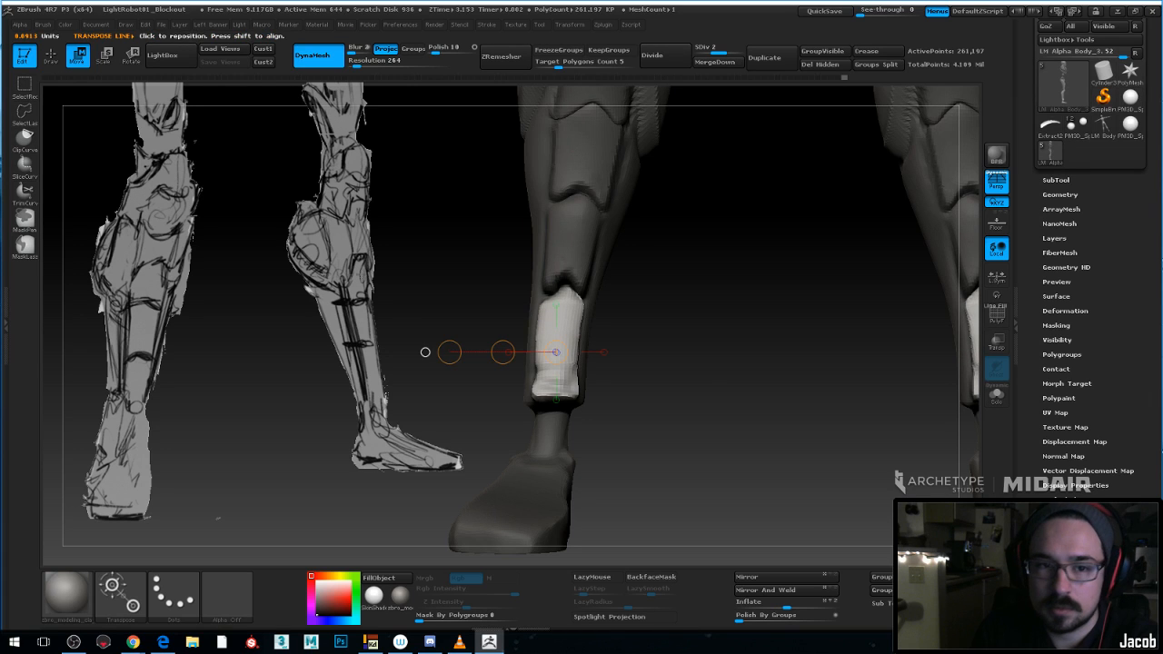
{"action": "left_click", "coordinate": [54, 56]}
Reshape the bottom of the lower shin panel with the Move brush and flatten it with hPolish at draw size 53
{"action": "key", "text": "space"}
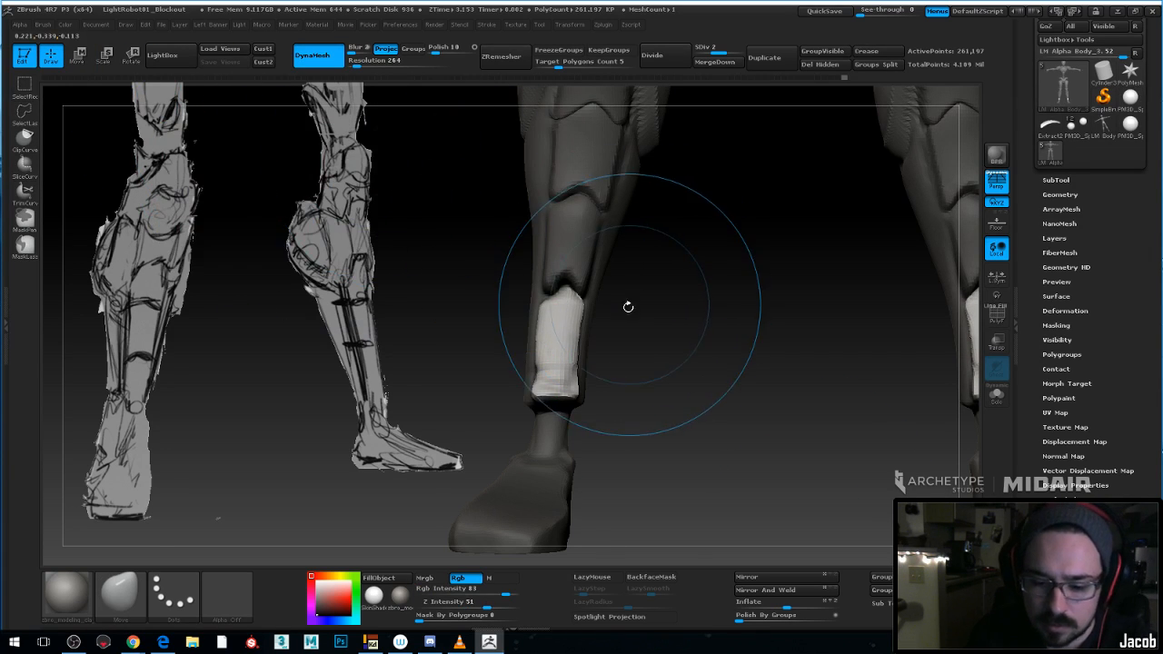
{"action": "key", "text": "b"}
{"action": "key", "text": "v"}
{"action": "mouse_move", "coordinate": [545, 380]}
{"action": "left_mouse_down"}
{"action": "mouse_move", "coordinate": [571, 389]}
{"action": "mouse_move", "coordinate": [519, 390]}
{"action": "mouse_move", "coordinate": [590, 394]}
{"action": "mouse_move", "coordinate": [523, 391]}
{"action": "left_mouse_up"}
{"action": "key", "text": "space"}
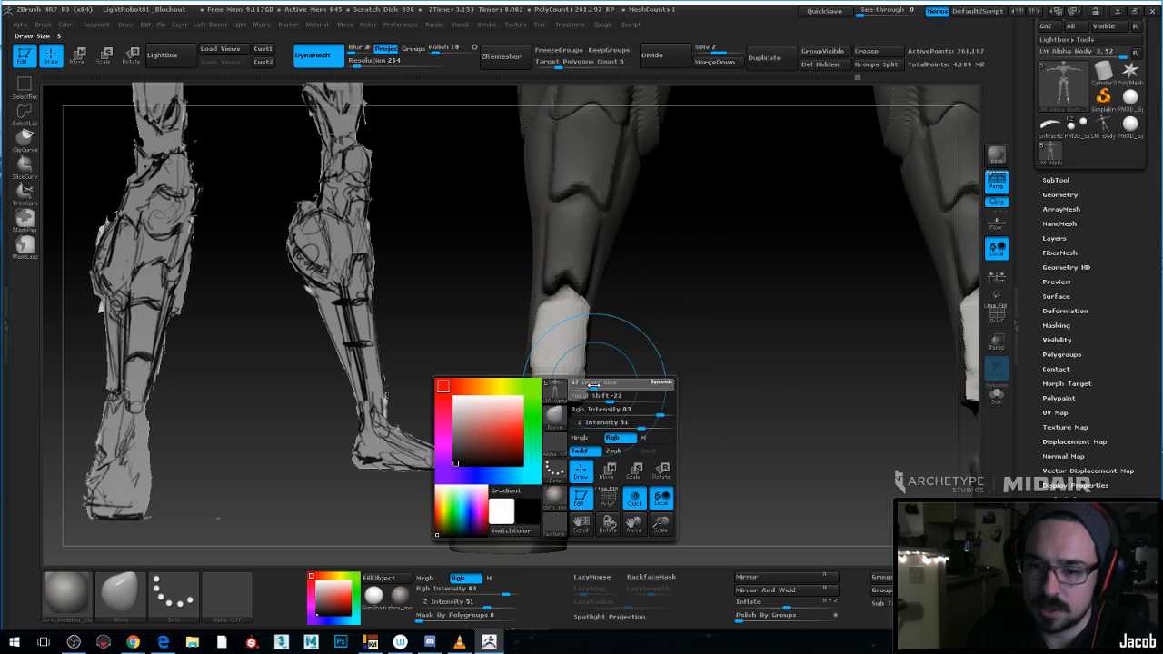
{"action": "key", "text": "space"}
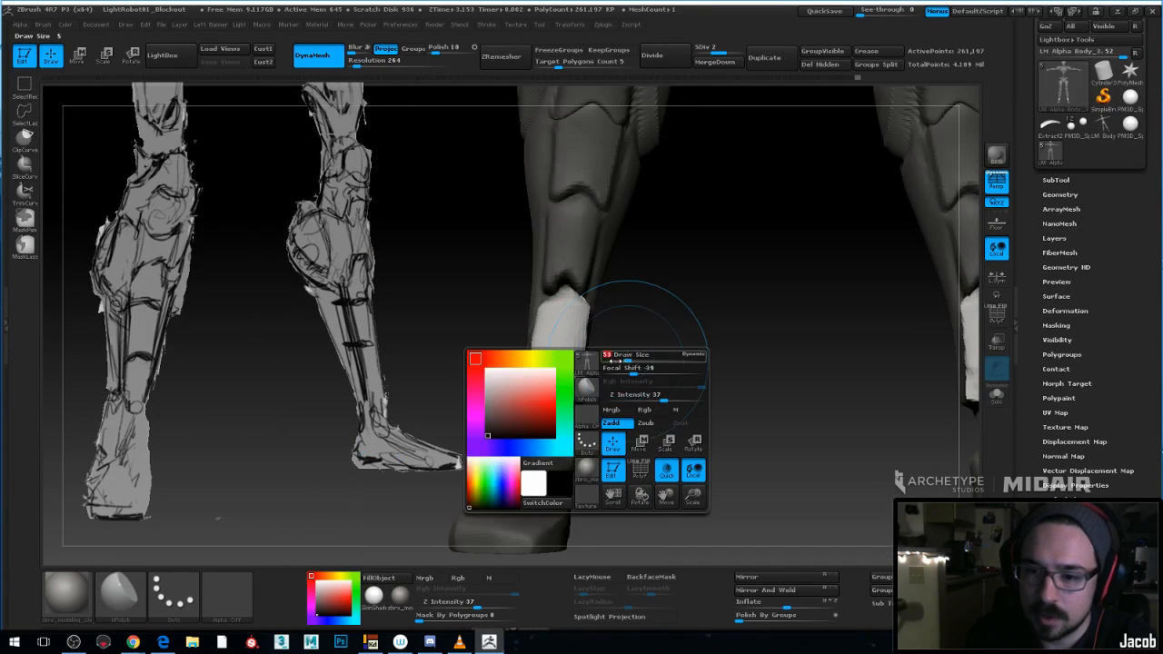
{"action": "mouse_move", "coordinate": [621, 336]}
{"action": "left_mouse_down"}
{"action": "mouse_move", "coordinate": [685, 333]}
{"action": "mouse_move", "coordinate": [576, 378]}
{"action": "left_mouse_up"}
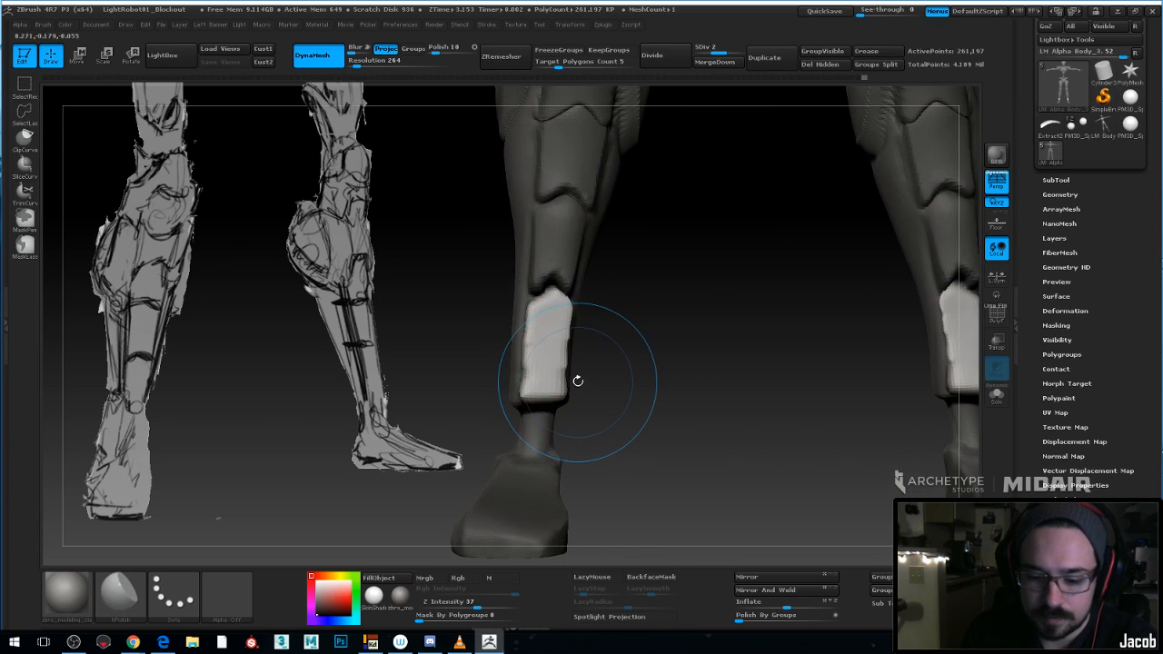
Refine the outline and bottom edge of the lower shin panel with the Move brush
{"action": "key", "text": "b"}
{"action": "key", "text": "m"}
{"action": "key", "text": "v"}
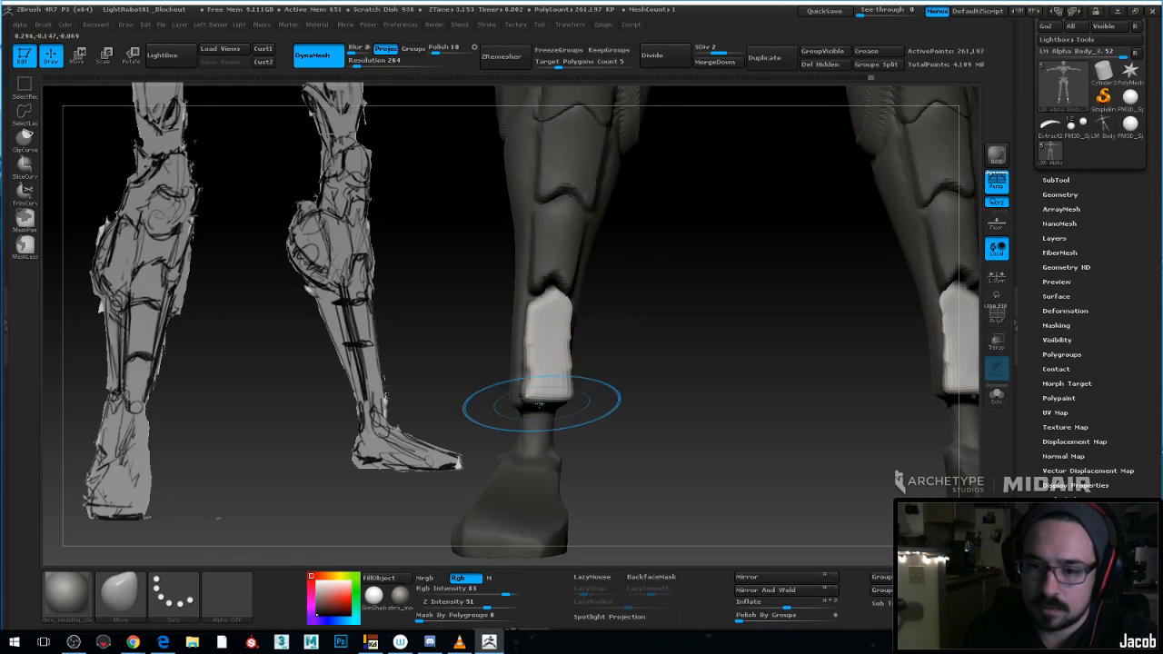
{"action": "mouse_move", "coordinate": [626, 358]}
{"action": "left_mouse_down"}
{"action": "mouse_move", "coordinate": [568, 349]}
{"action": "mouse_move", "coordinate": [630, 324]}
{"action": "mouse_move", "coordinate": [788, 320]}
{"action": "left_mouse_up"}
Adjust the lower shin panel with a Transpose Move line placed in side view and return to Draw mode
{"action": "key", "text": "space"}
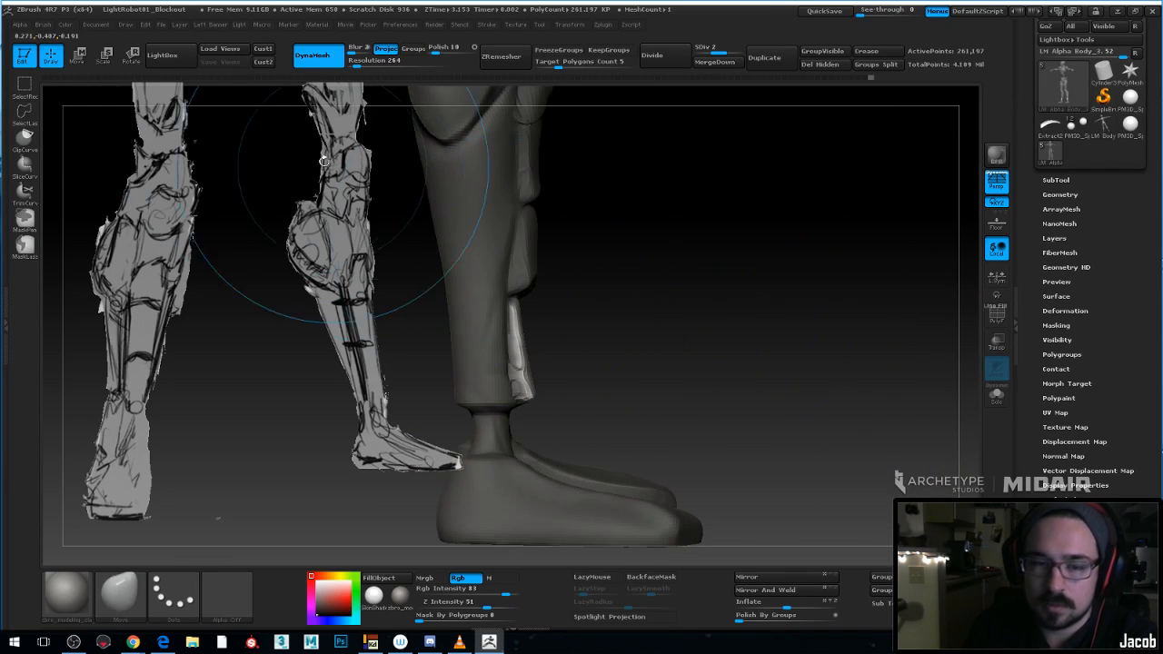
{"action": "left_click", "coordinate": [78, 55]}
{"action": "left_click_drag", "start_coordinate": [516, 344], "coordinate": [601, 289]}
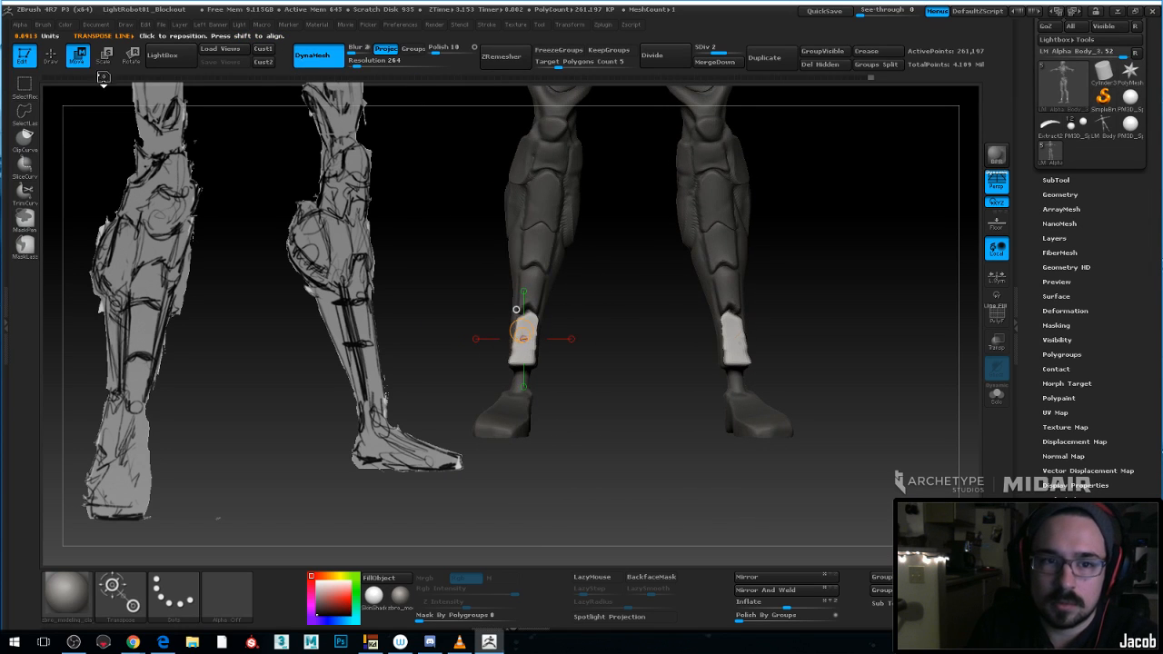
{"action": "key", "text": "q"}
Clear the mask around the lower shin panels and check the whole robot's proportions from the front
{"action": "key", "text": "space"}
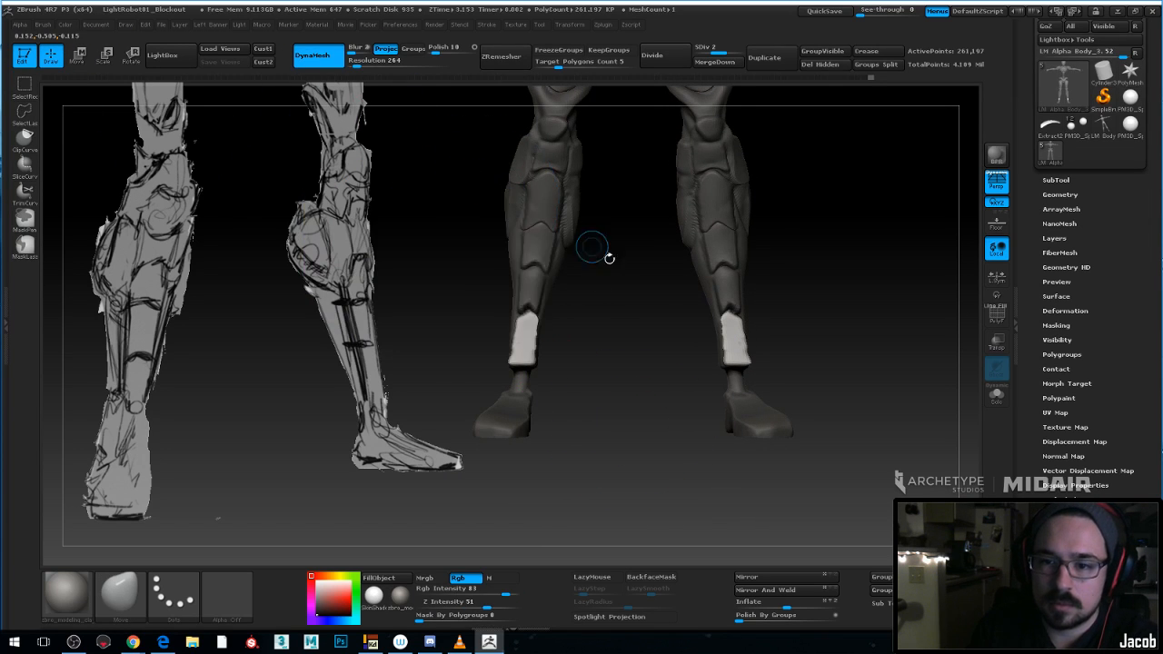
{"action": "mouse_move", "coordinate": [609, 258]}
{"action": "left_mouse_down"}
{"action": "mouse_move", "coordinate": [547, 325]}
{"action": "mouse_move", "coordinate": [531, 320]}
{"action": "left_mouse_up"}
{"action": "key", "text": "shift"}
{"action": "left_click_drag", "start_coordinate": [575, 324], "coordinate": [704, 320]}
{"action": "mouse_move", "coordinate": [595, 301]}
{"action": "right_mouse_down", "text": "ctrl"}
{"action": "mouse_move", "coordinate": [695, 281]}
{"action": "mouse_move", "coordinate": [702, 268]}
{"action": "right_mouse_up", "text": "ctrl"}
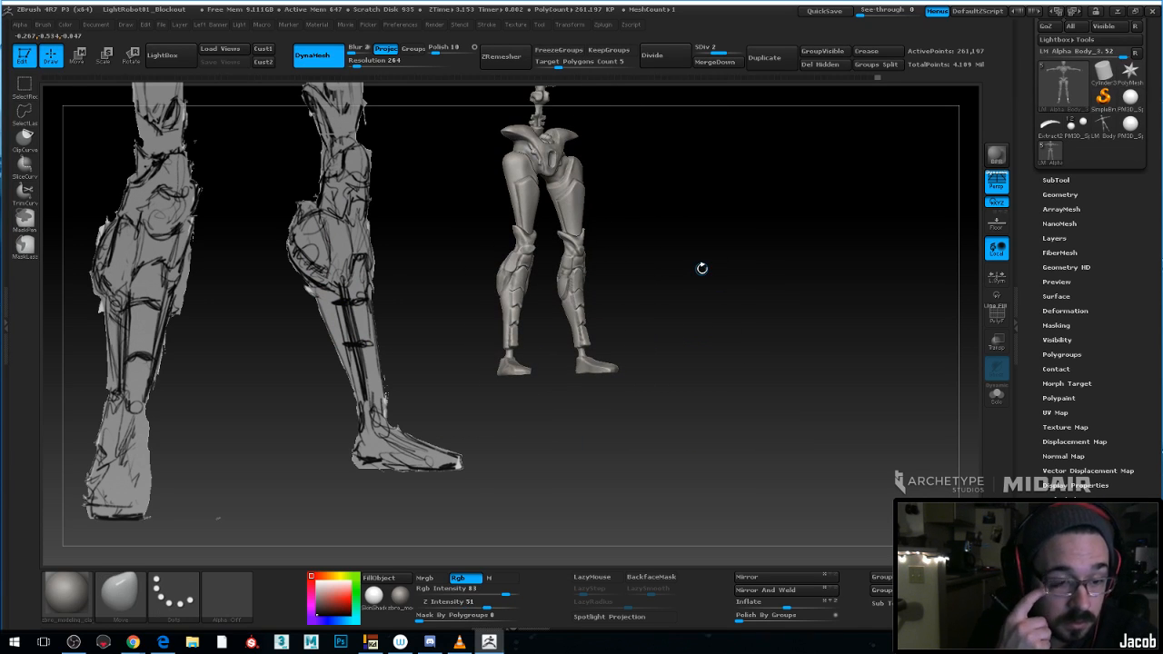
{"action": "left_click_drag", "start_coordinate": [739, 221], "coordinate": [718, 298], "text": "shift"}
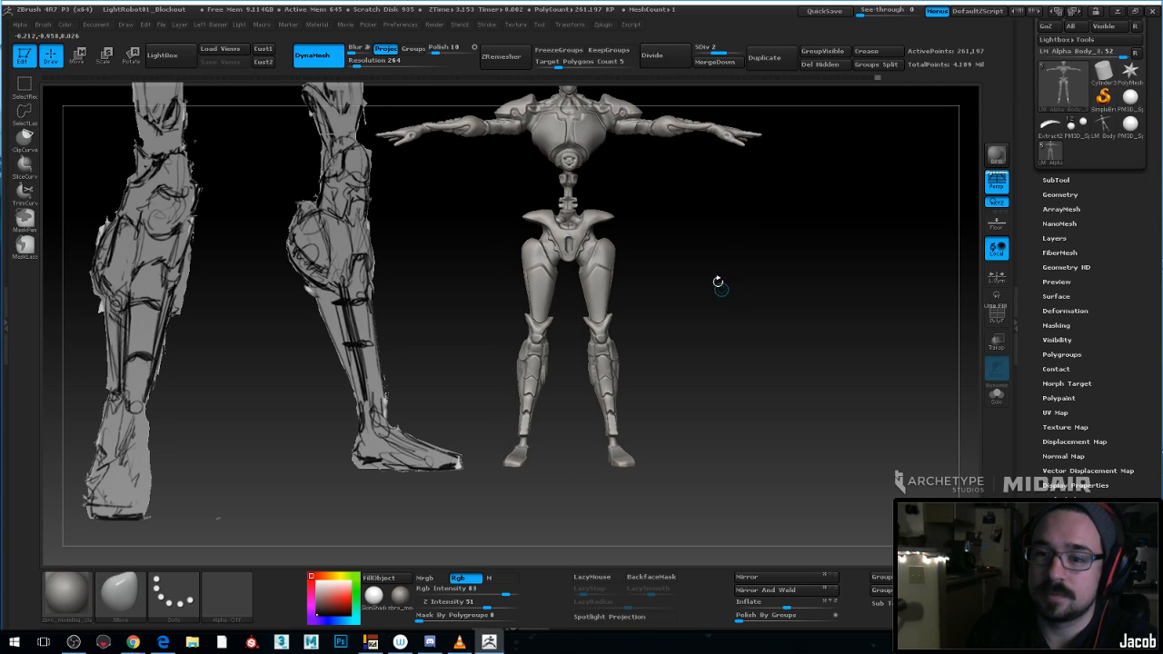
{"action": "left_click_drag", "start_coordinate": [717, 243], "coordinate": [773, 479], "text": "alt"}
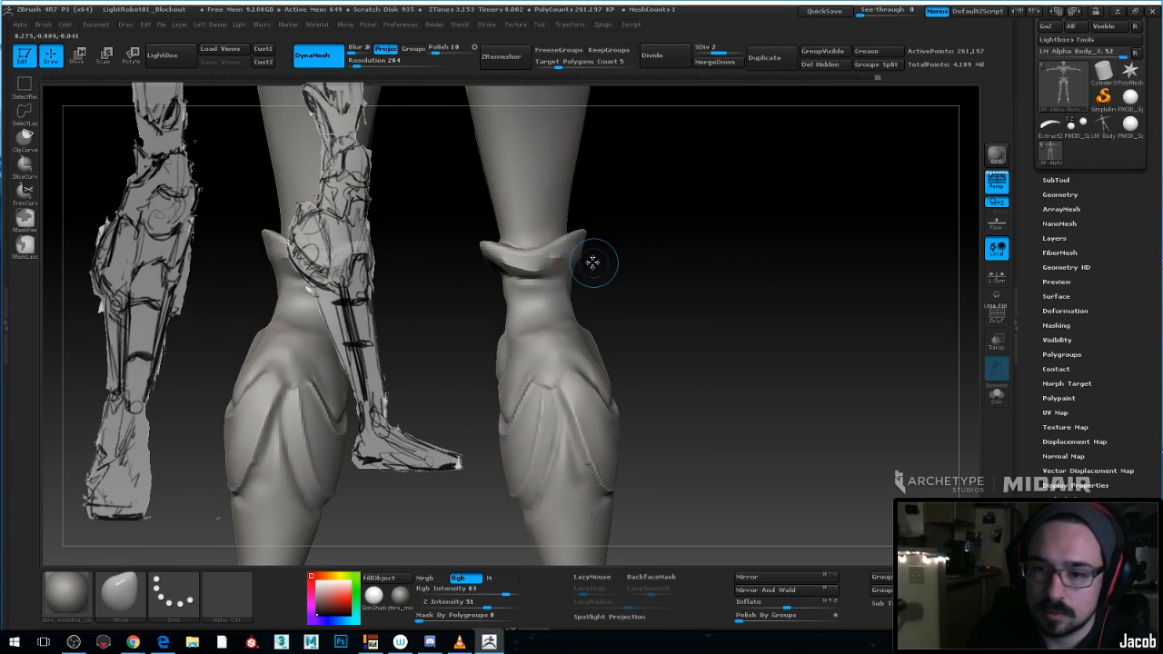
Adjust and smooth the raised cuff at the back of the knee
{"action": "key", "text": "space"}
{"action": "key", "text": "shift"}
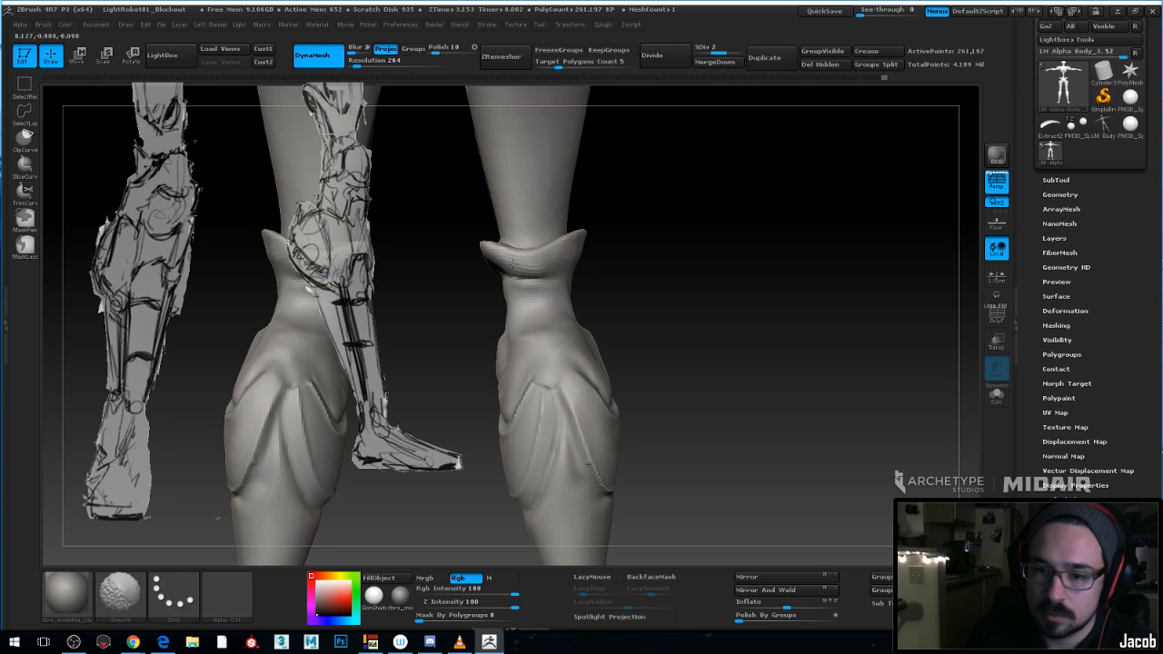
{"action": "left_click_drag", "start_coordinate": [610, 243], "coordinate": [714, 258], "text": "alt"}
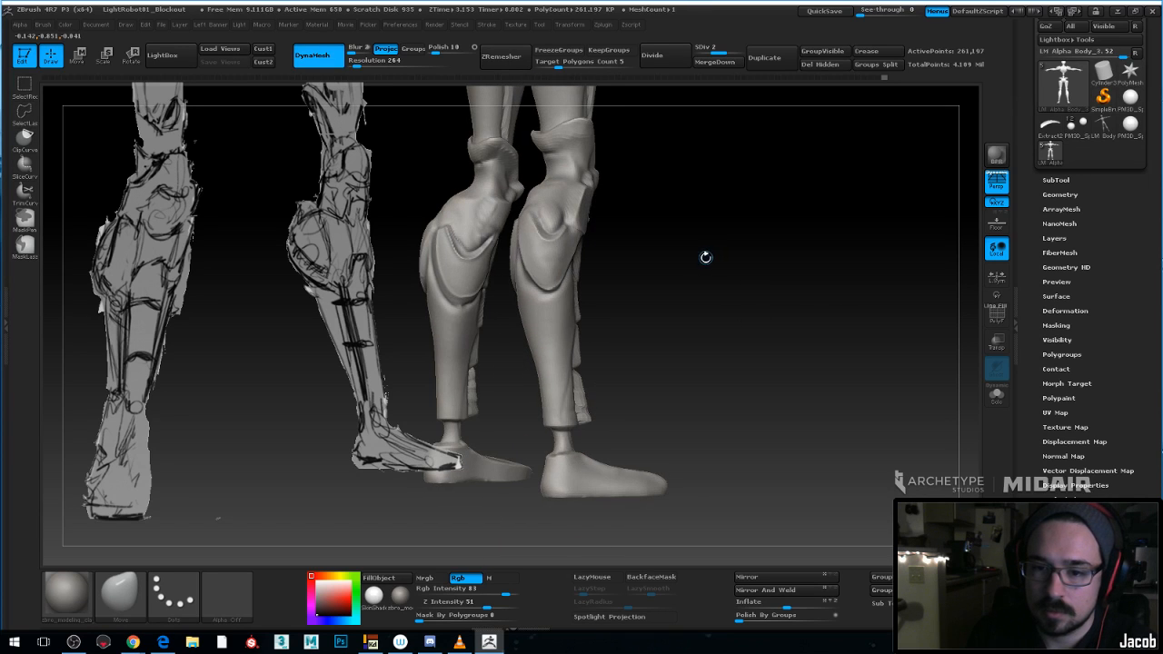
Build up the notch on the outer calf with the ClayBuildup brush and smooth the strokes
{"action": "mouse_move", "coordinate": [635, 223]}
{"action": "left_mouse_down"}
{"action": "mouse_move", "coordinate": [649, 228]}
{"action": "mouse_move", "coordinate": [610, 228]}
{"action": "mouse_move", "coordinate": [623, 238]}
{"action": "left_mouse_up"}
{"action": "key", "text": "space"}
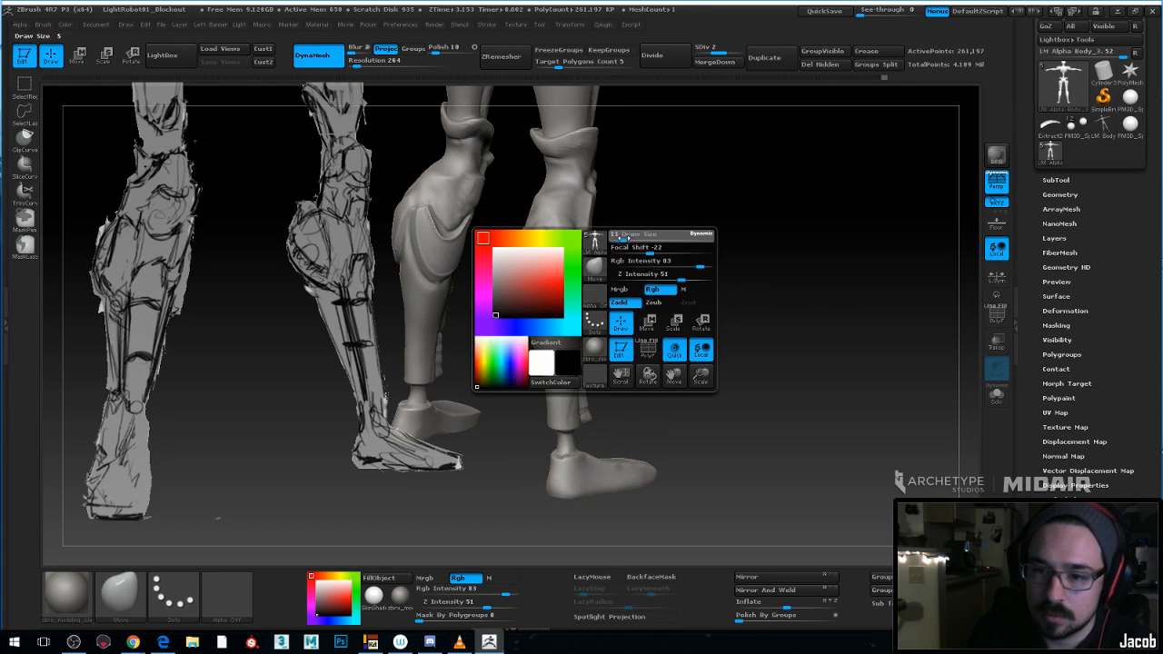
{"action": "key", "text": "b"}
{"action": "key", "text": "c"}
{"action": "key", "text": "b"}
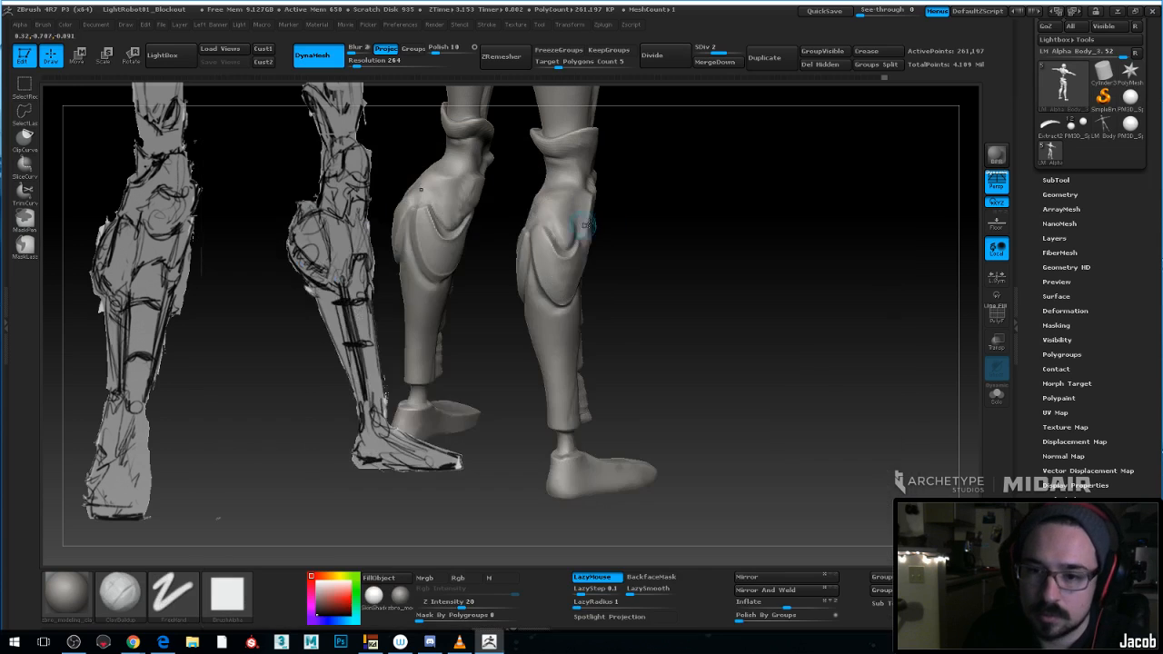
{"action": "key", "text": "shift"}
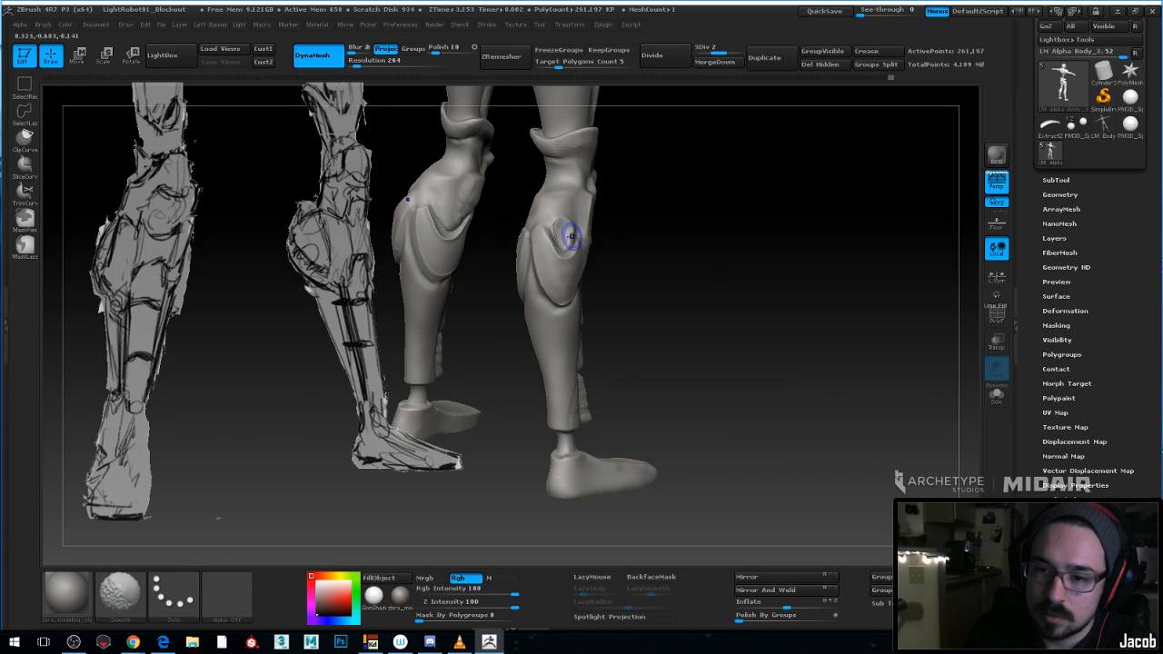
Raise the subdivision level to 3 and turn on the polyframe display to check the mesh density on the shin plates
{"action": "mouse_move", "coordinate": [727, 231]}
{"action": "left_mouse_down"}
{"action": "mouse_move", "coordinate": [565, 227]}
{"action": "mouse_move", "coordinate": [648, 236]}
{"action": "mouse_move", "coordinate": [741, 291]}
{"action": "left_mouse_up"}
{"action": "key", "text": "shift"}
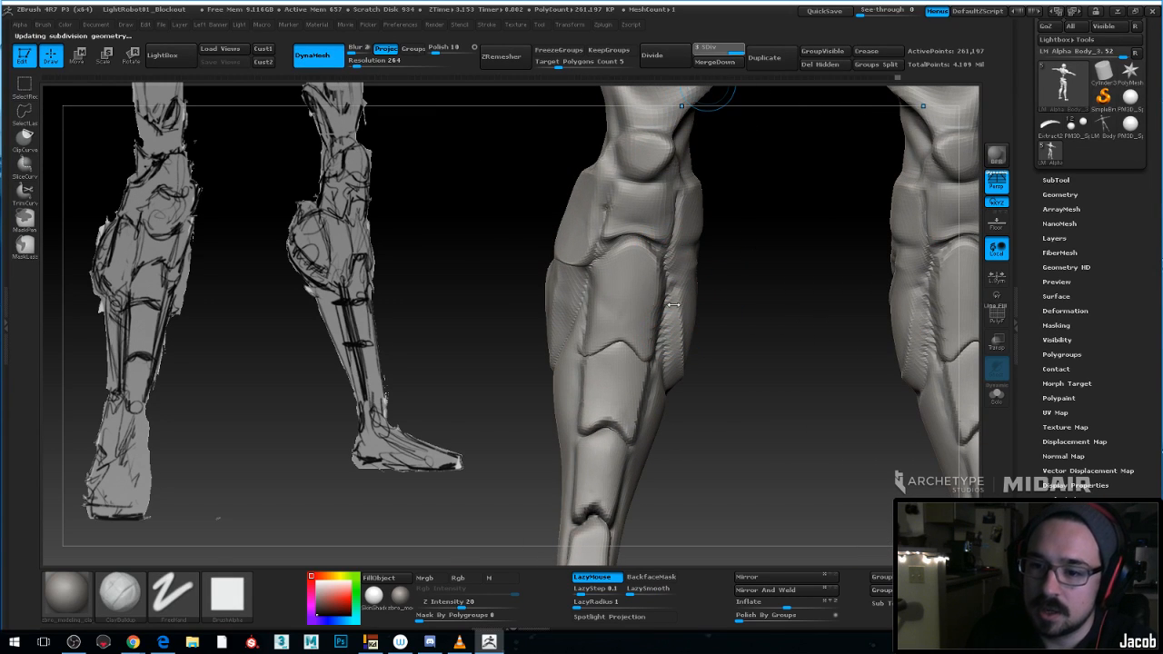
{"action": "key", "text": "space"}
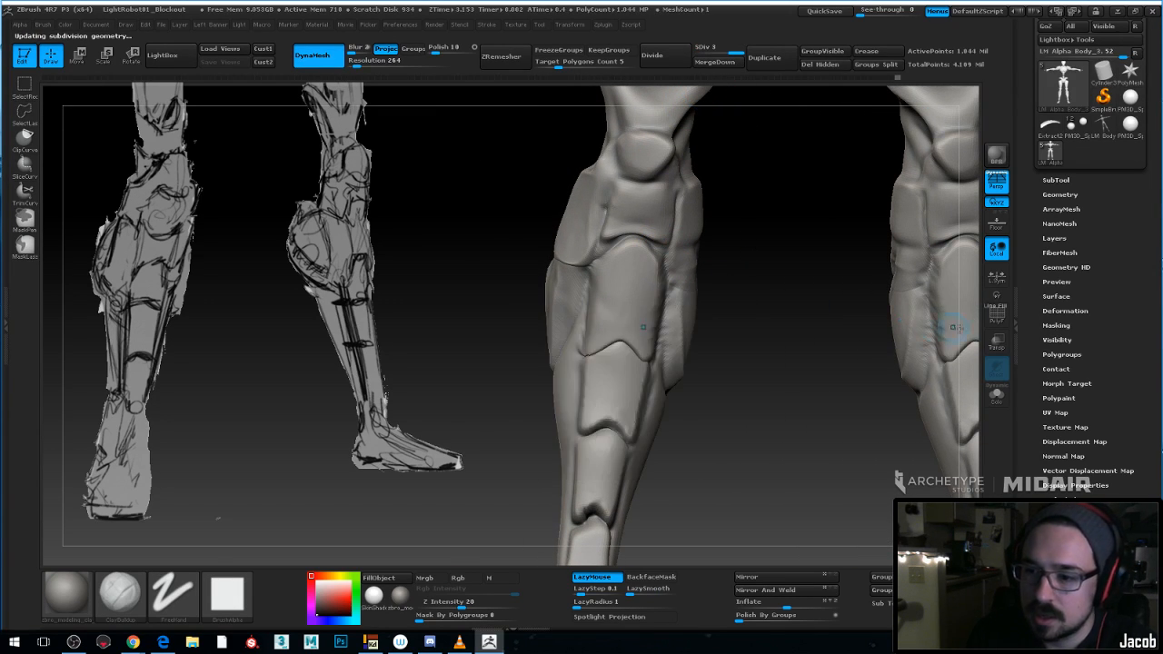
{"action": "left_click", "coordinate": [995, 323]}
{"action": "mouse_move", "coordinate": [792, 314]}
{"action": "left_mouse_down", "text": "alt"}
{"action": "mouse_move", "coordinate": [883, 348]}
{"action": "mouse_move", "coordinate": [724, 350]}
{"action": "left_mouse_up", "text": "alt"}
Carve the crease beside the large front shin plate with the Dam_Standard brush and subdivide the mesh to level 4
{"action": "key", "text": "b"}
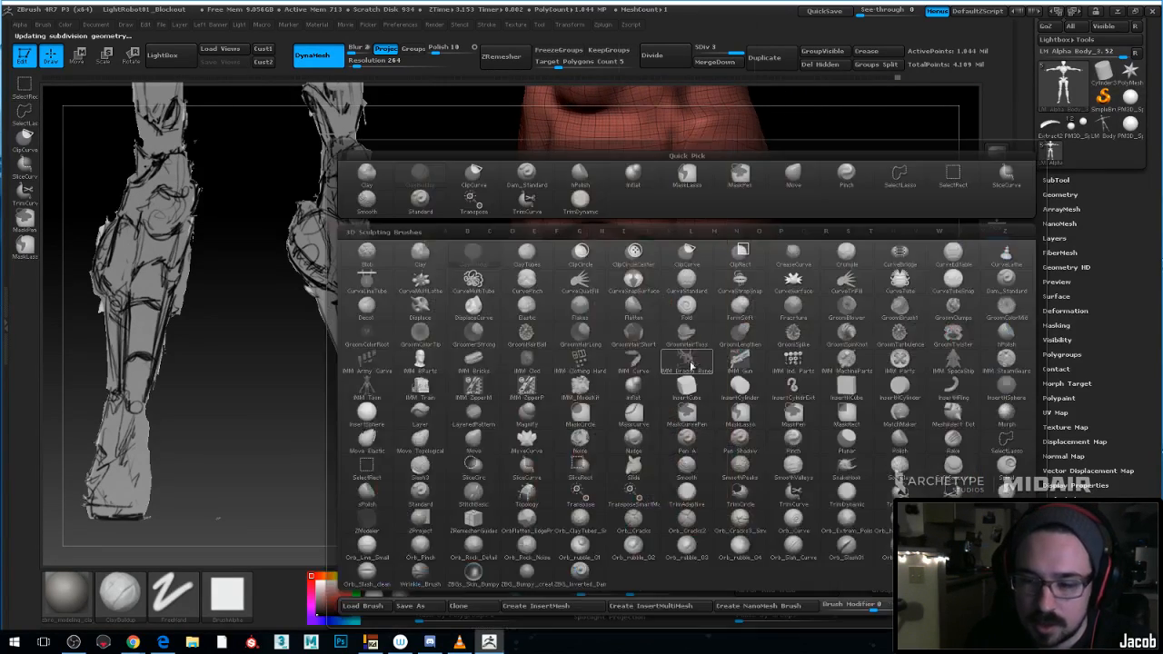
{"action": "key", "text": "d"}
{"action": "key", "text": "s"}
{"action": "key", "text": "space"}
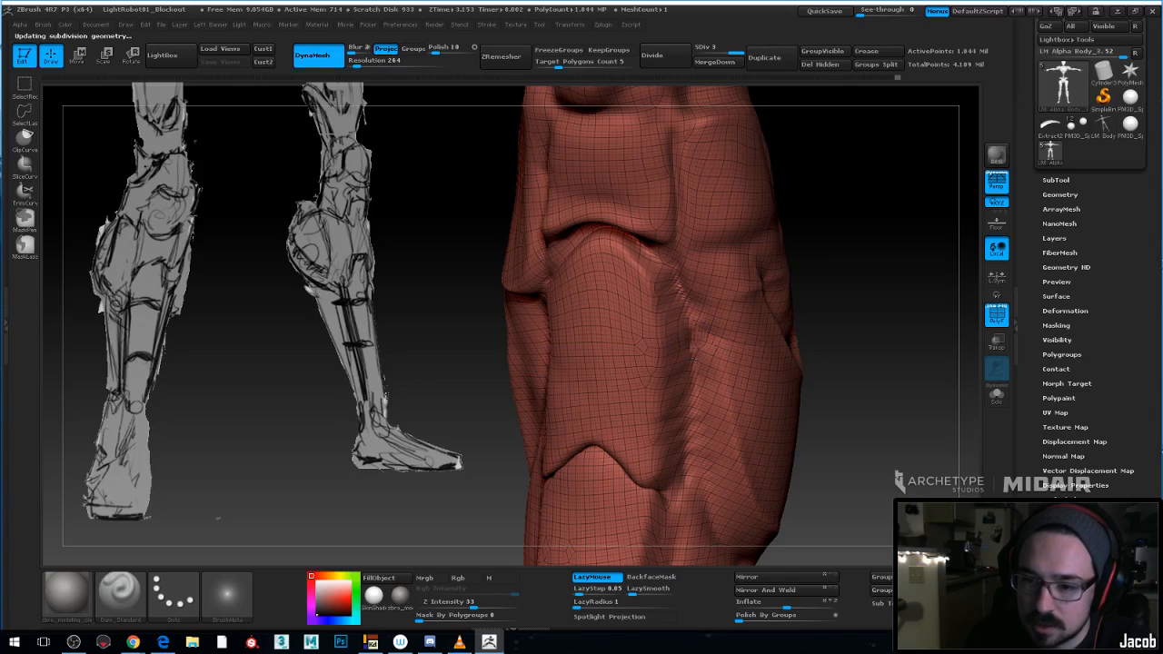
{"action": "key", "text": "space"}
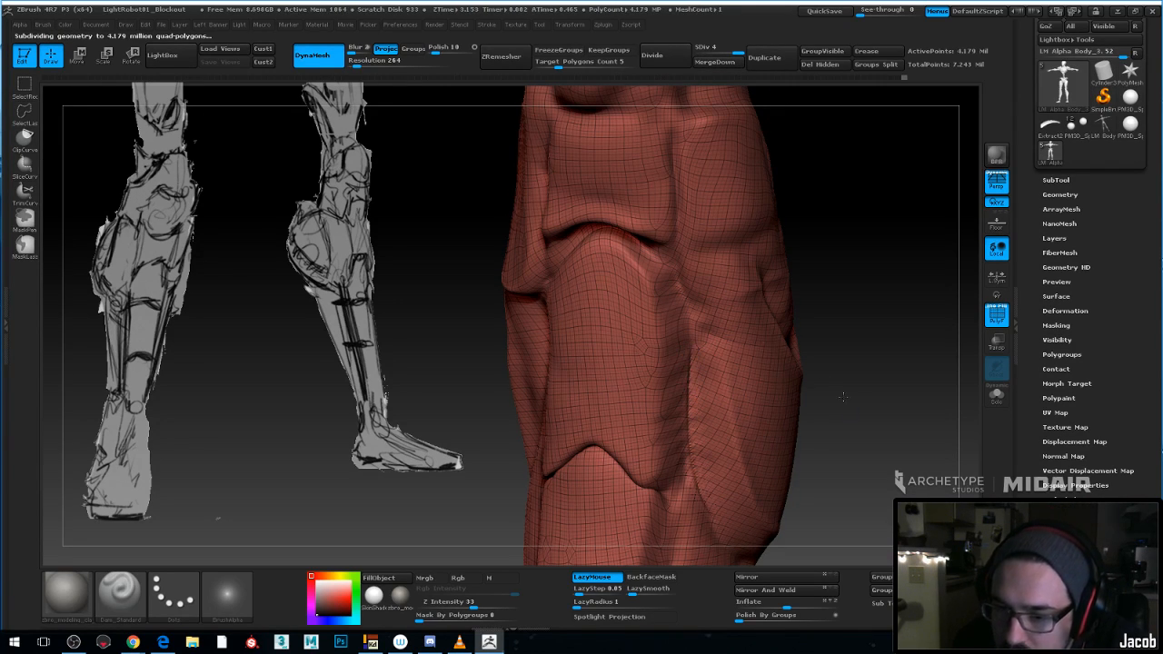
Inspect the wireframe density across the whole robot, expand the SubTool list and turn off the polyframe display
{"action": "mouse_move", "coordinate": [817, 490]}
{"action": "left_mouse_down", "text": "alt"}
{"action": "mouse_move", "coordinate": [777, 355]}
{"action": "mouse_move", "coordinate": [790, 356]}
{"action": "mouse_move", "coordinate": [742, 371]}
{"action": "mouse_move", "coordinate": [645, 455]}
{"action": "left_mouse_up", "text": "alt"}
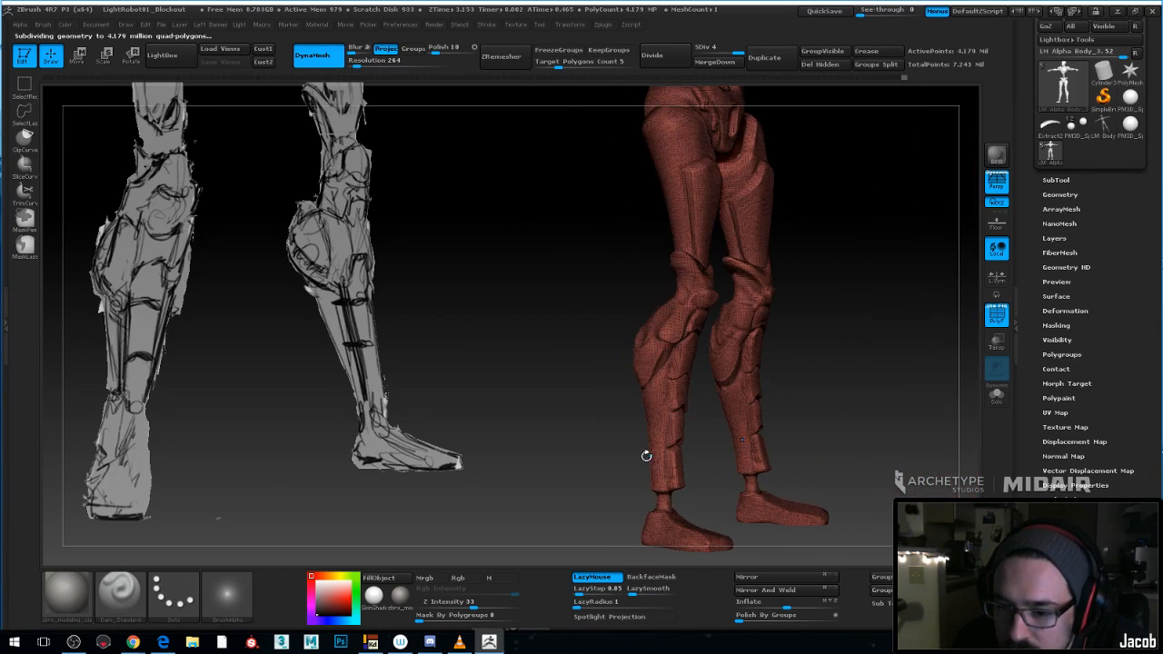
{"action": "left_click_drag", "start_coordinate": [811, 374], "coordinate": [769, 328]}
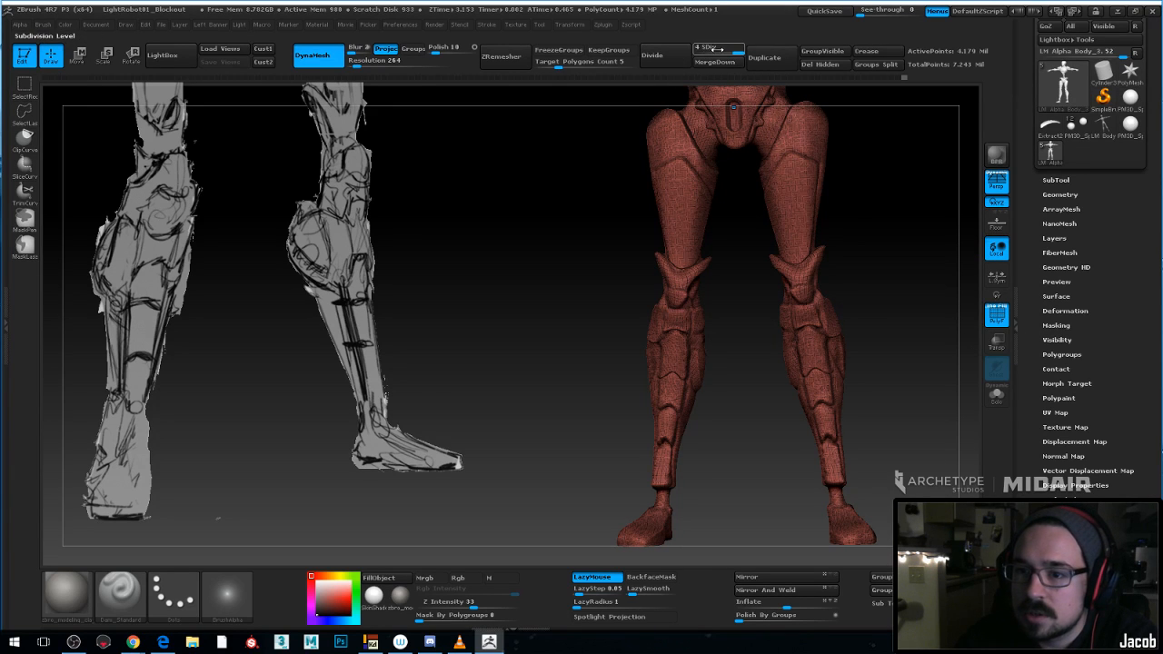
{"action": "left_click_drag", "start_coordinate": [841, 148], "coordinate": [823, 303], "text": "alt"}
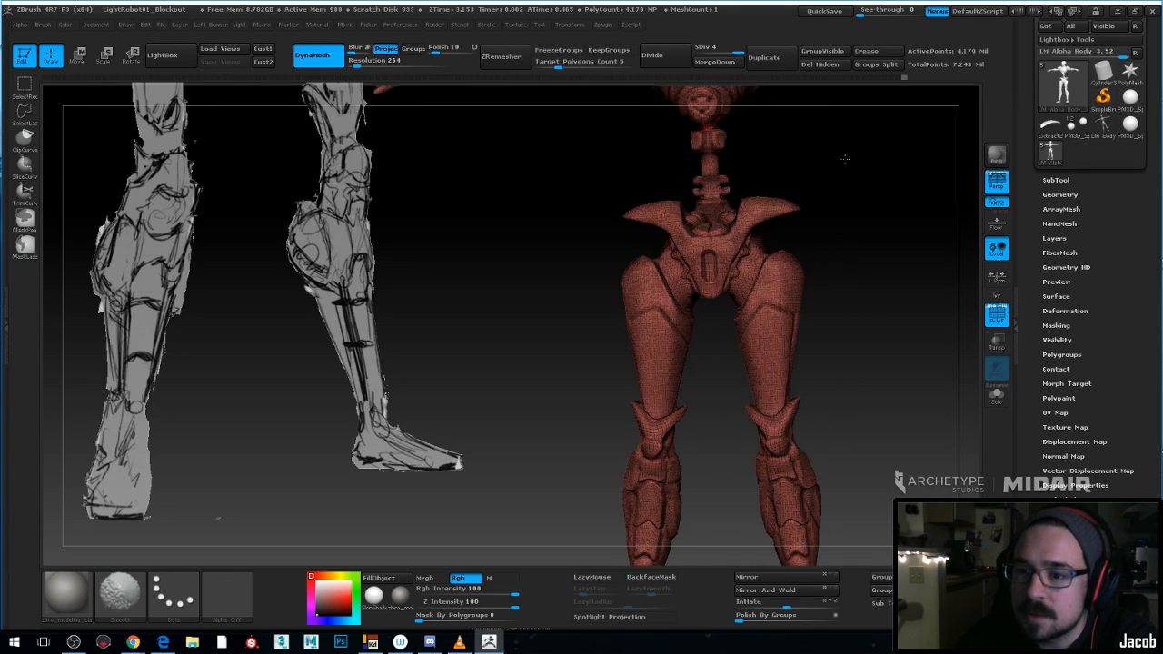
{"action": "left_click_drag", "start_coordinate": [844, 158], "coordinate": [851, 275], "text": "shift"}
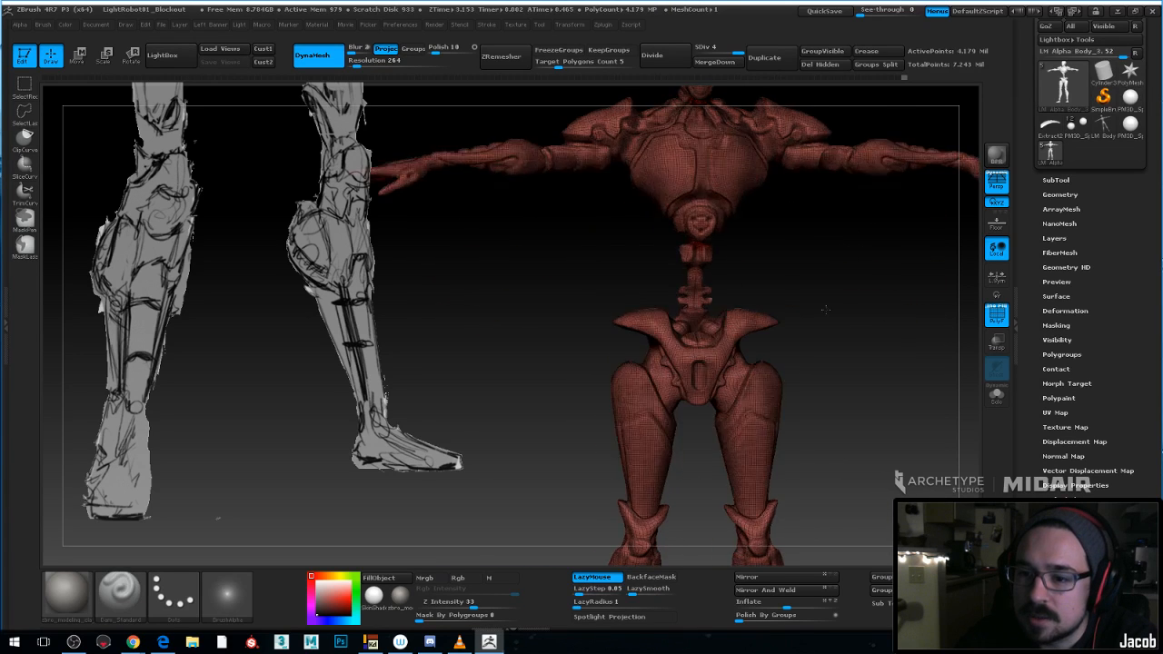
{"action": "left_click_drag", "start_coordinate": [820, 118], "coordinate": [800, 209], "text": "alt"}
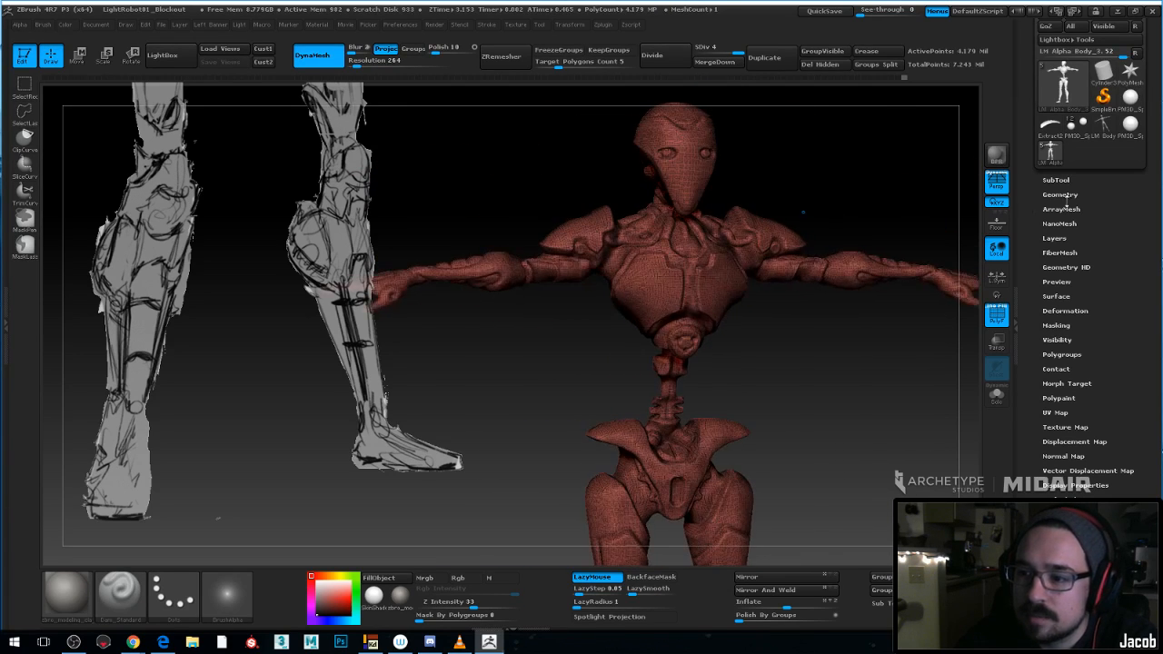
{"action": "left_click", "coordinate": [1059, 194]}
{"action": "left_click", "coordinate": [1056, 180]}
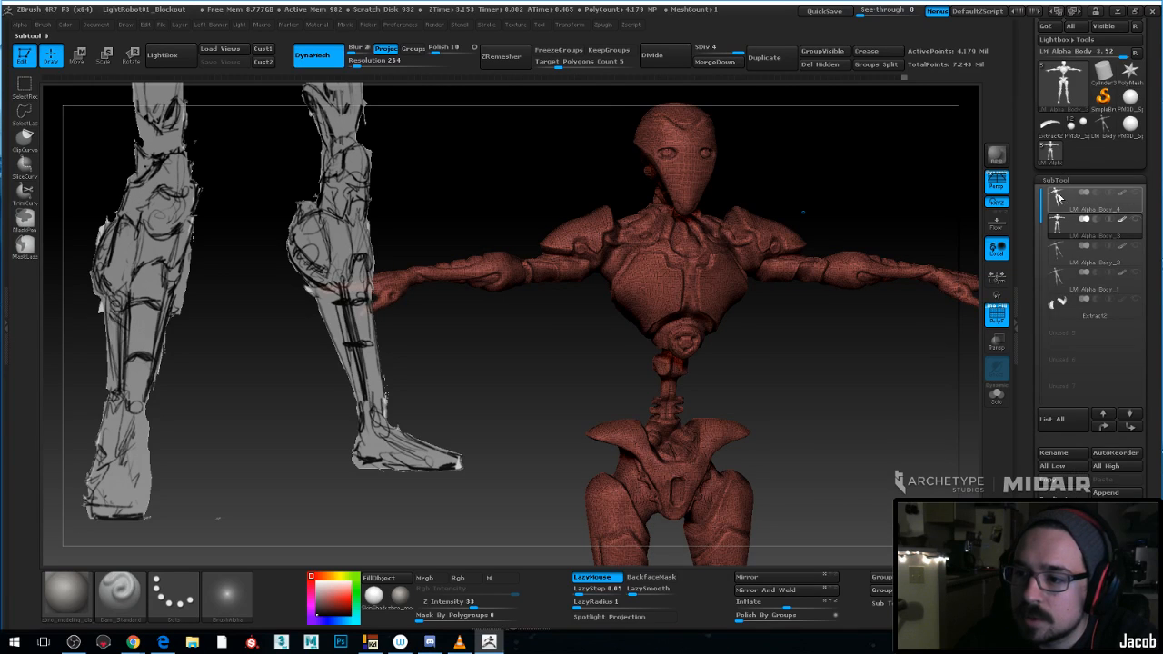
{"action": "mouse_move", "coordinate": [1054, 204]}
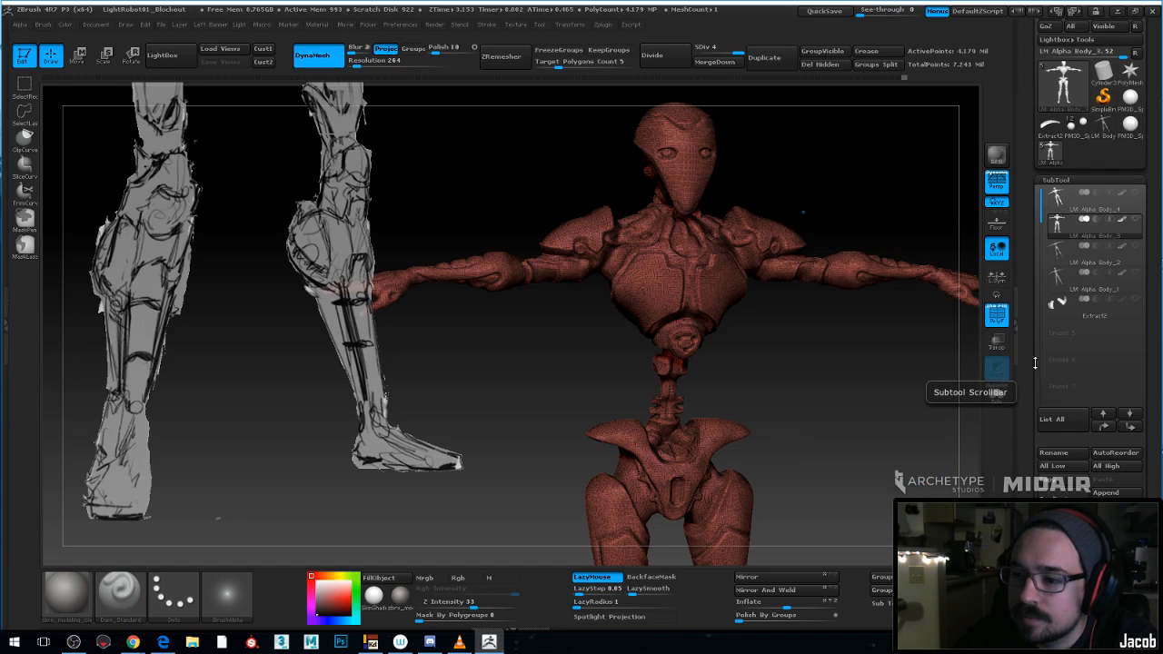
{"action": "left_click", "coordinate": [997, 315]}
{"action": "mouse_move", "coordinate": [836, 345]}
{"action": "left_mouse_down", "text": "alt"}
{"action": "mouse_move", "coordinate": [770, 306]}
{"action": "mouse_move", "coordinate": [865, 137]}
{"action": "left_mouse_up", "text": "alt"}
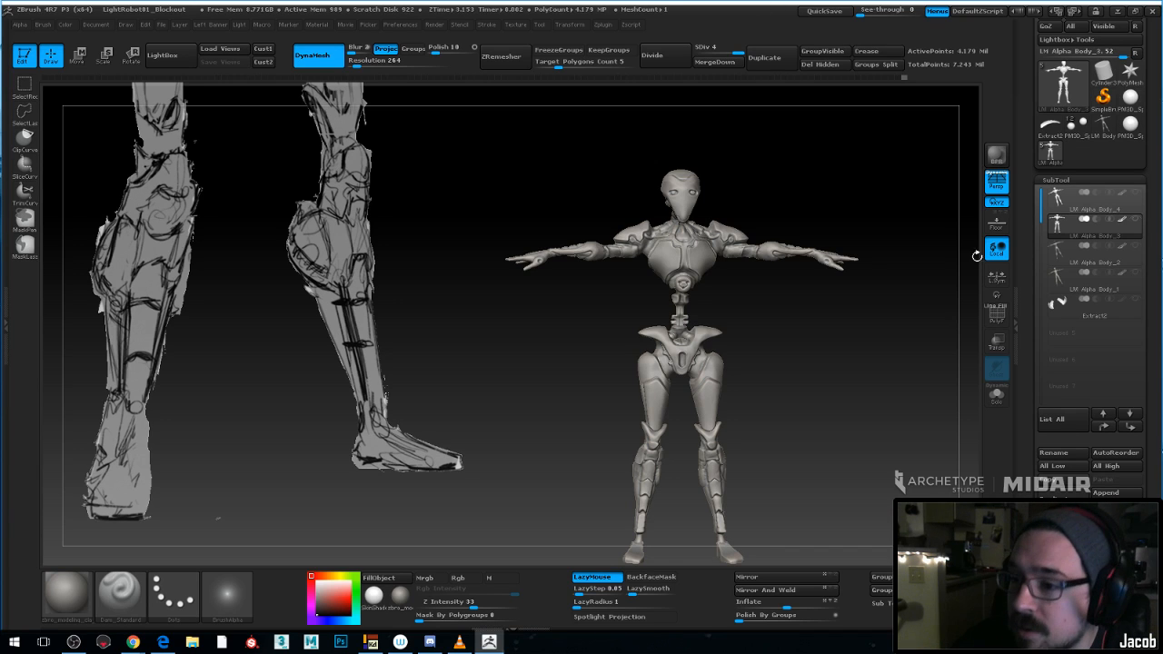
Delete the outdated LM Alpha Body_4 subtool and duplicate the detailed LM Alpha Body_3 subtool
{"action": "left_click", "coordinate": [1138, 194]}
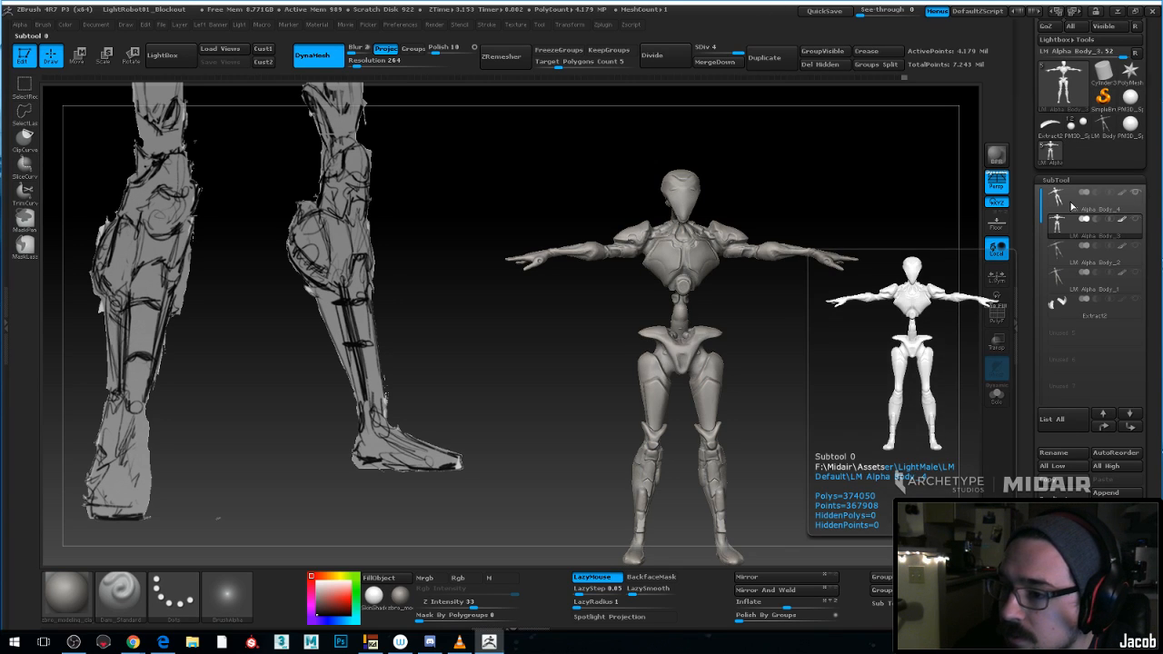
{"action": "left_click", "coordinate": [1057, 202]}
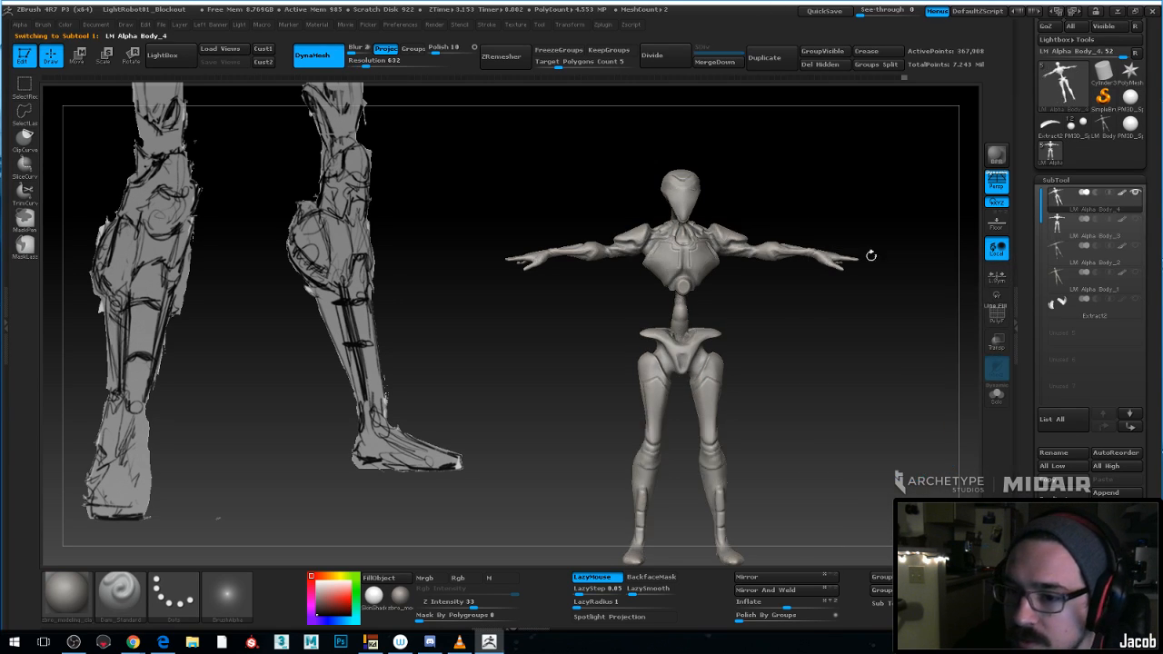
{"action": "mouse_move", "coordinate": [815, 263]}
{"action": "left_mouse_down"}
{"action": "mouse_move", "coordinate": [882, 272]}
{"action": "mouse_move", "coordinate": [822, 271]}
{"action": "left_mouse_up"}
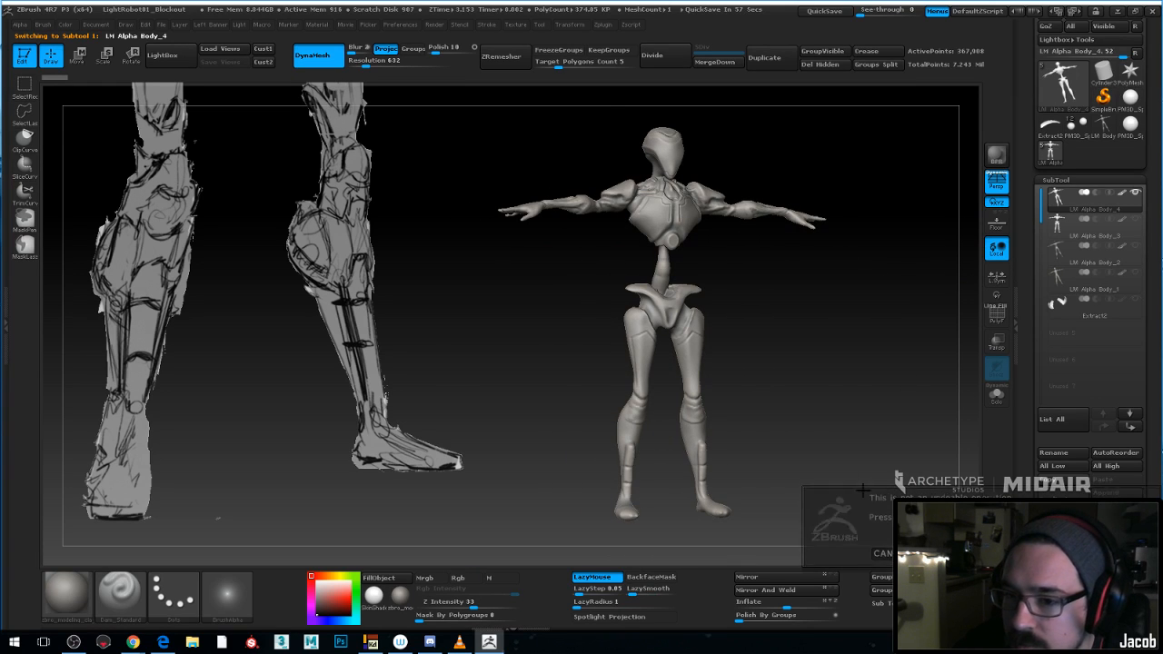
{"action": "left_click_drag", "start_coordinate": [827, 255], "coordinate": [1007, 477], "text": "shift"}
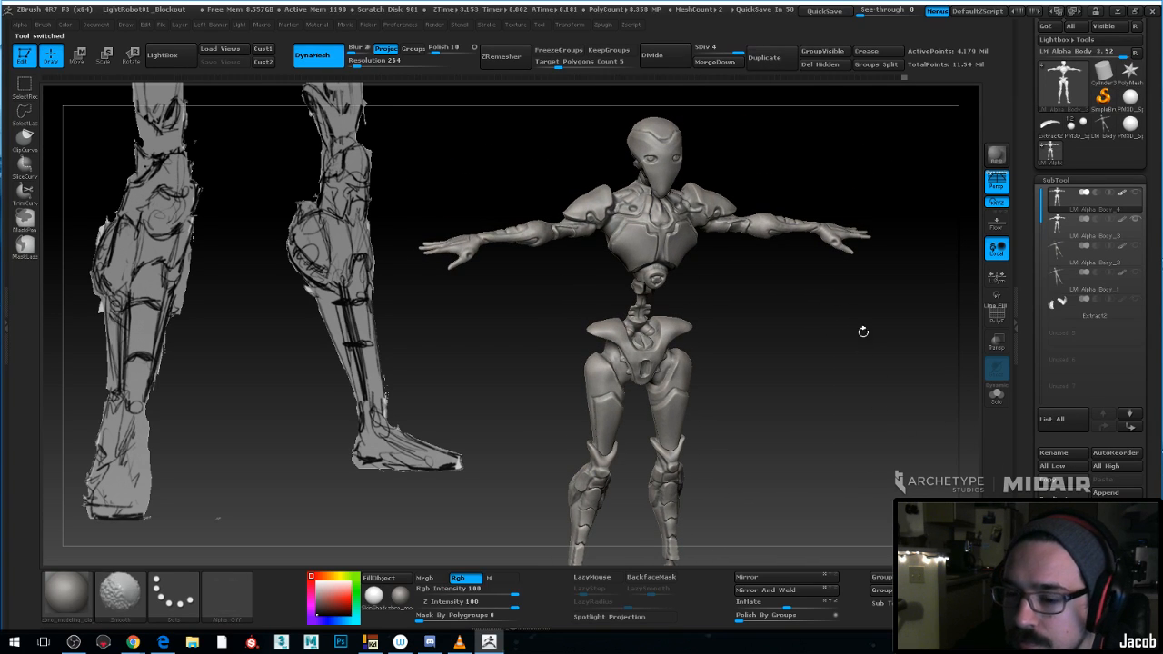
{"action": "left_click_drag", "start_coordinate": [863, 330], "coordinate": [657, 249], "text": "shift"}
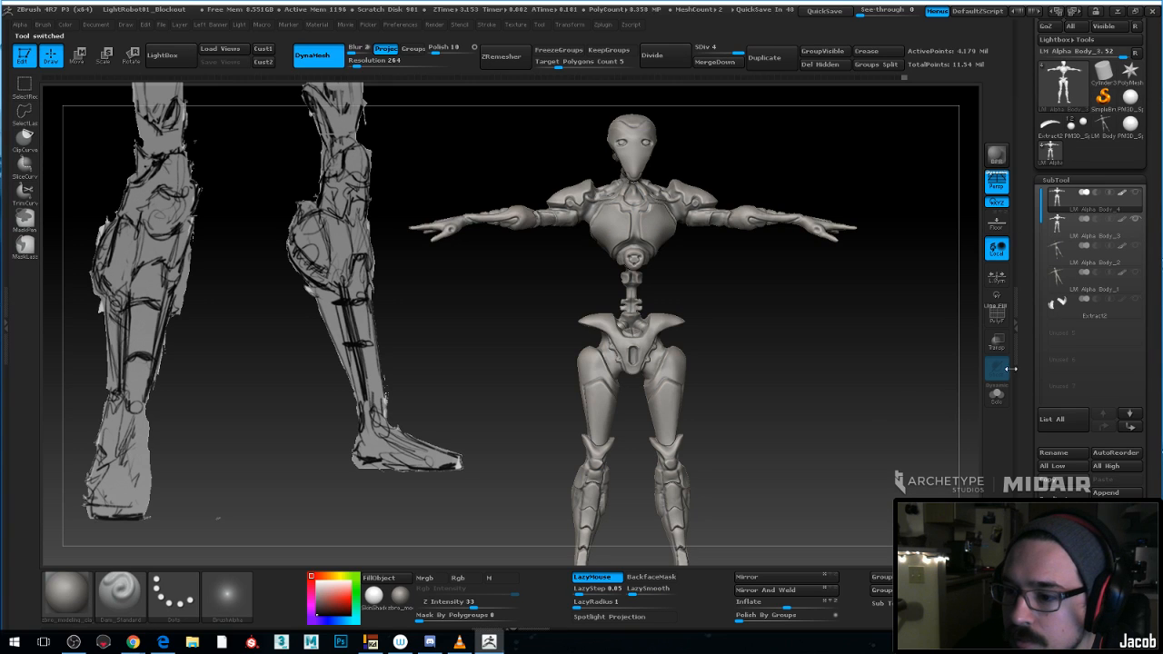
Select LM Alpha Body_3, isolate it with Solo mode and compare its lower and higher subdivision levels
{"action": "left_click", "coordinate": [996, 395]}
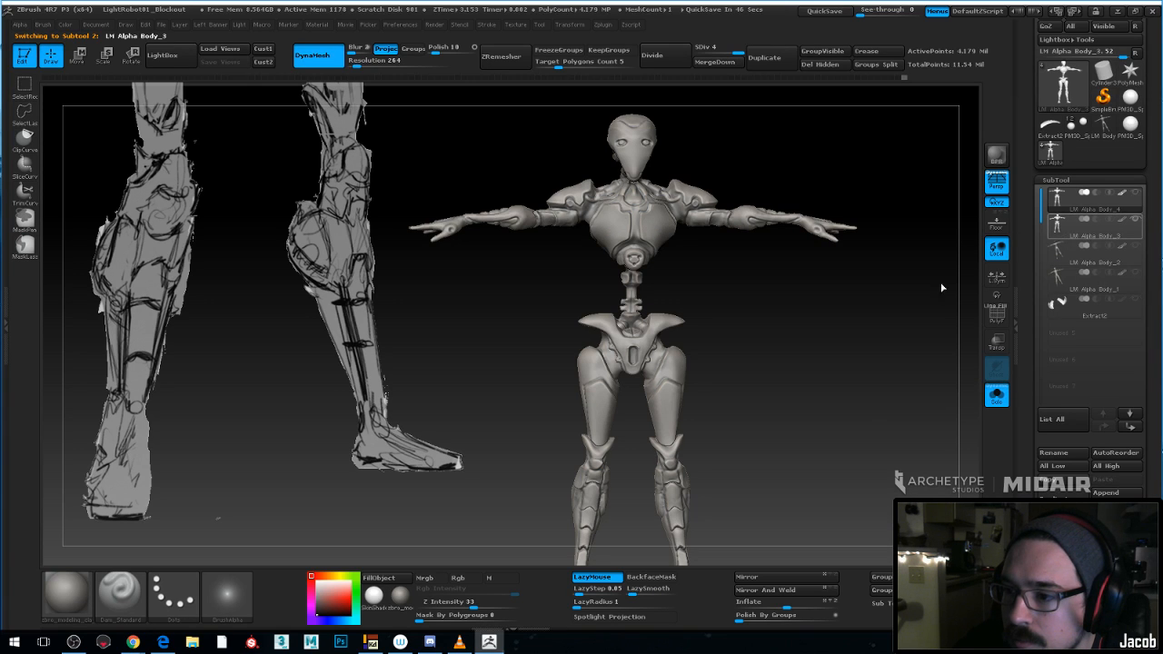
{"action": "left_click_drag", "start_coordinate": [863, 291], "coordinate": [810, 198], "text": "alt"}
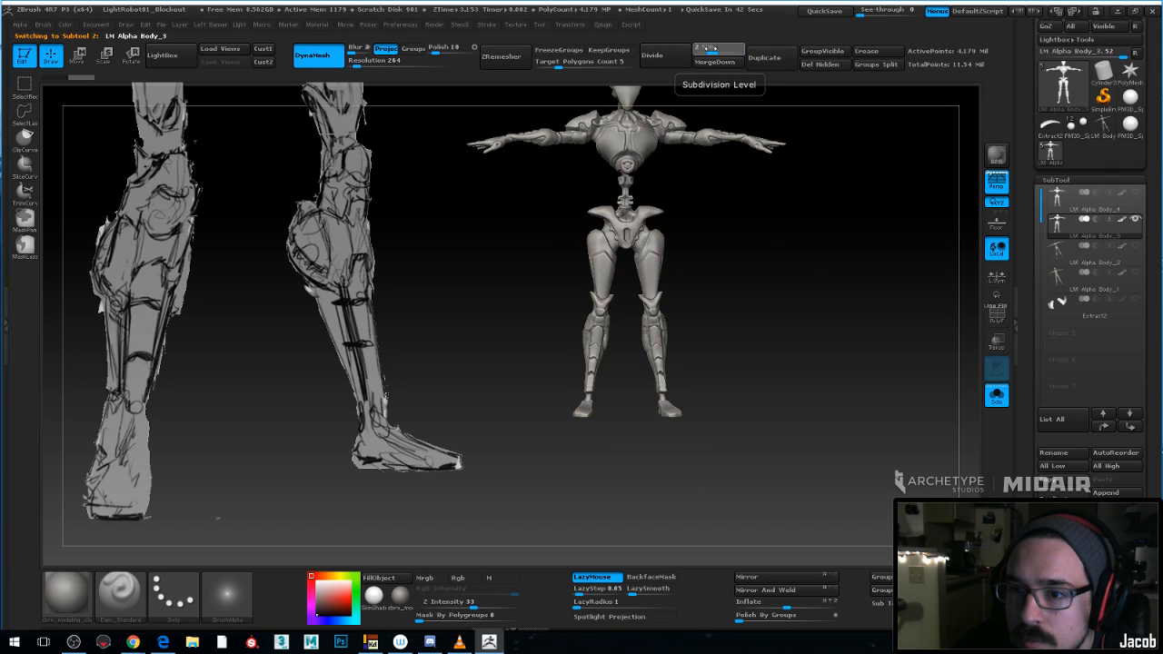
{"action": "left_click_drag", "start_coordinate": [739, 182], "coordinate": [802, 191], "text": "alt"}
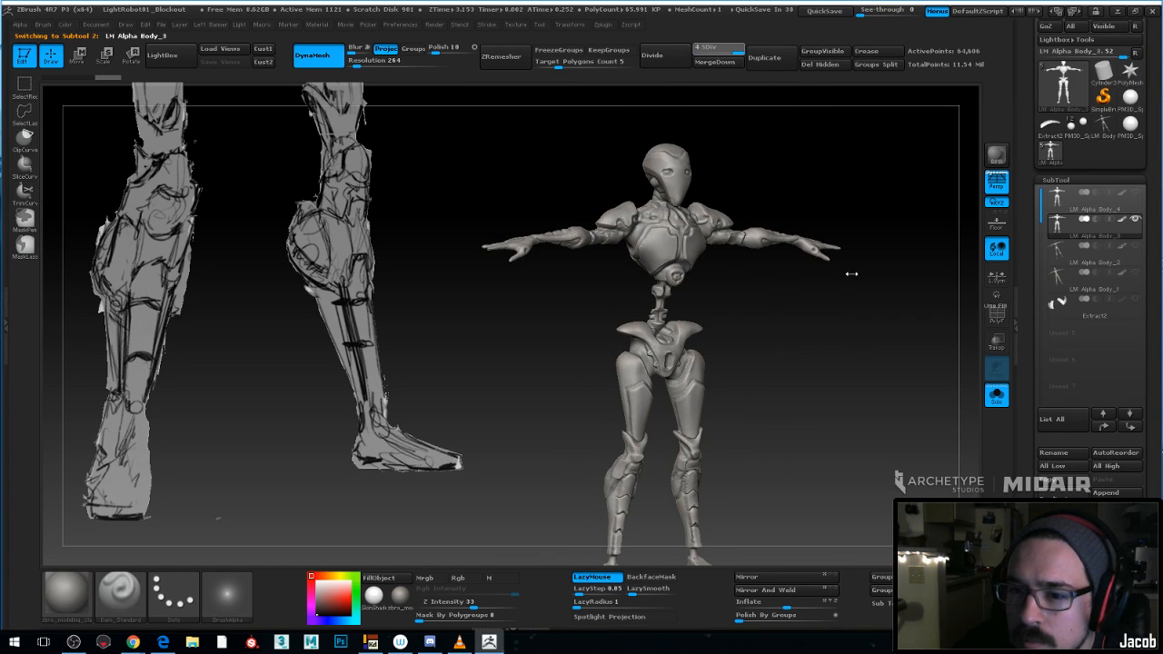
{"action": "mouse_move", "coordinate": [851, 274]}
{"action": "left_mouse_down", "text": "alt"}
{"action": "mouse_move", "coordinate": [854, 265]}
{"action": "mouse_move", "coordinate": [792, 405]}
{"action": "mouse_move", "coordinate": [872, 447]}
{"action": "mouse_move", "coordinate": [850, 293]}
{"action": "left_mouse_up", "text": "alt"}
{"action": "left_click_drag", "start_coordinate": [837, 248], "coordinate": [843, 247]}
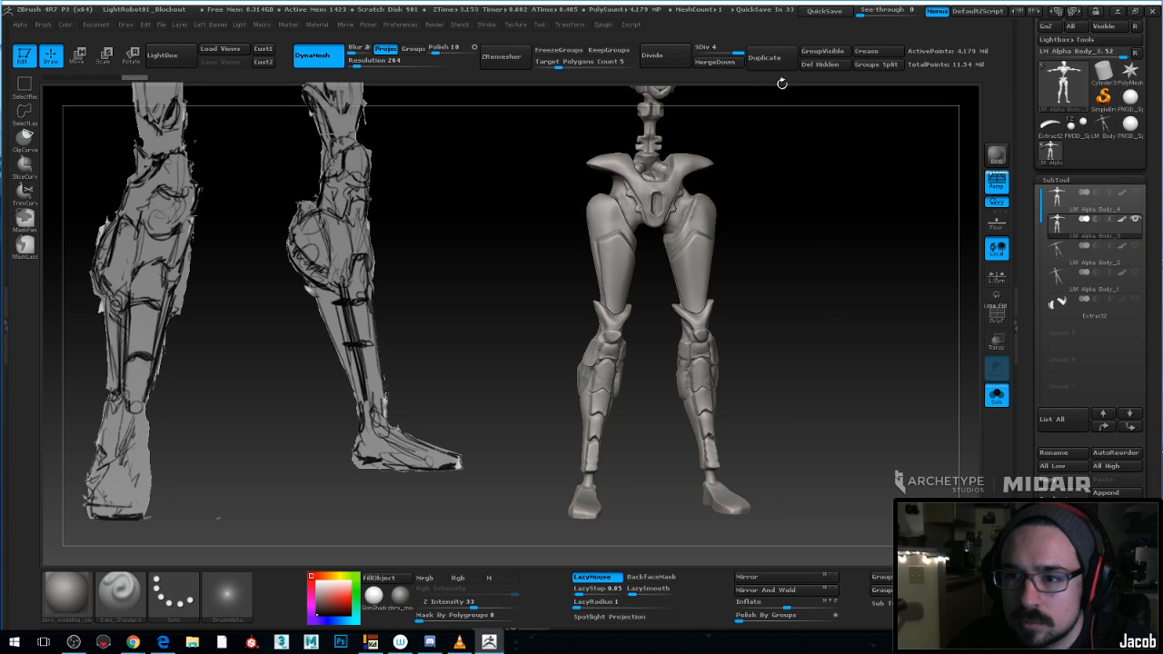
Set LM Alpha Body_3 to subdivision level 2 and delete its higher and lower subdivision levels
{"action": "left_click_drag", "start_coordinate": [730, 48], "coordinate": [710, 46]}
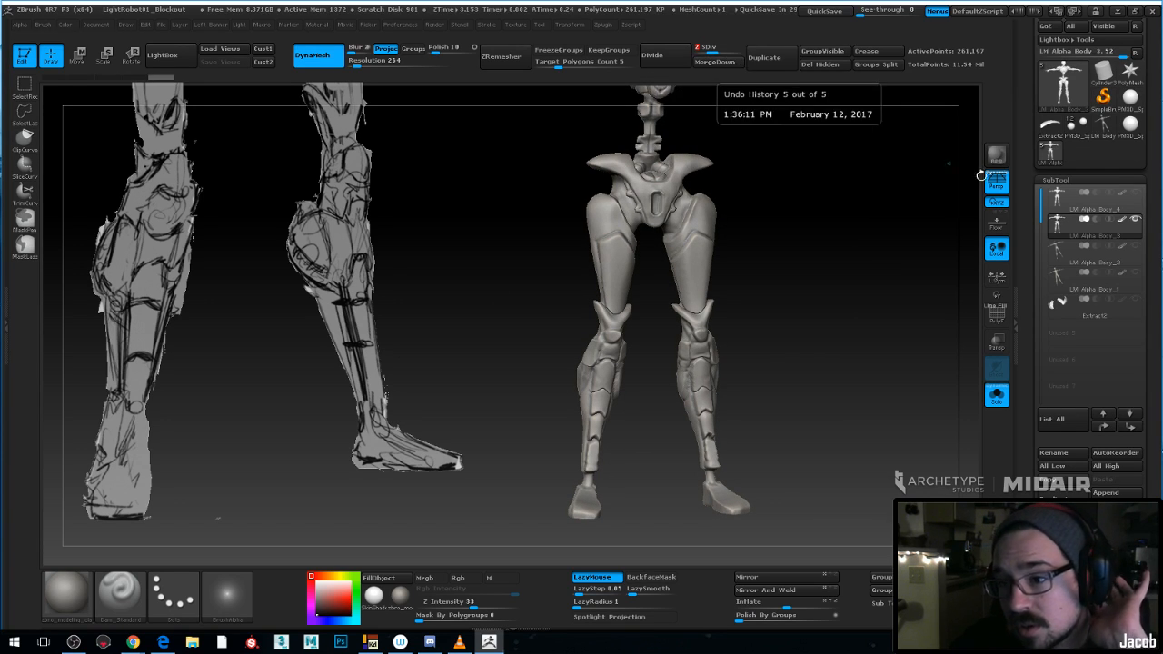
{"action": "left_click", "coordinate": [1074, 180]}
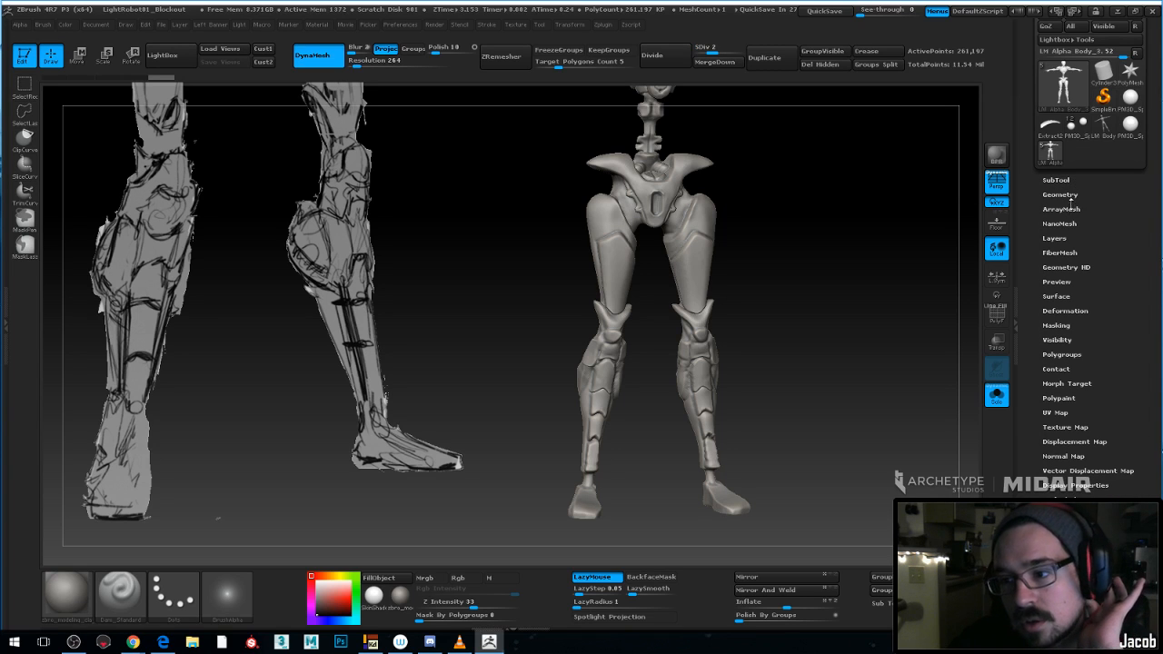
{"action": "left_click", "coordinate": [1060, 195]}
{"action": "left_click", "coordinate": [1110, 234]}
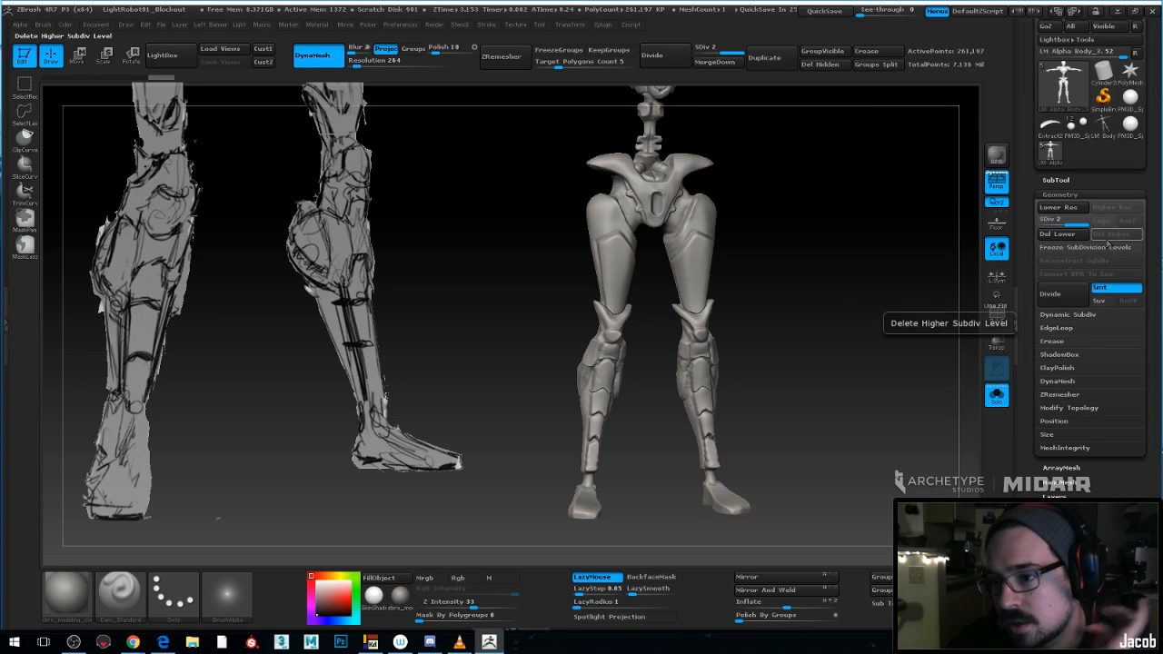
{"action": "left_click", "coordinate": [1063, 233]}
Remesh LM Alpha Body_3 with DynaMesh at resolution 296 and subdivide it to level 3
{"action": "left_click_drag", "start_coordinate": [796, 185], "coordinate": [788, 208], "text": "alt"}
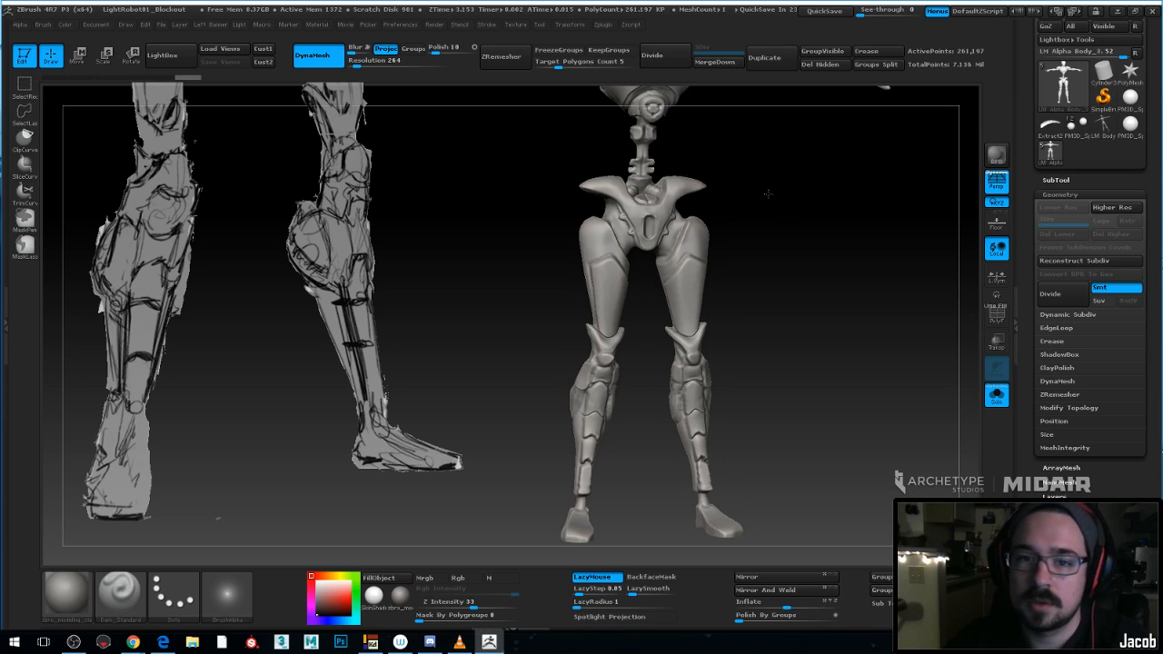
{"action": "key", "text": "f"}
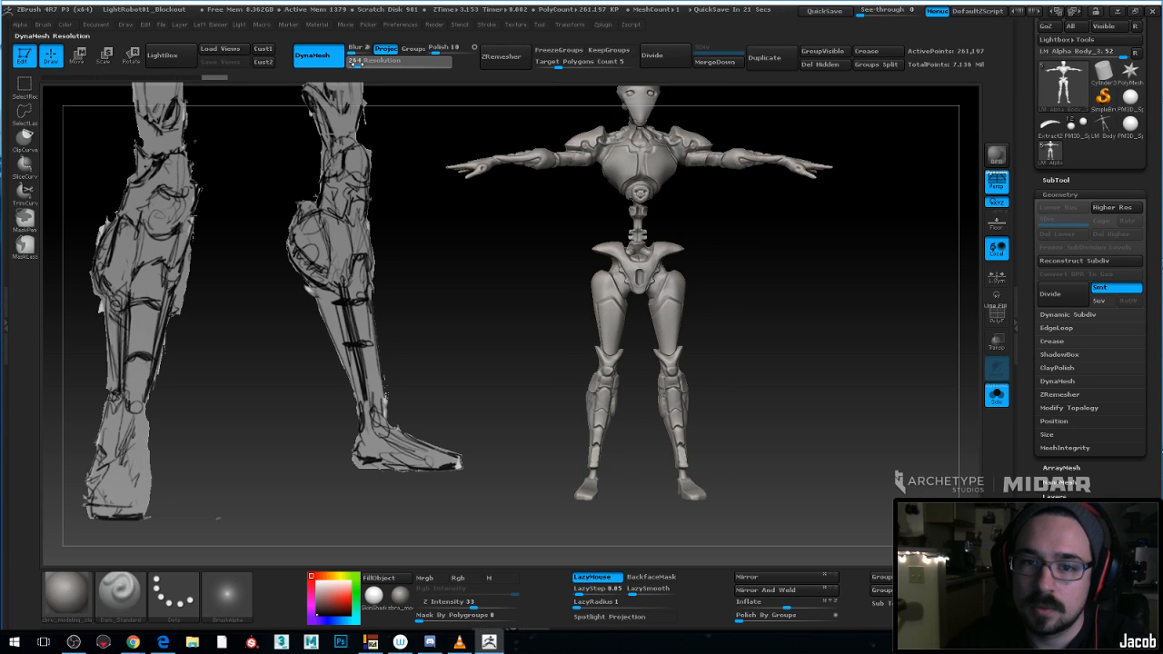
{"action": "left_click_drag", "start_coordinate": [767, 335], "coordinate": [764, 338], "text": "ctrl"}
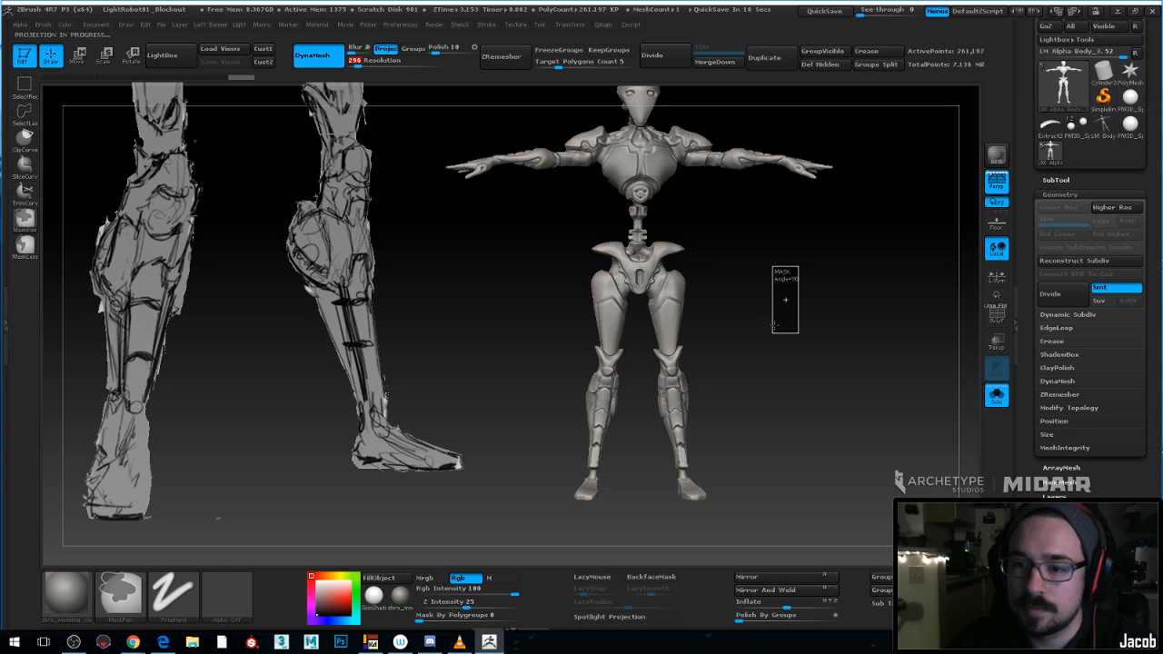
{"action": "mouse_move", "coordinate": [779, 301]}
{"action": "left_mouse_down"}
{"action": "mouse_move", "coordinate": [802, 281]}
{"action": "mouse_move", "coordinate": [863, 331]}
{"action": "mouse_move", "coordinate": [883, 293]}
{"action": "mouse_move", "coordinate": [879, 338]}
{"action": "mouse_move", "coordinate": [886, 318]}
{"action": "mouse_move", "coordinate": [849, 267]}
{"action": "mouse_move", "coordinate": [809, 351]}
{"action": "mouse_move", "coordinate": [818, 299]}
{"action": "mouse_move", "coordinate": [804, 282]}
{"action": "left_mouse_up"}
{"action": "left_click_drag", "start_coordinate": [751, 178], "coordinate": [821, 249], "text": "alt"}
{"action": "key", "text": "ctrl+d"}
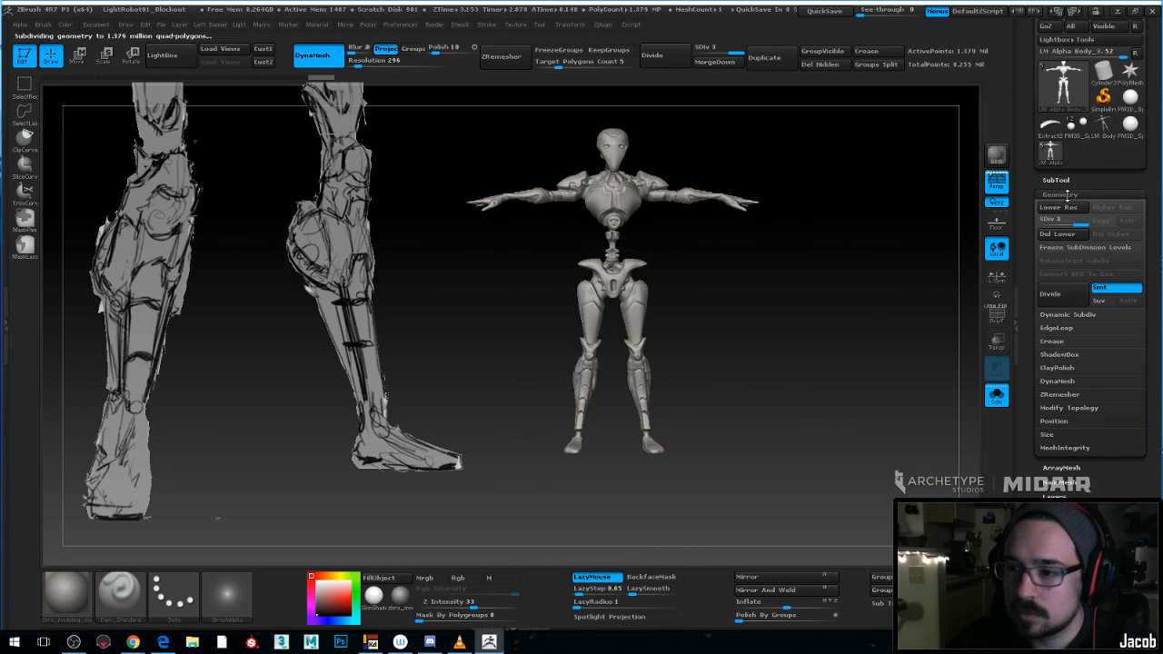
Turn off Solo mode and show LM Alpha Body_4 together with LM Alpha Body_3, with the subtool projection settings in view
{"action": "left_click", "coordinate": [1062, 184]}
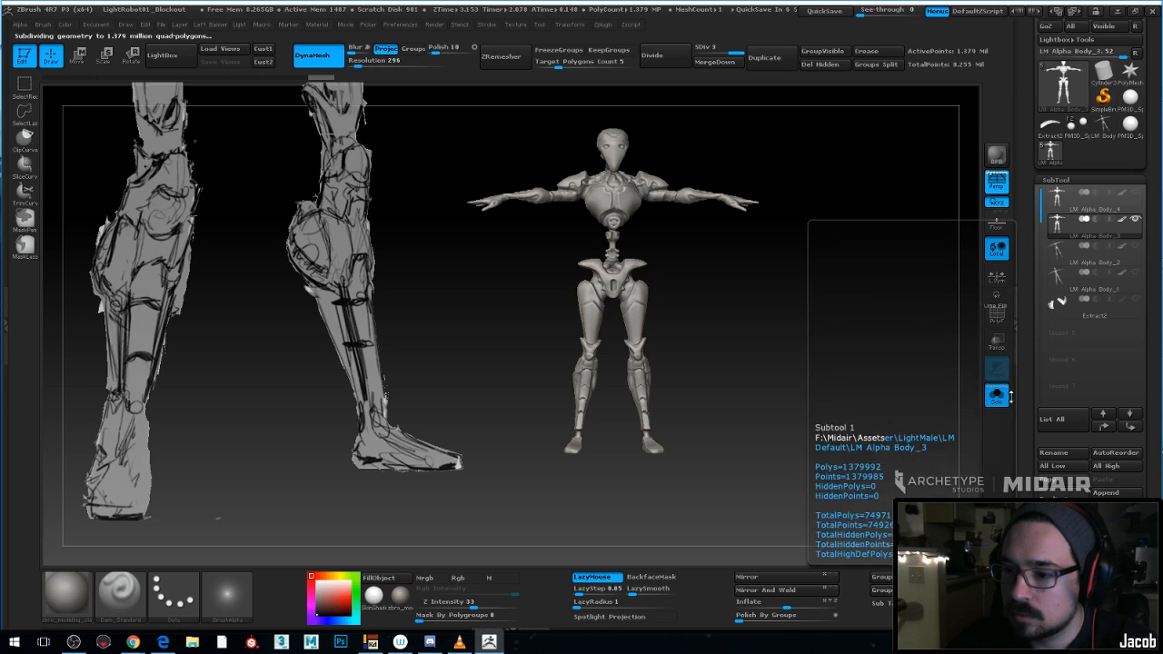
{"action": "left_click", "coordinate": [1136, 194]}
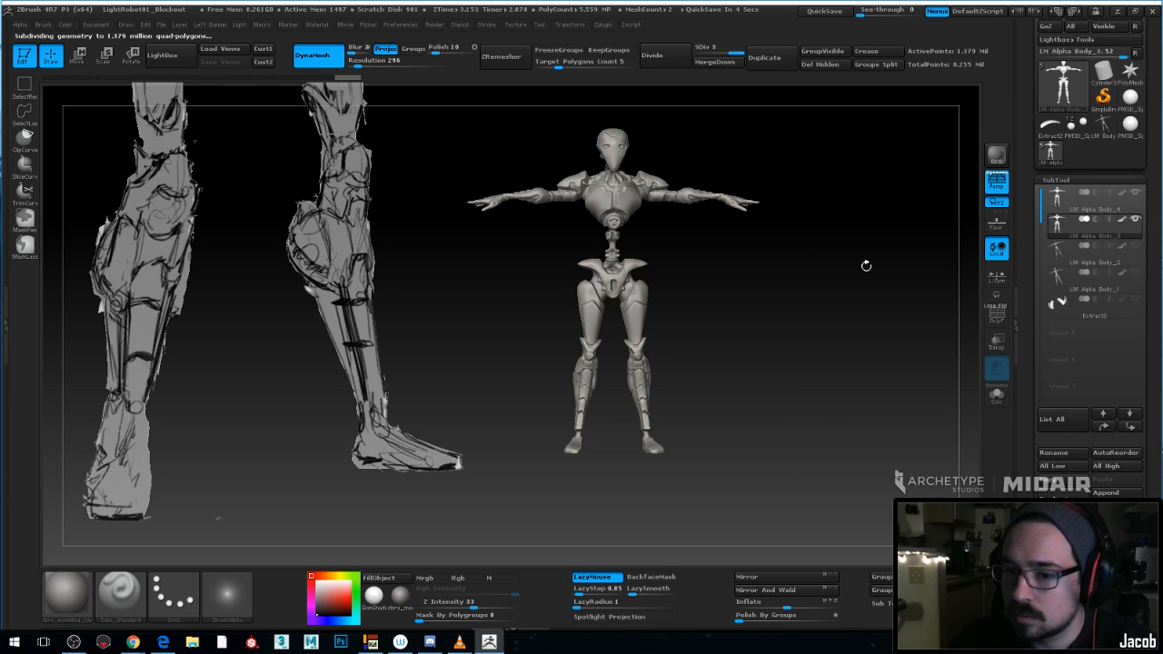
{"action": "left_click_drag", "start_coordinate": [865, 265], "coordinate": [888, 350], "text": "alt"}
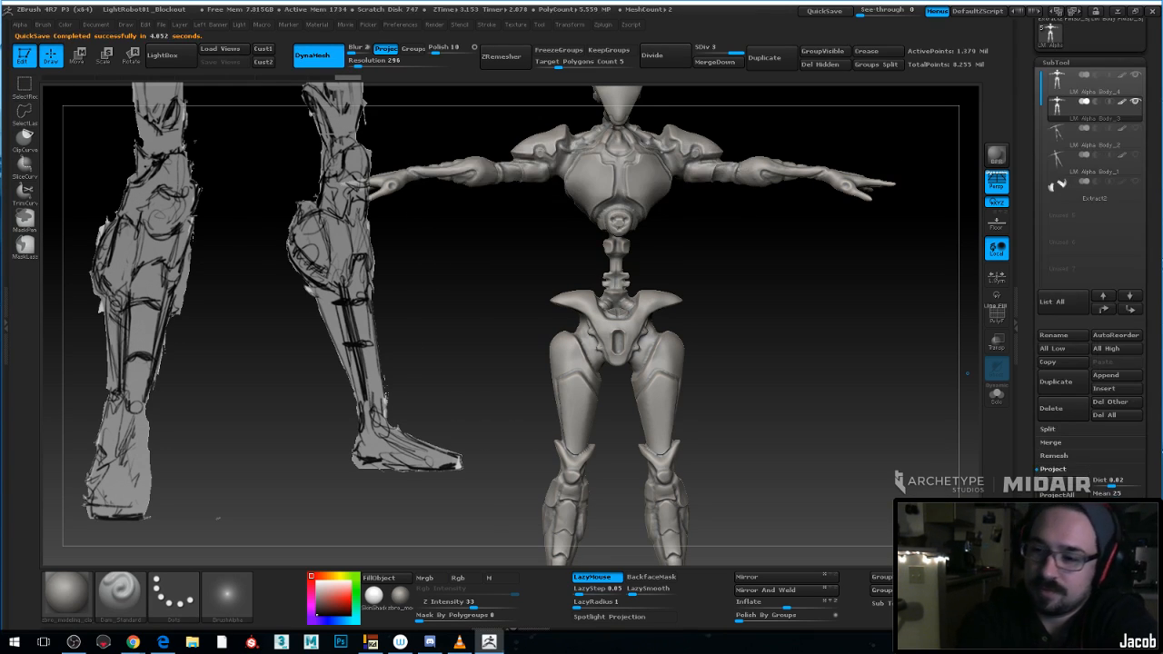
{"action": "left_click_drag", "start_coordinate": [776, 384], "coordinate": [782, 345], "text": "alt"}
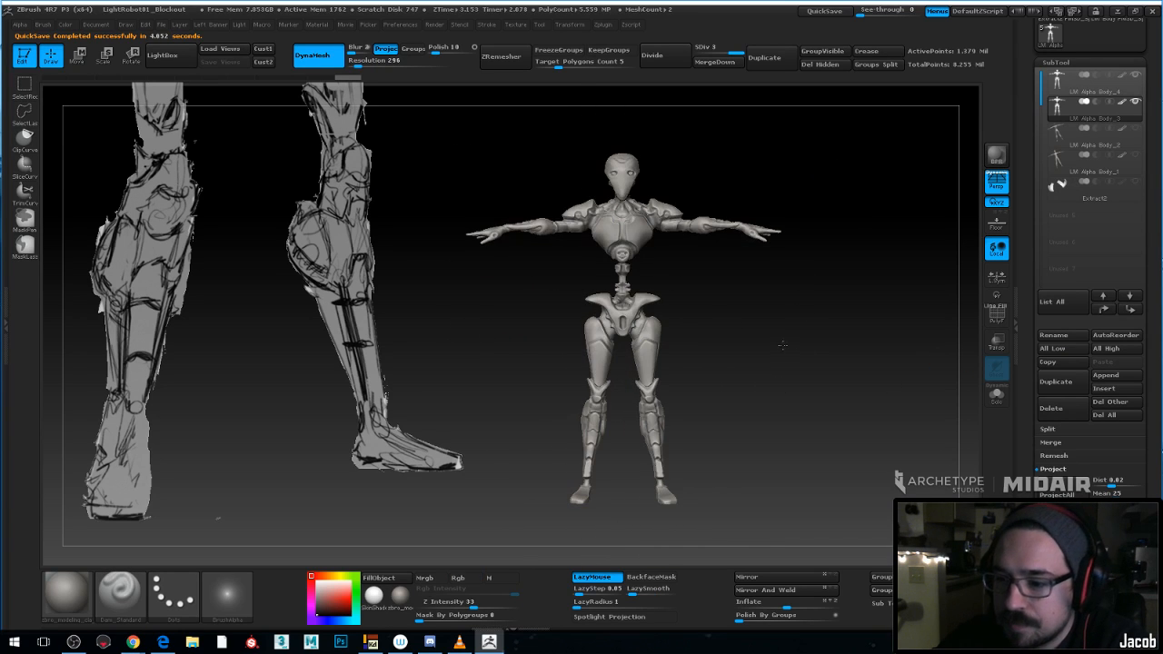